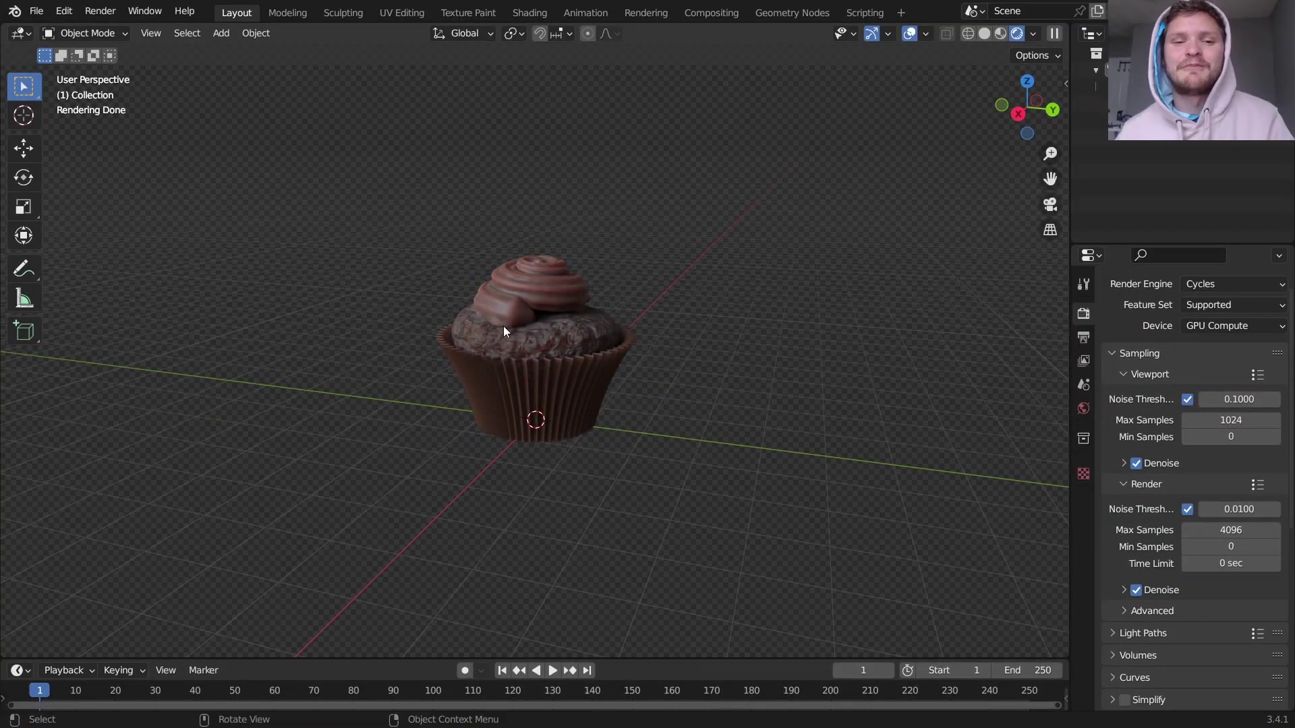
middle_drag(503, 325, 519, 363)
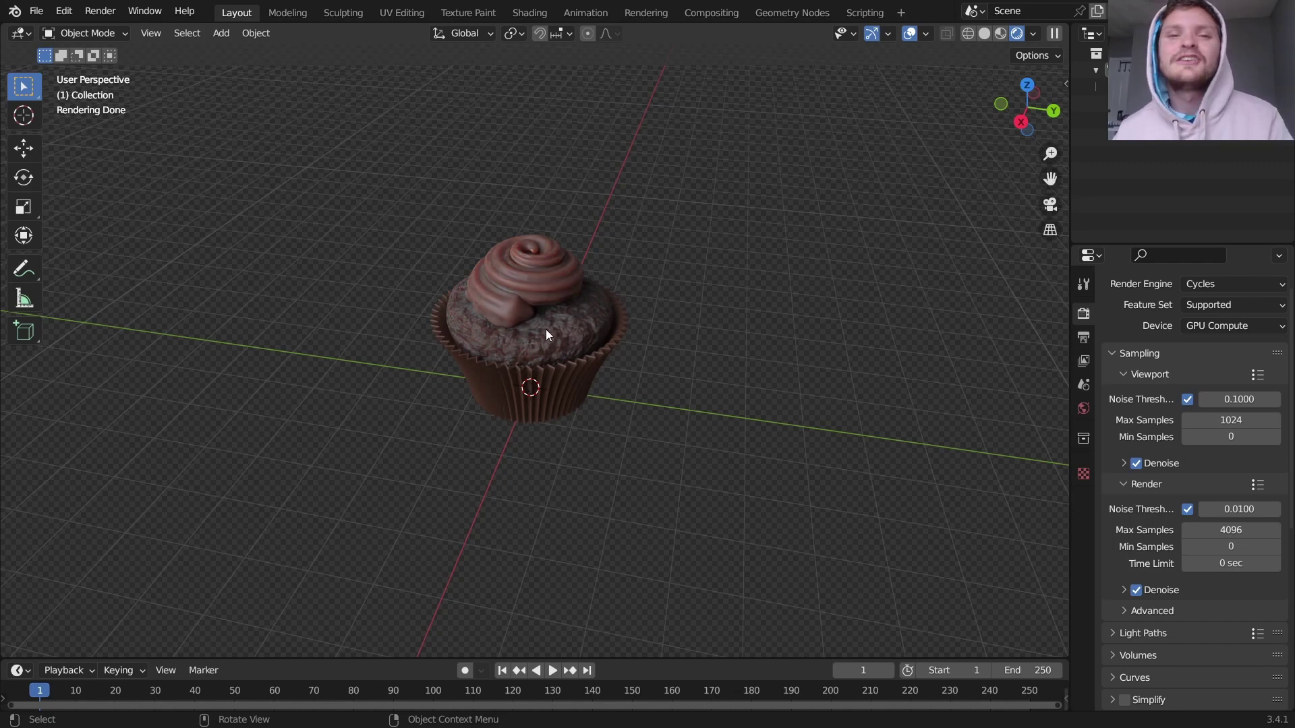
scroll(528, 313, up, 3)
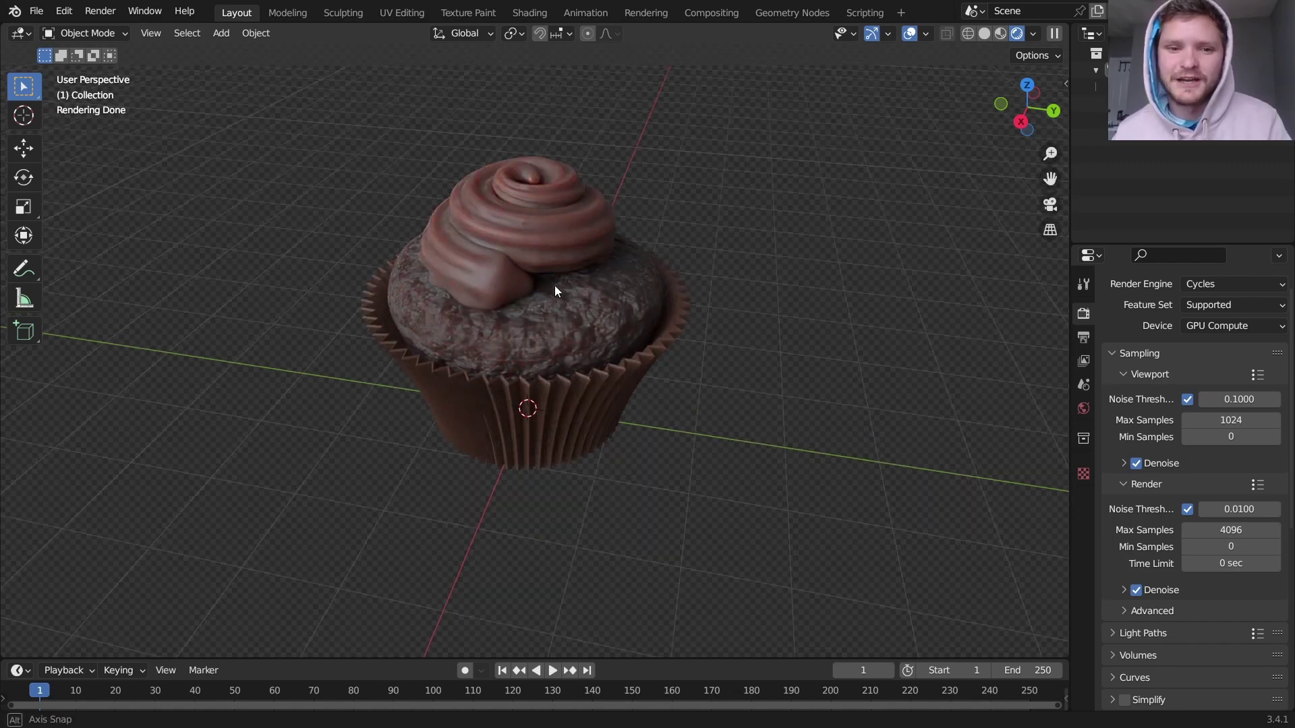
middle_drag(555, 285, 548, 257)
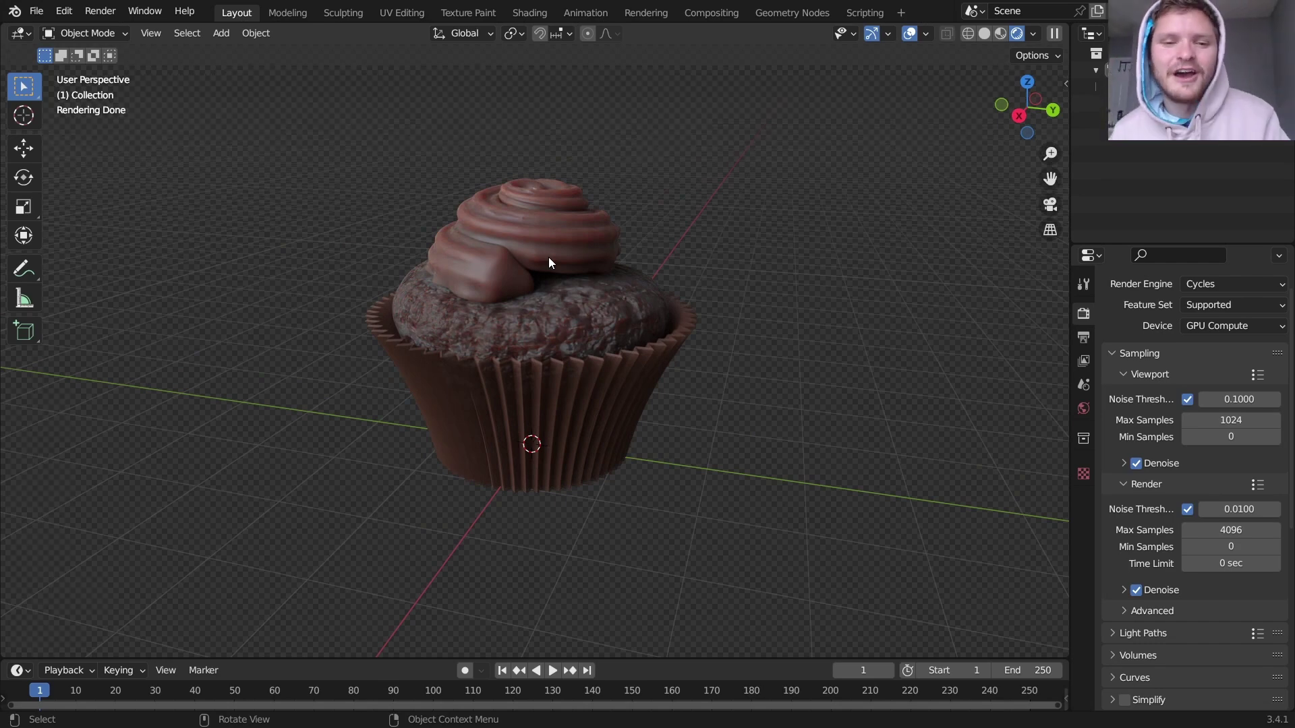
scroll(540, 299, down, 2)
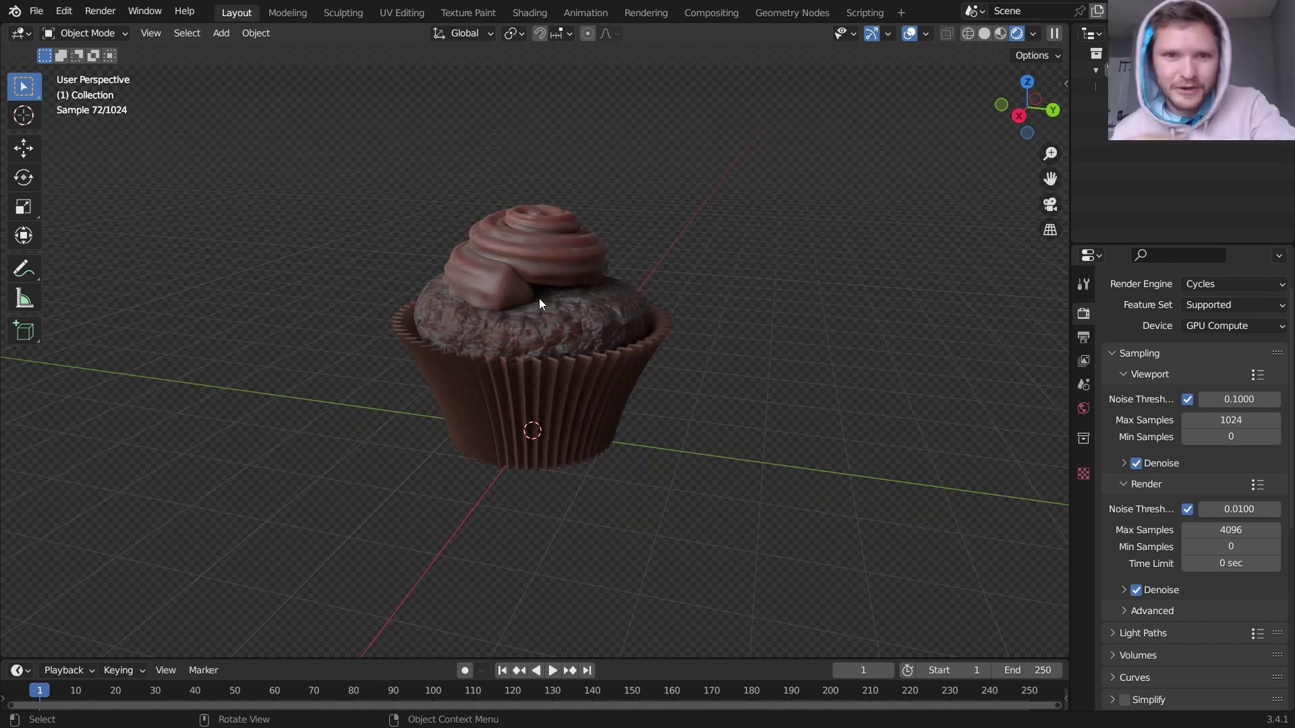
Start a new general file without saving the current scene and delete all the default objects.
key(ctrl+n)
click(580, 297)
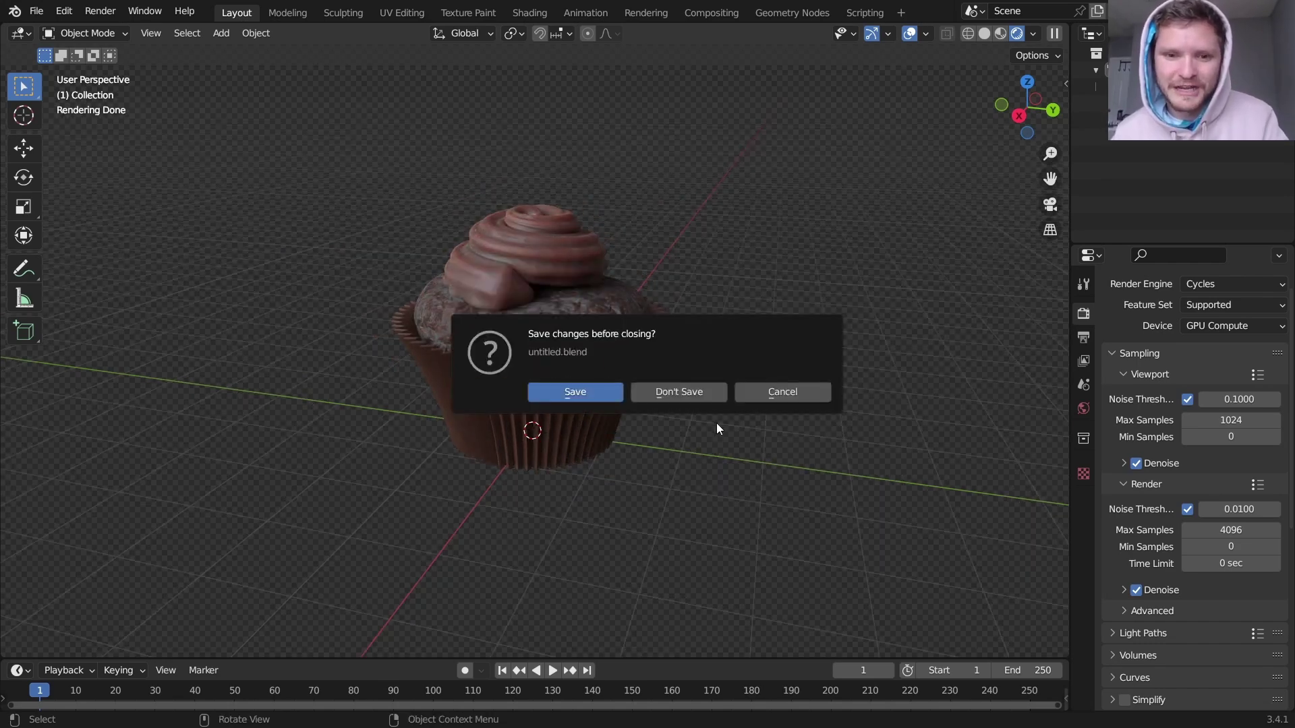
click(688, 396)
key(a)
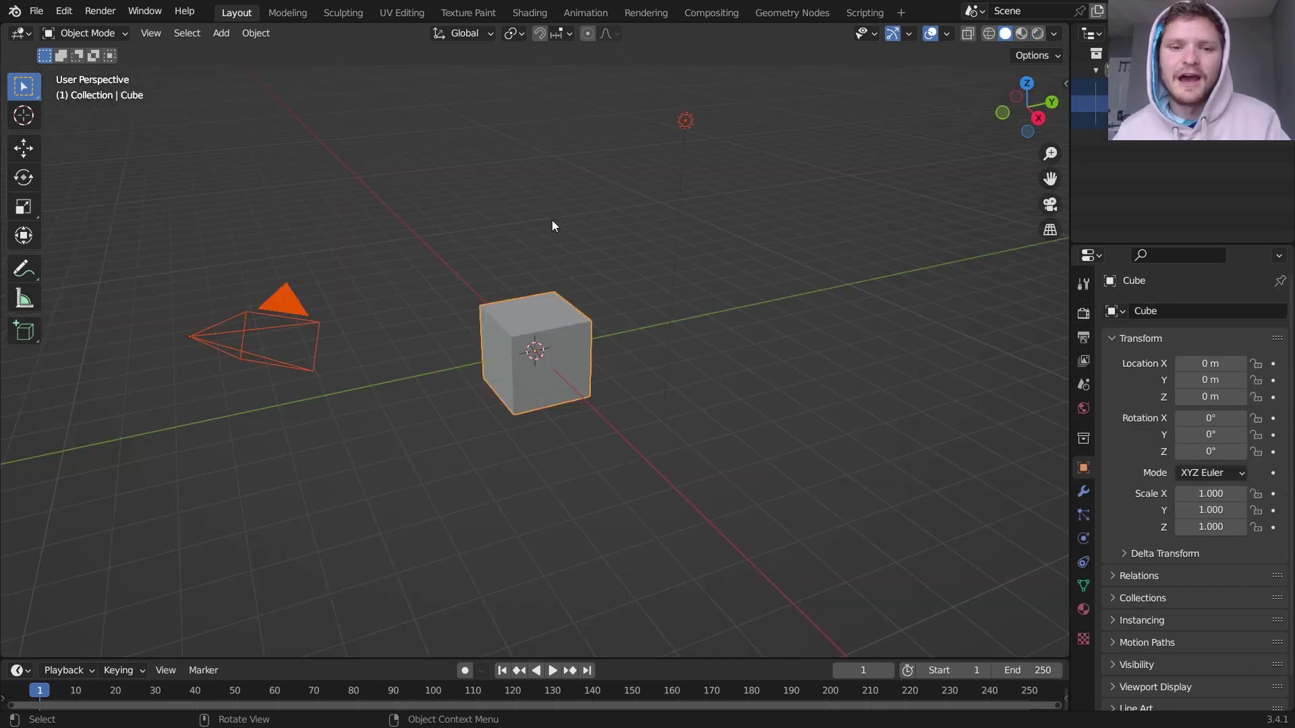
key(x)
click(552, 220)
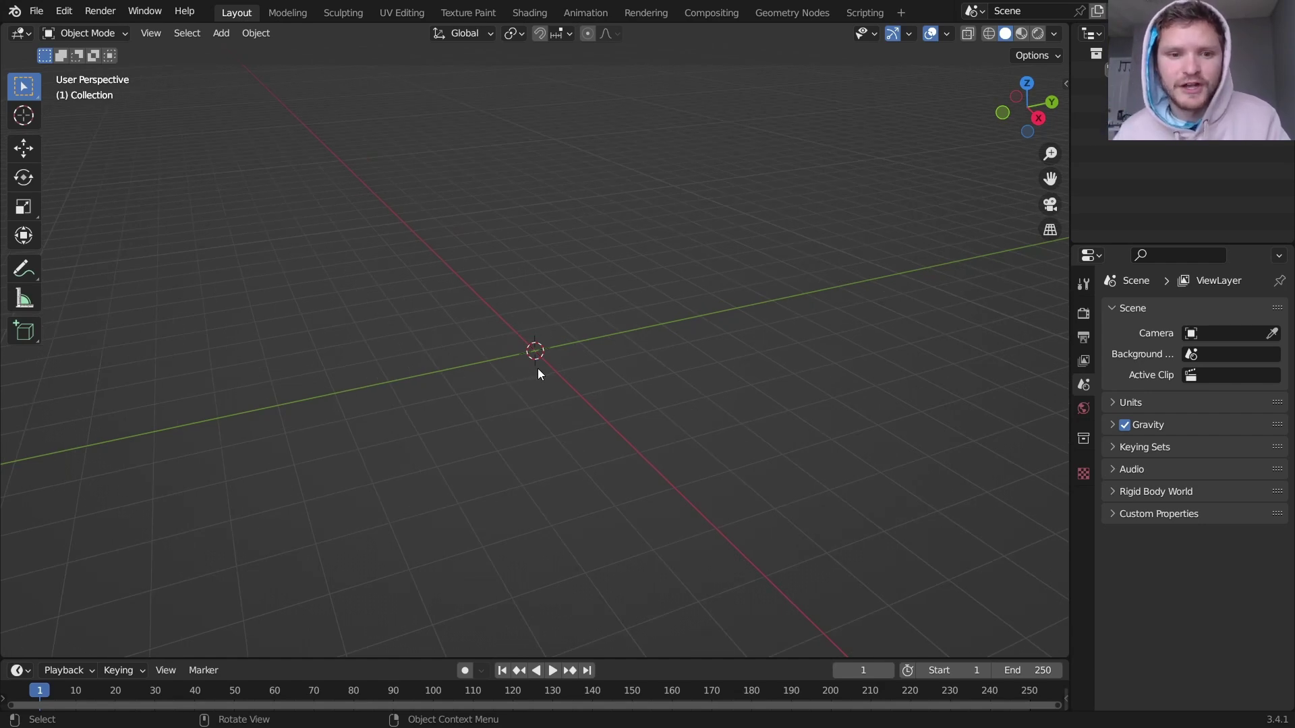
Add a mesh circle at the origin with 120 vertices and a radius of 1 m.
key(shift+a)
mouse_move(529, 318)
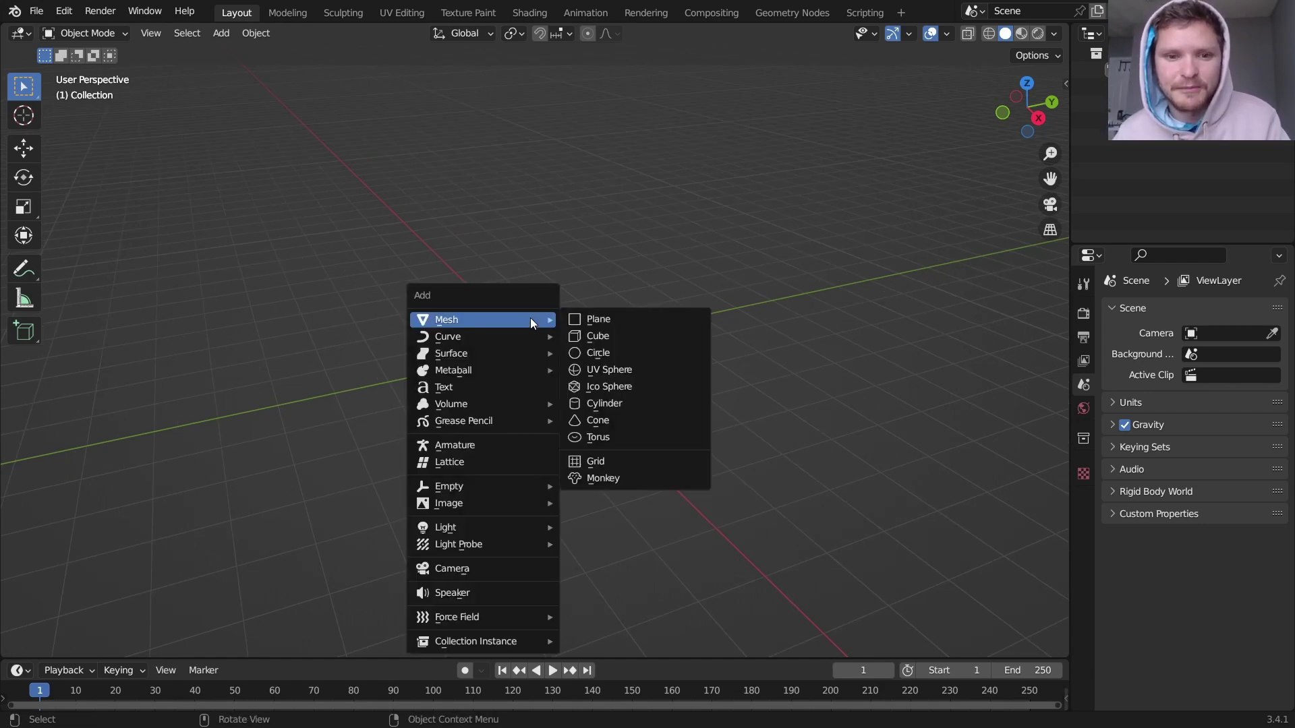
click(602, 352)
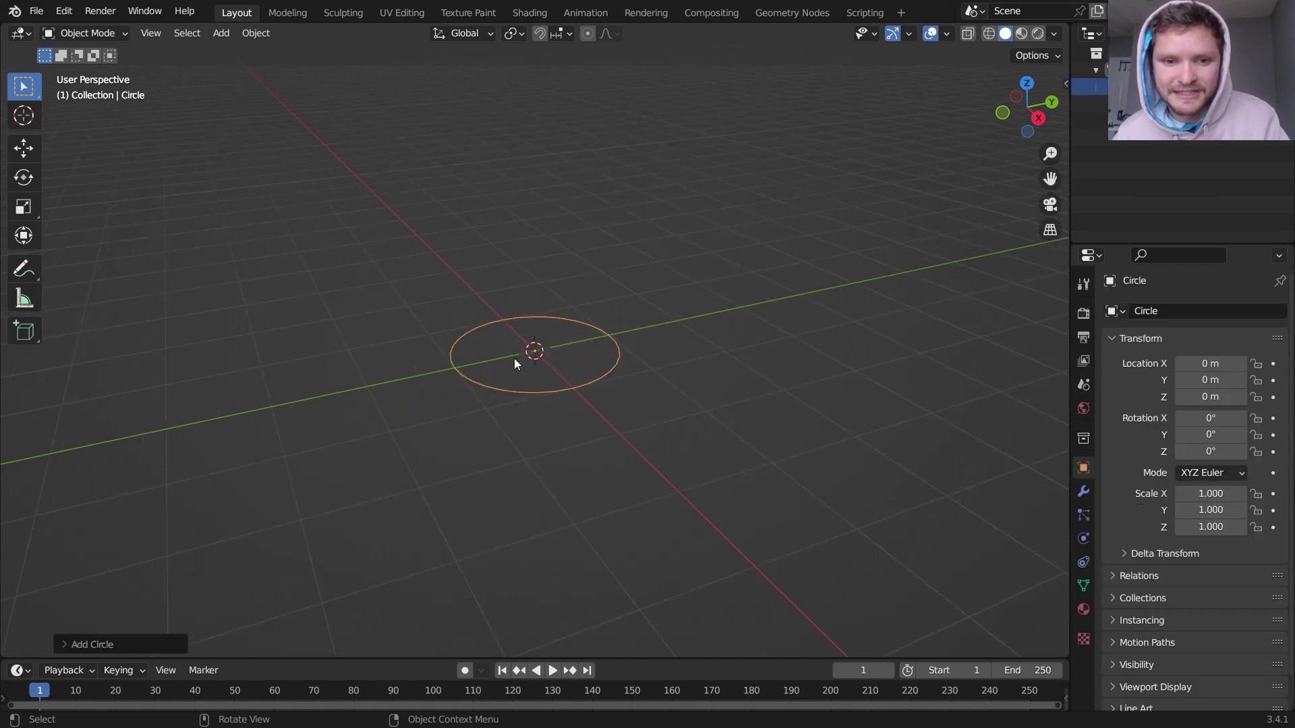
click(101, 644)
click(218, 461)
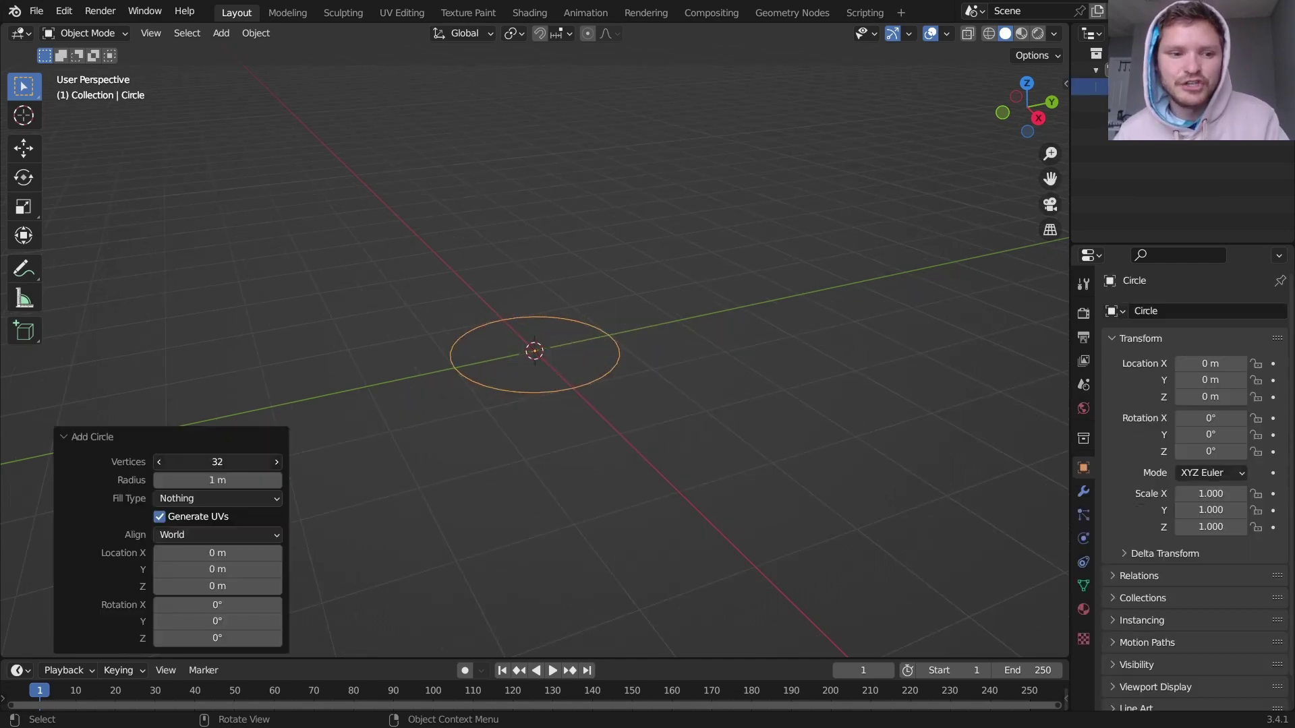
text(120)
key(Return)
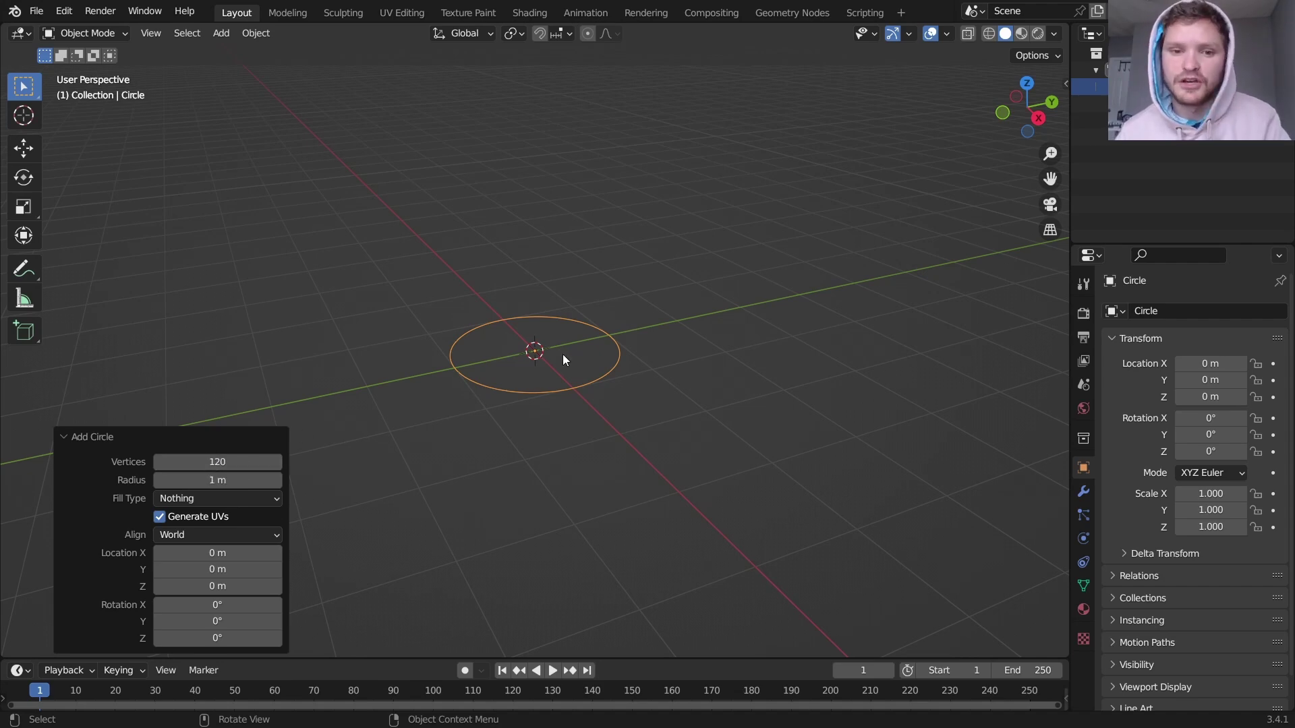
Deselect every other vertex of the circle in Edit Mode with Checker Deselect.
scroll(563, 355, up, 4)
key(Tab)
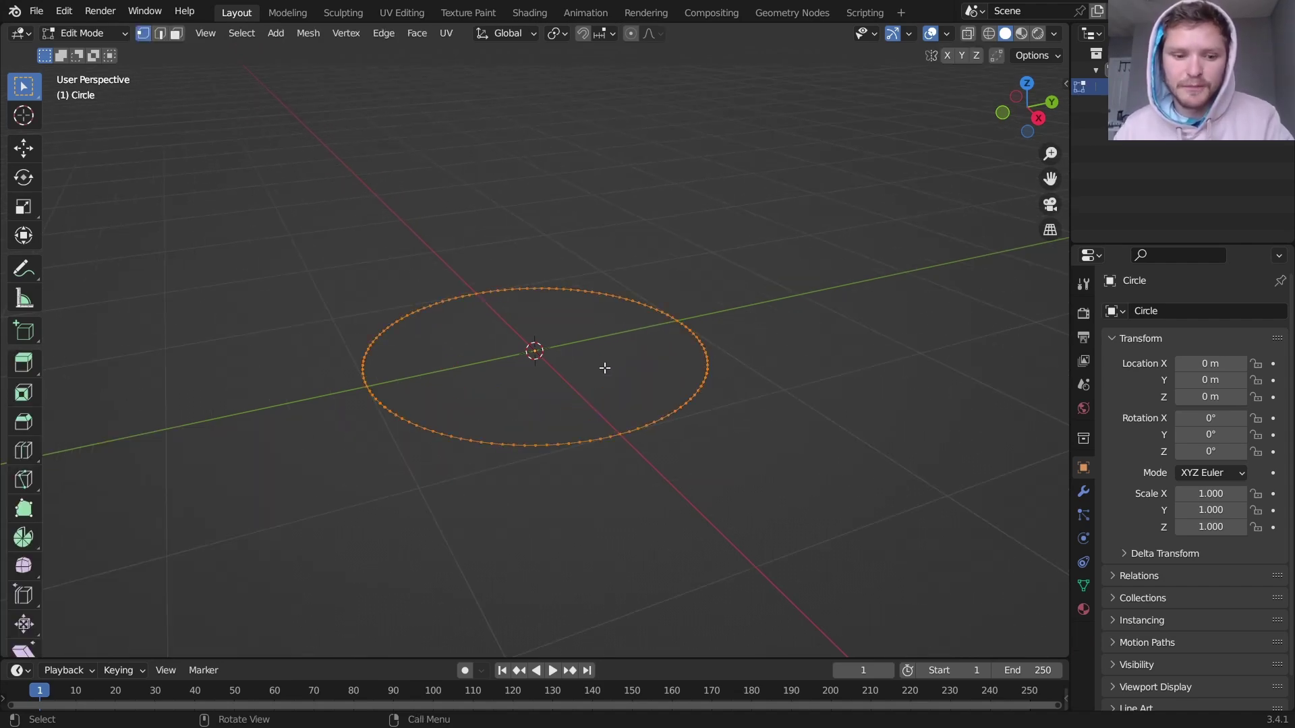
key(F3)
text(checker)
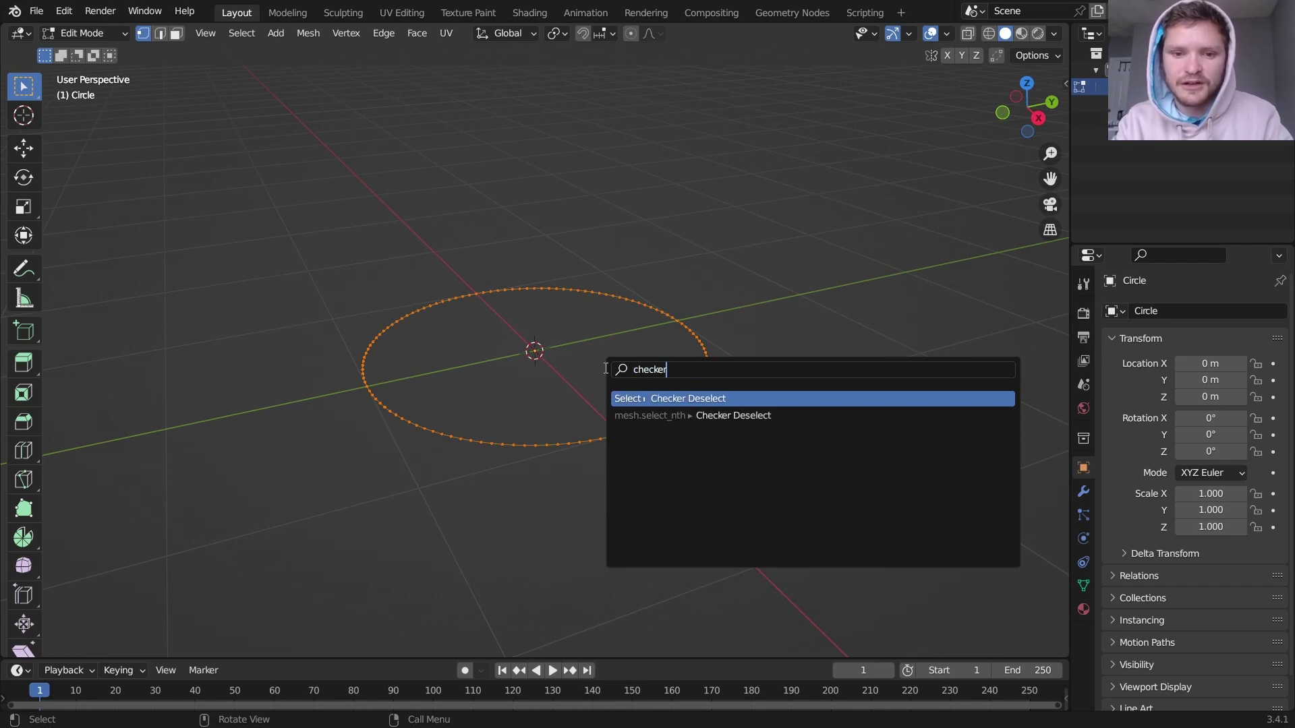
key(Return)
scroll(647, 409, up, 1)
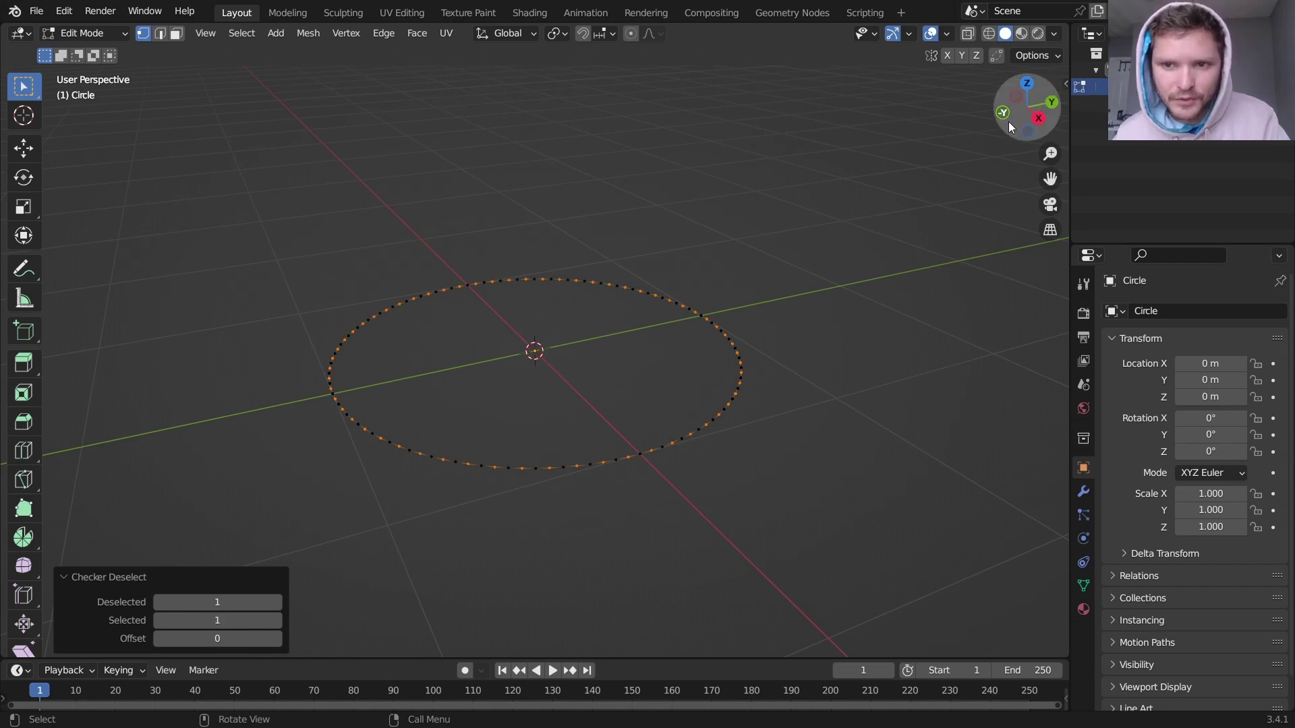
Scale the selected alternate vertices outward by about 1.088 in the top view to form a zigzag ring.
click(1027, 83)
key(s)
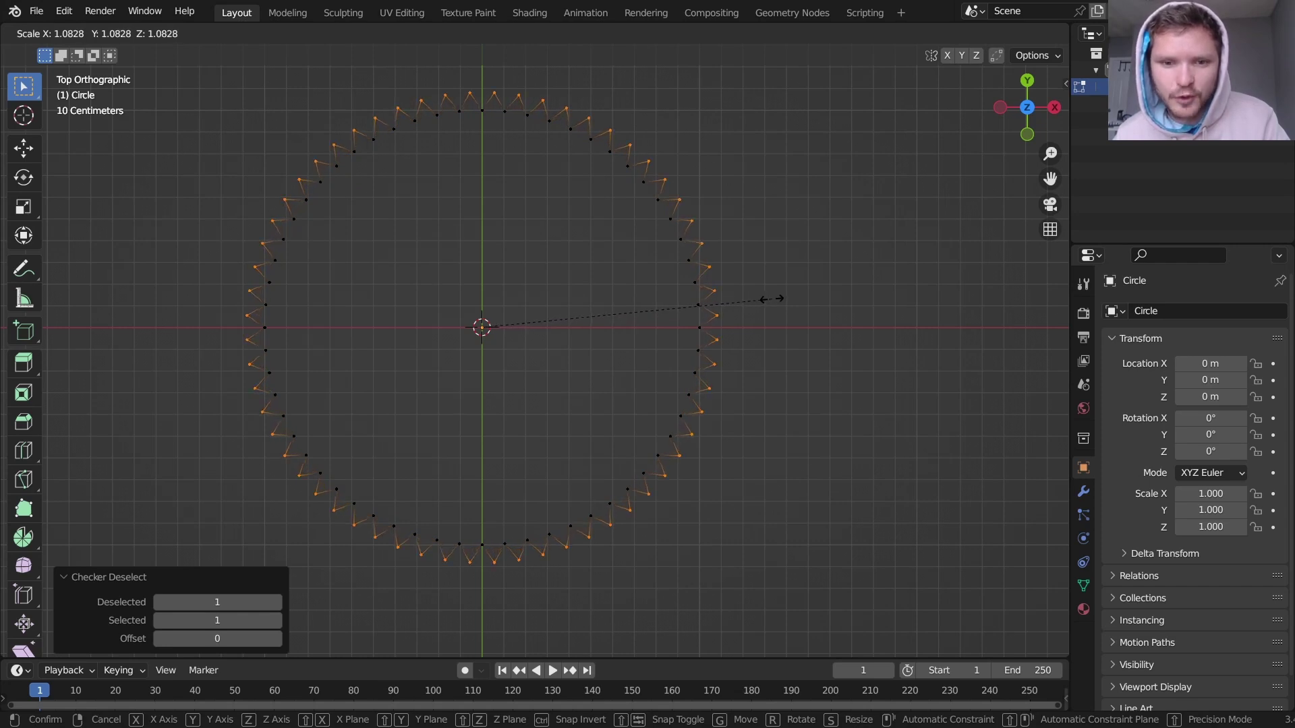
click(774, 299)
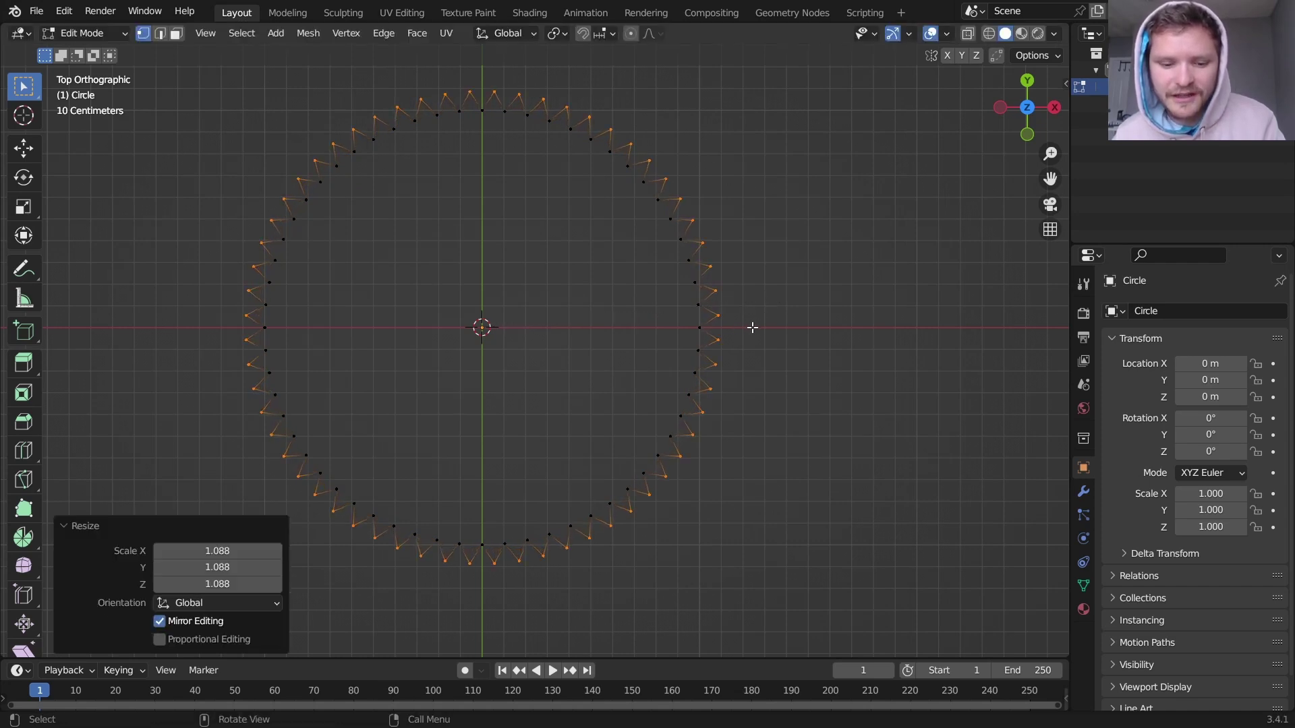
Bevel the selected outer vertices with a width of about 0.0465 m and 5 segments to round the zigzag tips.
scroll(772, 323, up, 3)
shift+middle_drag(869, 285, 761, 314)
key(ctrl+b)
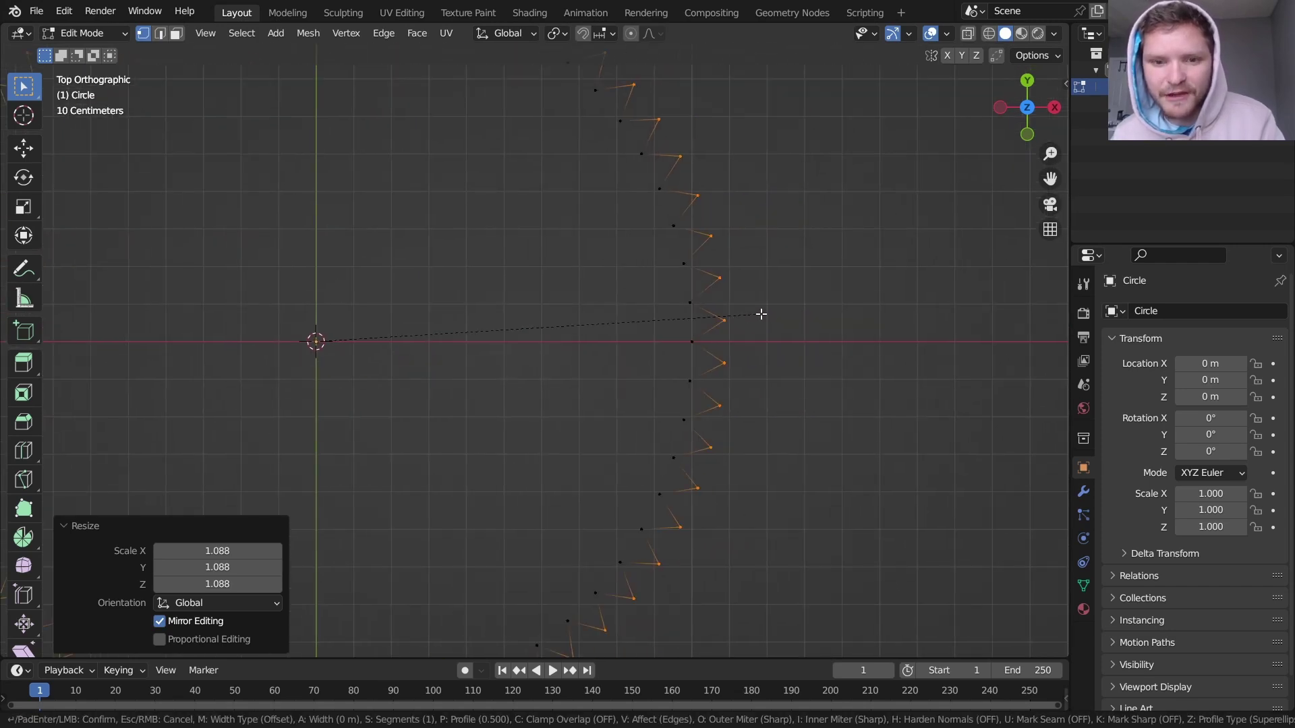
key(v)
scroll(763, 315, up, 2)
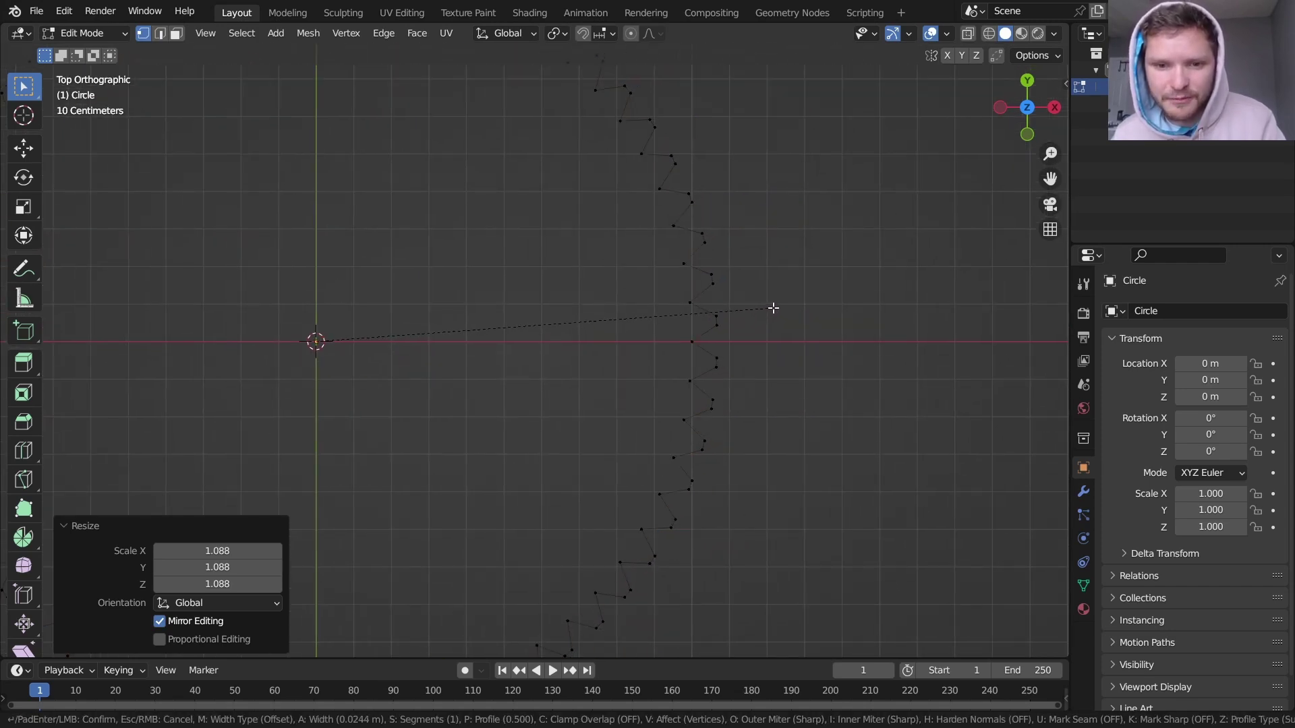
scroll(781, 305, up, 2)
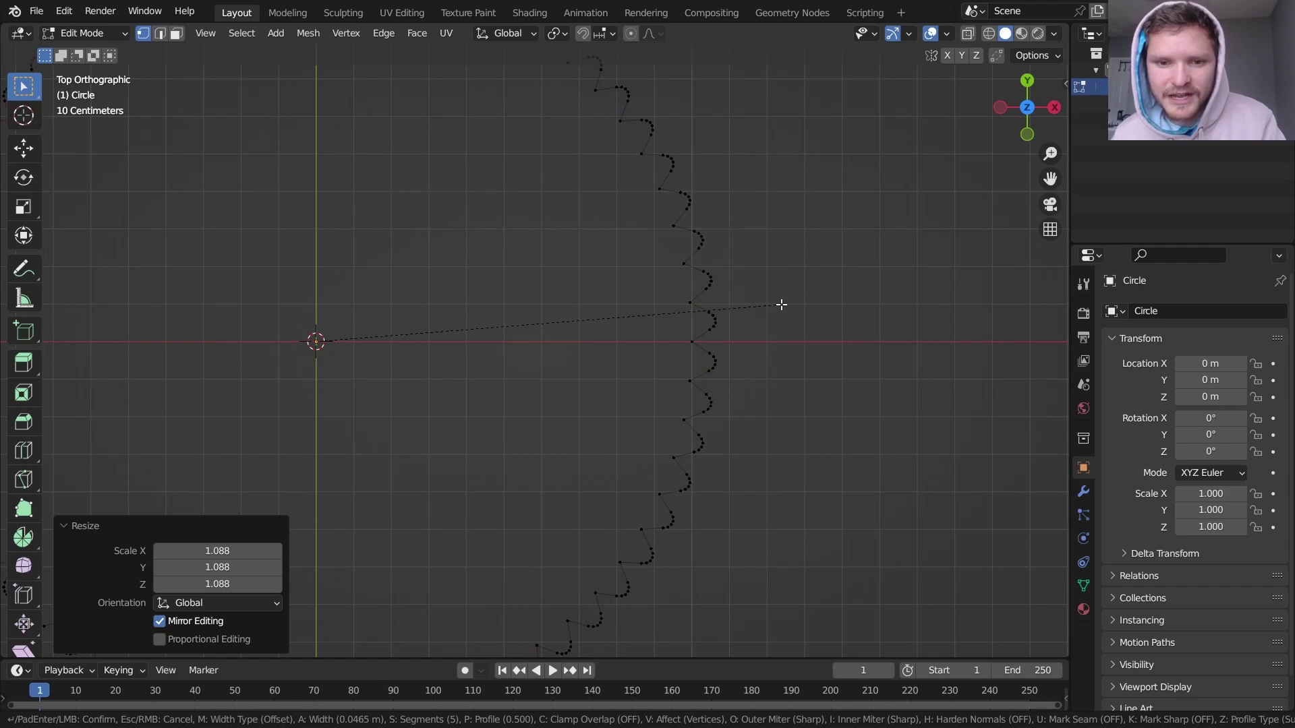
click(781, 305)
scroll(715, 314, down, 6)
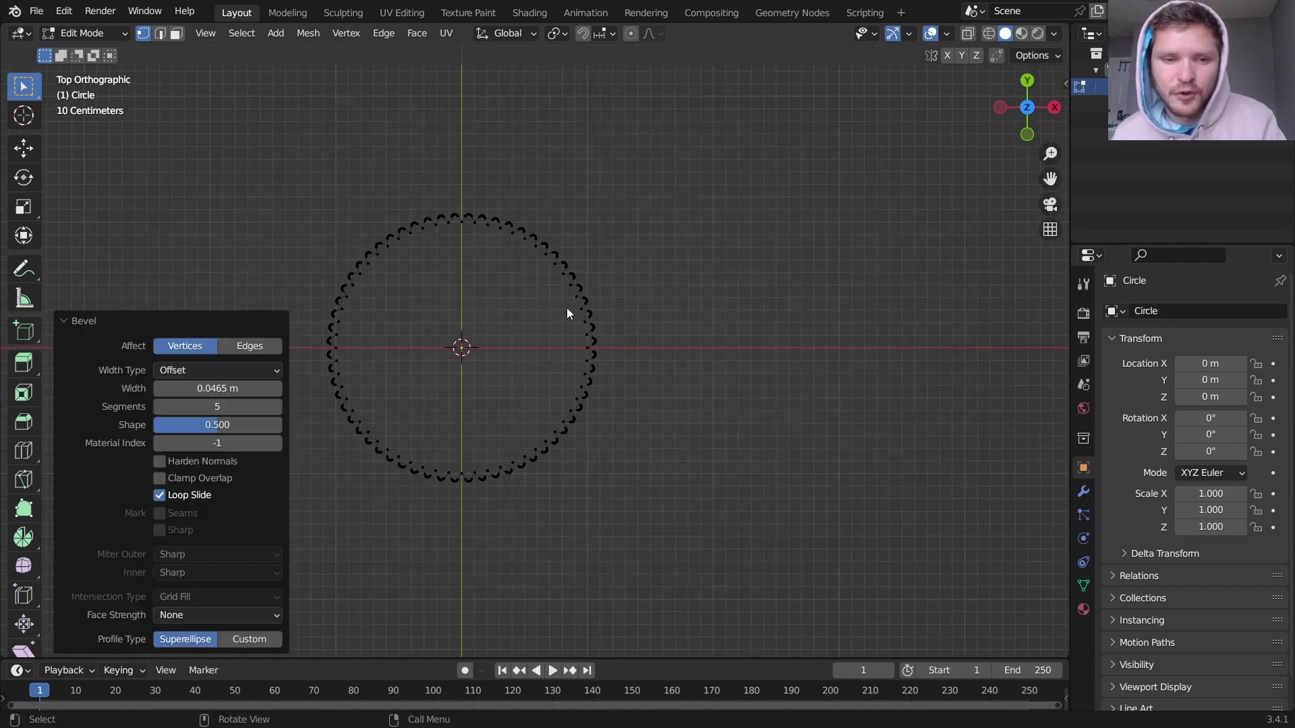
Extrude the whole zigzag ring straight up by about 1.58 m in the front view.
key(Tab)
middle_drag(549, 291, 572, 232)
key(Tab)
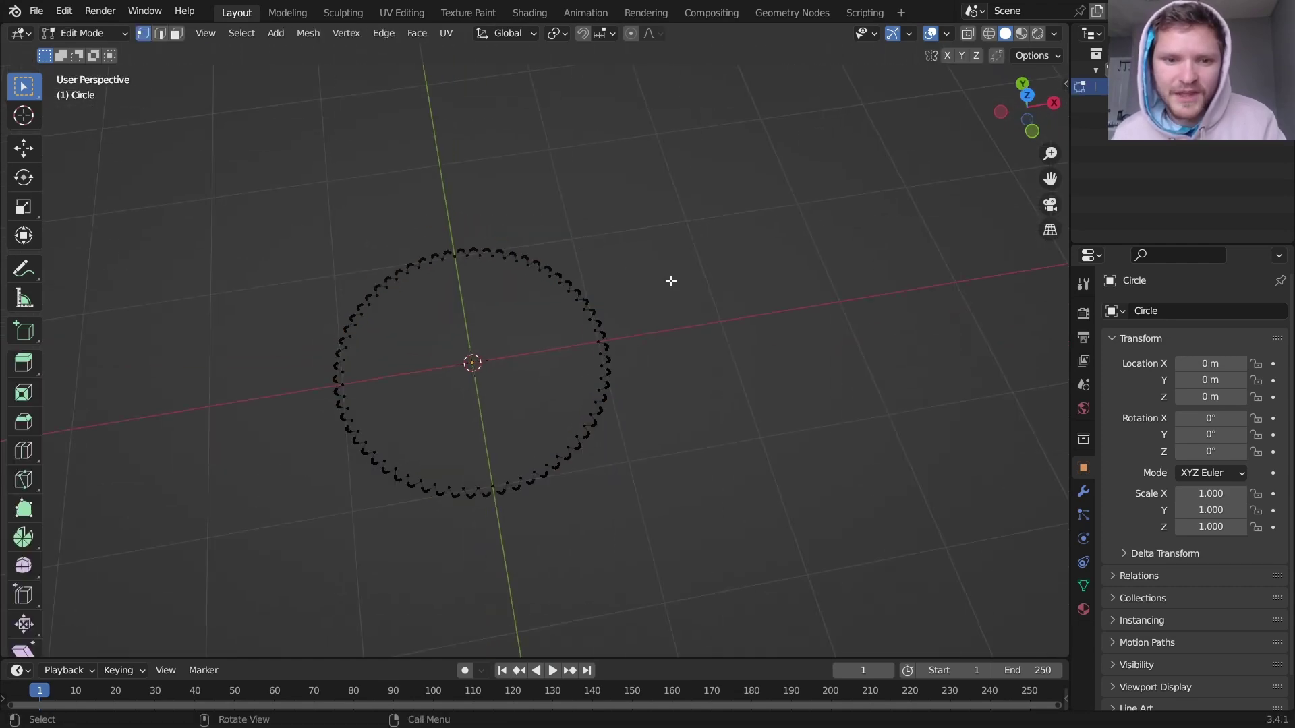
click(1032, 131)
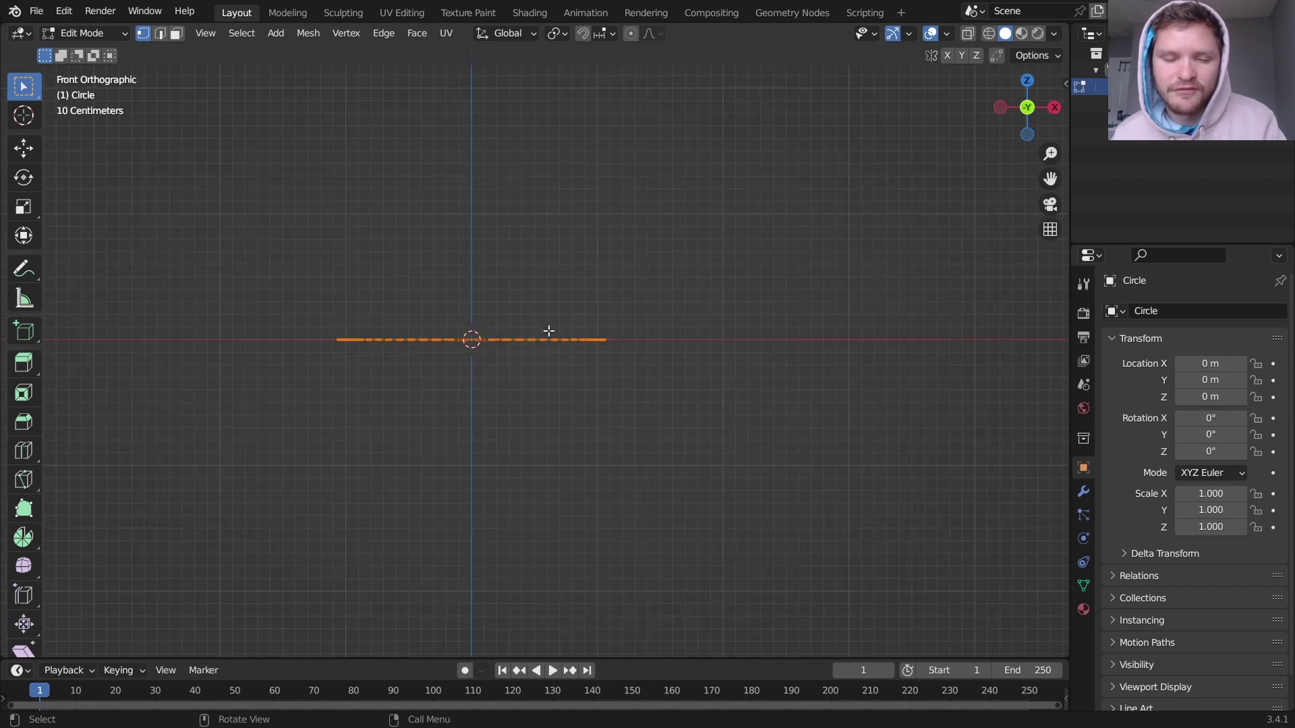
key(e)
click(547, 136)
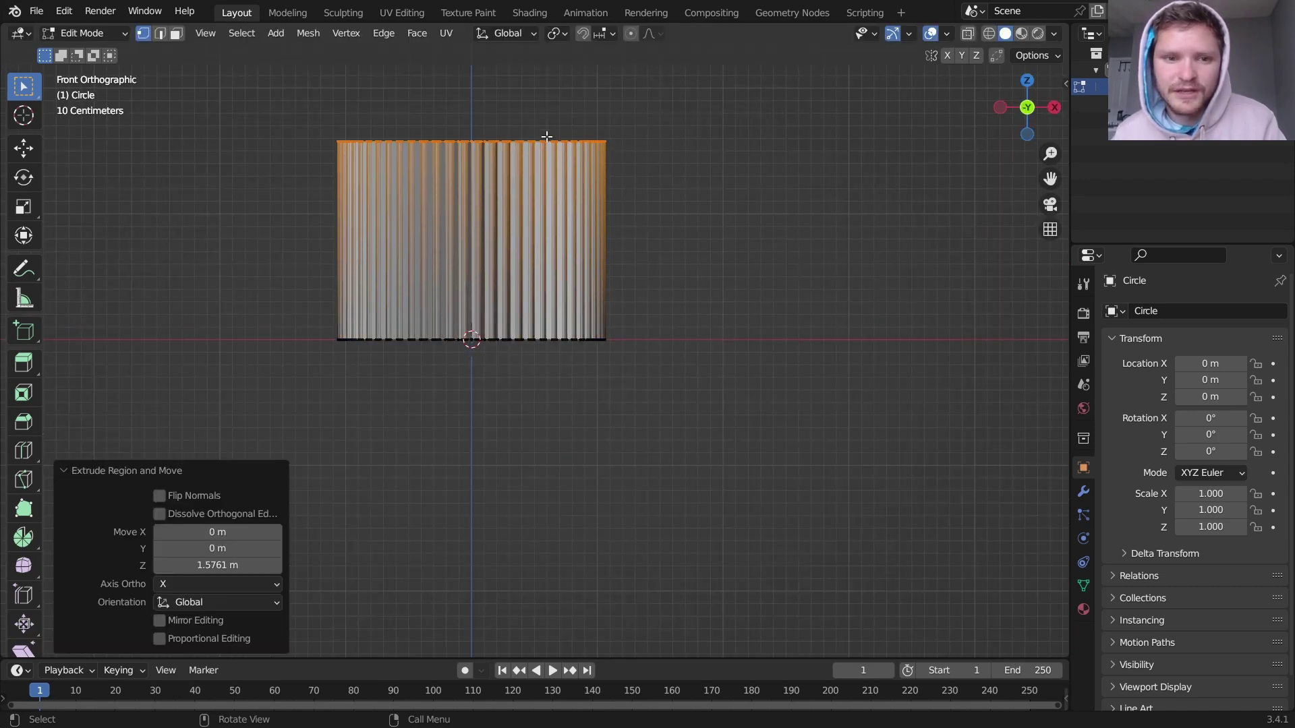
Scale the extruded top ring by about 1.4 so the wrapper flares outward.
shift+middle_drag(546, 136, 574, 218)
key(s)
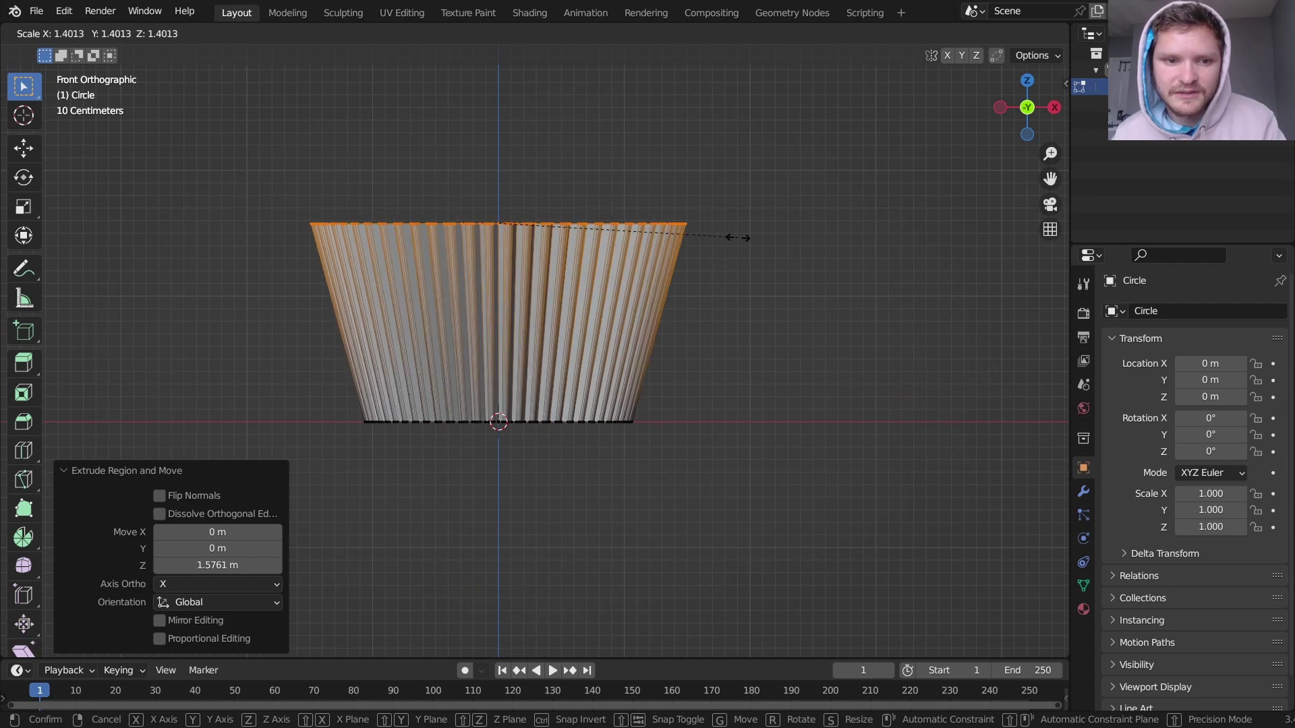
click(739, 237)
key(Tab)
middle_drag(739, 237, 572, 299)
key(Tab)
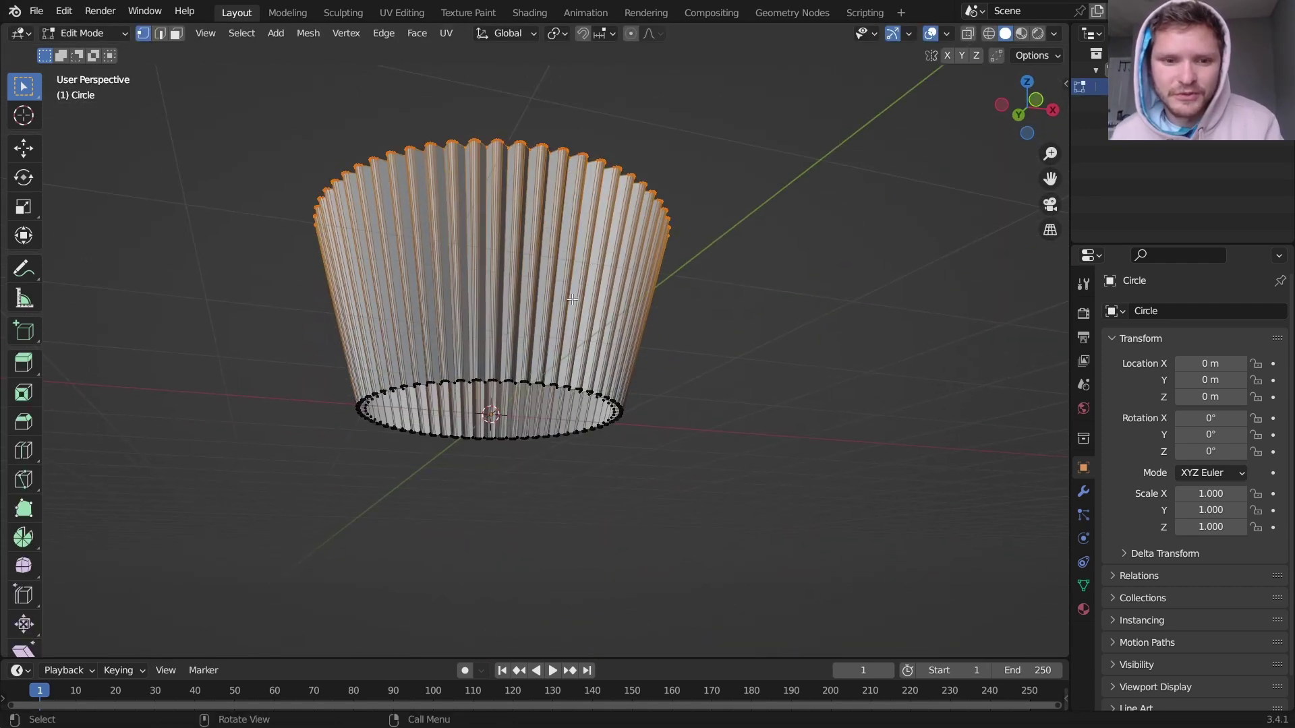
Select the wrapper's bottom edge loop, fill it with a face and return to Object Mode.
key(2)
scroll(572, 299, up, 3)
alt+click(533, 410)
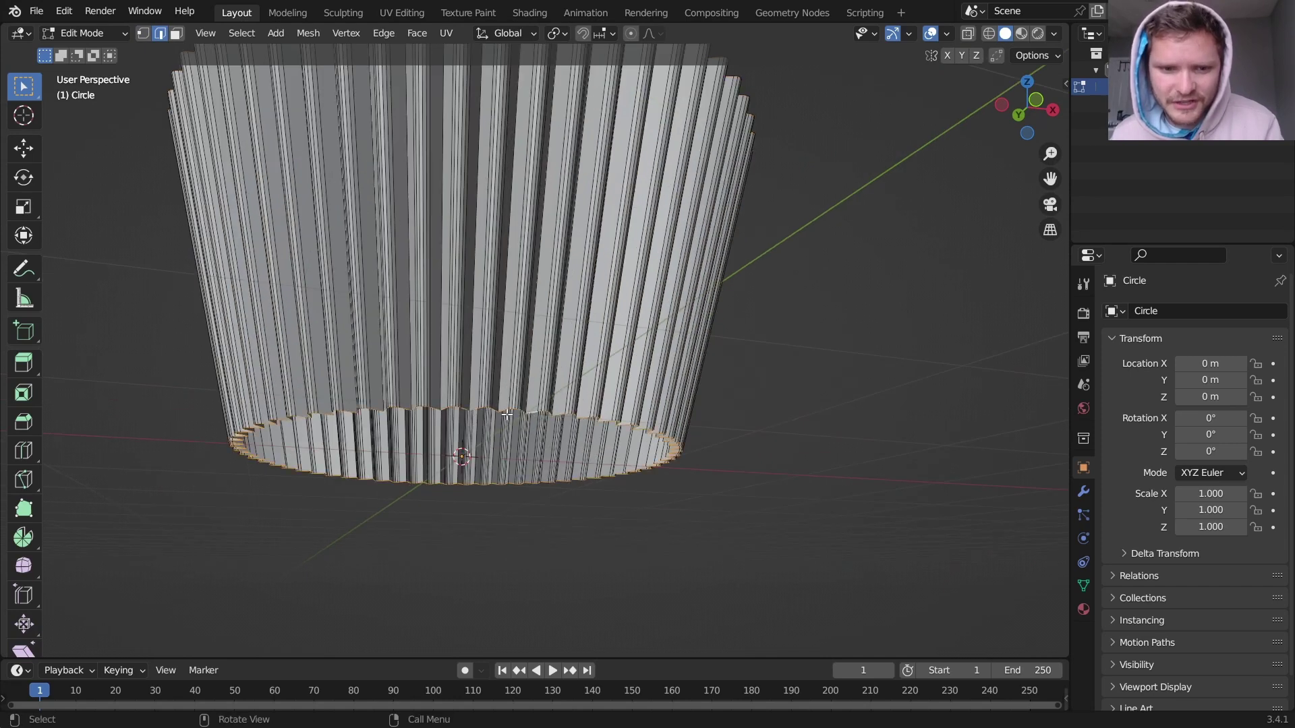
key(f)
key(Tab)
middle_drag(569, 404, 589, 242)
scroll(573, 290, down, 4)
middle_drag(561, 337, 521, 439)
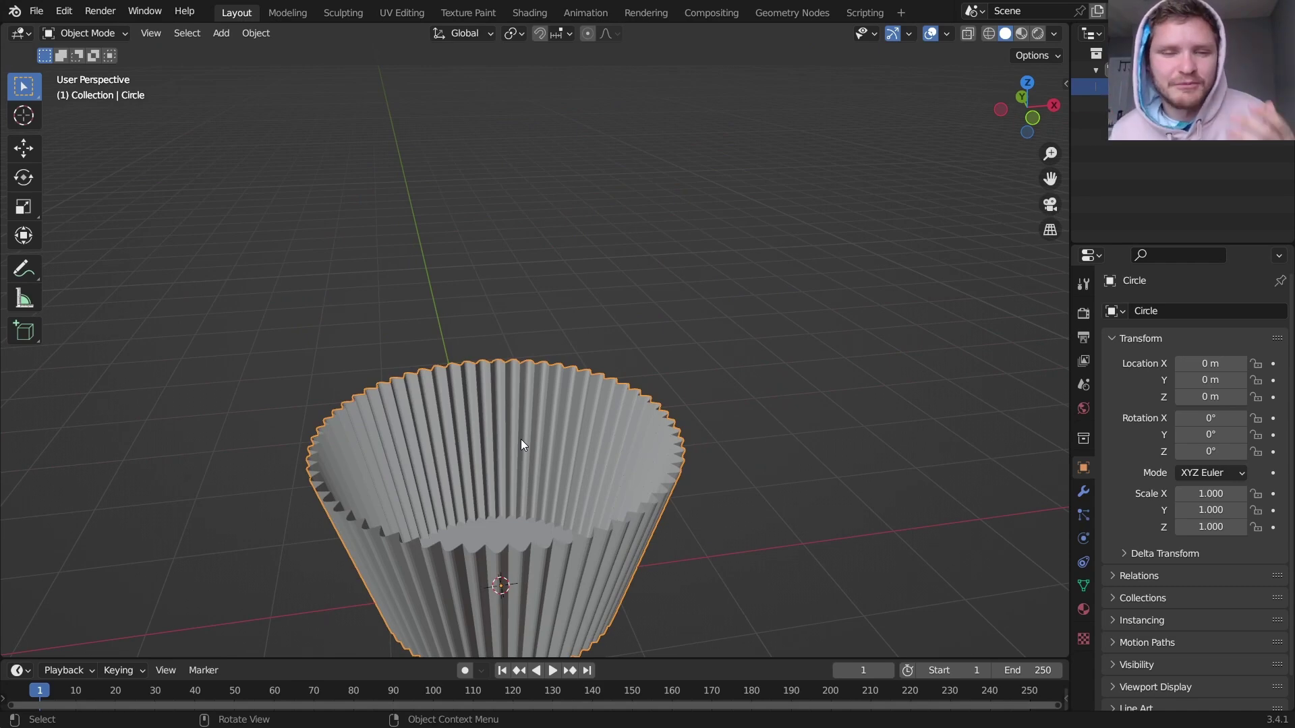
scroll(529, 455, down, 2)
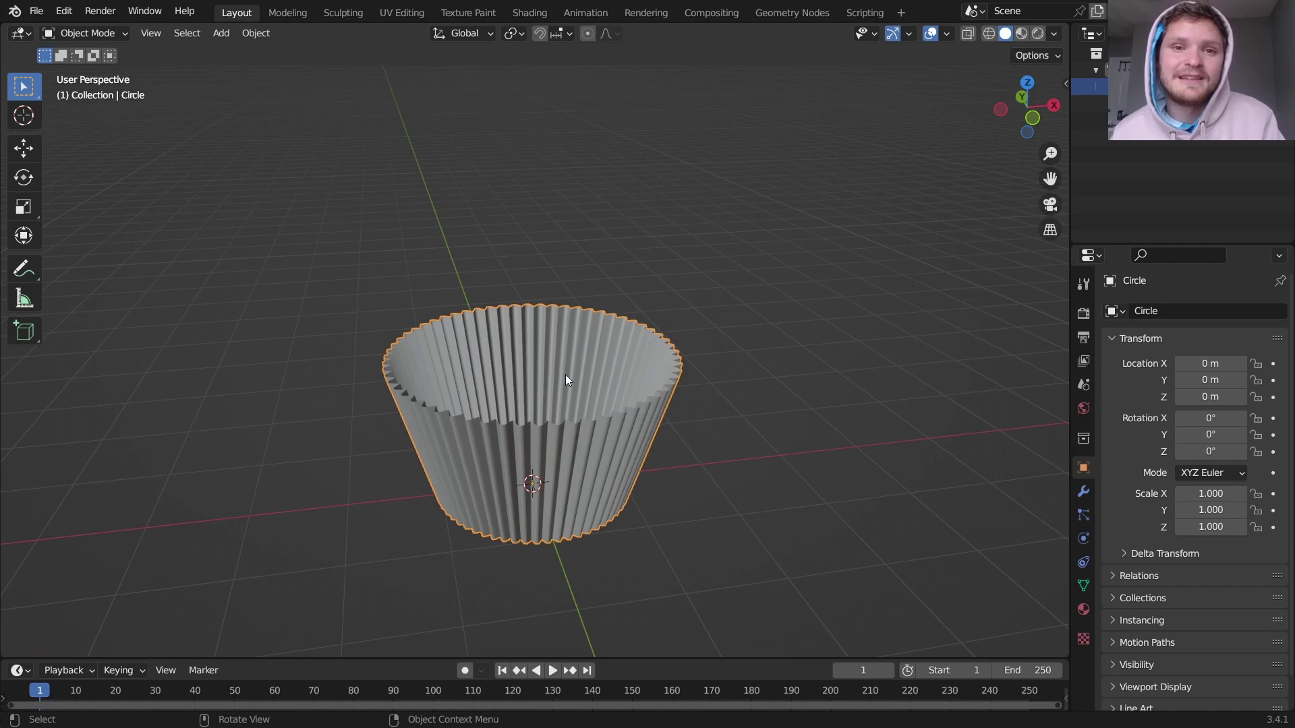
Add a second 120-vertex mesh circle at the wrapper's base and show the scene as wireframe from the front.
key(shift+a)
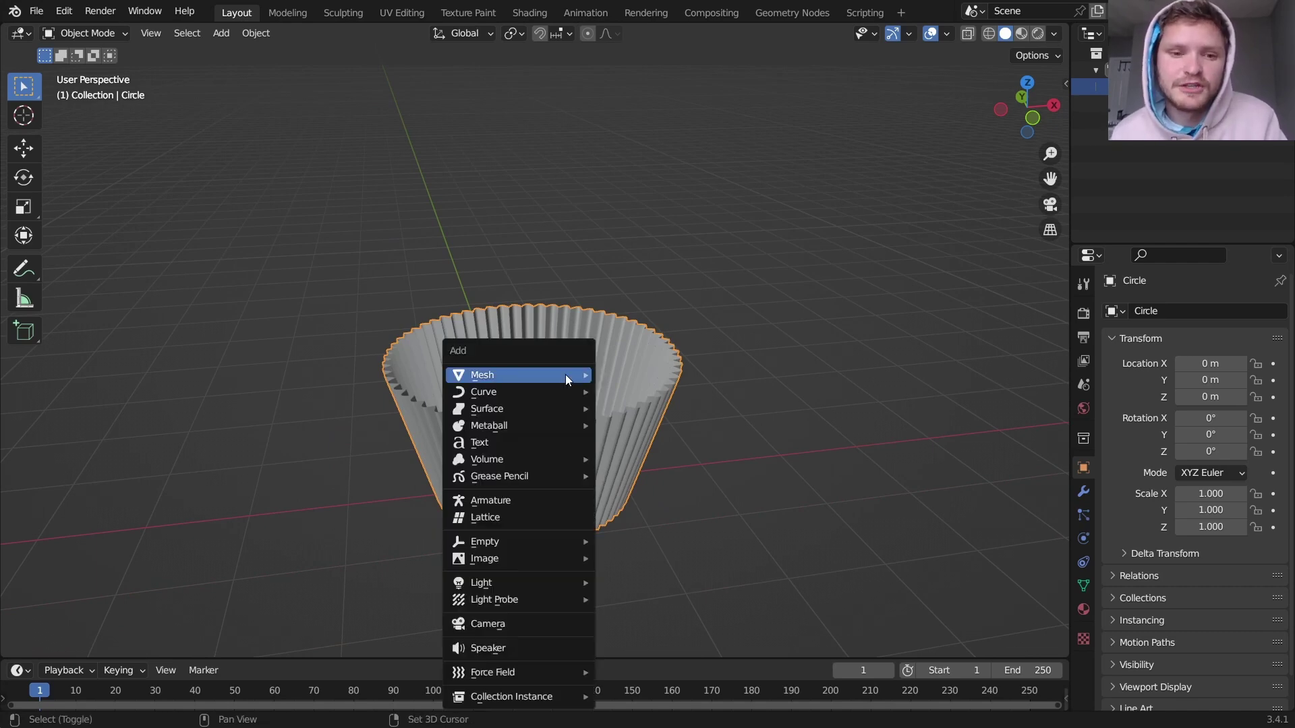
mouse_move(566, 375)
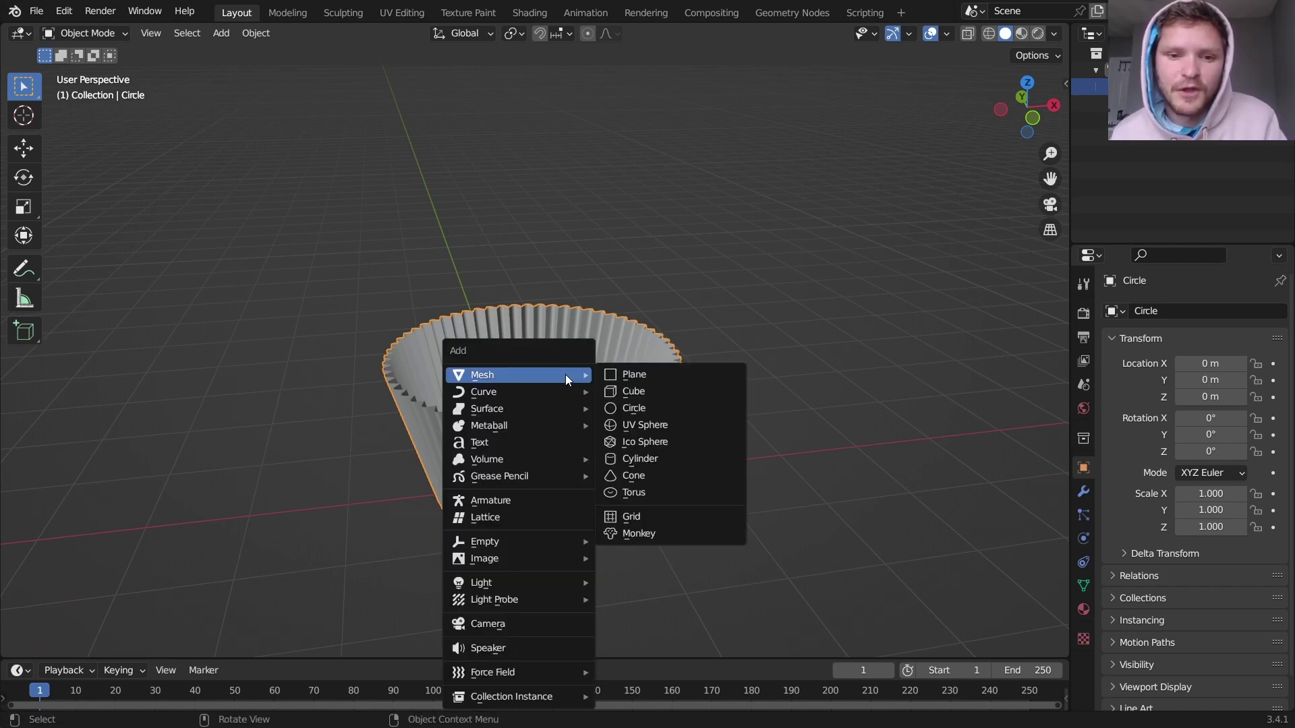
click(645, 410)
middle_drag(608, 378, 608, 436)
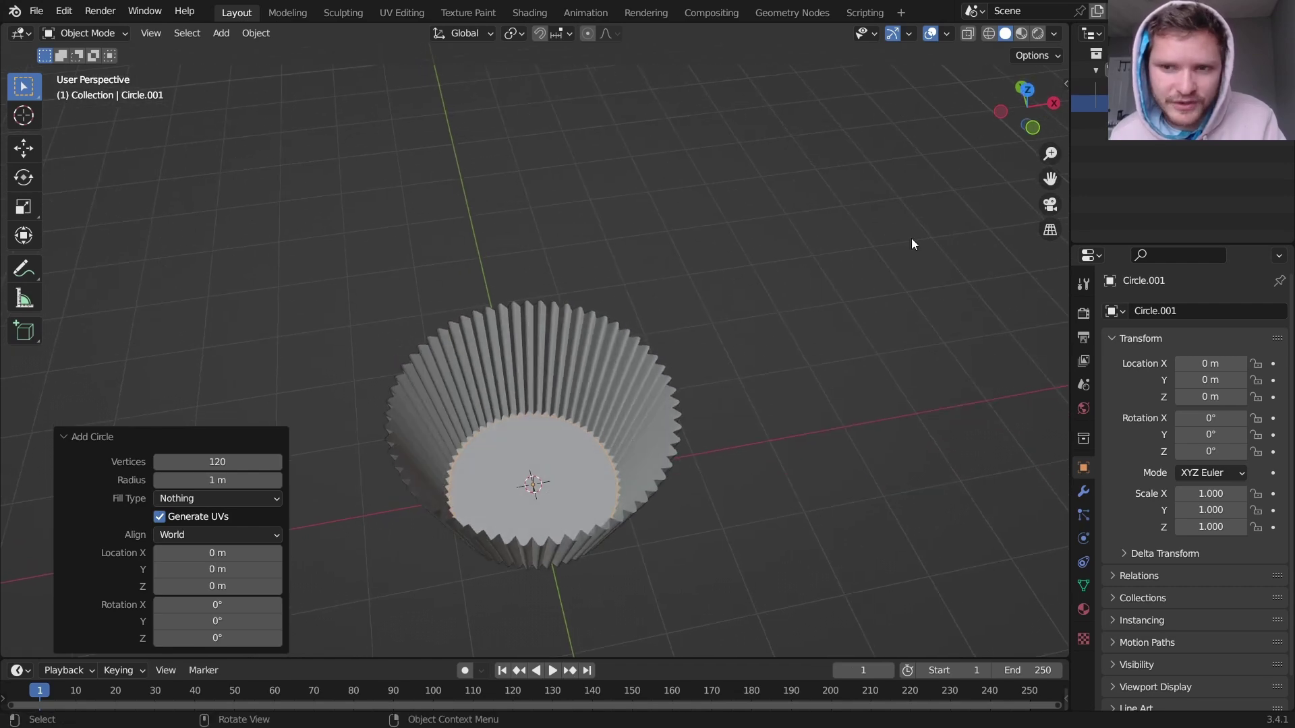
click(1033, 127)
click(988, 34)
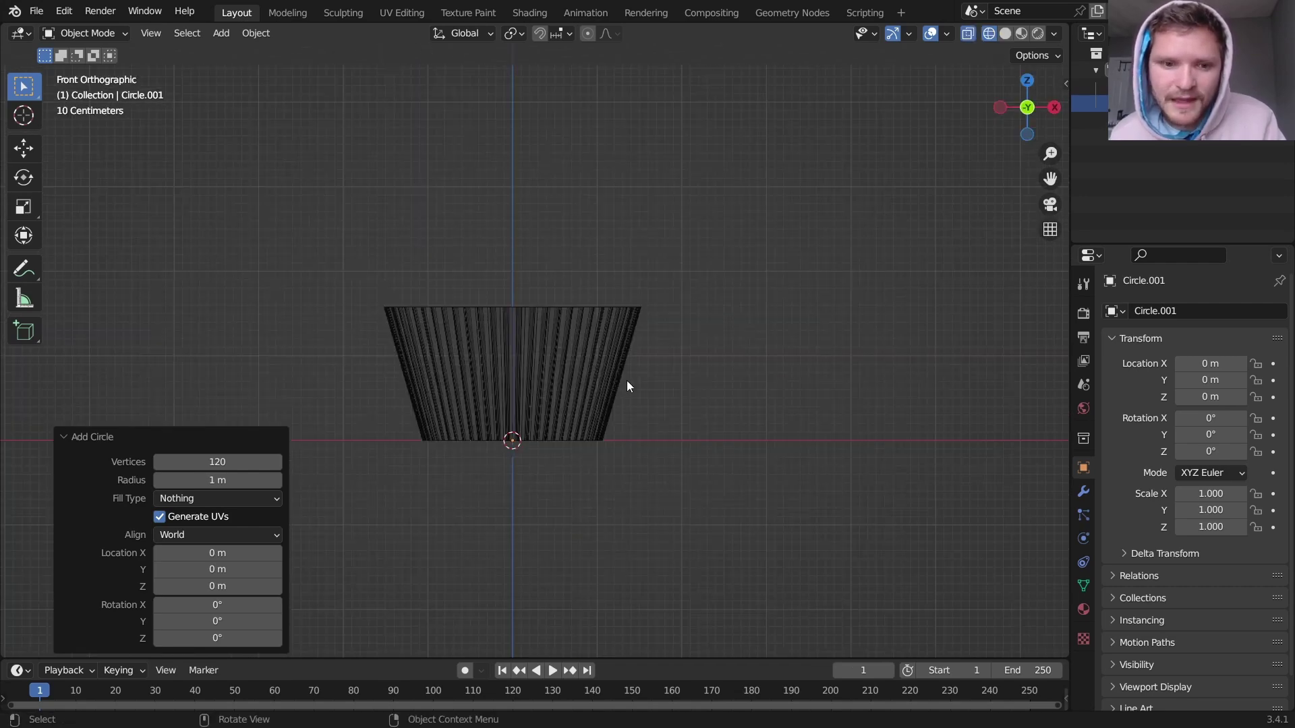
Extrude the new circle straight up by about 1.75 m and scale its top ring by about 1.48 to follow the wrapper's flare.
key(Tab)
scroll(613, 388, up, 3)
key(g)
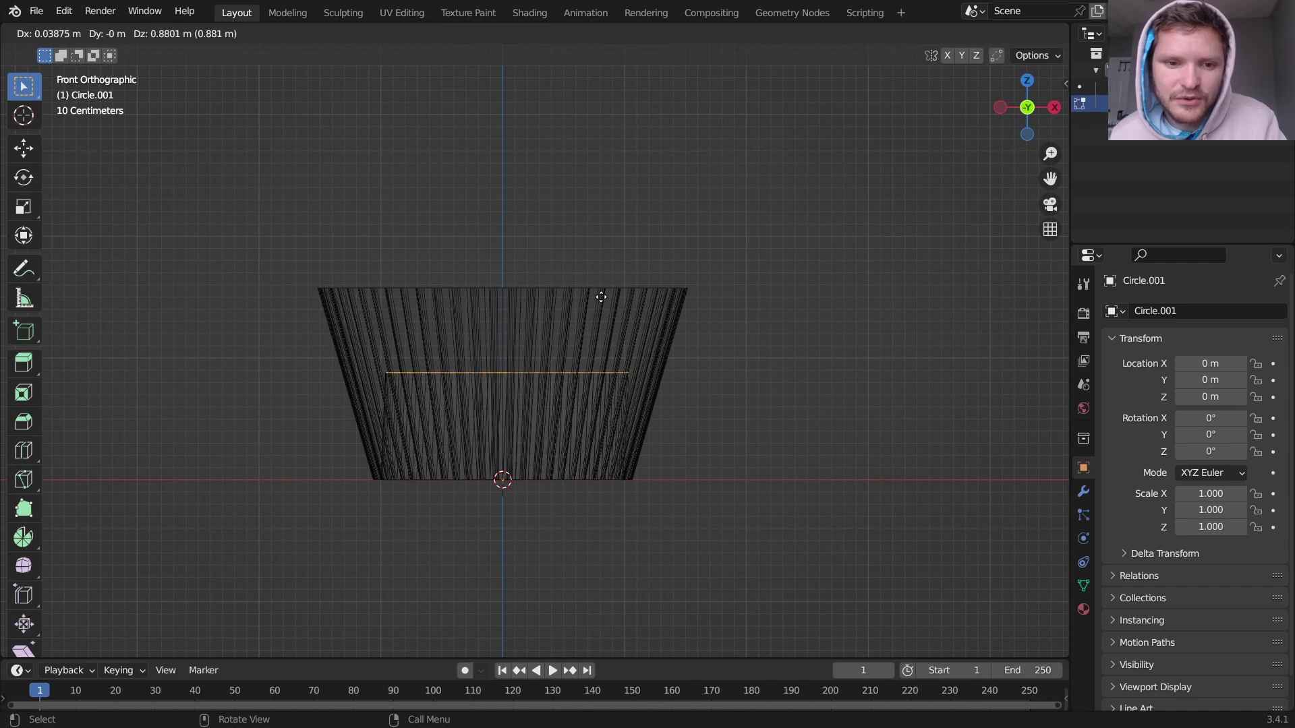
key(z)
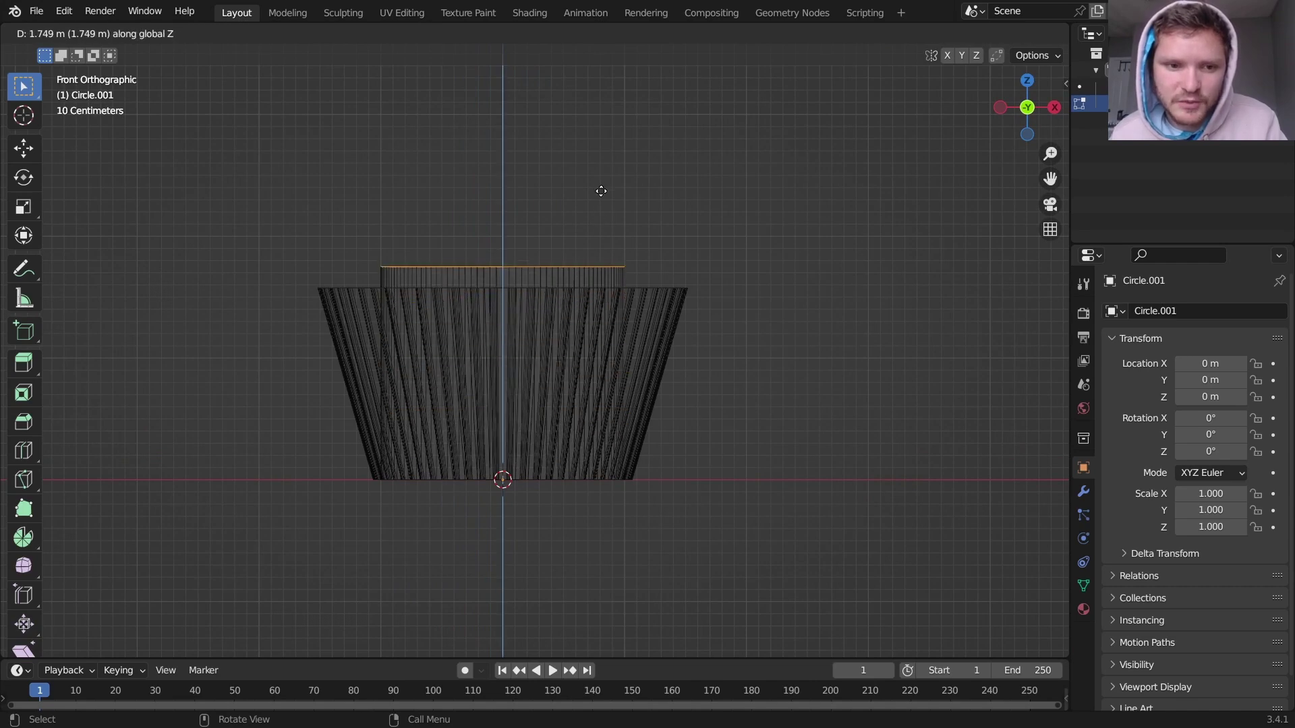
click(601, 191)
key(s)
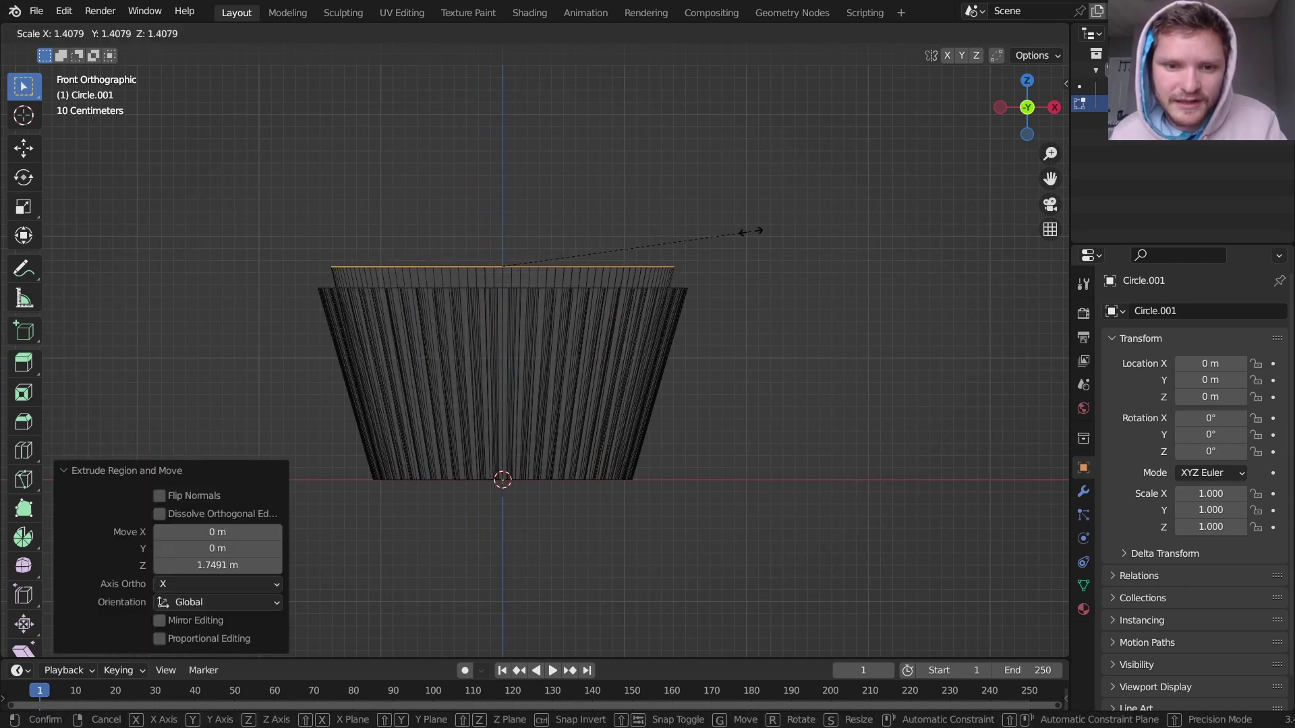
click(760, 234)
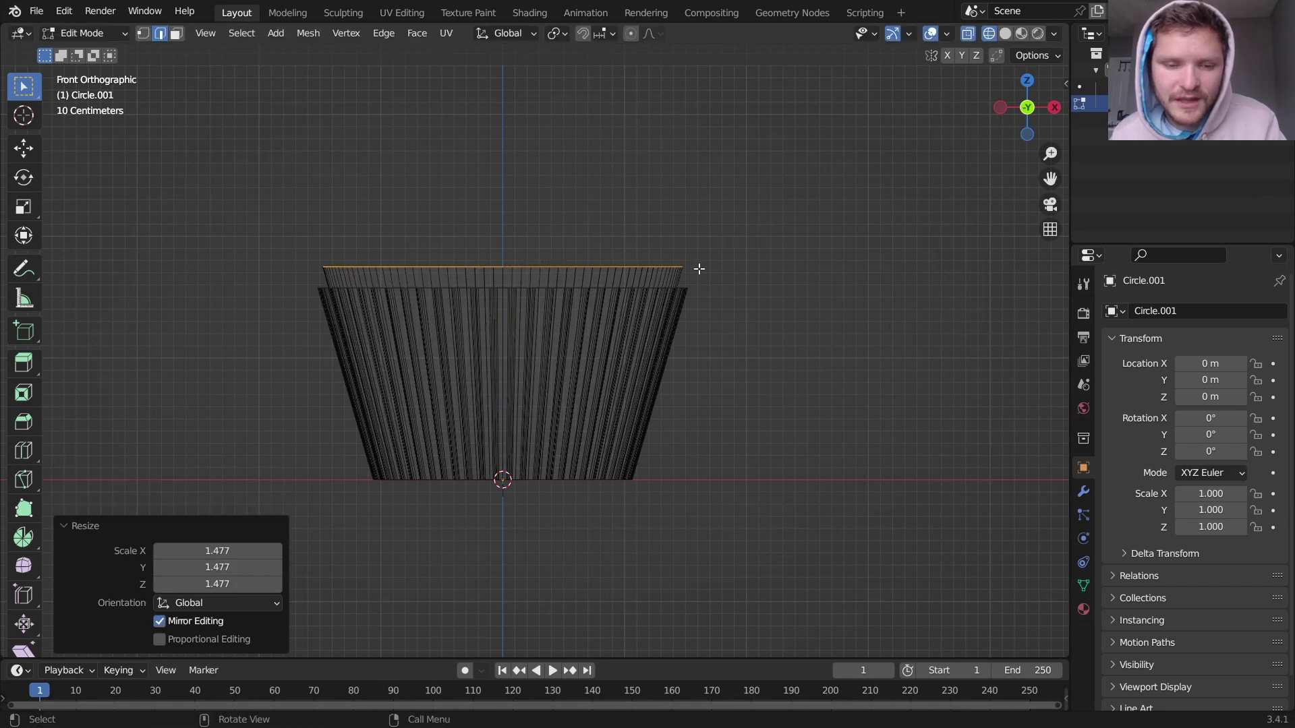
Try to bevel the cake body's open top ring by about 0.28 m with 5 segments and undo it.
shift+middle_drag(699, 269, 755, 315)
key(ctrl+b)
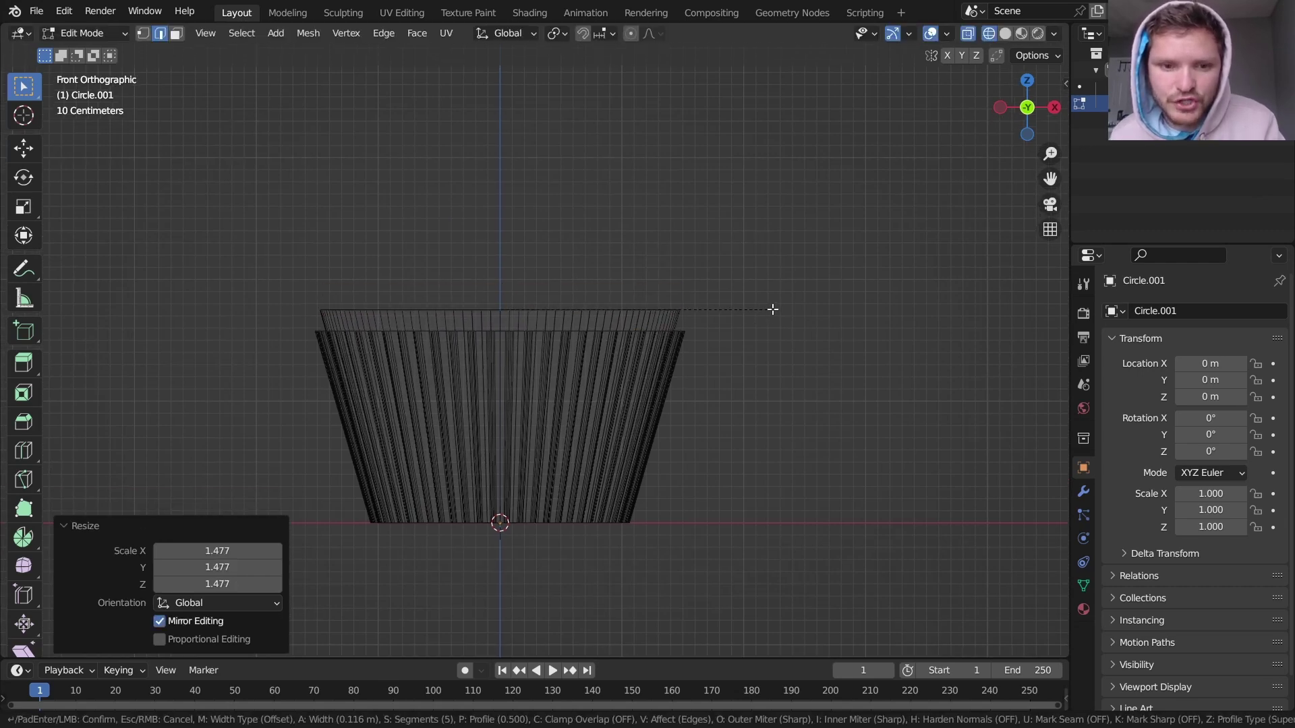
key(v)
key(v)
click(793, 305)
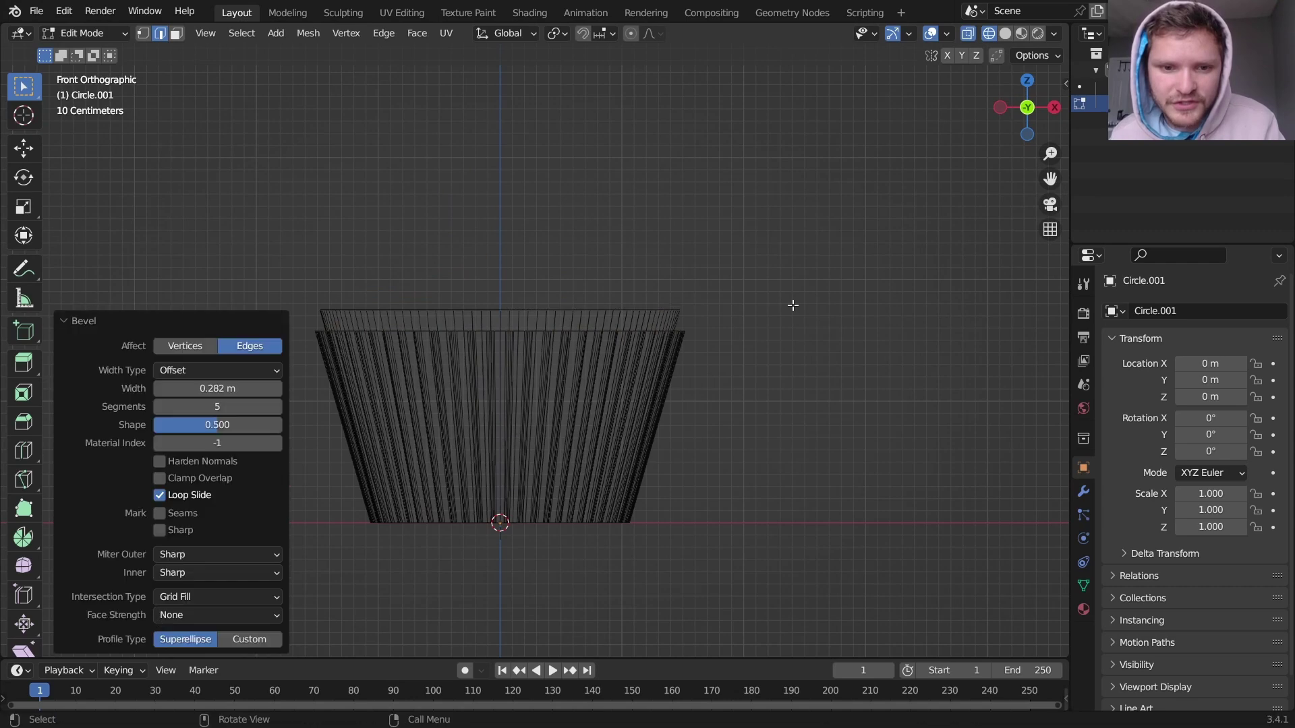
middle_drag(696, 318, 691, 348)
key(ctrl+z)
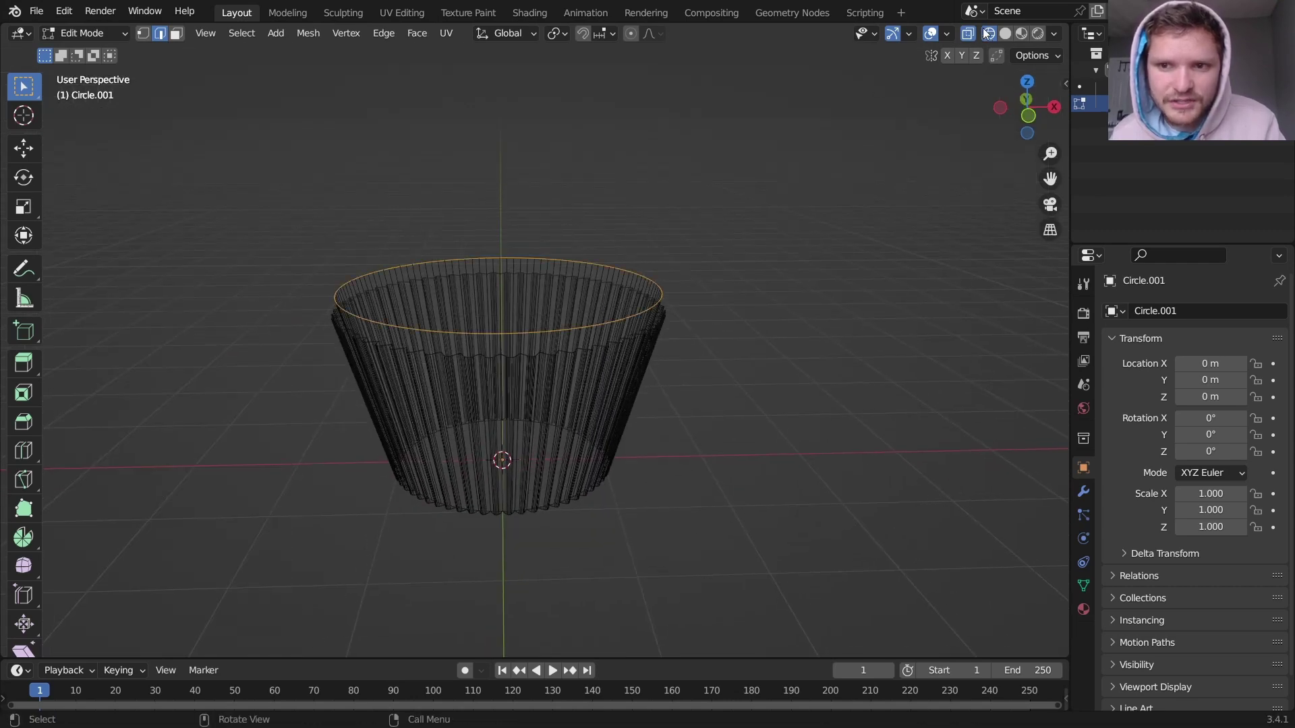
Switch the viewport to solid shading and fill the cake body's top ring with a face.
click(1005, 33)
key(f)
scroll(631, 286, up, 4)
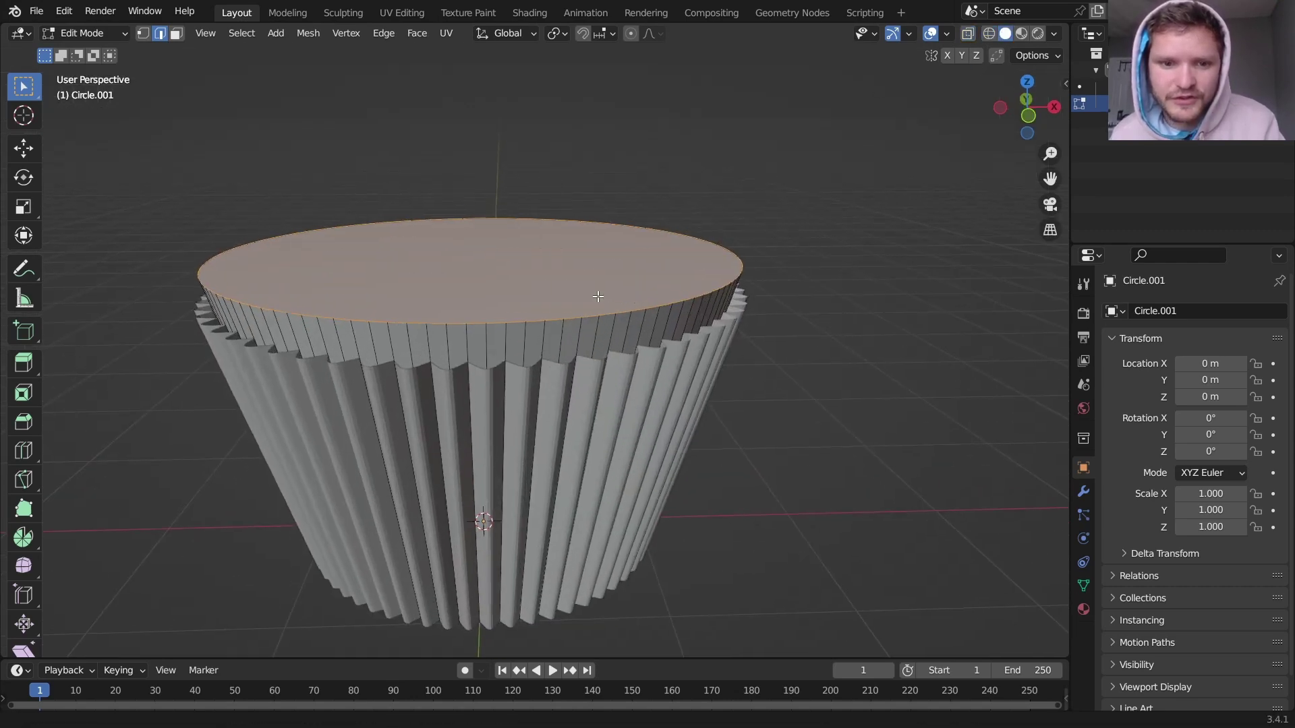
Bevel the cake body's top rim by about 0.34 m with 7 segments and return to Object Mode.
key(ctrl+b)
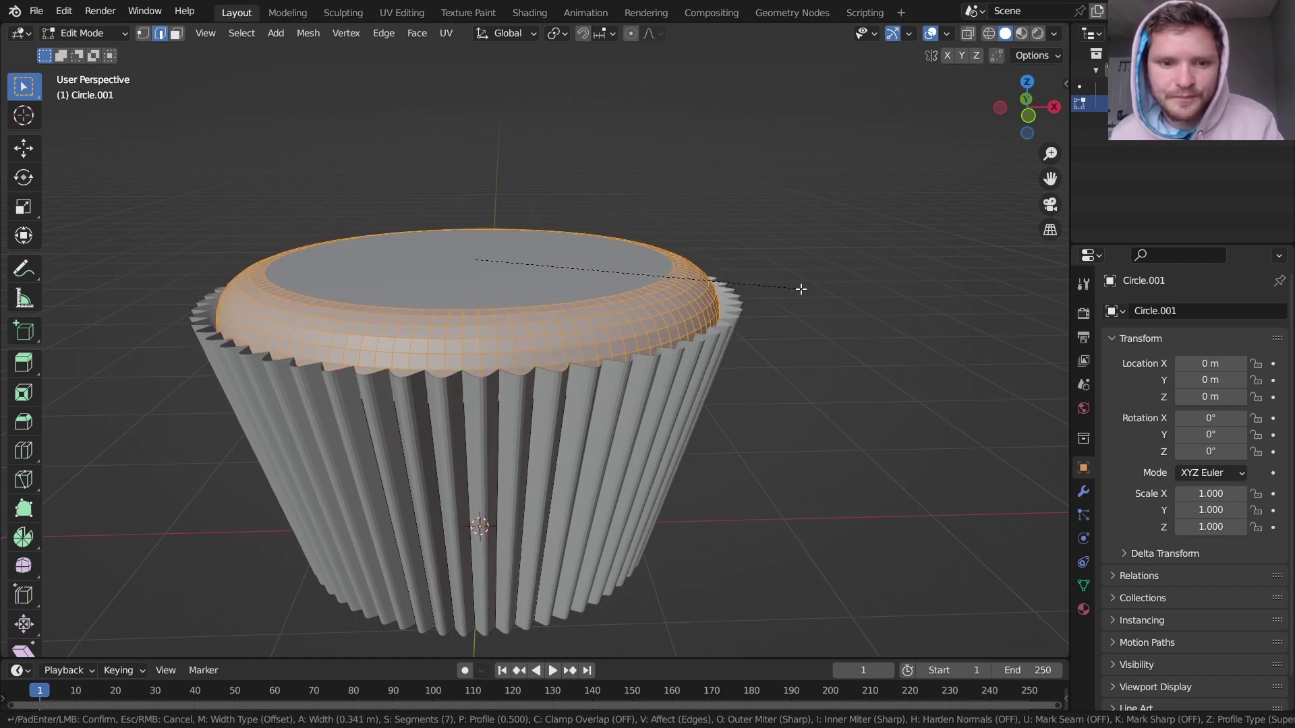
click(801, 289)
key(Tab)
Raise the cake body along Z by about 0.083 m inside the wrapper.
scroll(580, 298, down, 4)
mouse_move(581, 298)
middle_down()
mouse_move(549, 281)
mouse_move(558, 295)
middle_up()
key(g)
key(z)
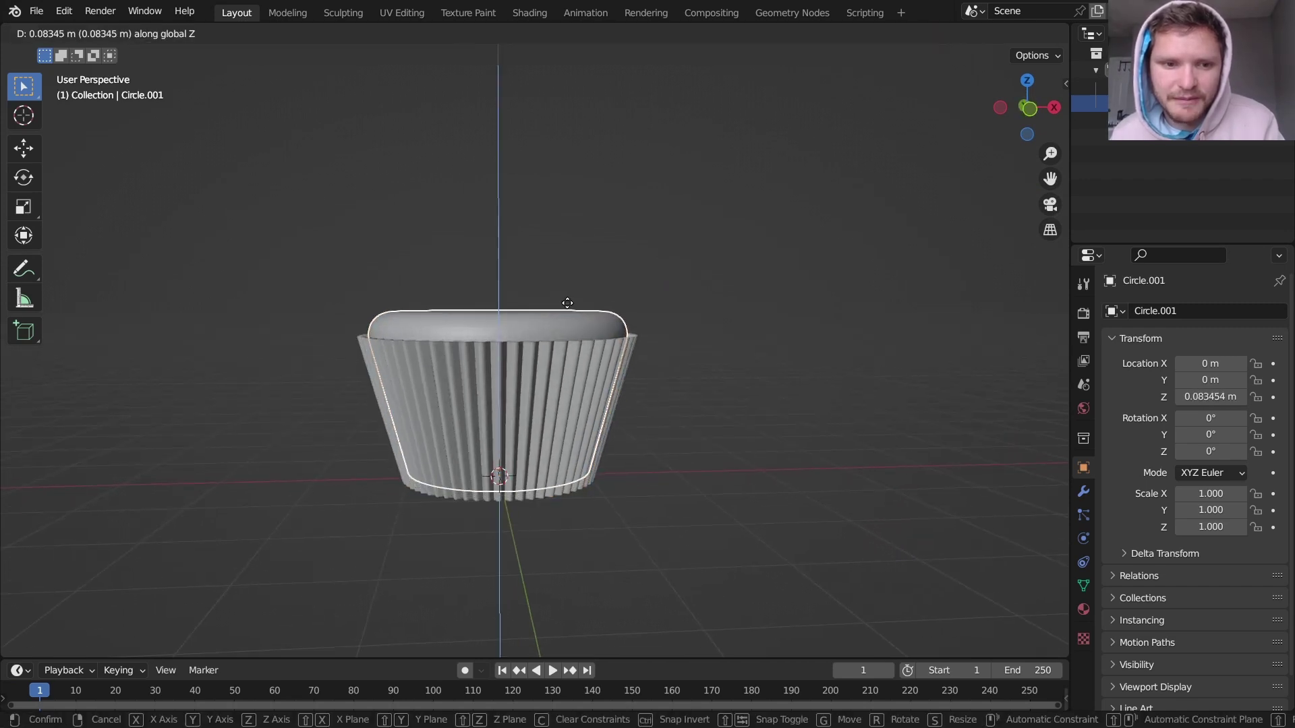
click(669, 315)
click(681, 315)
middle_drag(671, 314, 567, 341)
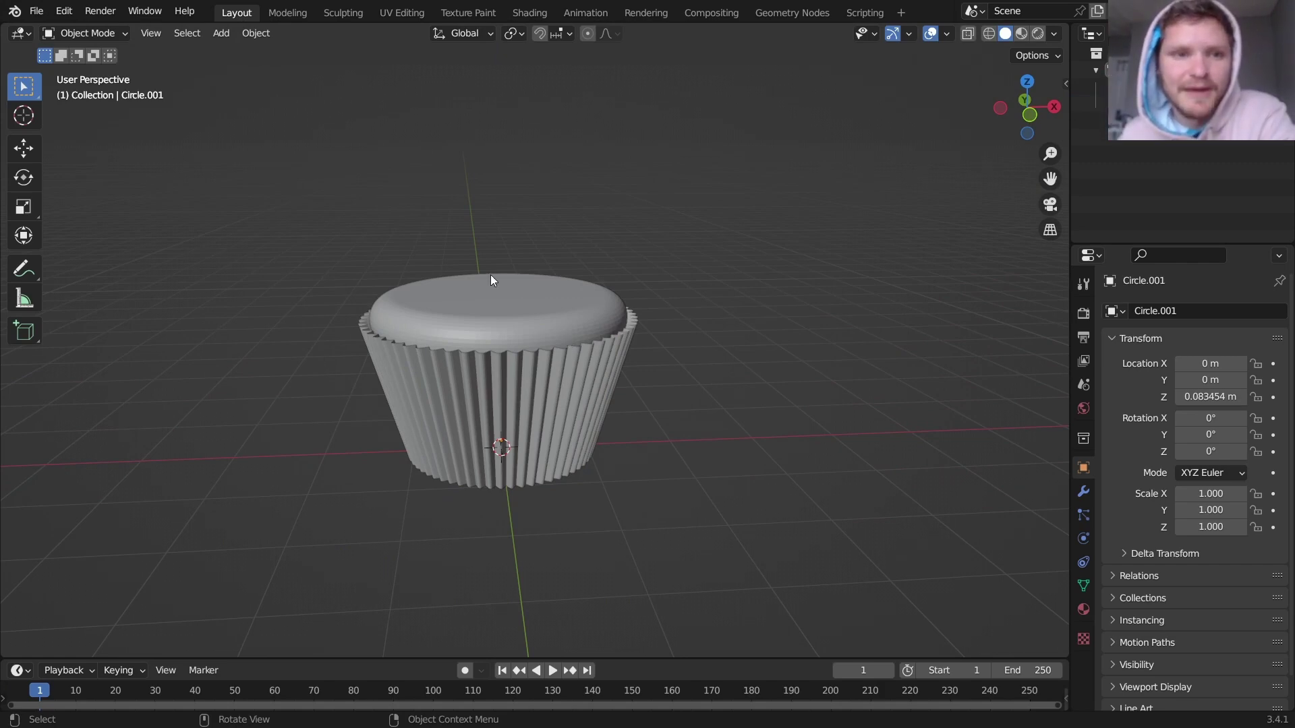
Switch to the Sculpting workspace with the cake body as the sculpted object.
scroll(491, 274, up, 2)
click(350, 11)
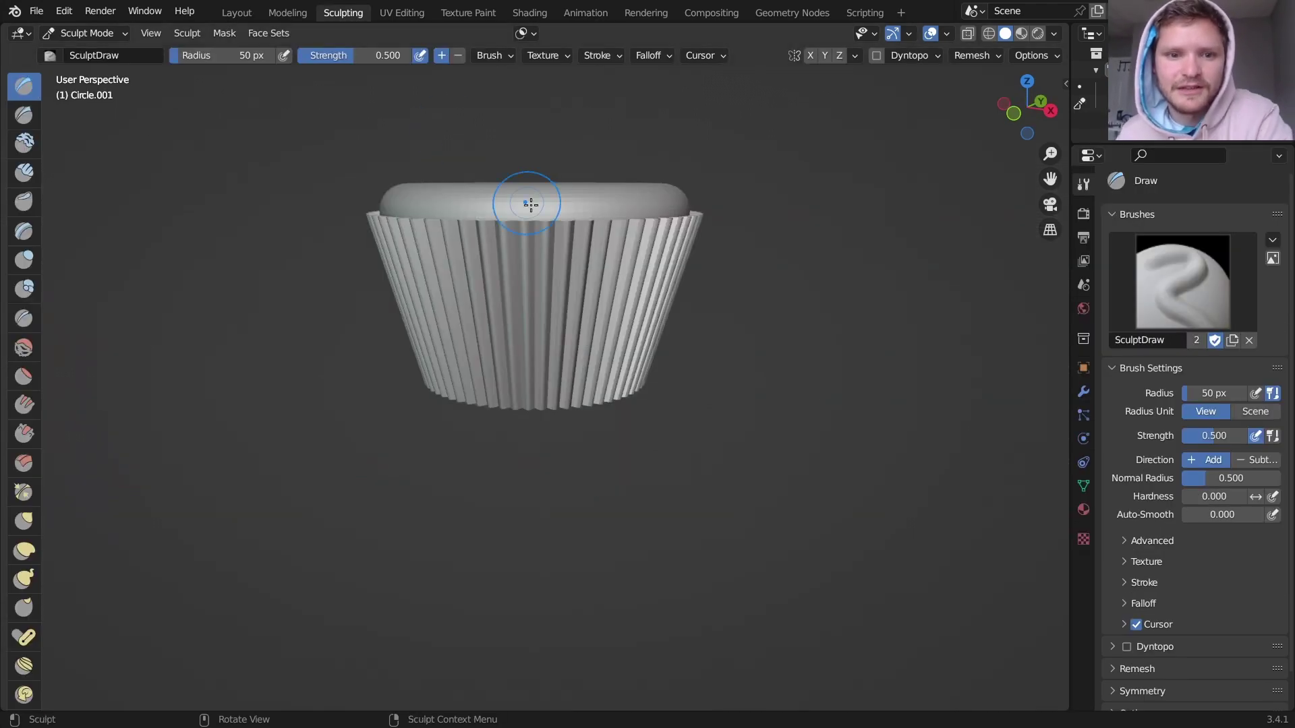
scroll(572, 343, up, 3)
Try a Draw brush stroke along the rim of the cake's top and undo it.
middle_drag(572, 344, 578, 405)
drag(619, 466, 739, 426)
key(ctrl+z)
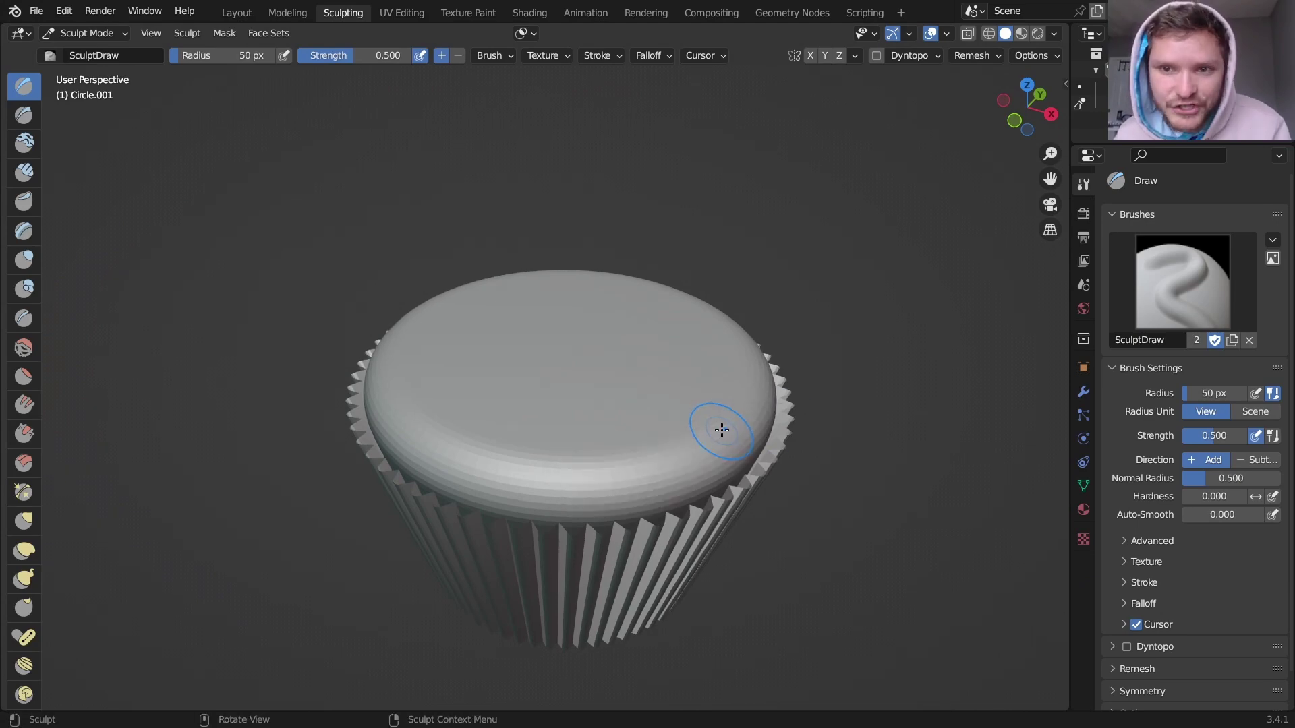
Enable Dyntopo for the cake body, accepting the prompt, and set its detail size to 8.
click(875, 57)
click(864, 85)
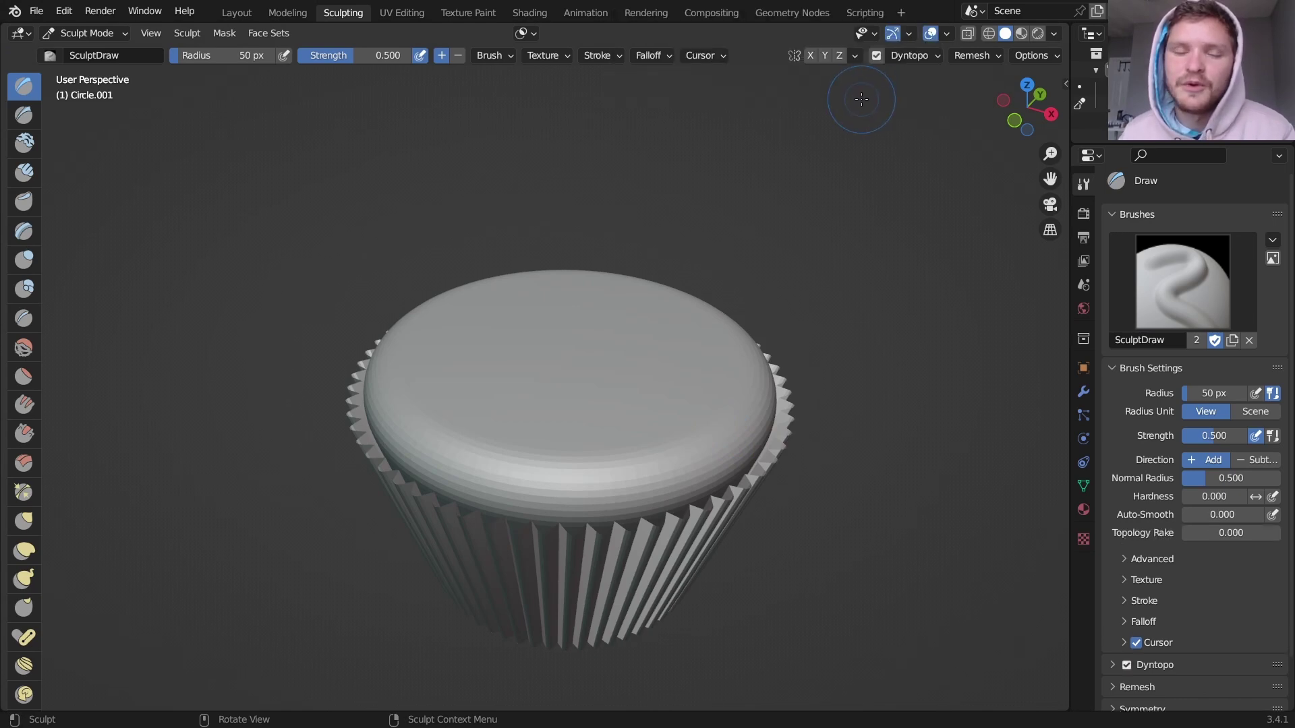
click(912, 55)
click(934, 87)
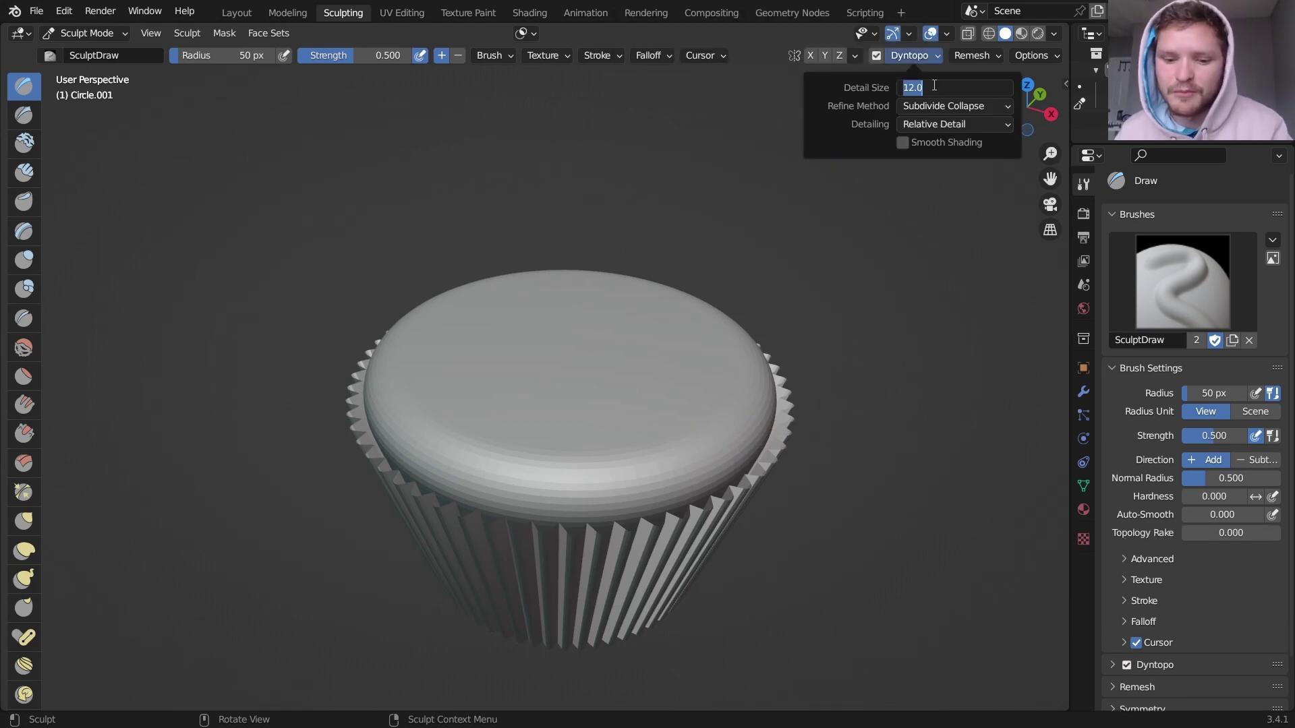
text(8)
key(Return)
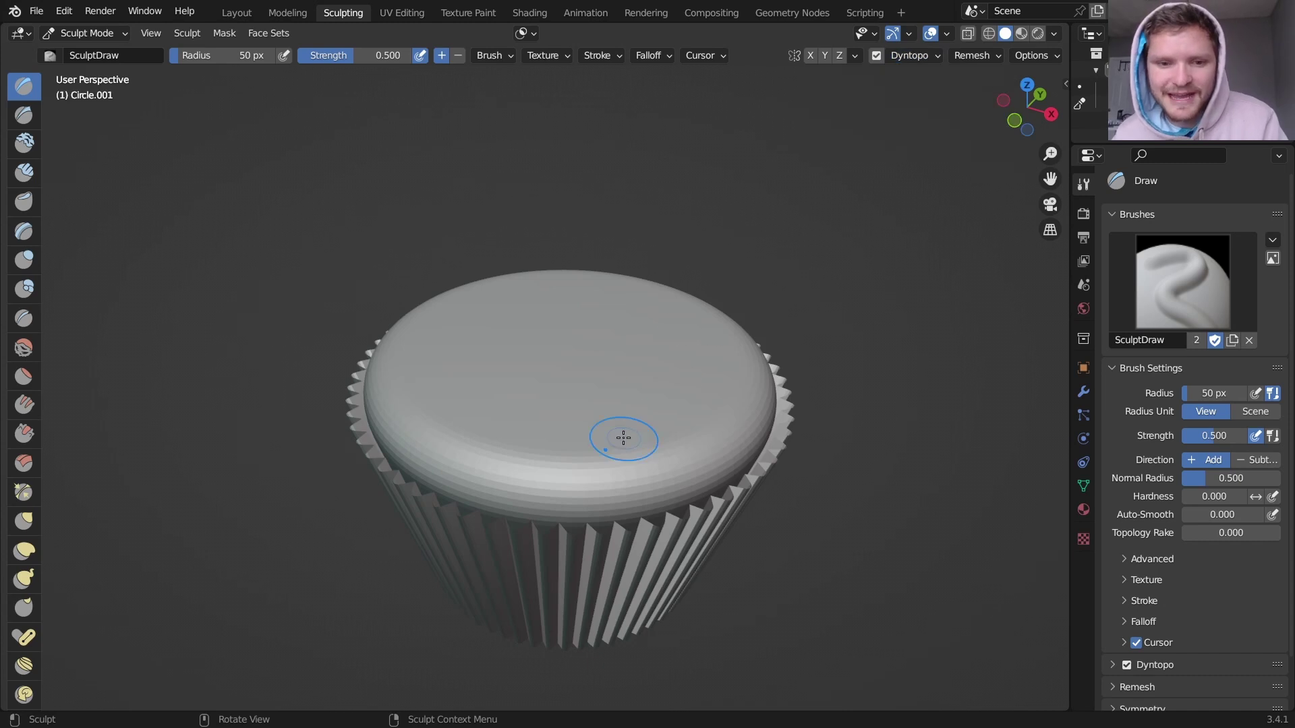
Try Draw brush strokes on the cake's top with a radius of 96 px and undo them.
key(f)
click(619, 390)
mouse_move(619, 391)
mouse_down()
mouse_move(601, 405)
mouse_move(585, 395)
mouse_move(610, 404)
mouse_up()
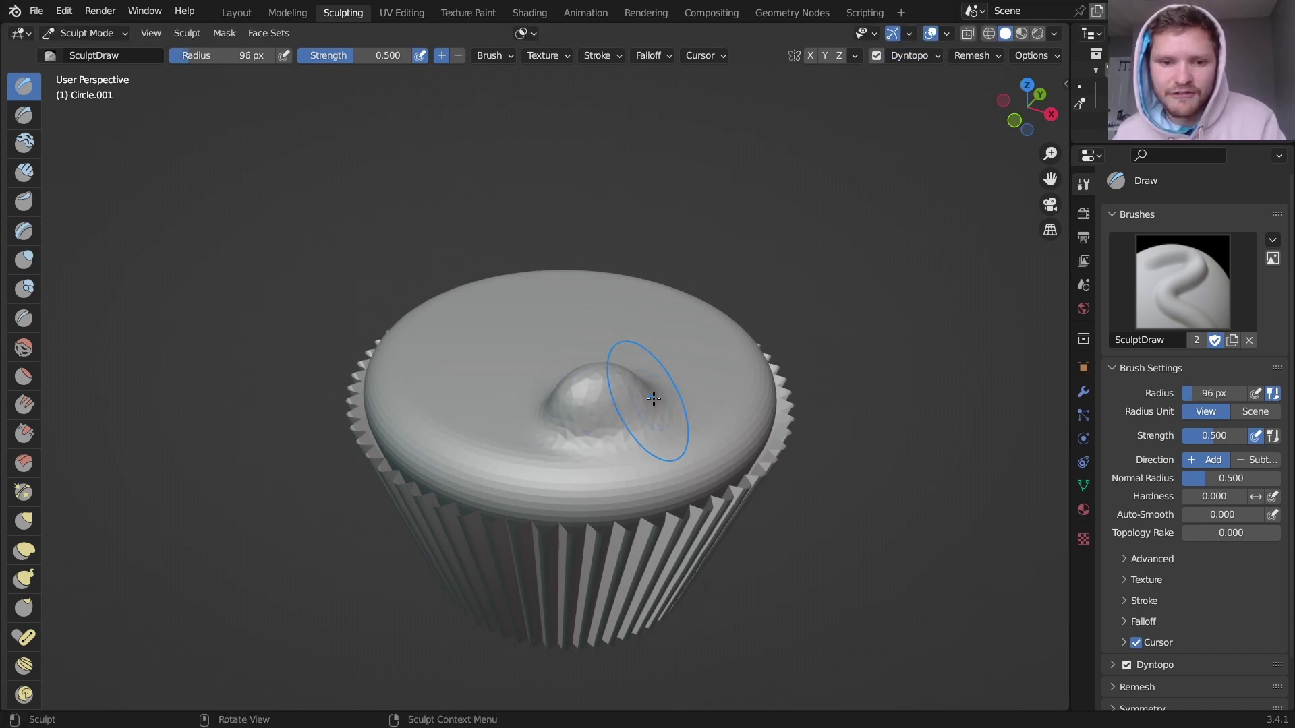
key(ctrl+z)
key(ctrl+z)
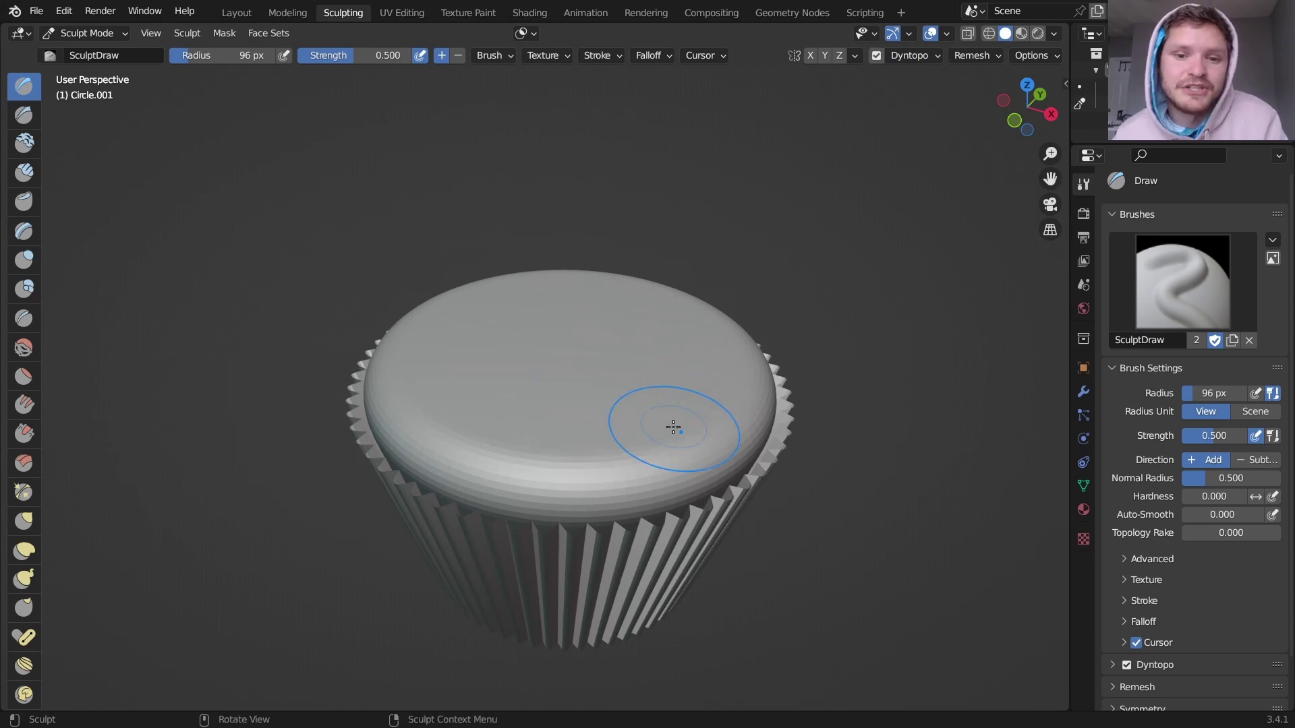
mouse_move(659, 452)
mouse_down()
mouse_move(531, 447)
mouse_move(490, 428)
mouse_move(434, 362)
mouse_move(516, 287)
mouse_up()
key(ctrl+z)
Sculpt uneven bumps around the cake's top with the Draw brush at 136 px, and enlarge the brush radius to 169 px.
key(f)
click(625, 439)
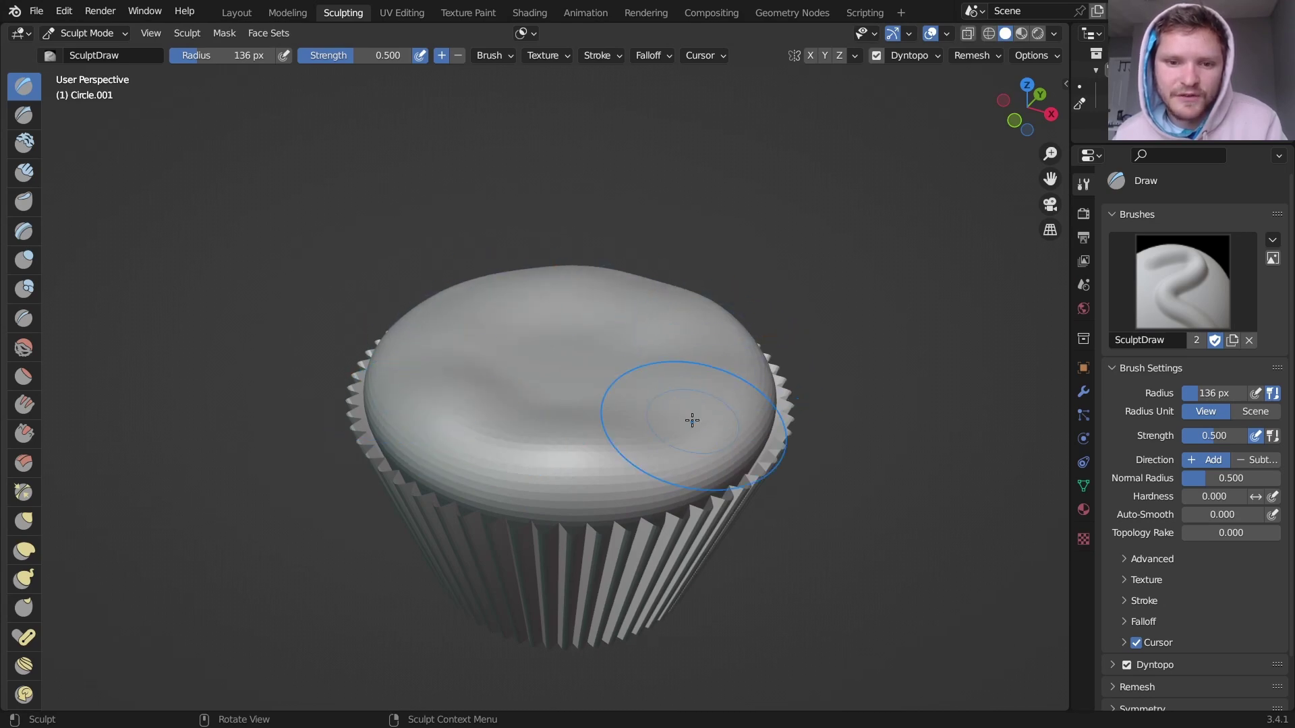
mouse_move(681, 435)
middle_down()
mouse_move(709, 425)
mouse_move(739, 376)
middle_up()
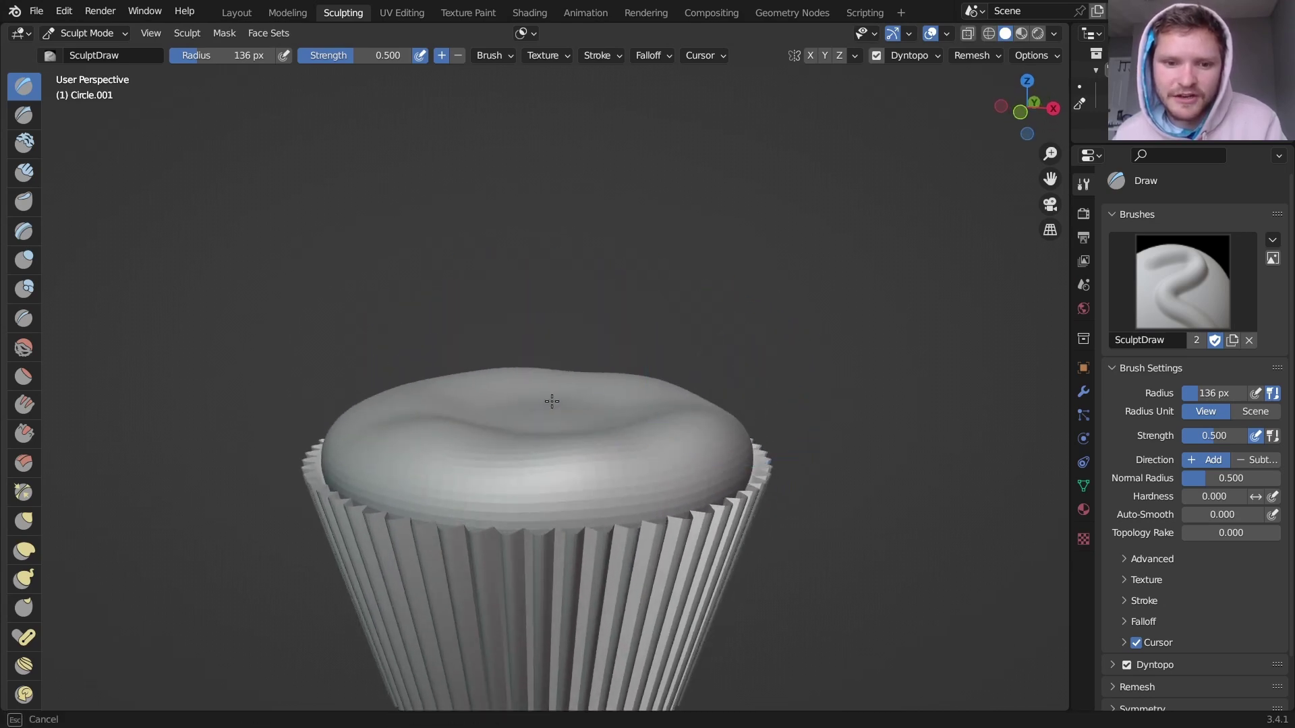
middle_drag(636, 439, 584, 441)
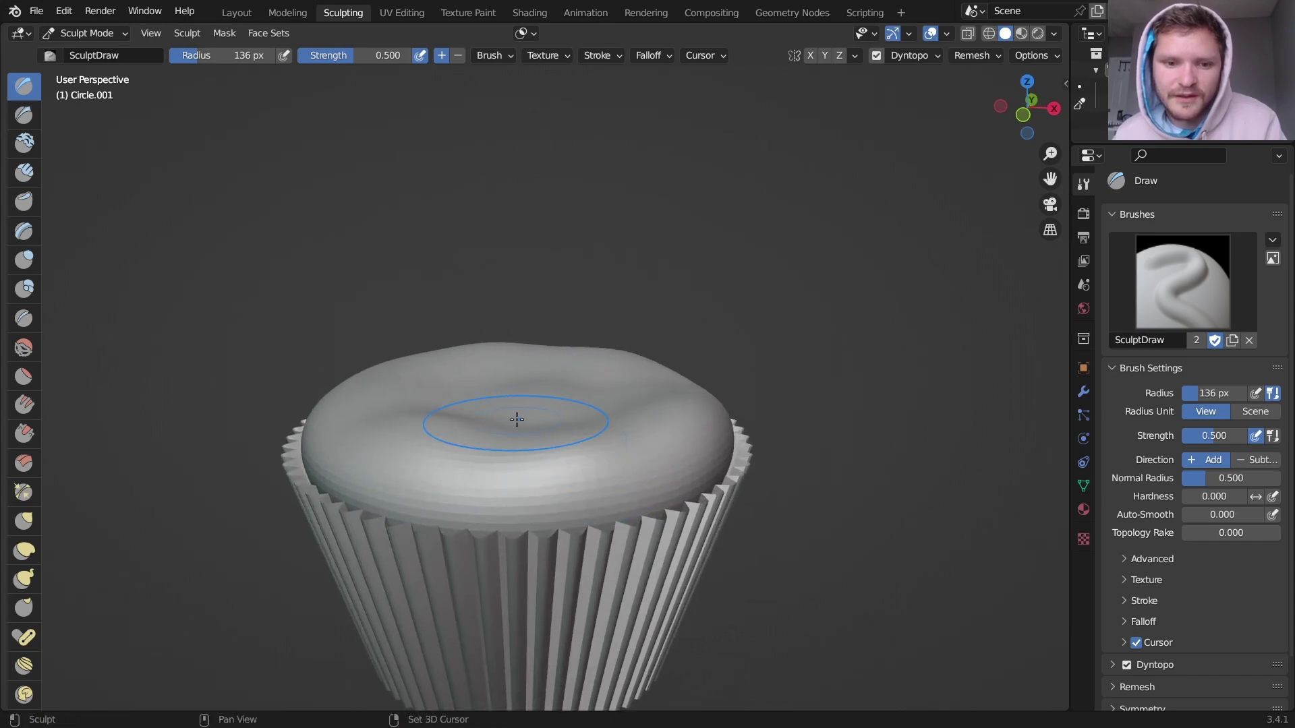
mouse_move(514, 419)
middle_down()
mouse_move(535, 428)
mouse_move(568, 403)
mouse_move(562, 393)
middle_up()
key(f)
click(571, 408)
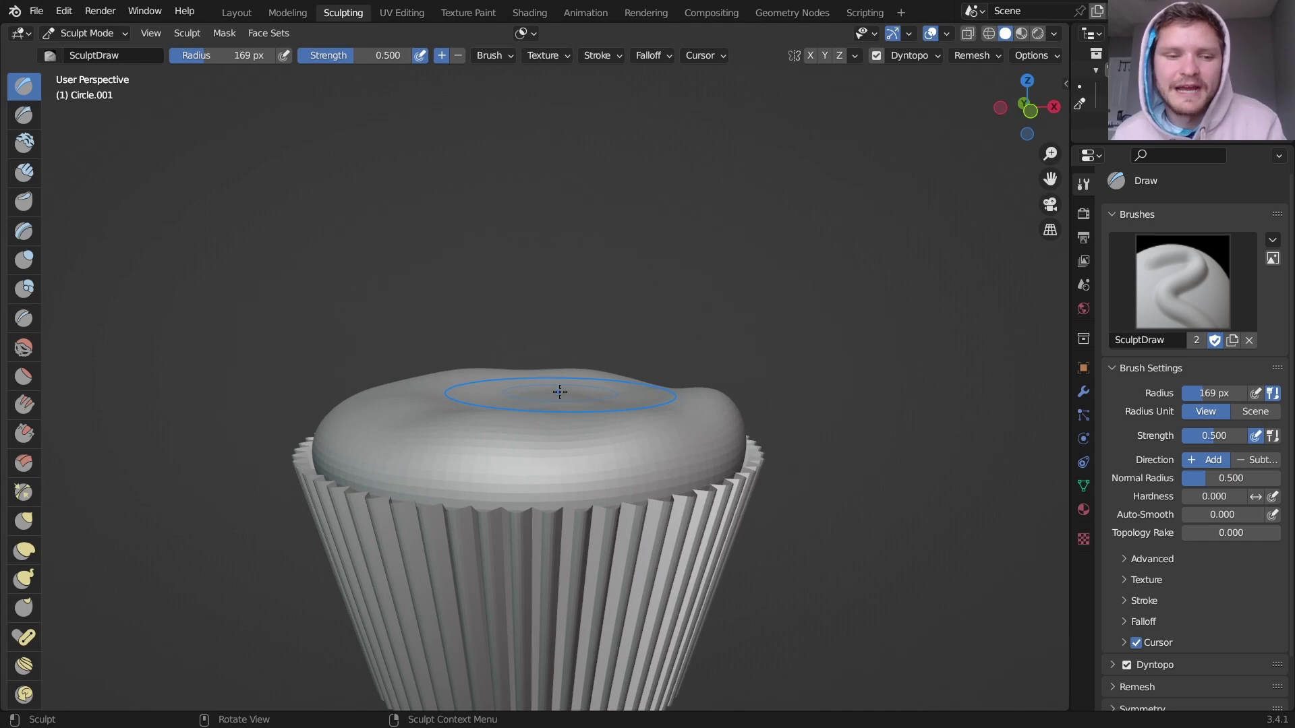
Return to the Layout workspace and shade the sculpted cake body smooth.
click(236, 12)
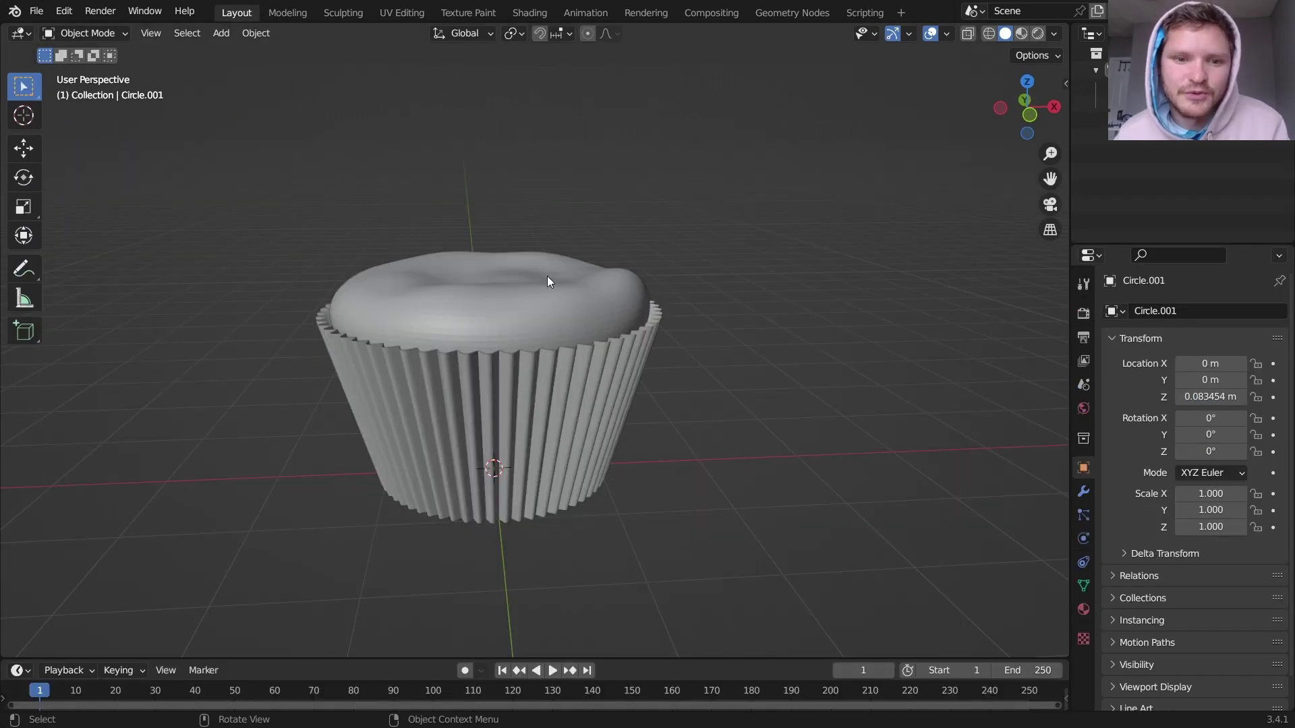
click(548, 278)
right_click(548, 278)
click(547, 277)
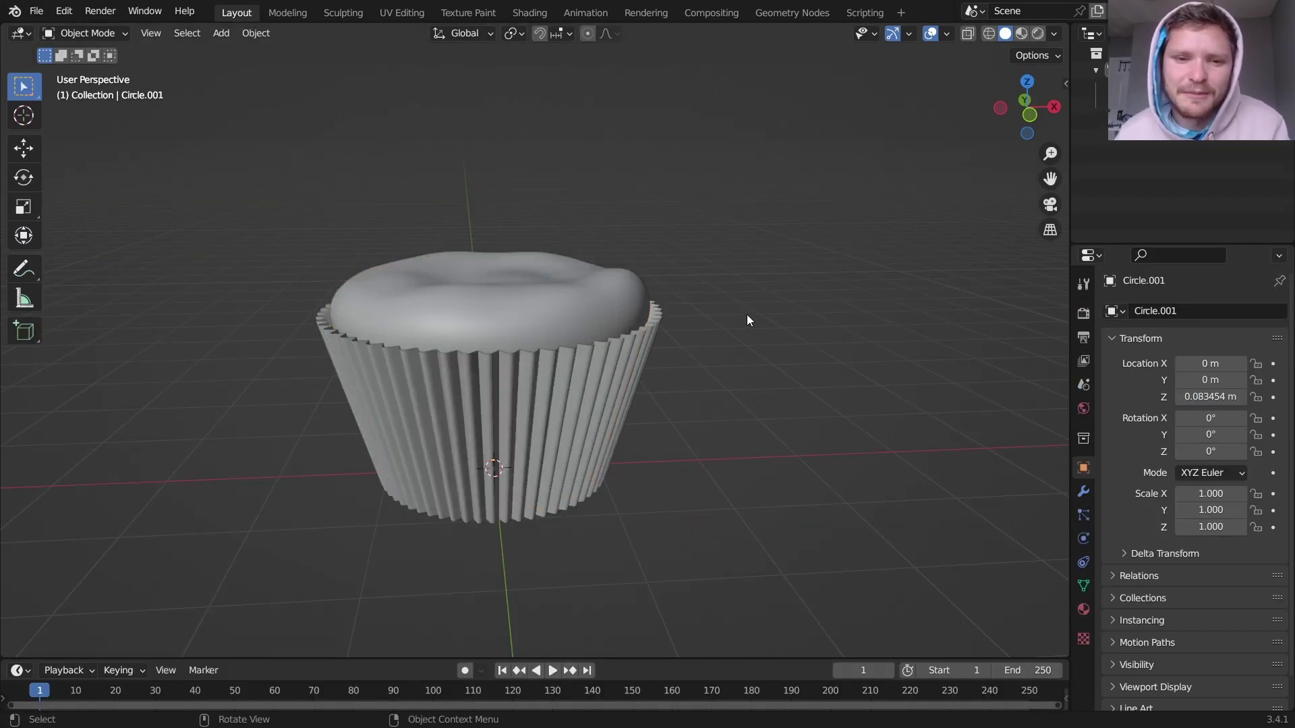
middle_drag(747, 315, 571, 332)
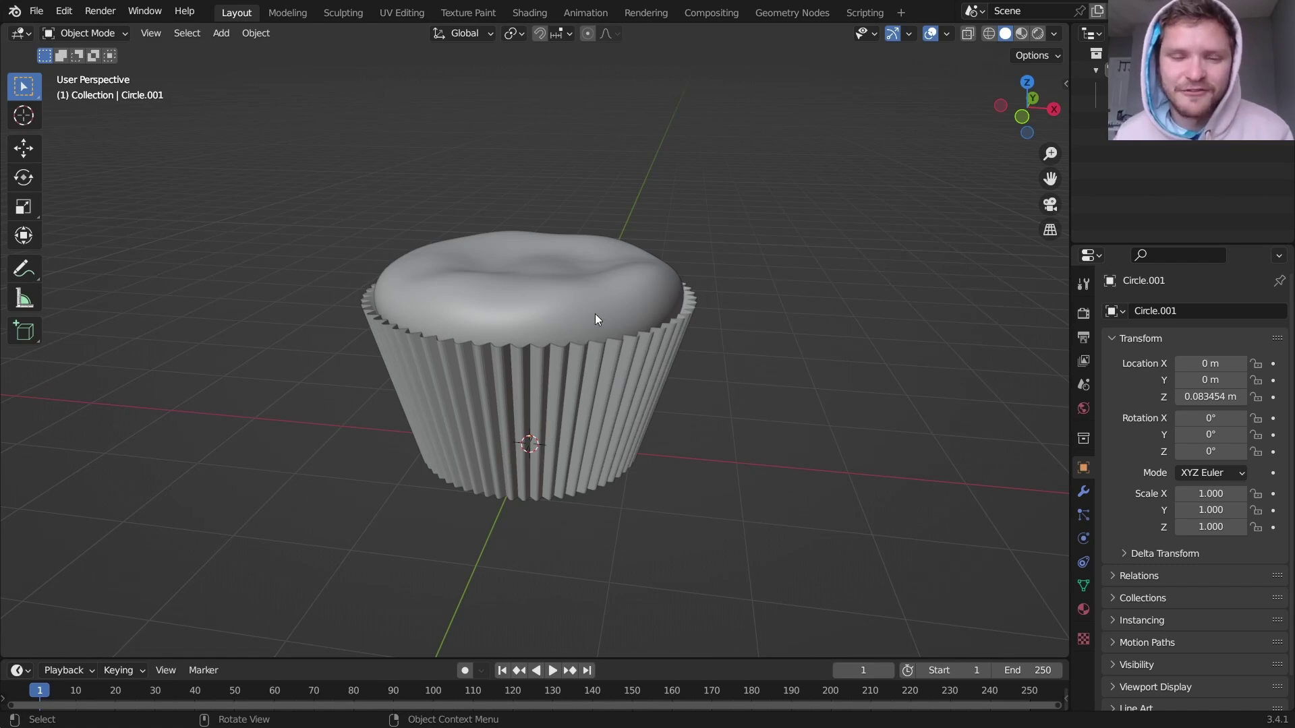
middle_drag(595, 313, 611, 313)
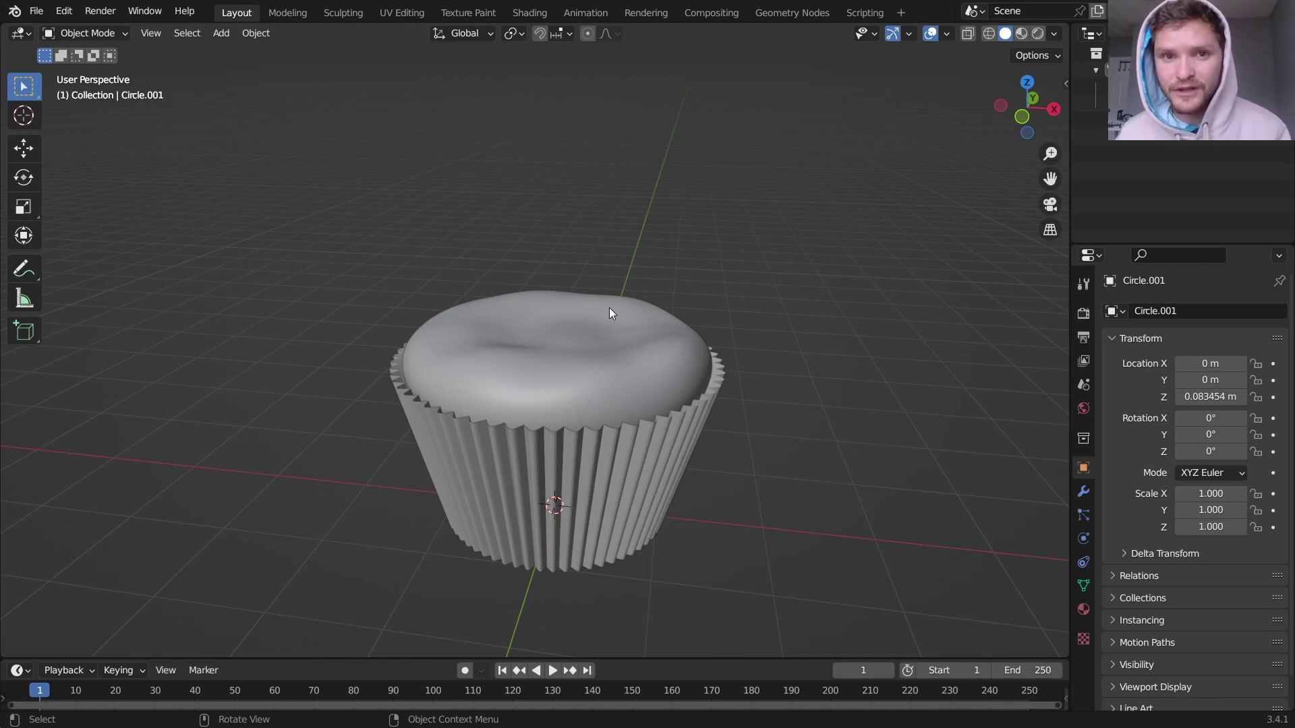
drag(602, 319, 529, 265)
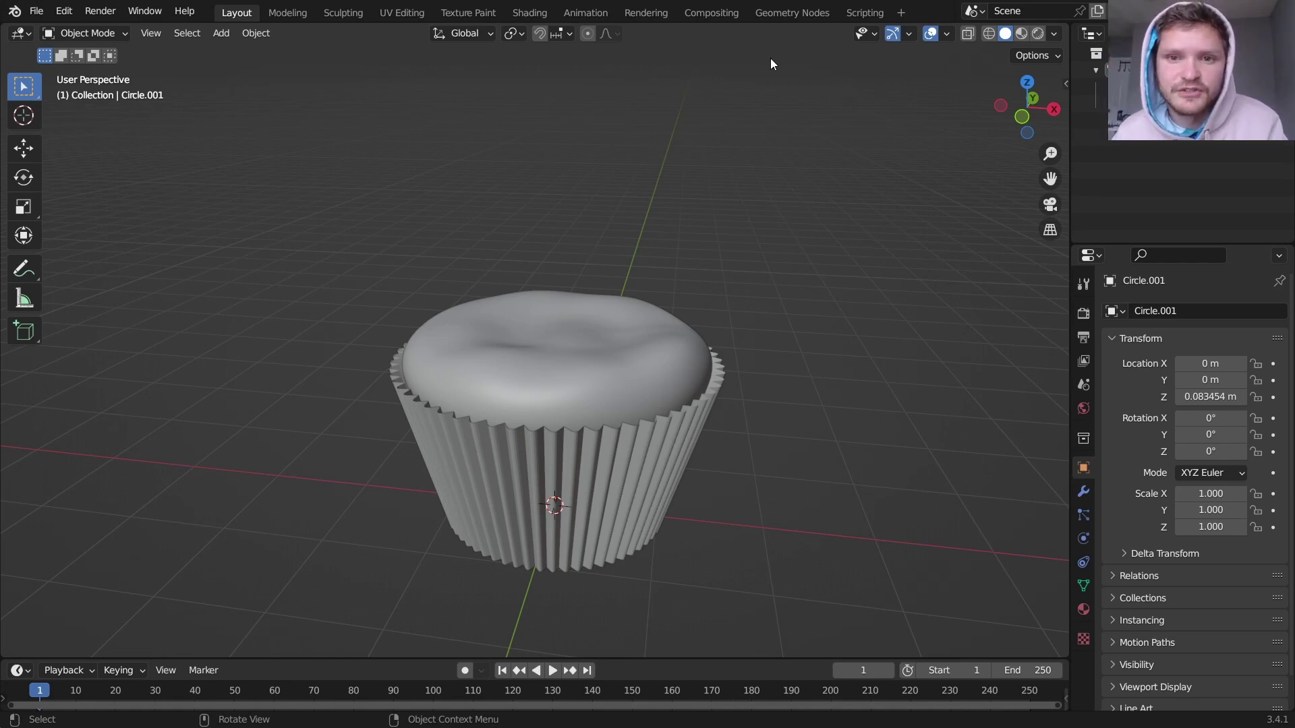
Add a mesh cube and move it up along Z by about 1.8 m over the cake's top.
key(shift+a)
mouse_move(503, 255)
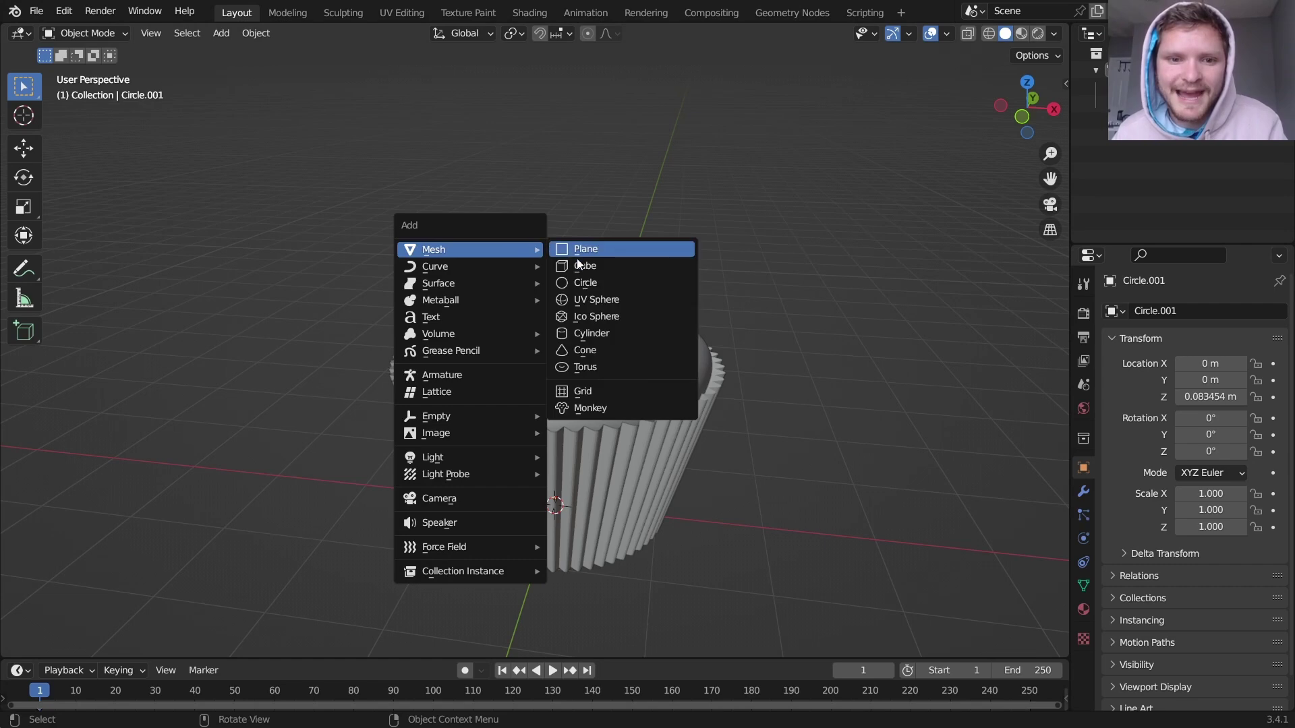
click(580, 266)
key(g)
key(z)
click(616, 189)
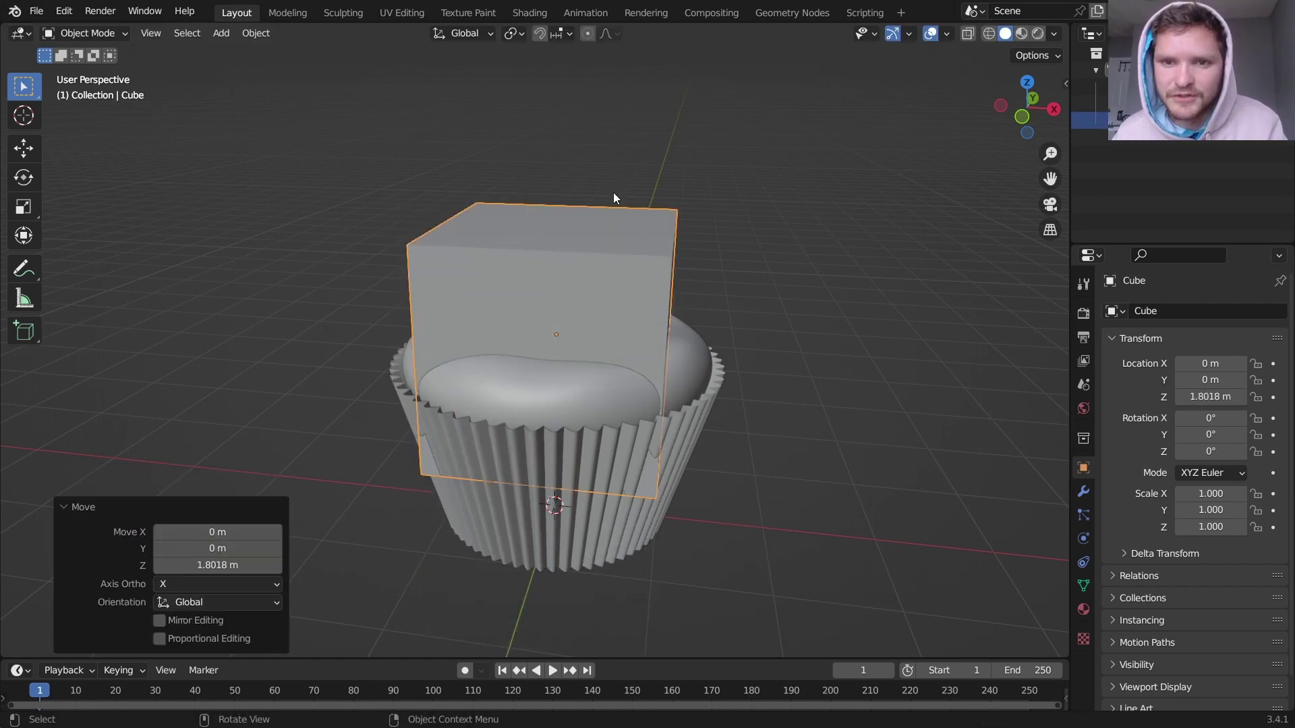
Switch to the Geometry Nodes workspace and create a new geometry node tree on the cube.
click(782, 13)
scroll(757, 150, up, 5)
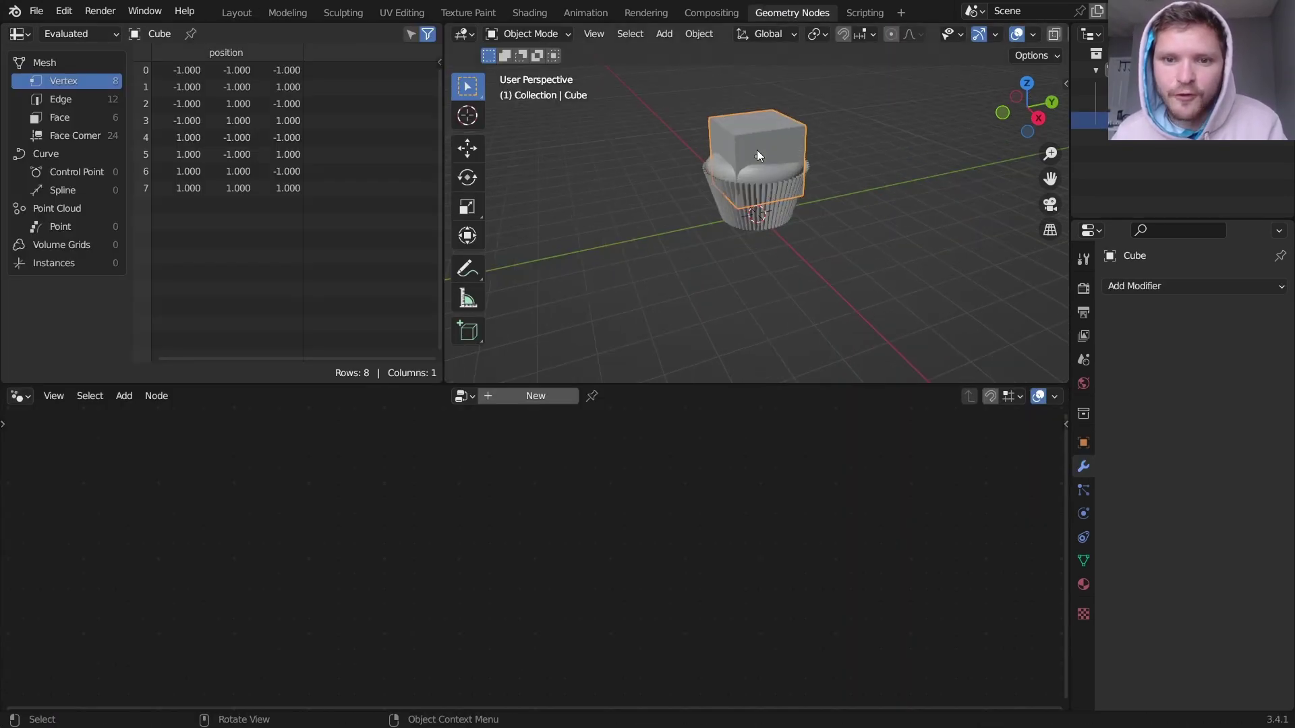
middle_drag(762, 149, 746, 258)
scroll(755, 259, up, 2)
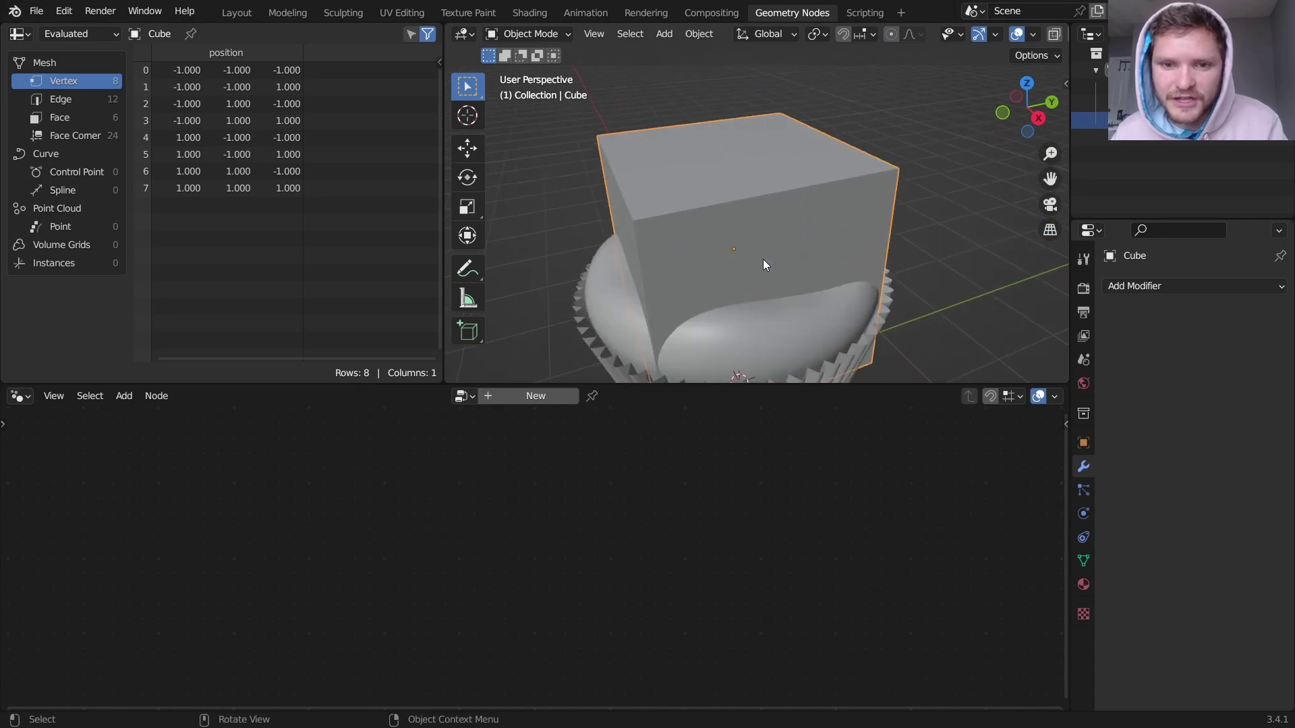
click(540, 397)
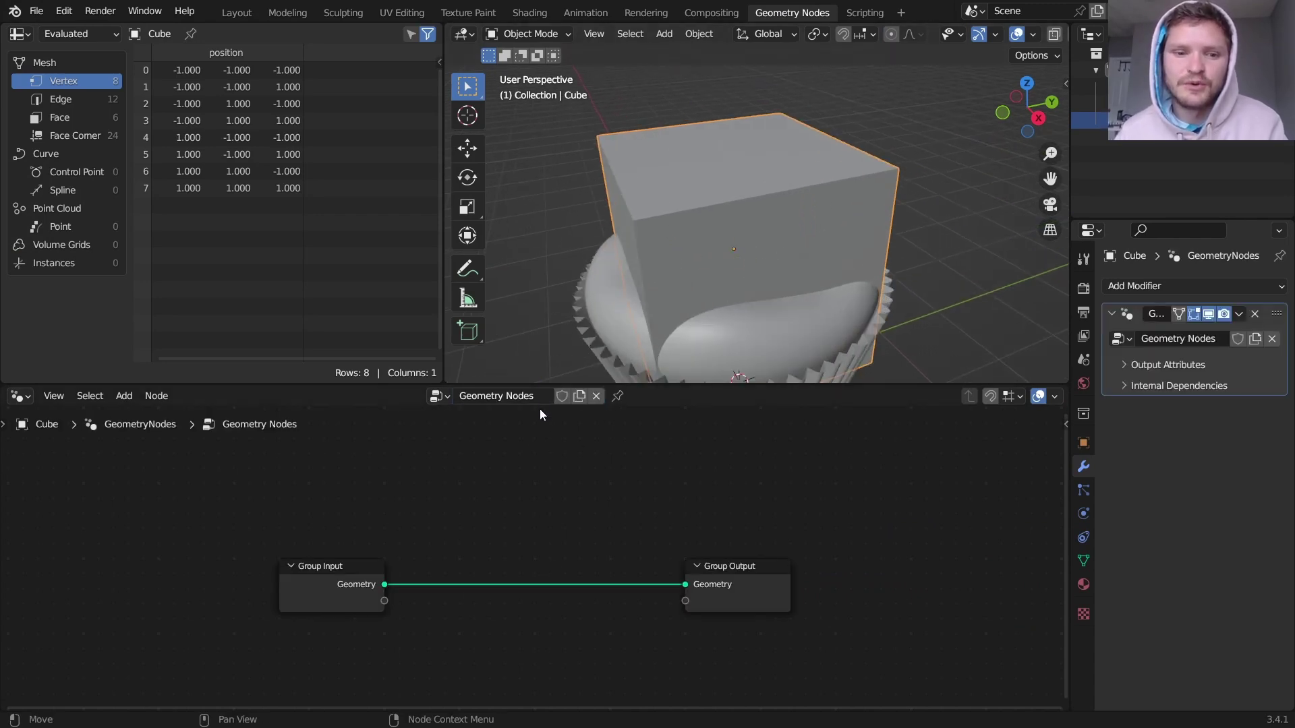
Delete the Group Input node and add a Spiral curve node in its place.
click(272, 568)
key(x)
key(shift+a)
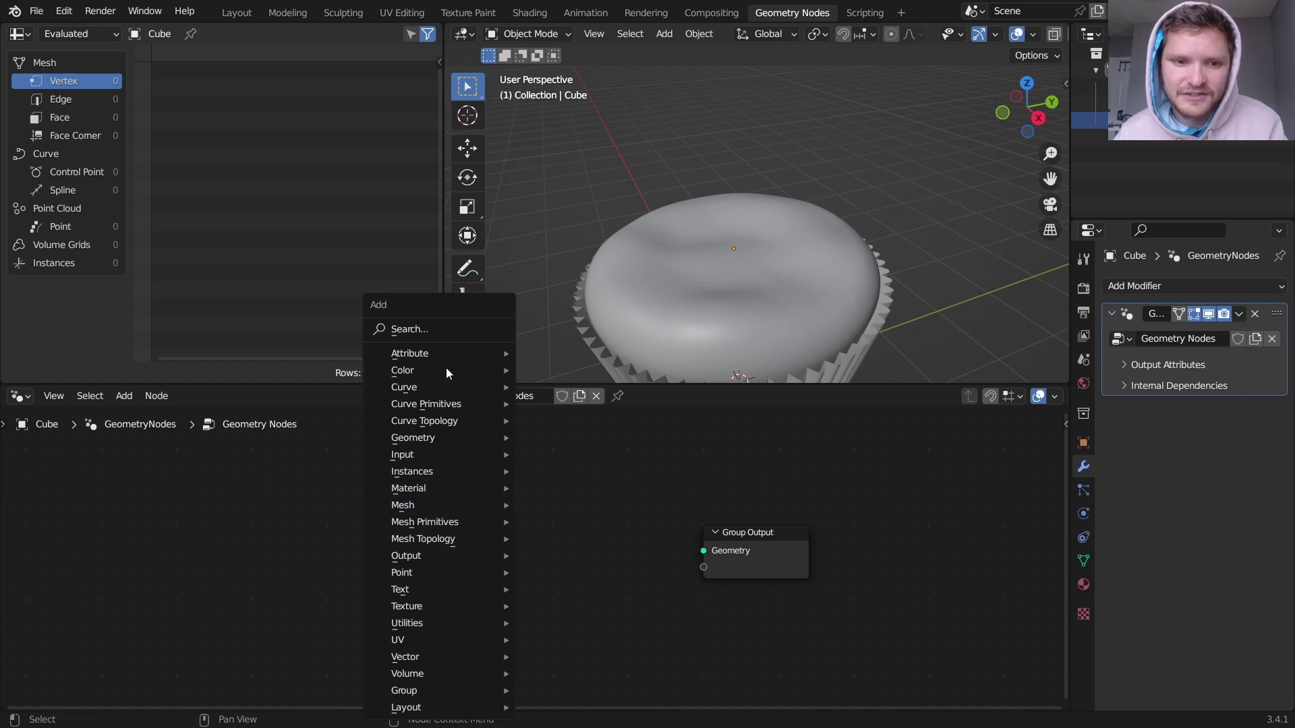
click(451, 325)
text(spiral)
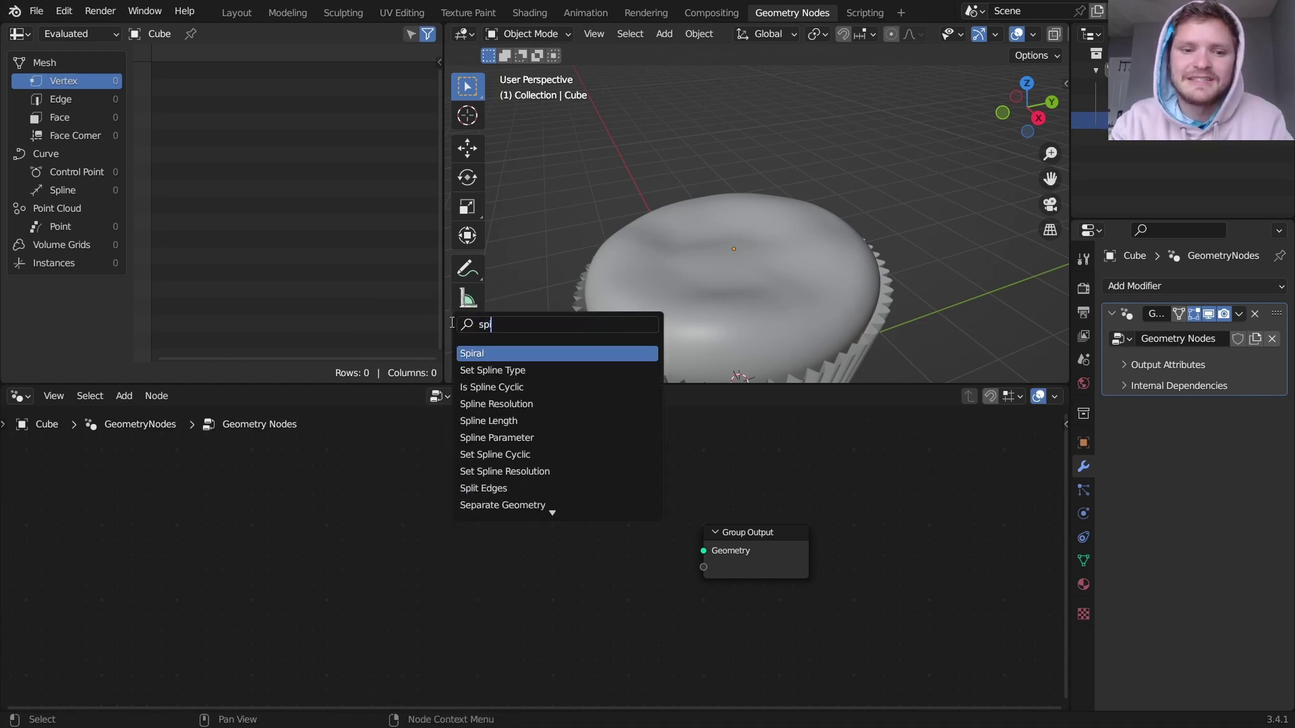
key(Return)
click(312, 601)
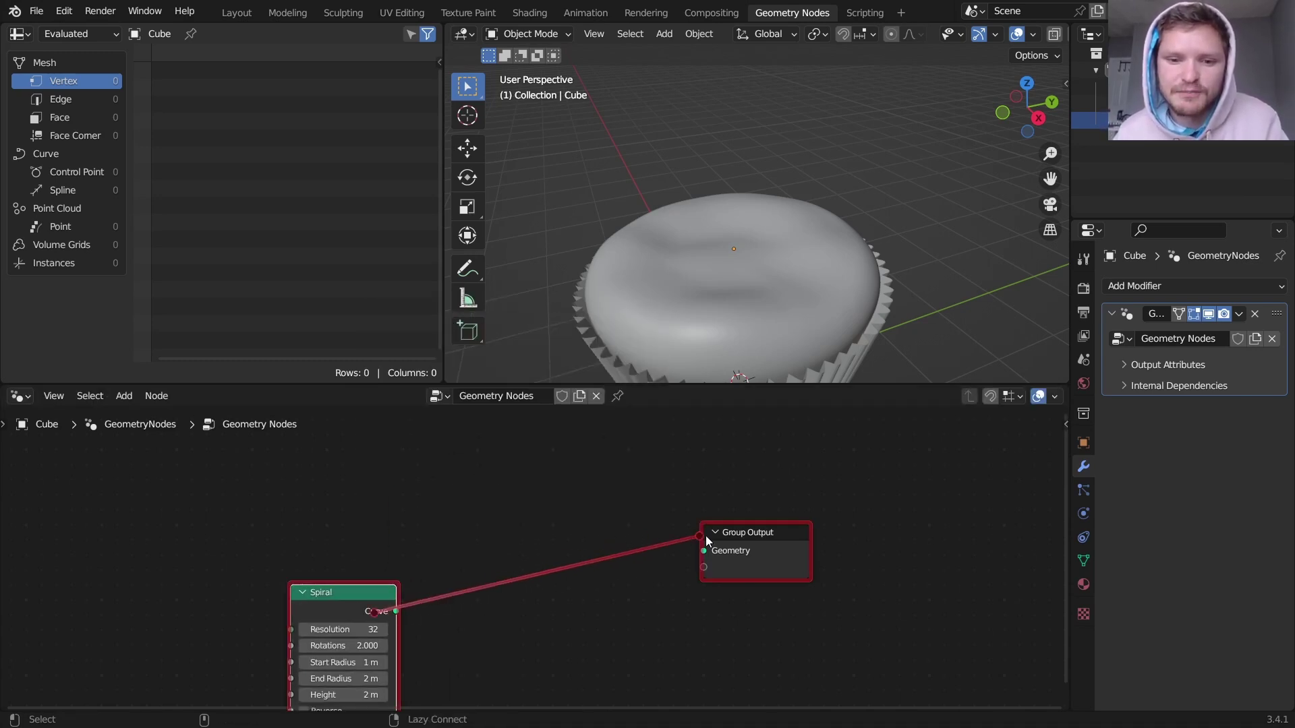
Connect the Spiral node's Curve output to the Group Output's Geometry and align the Spiral node with it.
alt+right_drag(706, 540, 705, 539)
drag(371, 592, 406, 531)
mouse_move(762, 204)
middle_down()
mouse_move(763, 222)
mouse_move(775, 192)
middle_up()
scroll(775, 193, down, 1)
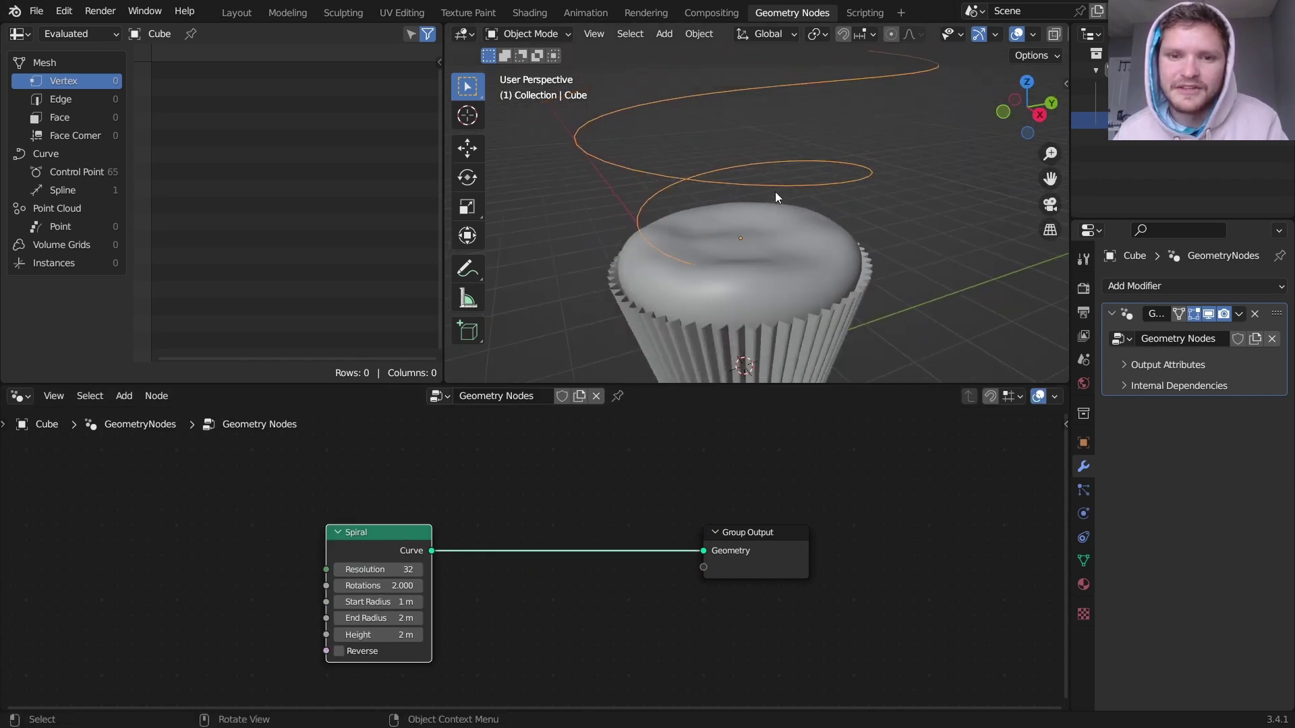
scroll(775, 194, down, 2)
scroll(424, 598, up, 3)
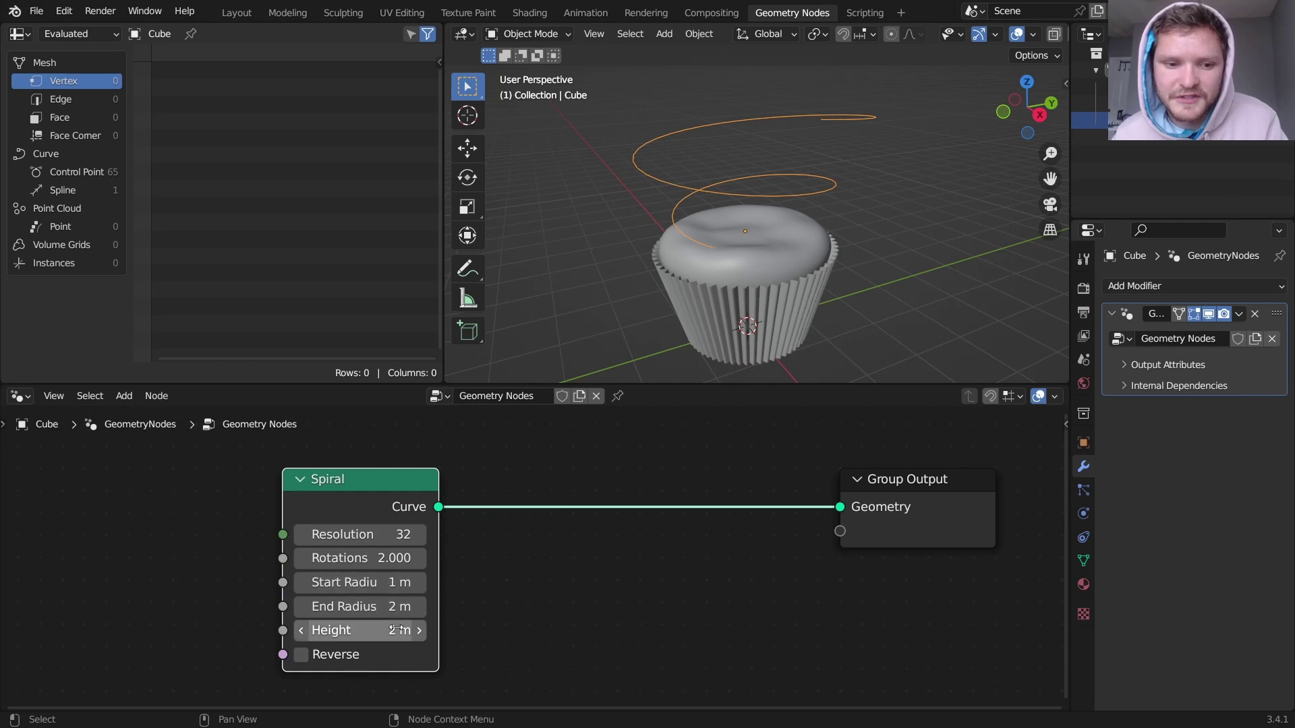
Try the spiral with an End Radius of 1 m and a Start Radius of 0 m, and undo the start radius change.
key(Return)
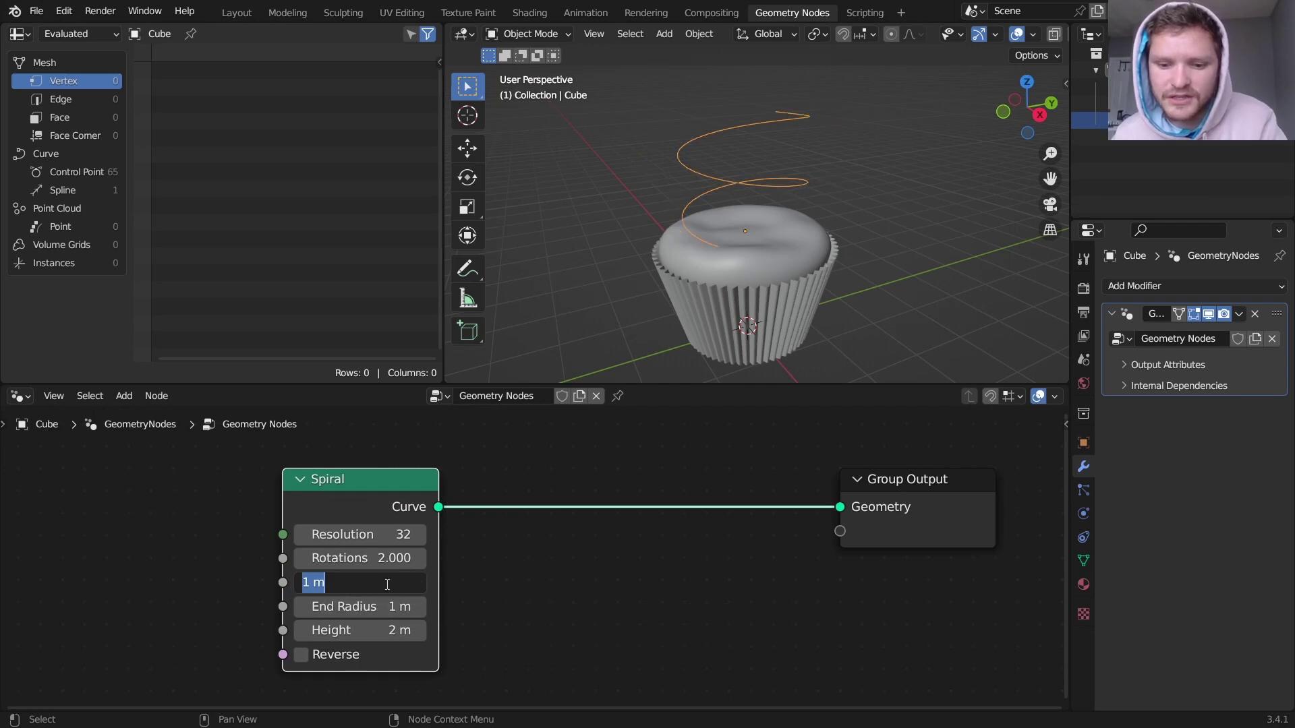
text(0)
key(Return)
key(ctrl+z)
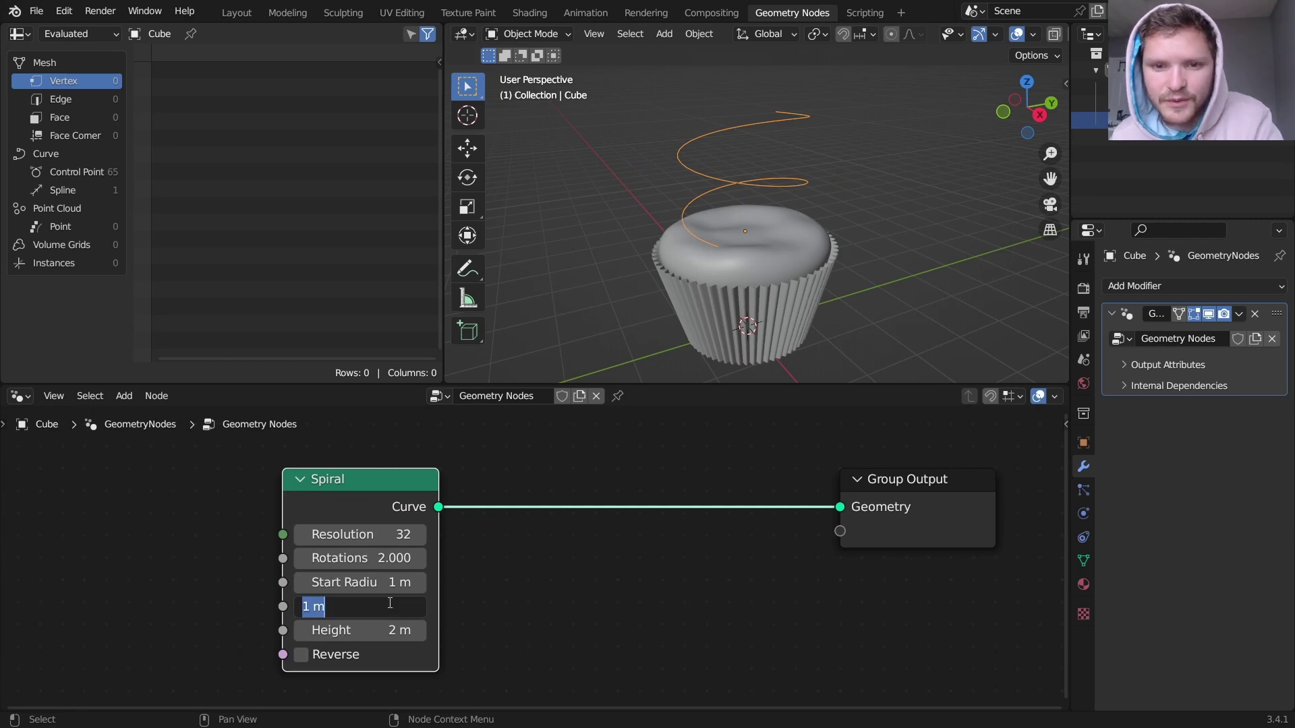
Set the spiral's End Radius to 0 m, its Height to about 0.97 m and its Rotations to 3.
text(0)
key(Return)
middle_drag(689, 220, 726, 239)
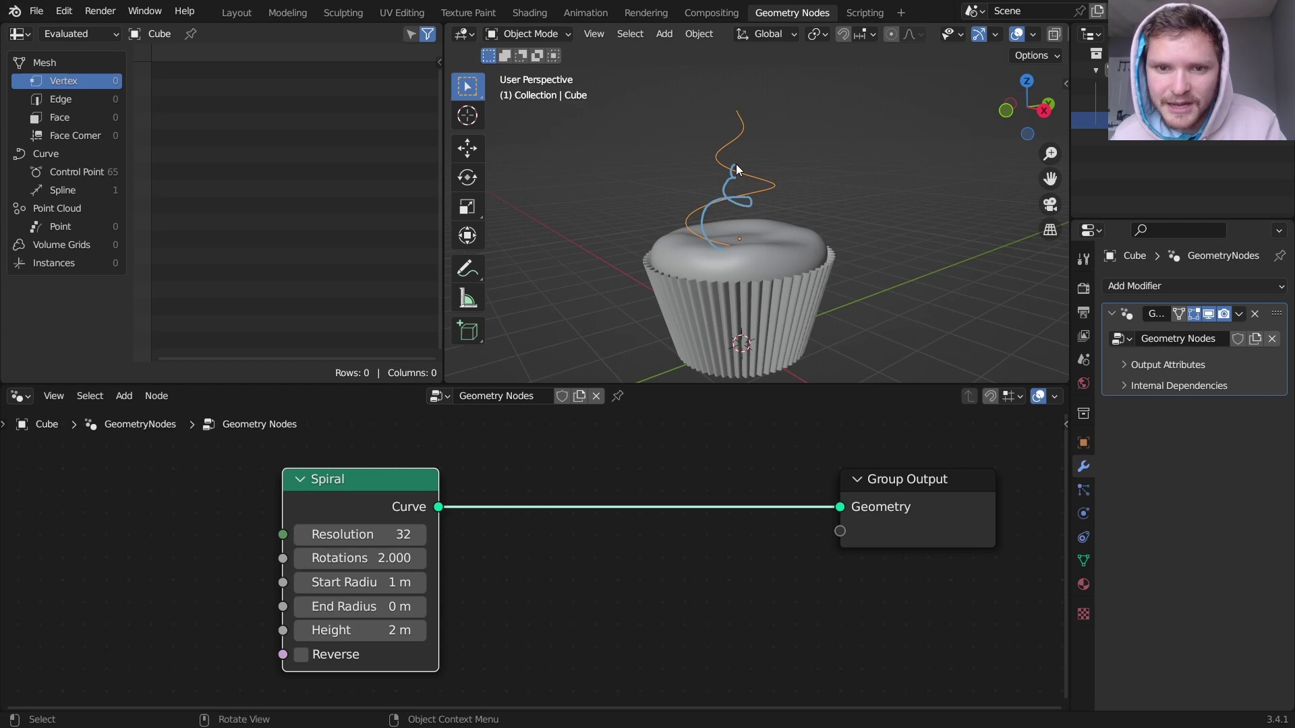
shift+drag(378, 630, 351, 630)
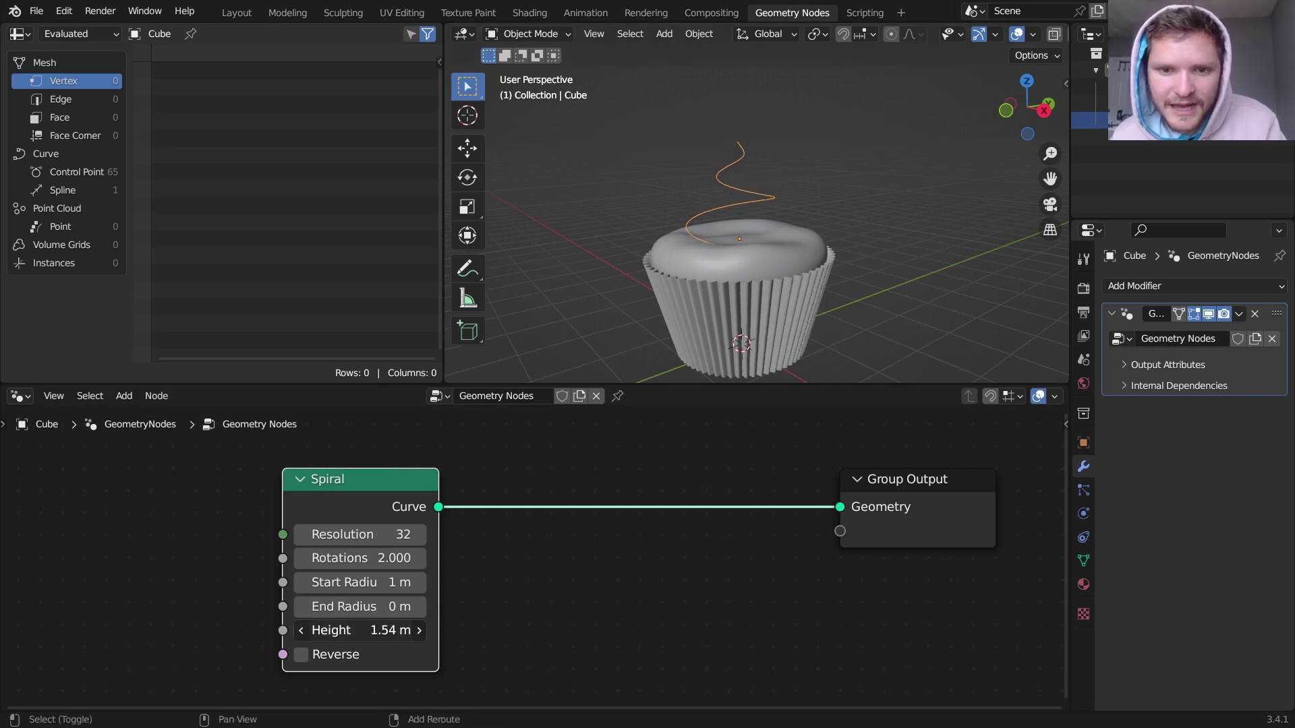
middle_drag(776, 233, 827, 266)
click(373, 558)
text(3)
key(Return)
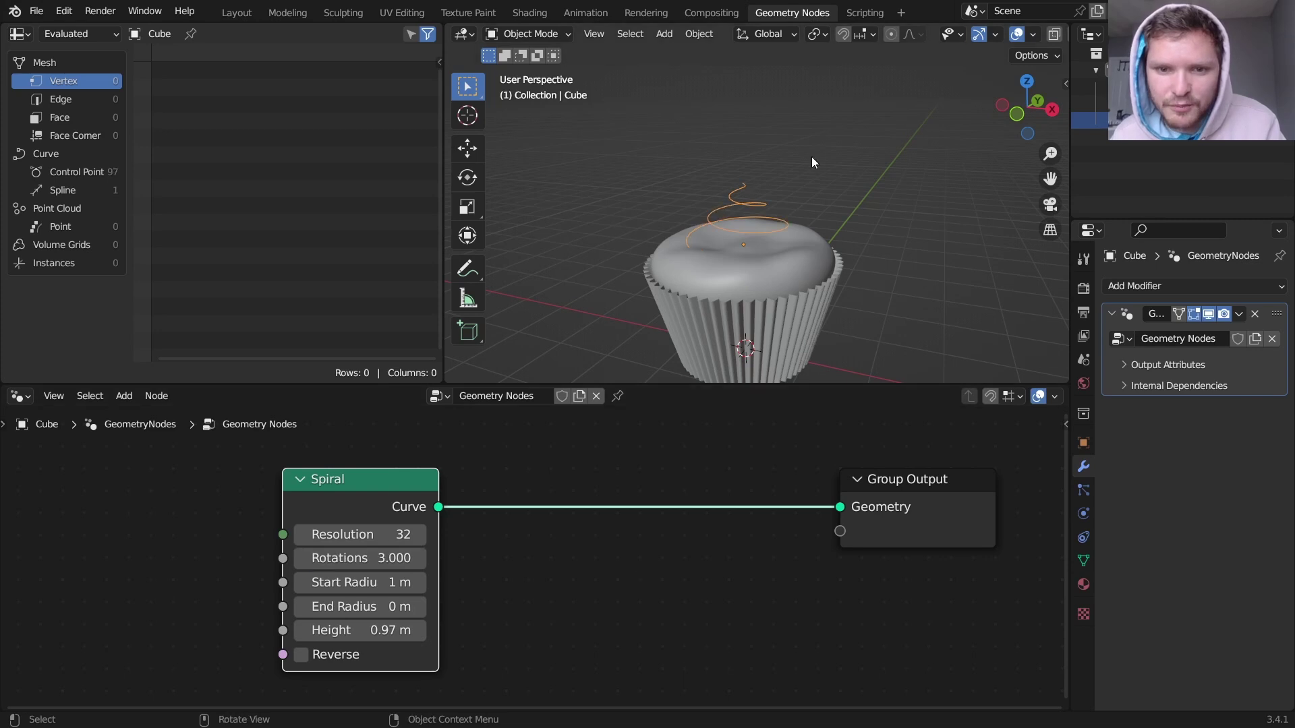
middle_drag(812, 162, 823, 195)
Add a Curve to Mesh node and insert it between the Spiral and the Group Output.
middle_drag(461, 570, 492, 593)
key(shift+a)
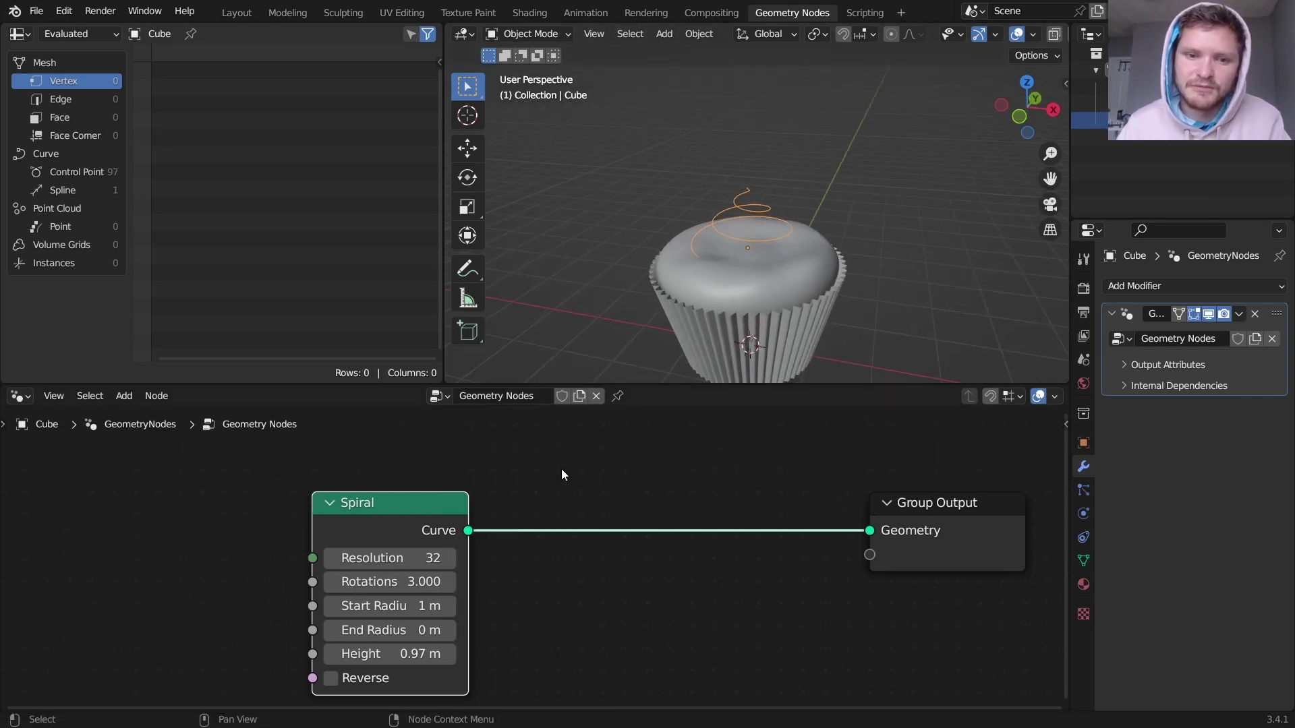
key(shift+a)
click(520, 330)
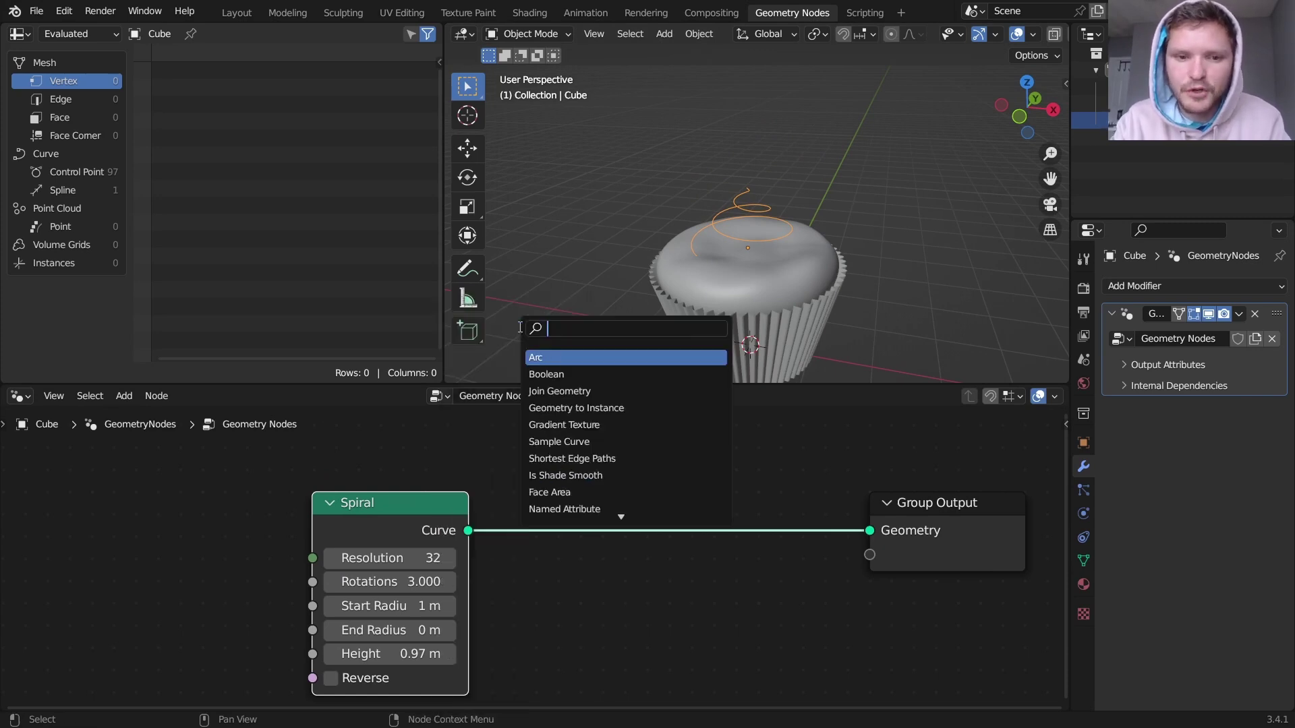
text(curve to)
key(Return)
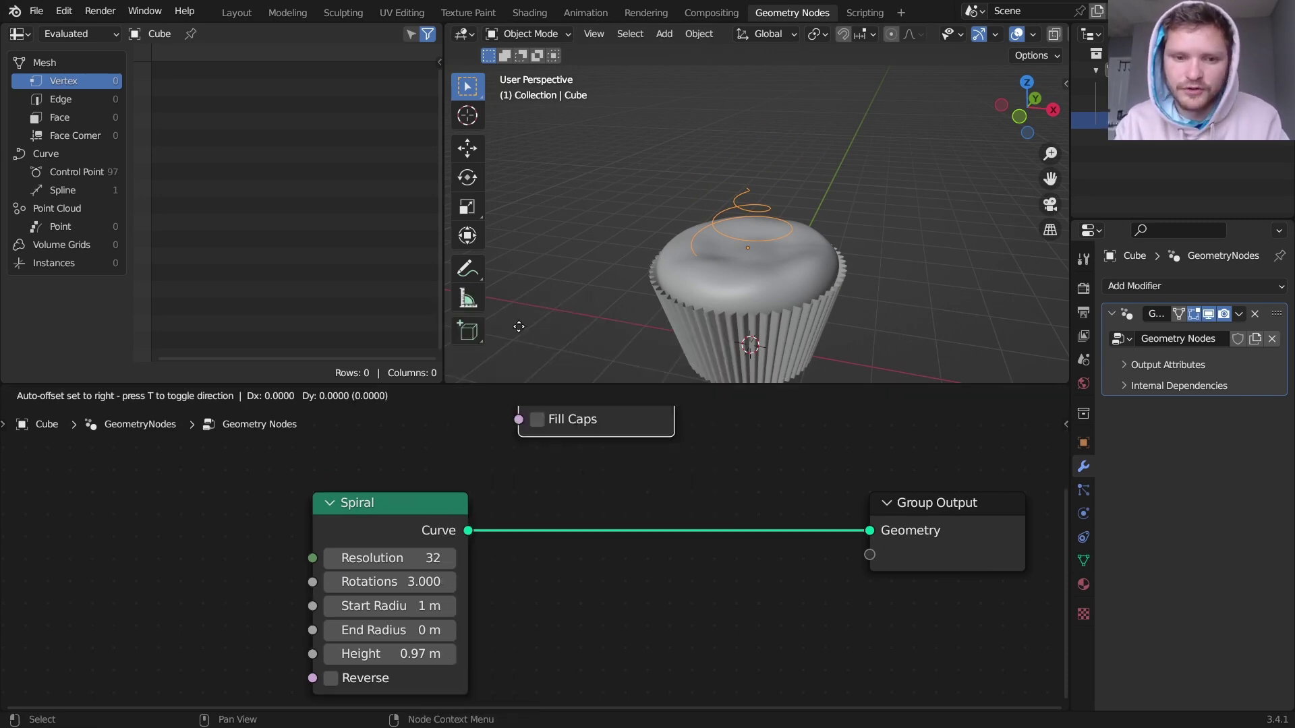
click(604, 518)
middle_drag(604, 518, 782, 576)
Add a Star curve node and feed its Curve output into the Profile Curve of Curve to Mesh.
drag(804, 635, 526, 475)
text(star)
click(481, 498)
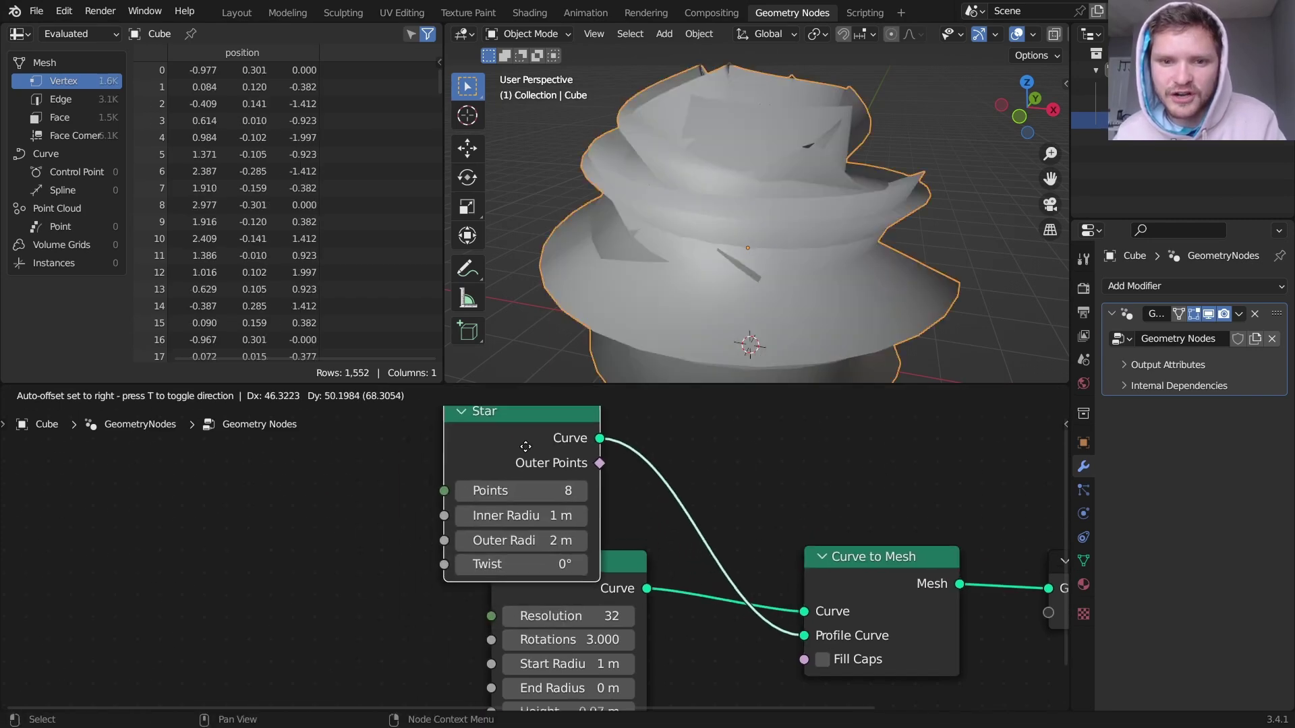
Reduce the Star's Inner Radius to about 0.11 m and its Outer Radius to about 0.25 m.
shift+drag(575, 496, 543, 496)
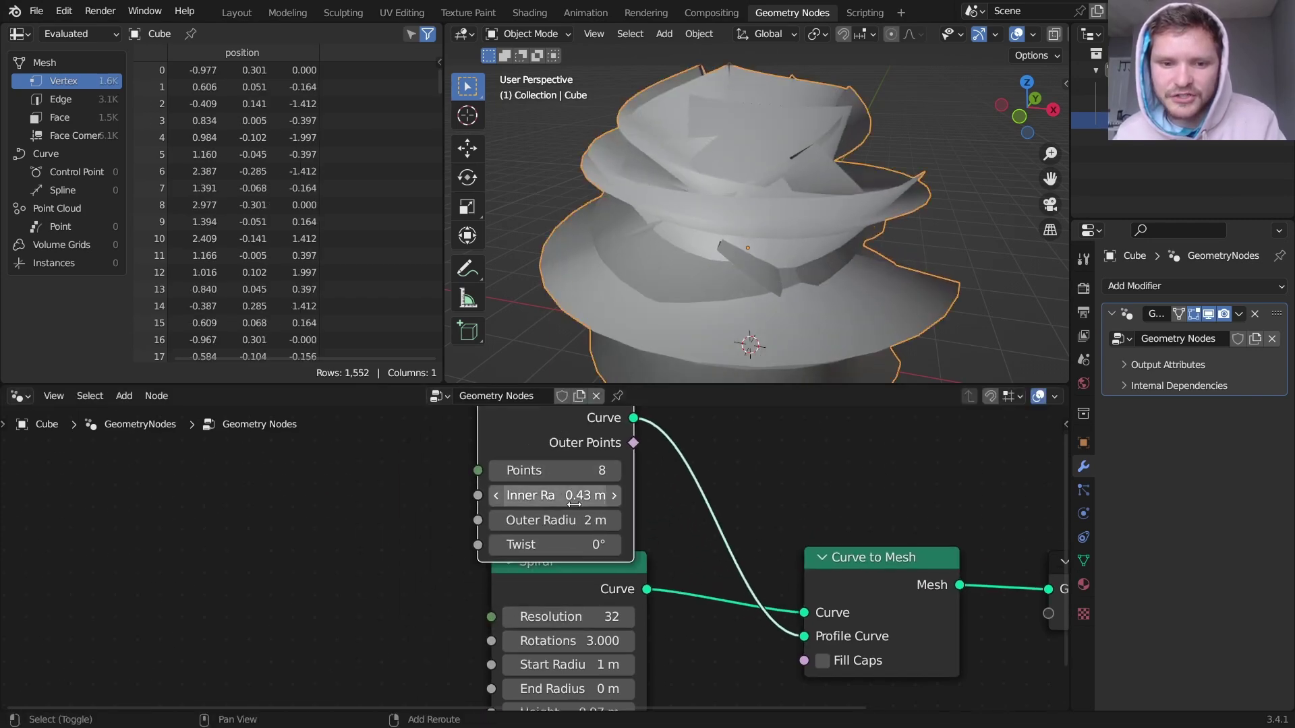
drag(583, 520, 569, 495)
scroll(746, 269, up, 3)
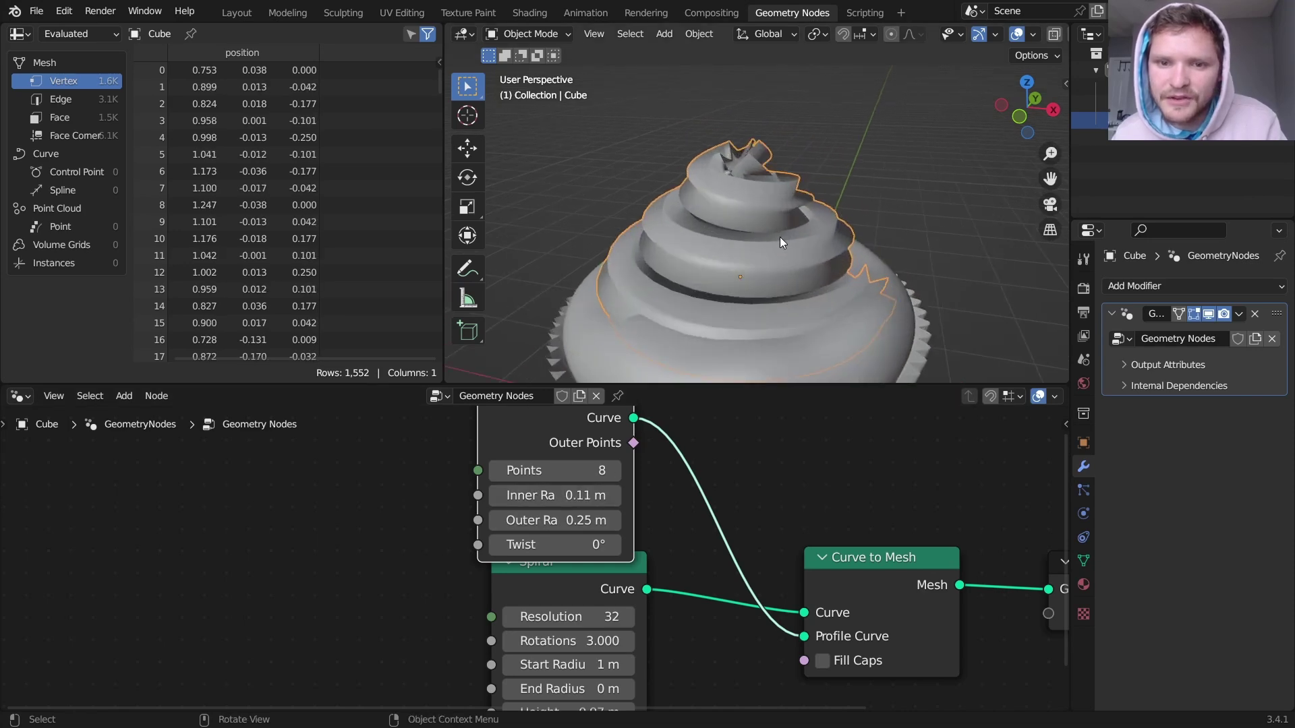
Move the spiral topping slightly upward on the cake and deselect it.
mouse_move(802, 189)
middle_down()
mouse_move(795, 201)
mouse_move(800, 189)
middle_up()
key(g)
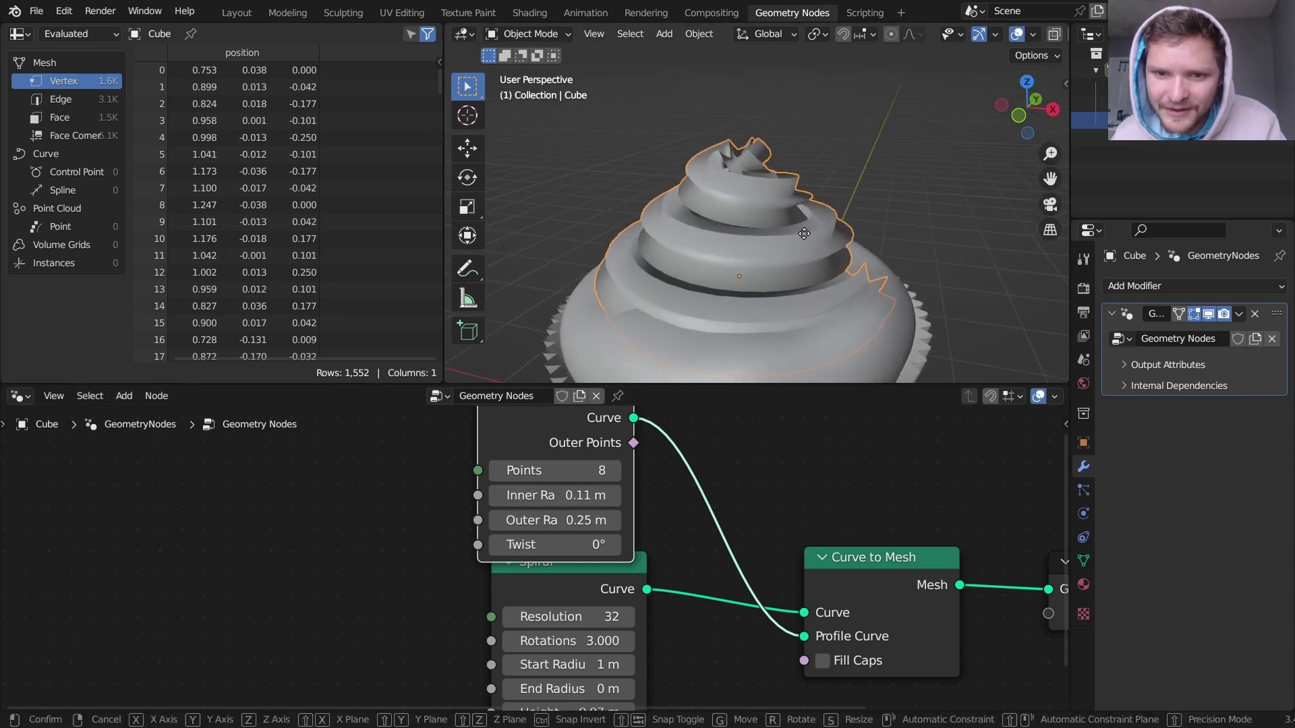
click(818, 222)
click(959, 188)
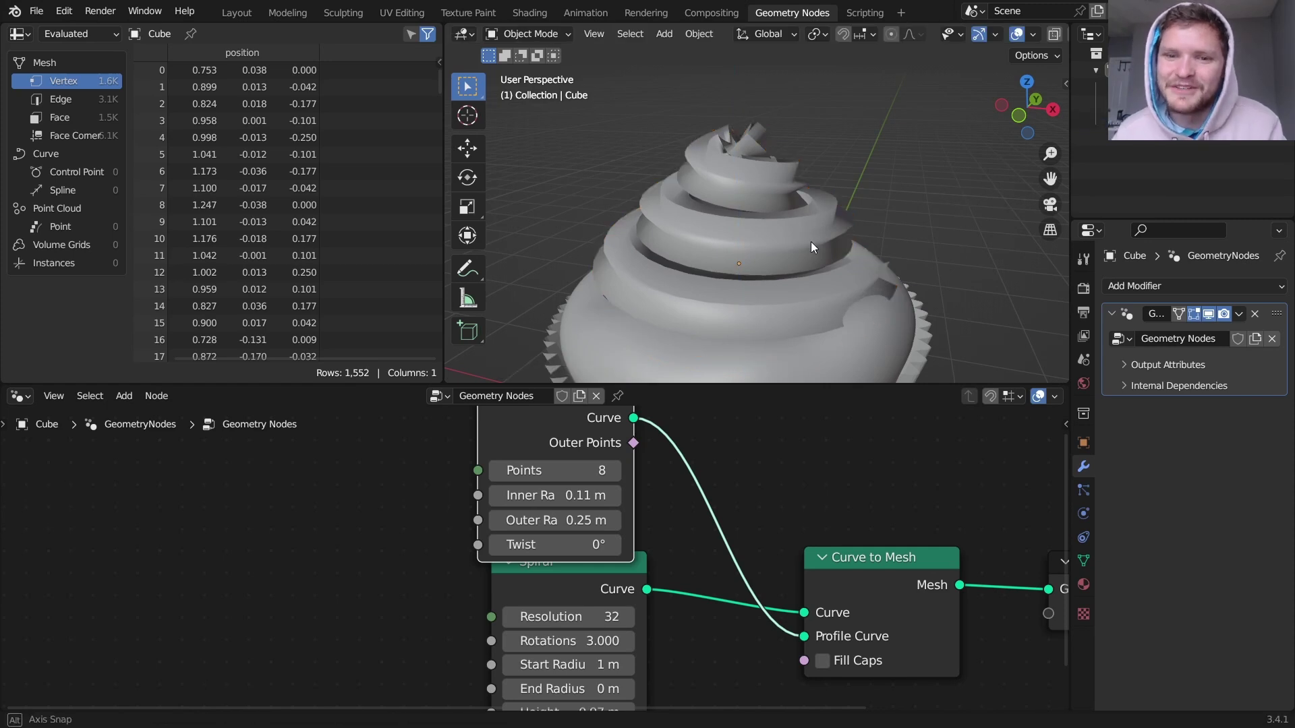
middle_drag(811, 242, 762, 238)
scroll(796, 259, down, 3)
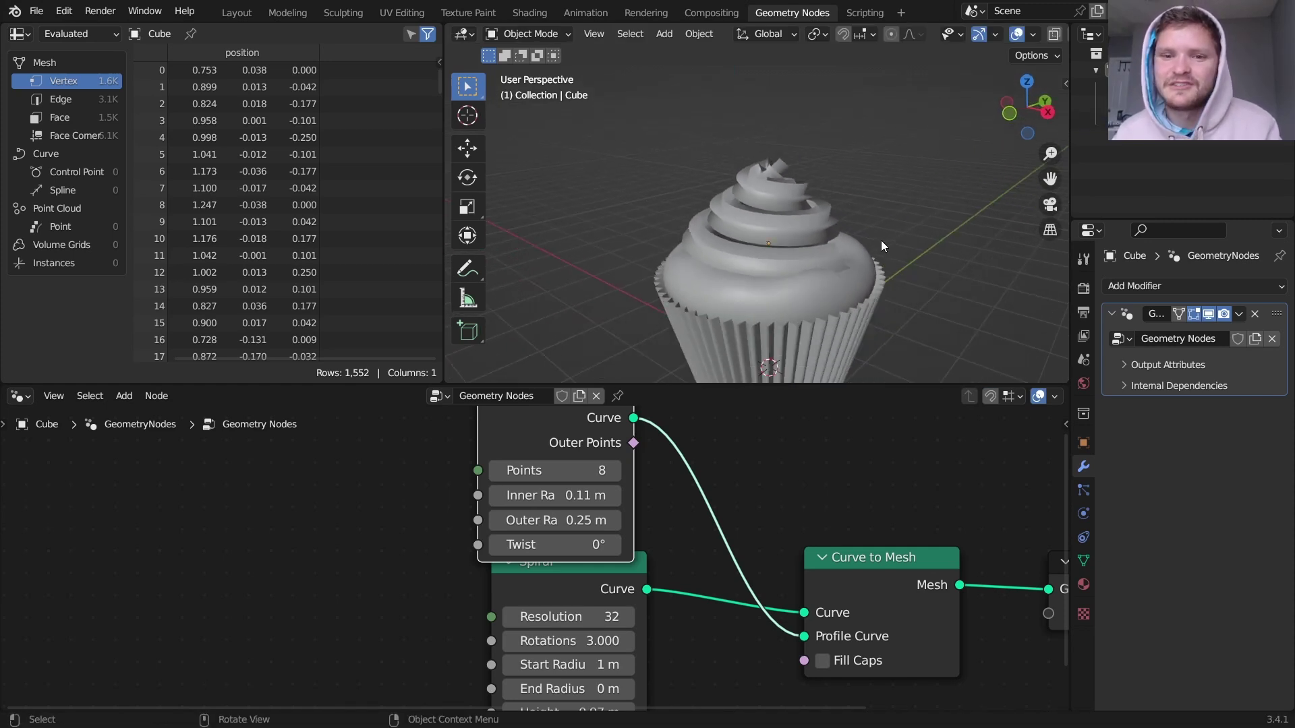
Preview the Star curve, the Spiral curve and the Curve to Mesh result one after another in the viewport.
middle_drag(612, 419, 617, 458)
ctrl+shift+click(553, 452)
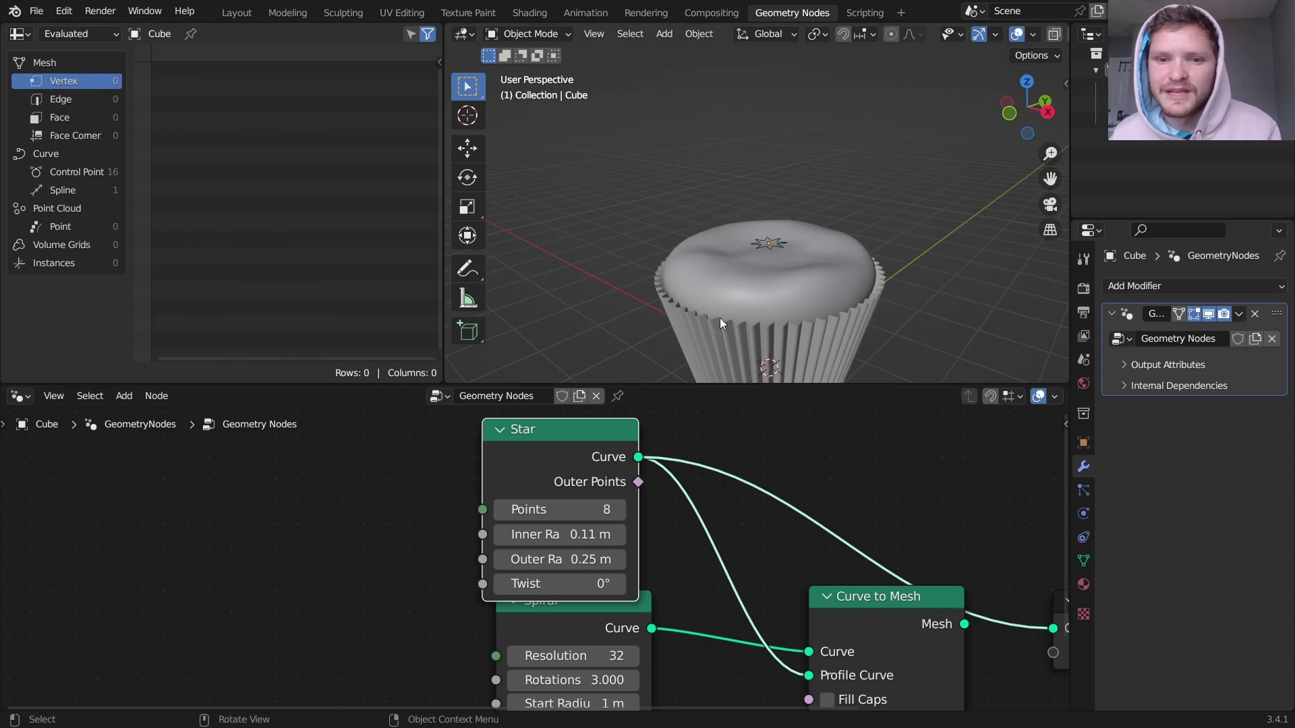
scroll(773, 250, up, 3)
shift+middle_drag(772, 267, 763, 241)
scroll(764, 242, up, 1)
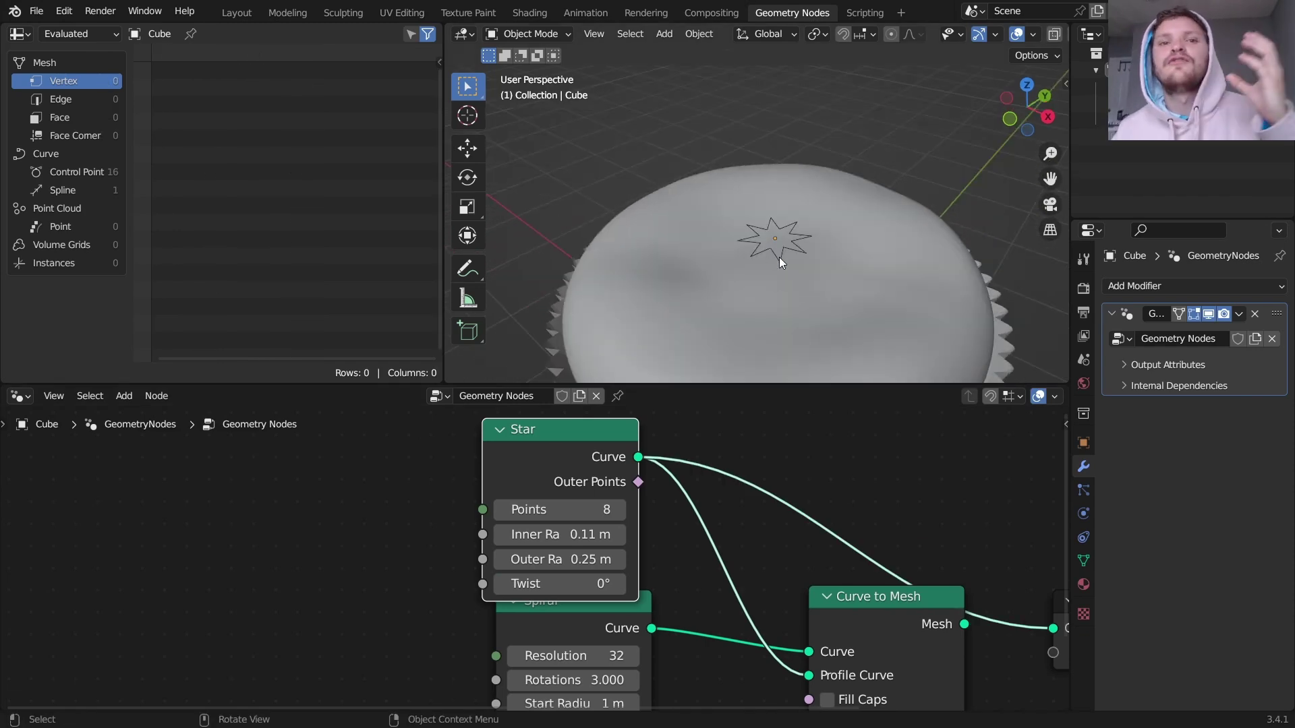
ctrl+shift+click(623, 612)
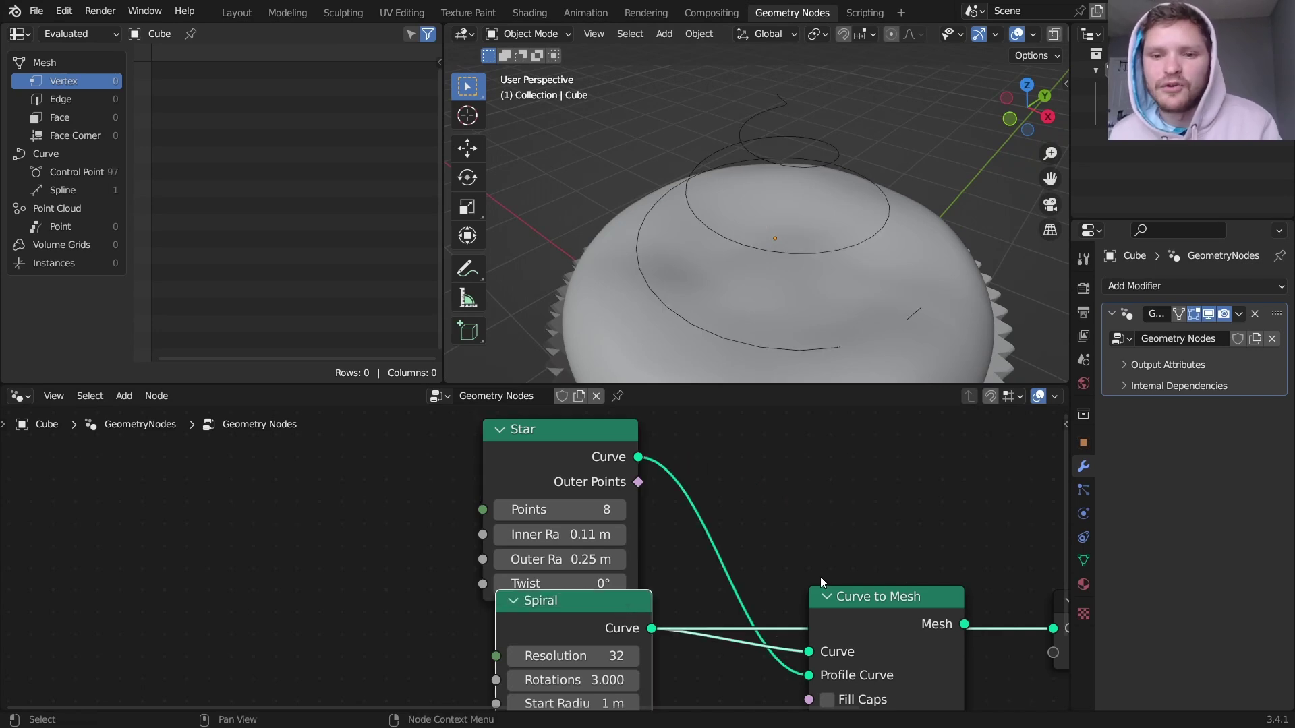
ctrl+shift+click(884, 606)
middle_drag(765, 227, 796, 208)
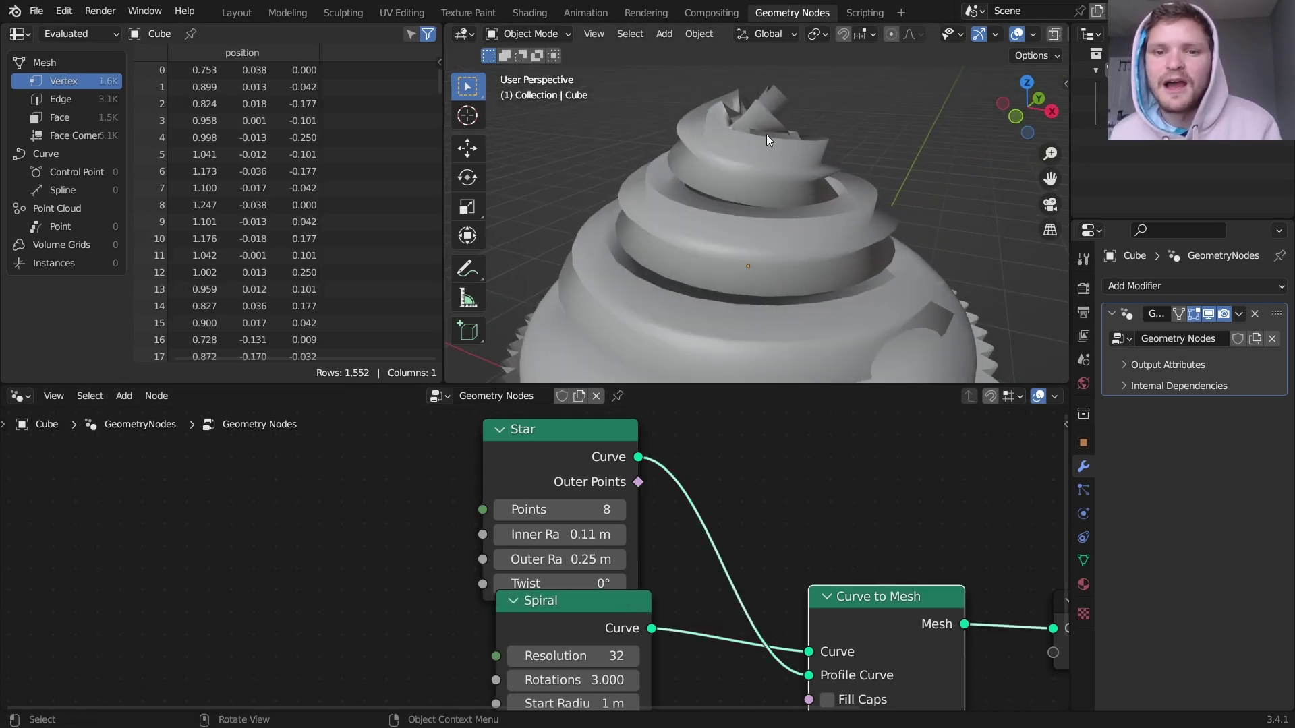
Move the Curve to Mesh and Group Output nodes away from the Spiral to make room for another node.
scroll(750, 464, down, 5)
middle_drag(814, 510, 752, 452)
drag(909, 657, 729, 528)
key(g)
click(861, 551)
Add a Set Curve Radius node and insert it between the Spiral and Curve to Mesh.
key(shift+a)
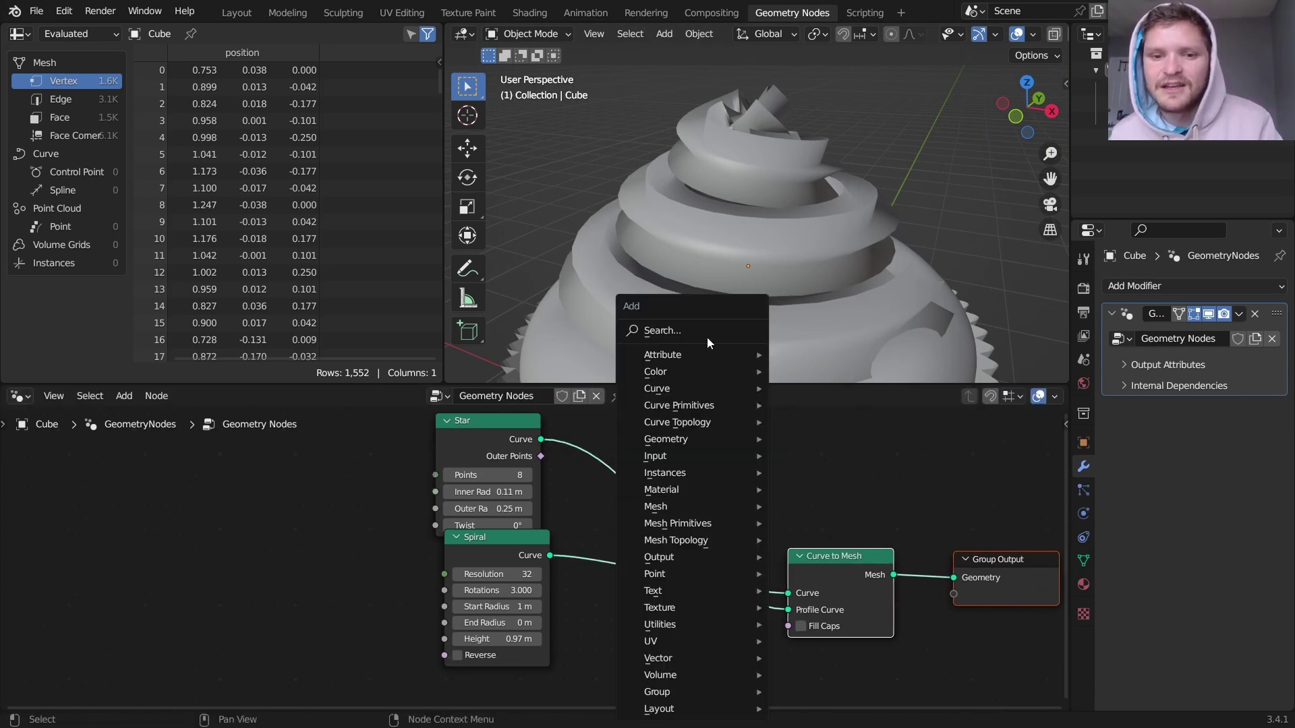
text(set rad)
click(752, 371)
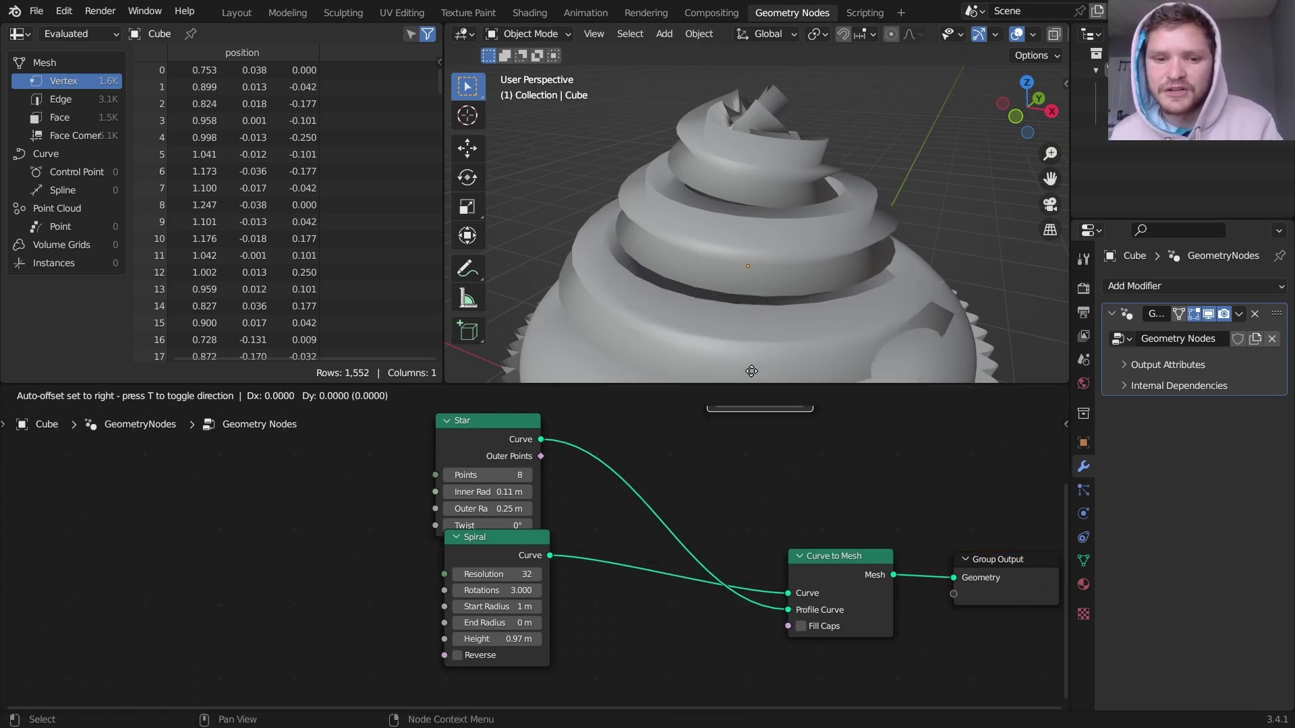
click(617, 608)
middle_drag(622, 626, 752, 549)
Add a Spline Parameter node and connect its Factor to the Radius of Set Curve Radius.
drag(740, 559, 539, 698)
text(spline pa)
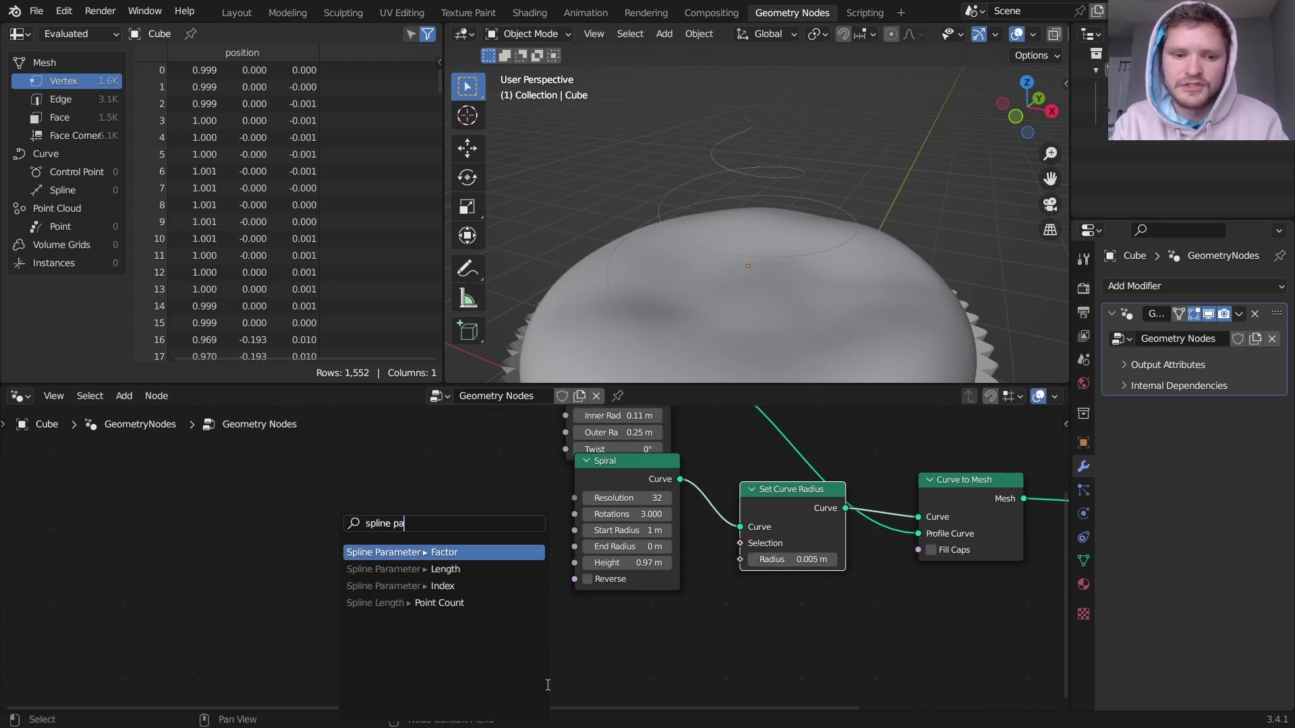
key(Return)
click(504, 641)
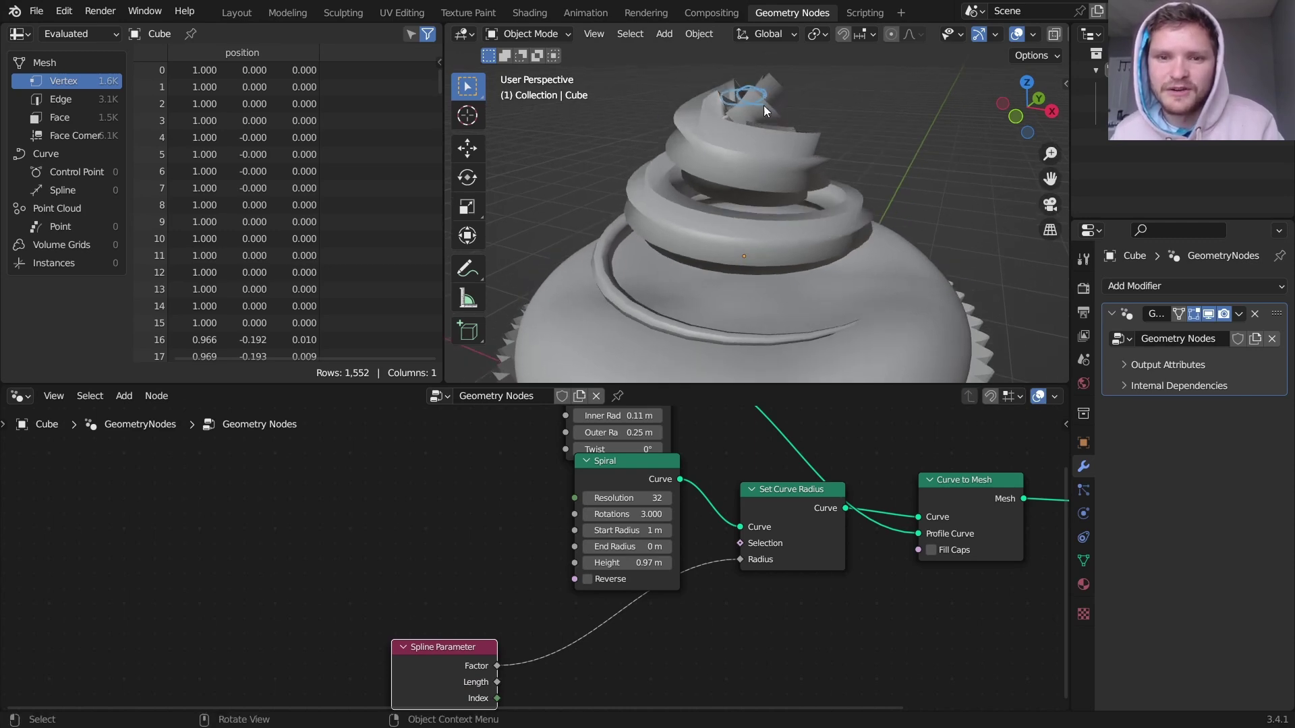
Add a Map Range node between the Spline Parameter's Factor and the Radius of Set Curve Radius.
key(shift+a)
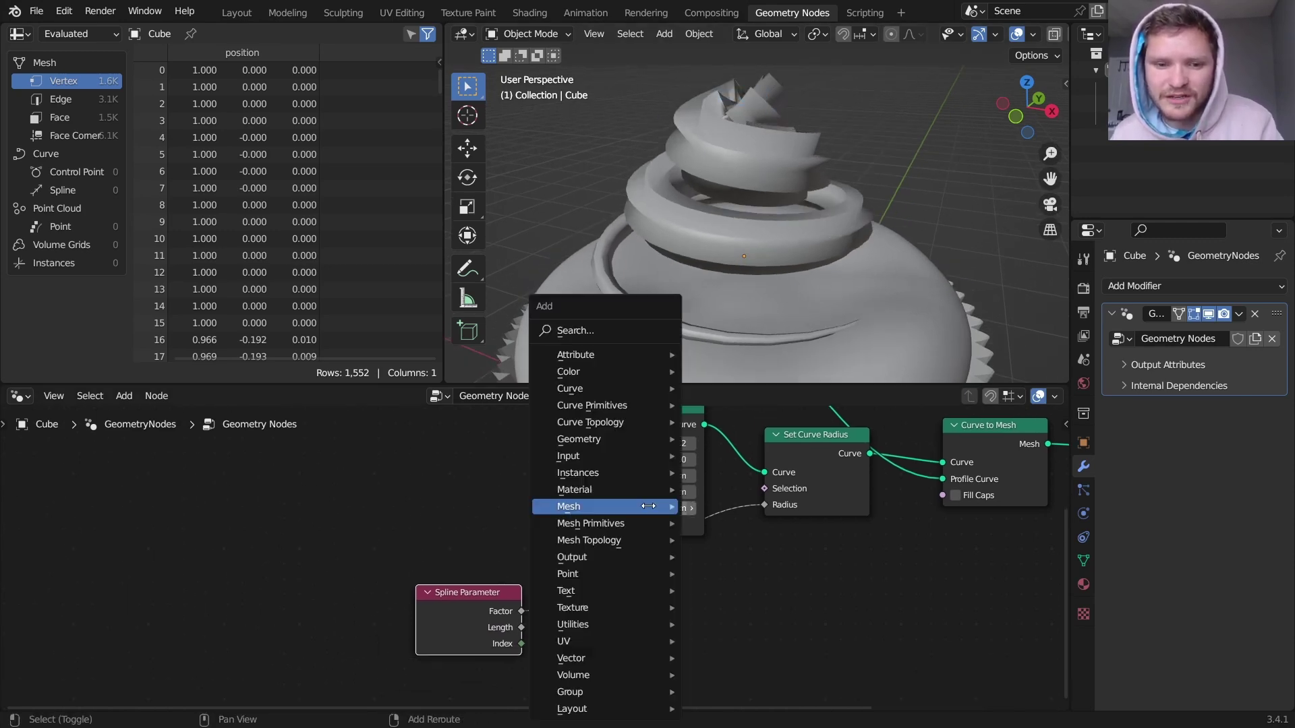
click(583, 331)
text(map ra)
key(Return)
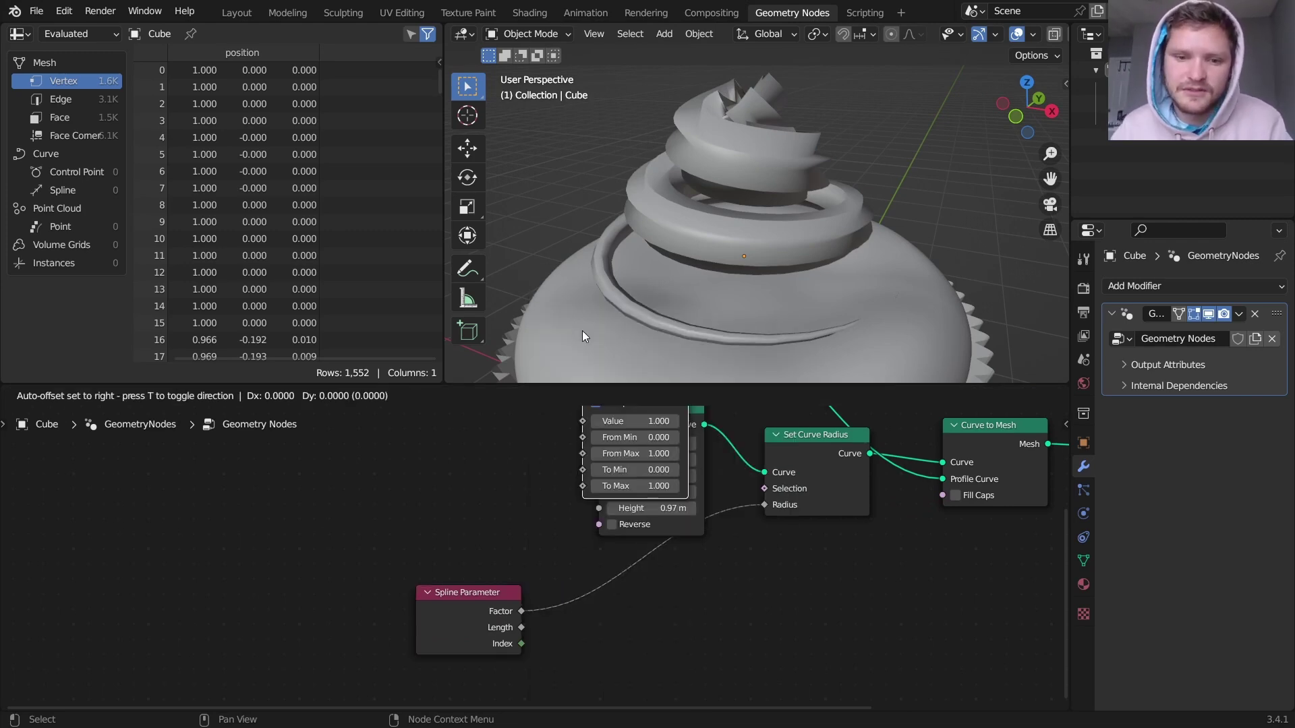
Reverse the taper by setting the Map Range's From Min to 1 and From Max to 0.
click(693, 585)
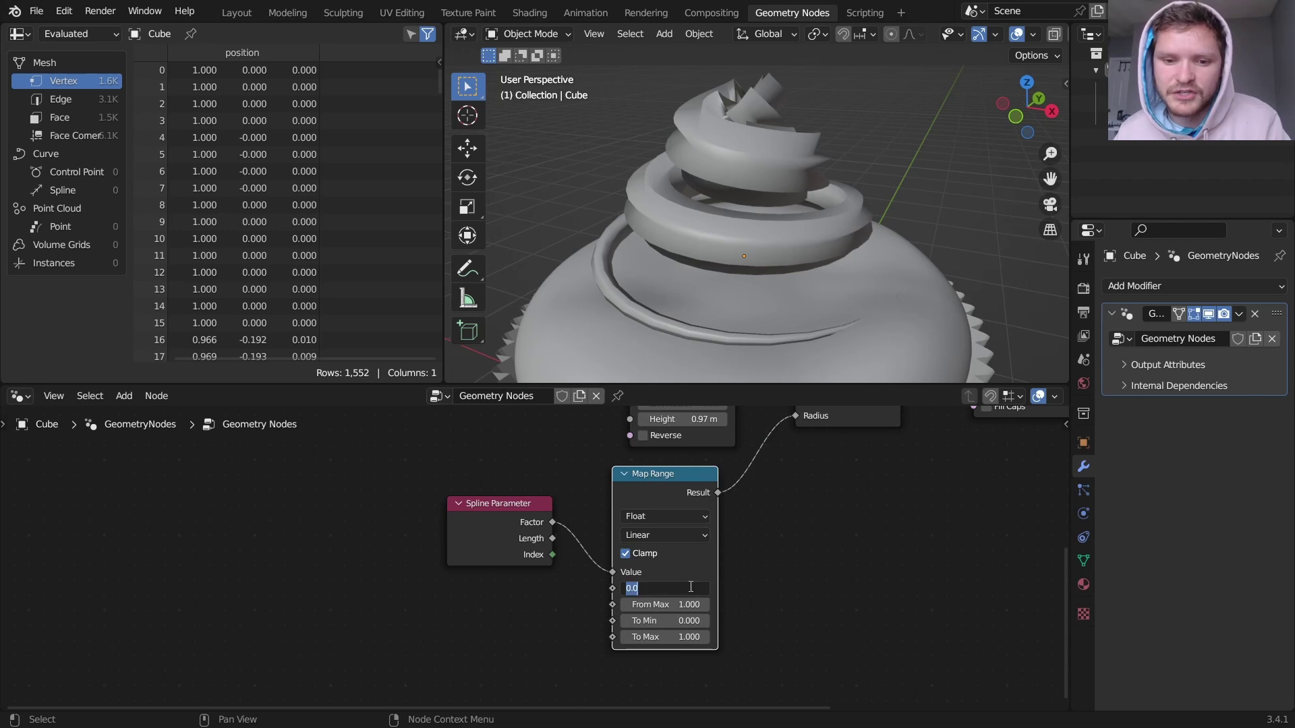
text(1)
key(Tab)
text(0)
key(Return)
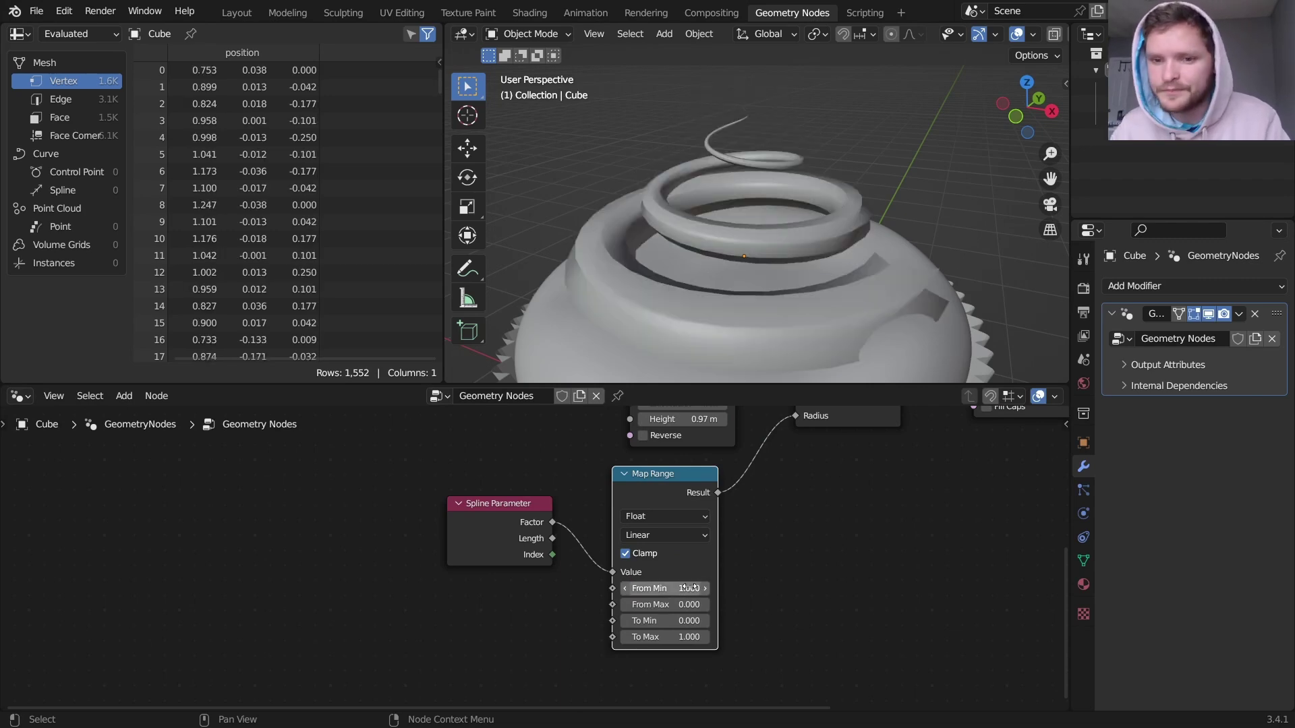
Move the spiral topping up along Z by about 0.05 m and deselect it.
click(800, 320)
key(g)
key(z)
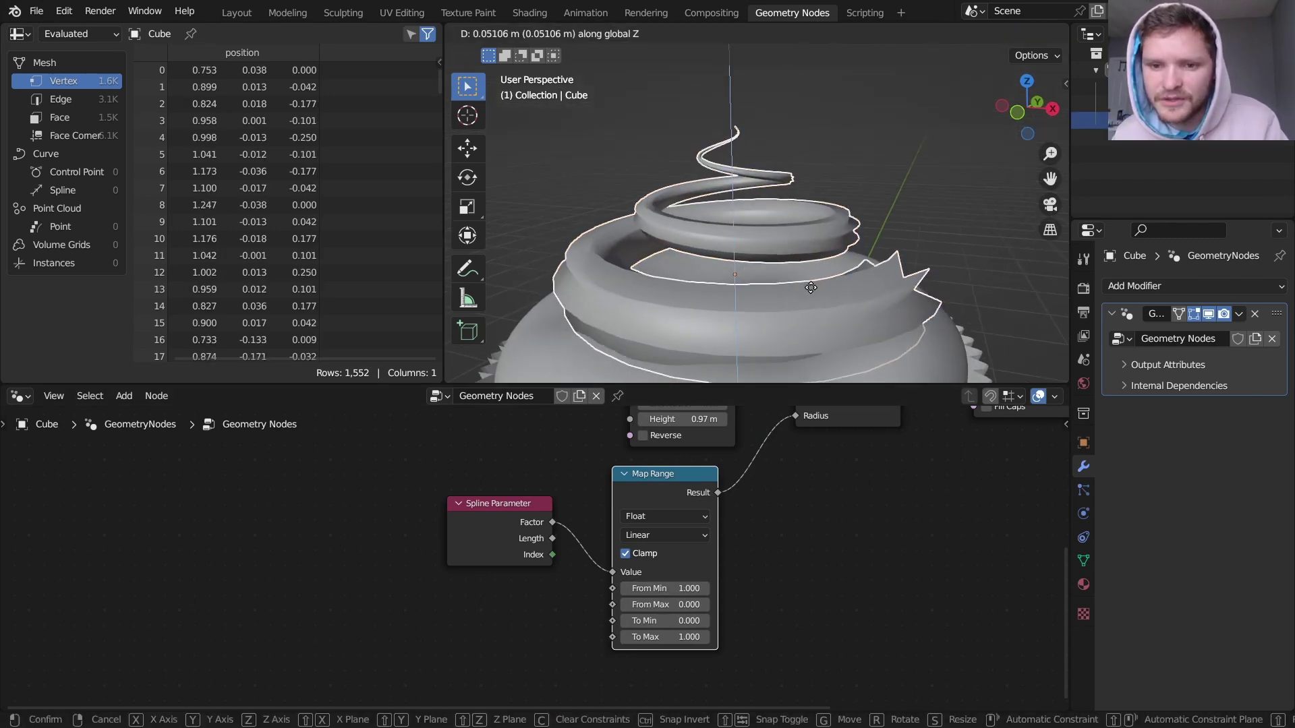
click(812, 289)
click(915, 191)
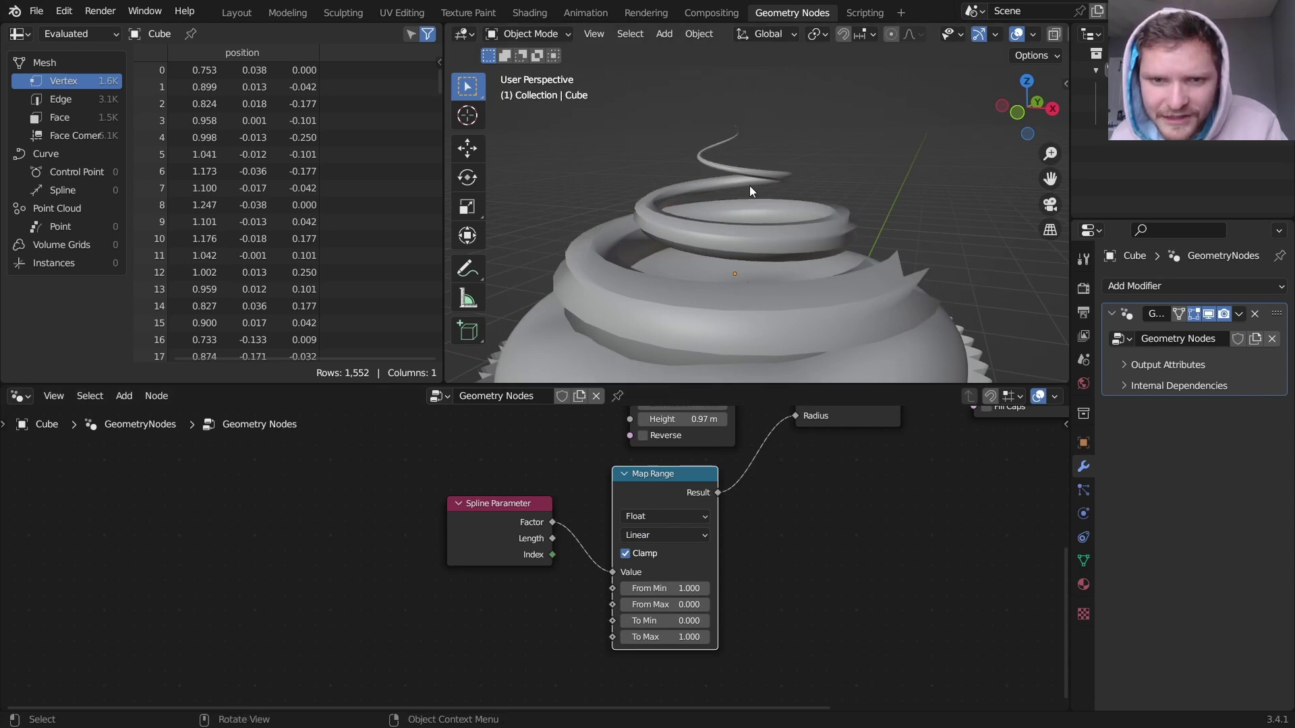
Thicken the topping by setting the Map Range's To Max to about 1.13 and From Max to about 0.82.
scroll(713, 556, up, 1)
drag(675, 650, 711, 612)
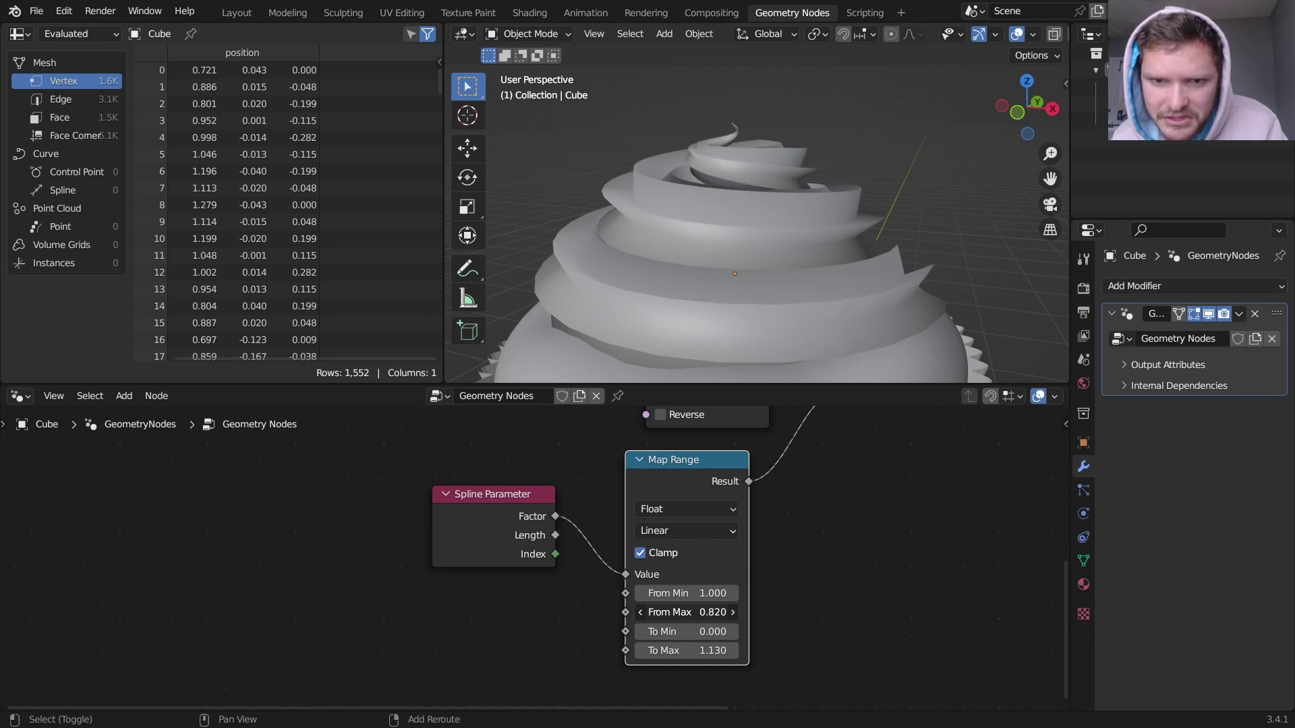
middle_drag(754, 283, 757, 221)
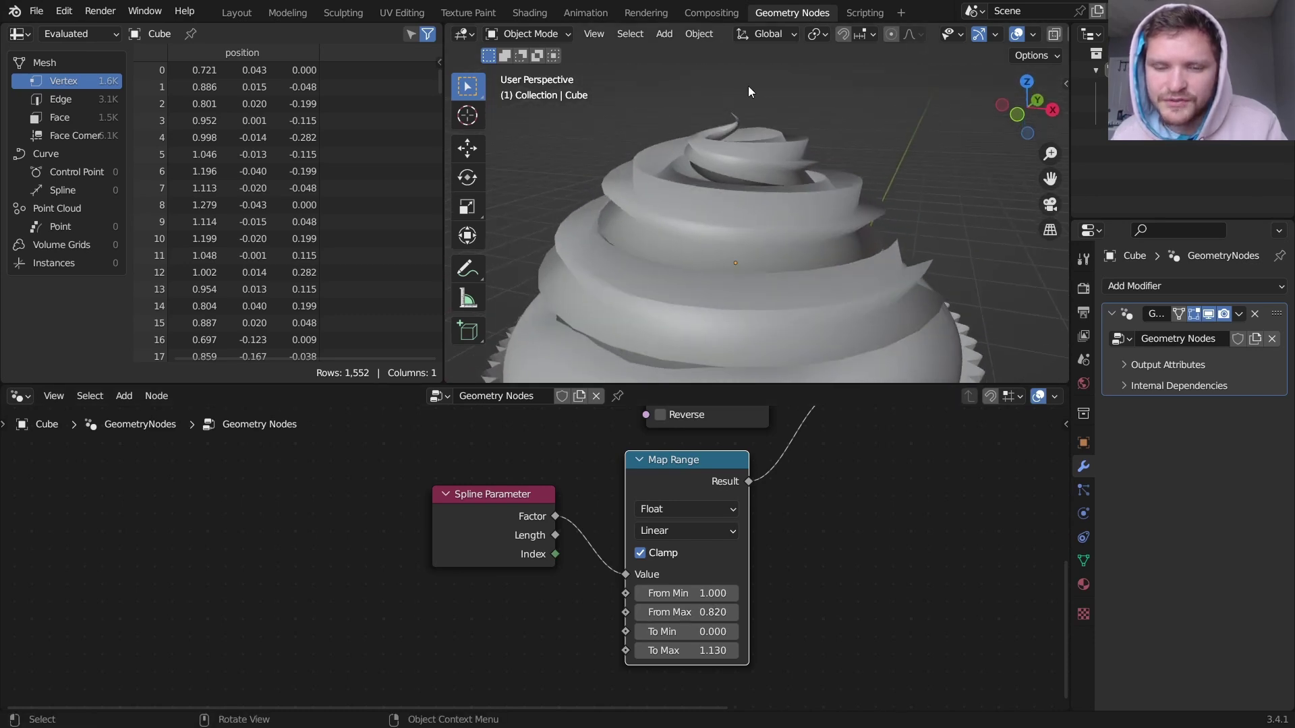
middle_drag(730, 127, 752, 193)
Set the Spiral node's Height to 0.96 m and check the topping's shape around the cake.
middle_drag(708, 405, 633, 560)
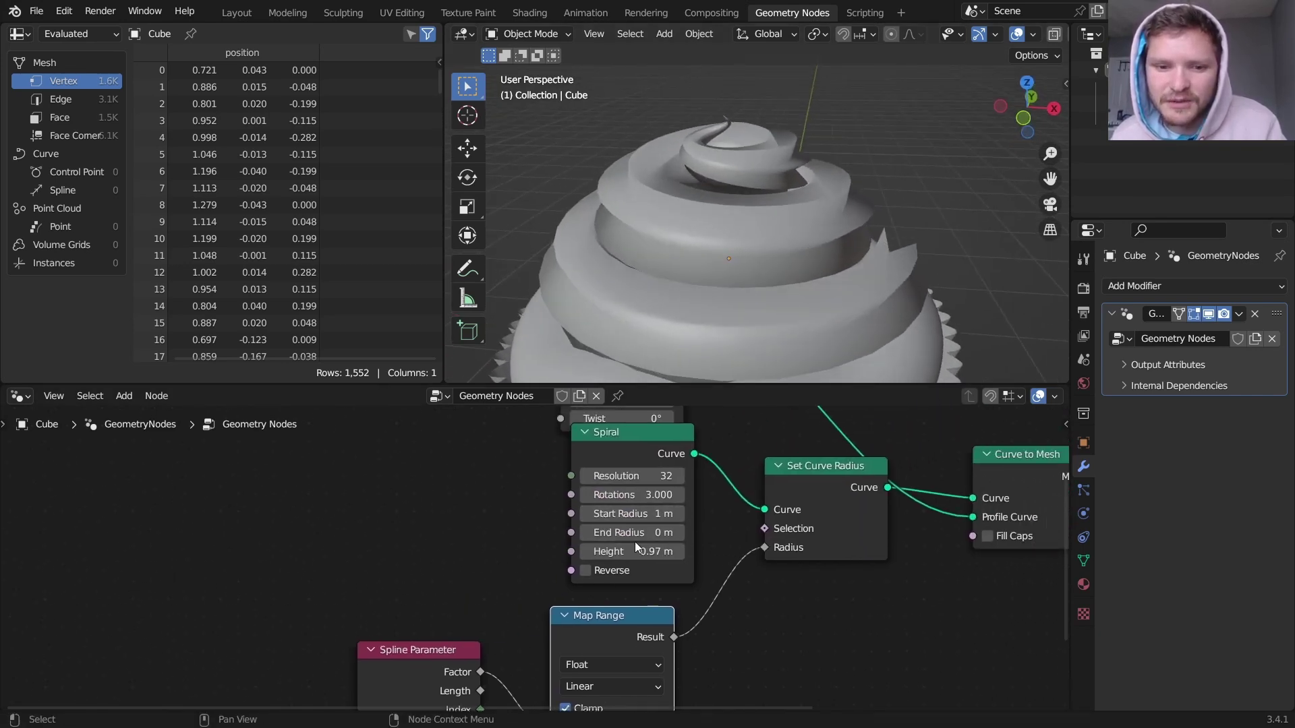
mouse_move(631, 552)
mouse_down()
mouse_move(646, 551)
mouse_move(630, 551)
mouse_up()
middle_drag(773, 168, 749, 230)
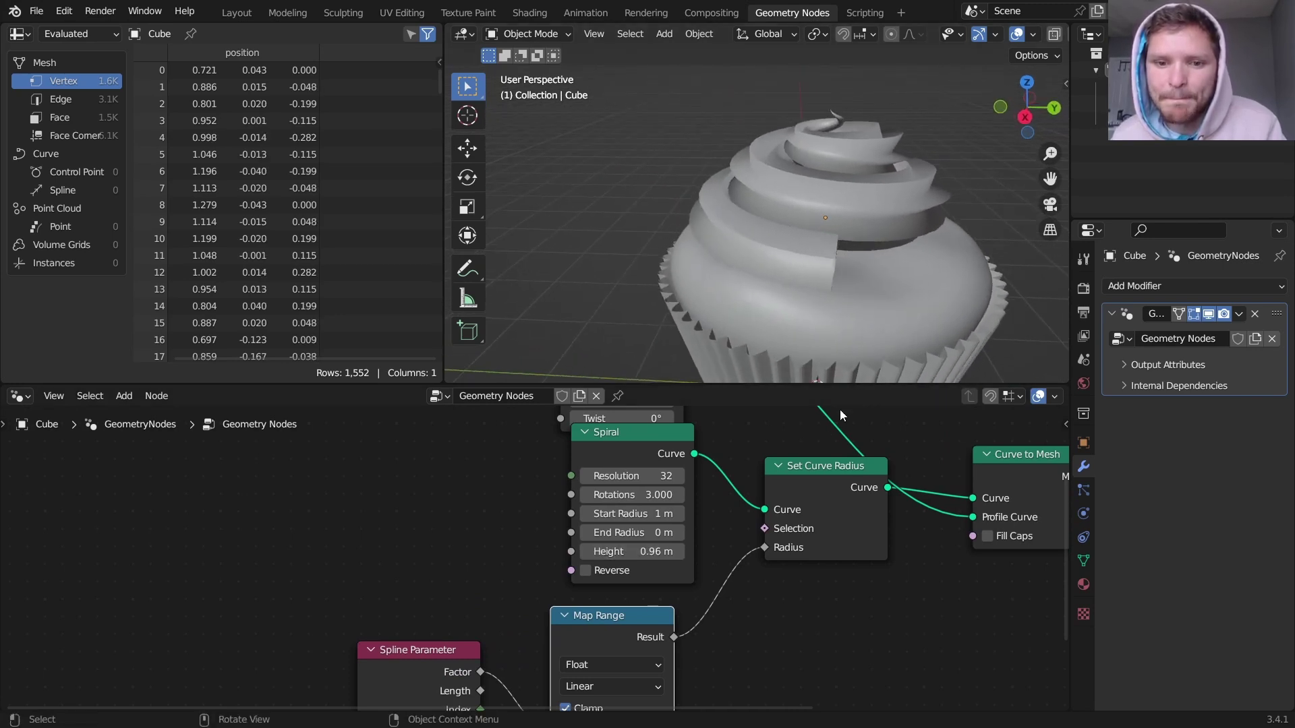
Move the Star node clear of the Spiral node and preview the star curve in the viewport.
middle_drag(738, 437, 743, 605)
ctrl+shift+click(637, 472)
drag(637, 472, 526, 445)
middle_drag(757, 456, 637, 464)
key(shift+a)
key(Escape)
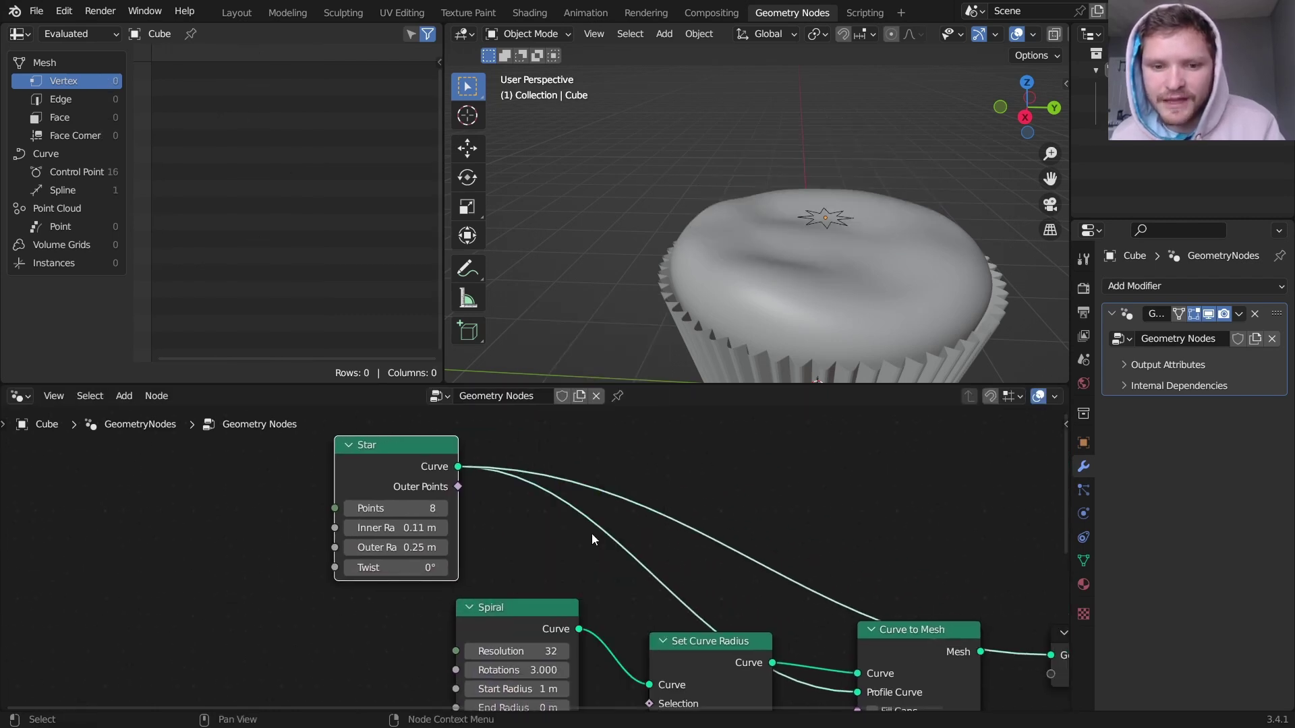
Combine the Star node's outgoing curve links in one reroute point and place it between Star and Curve to Mesh.
shift+right_drag(654, 477, 656, 472)
key(g)
click(717, 518)
Insert a Fillet Curve node on the link between the Star node and the reroute point.
key(shift+a)
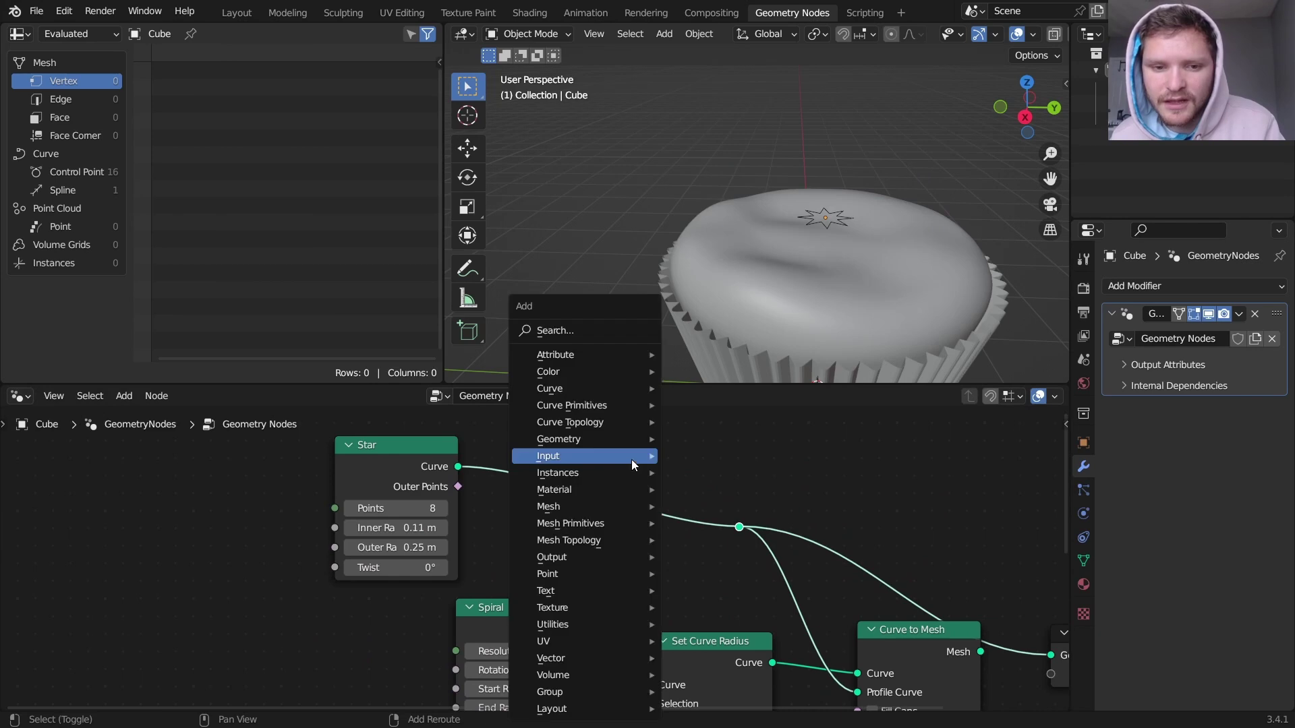
click(579, 335)
text(fill)
key(Down)
key(Return)
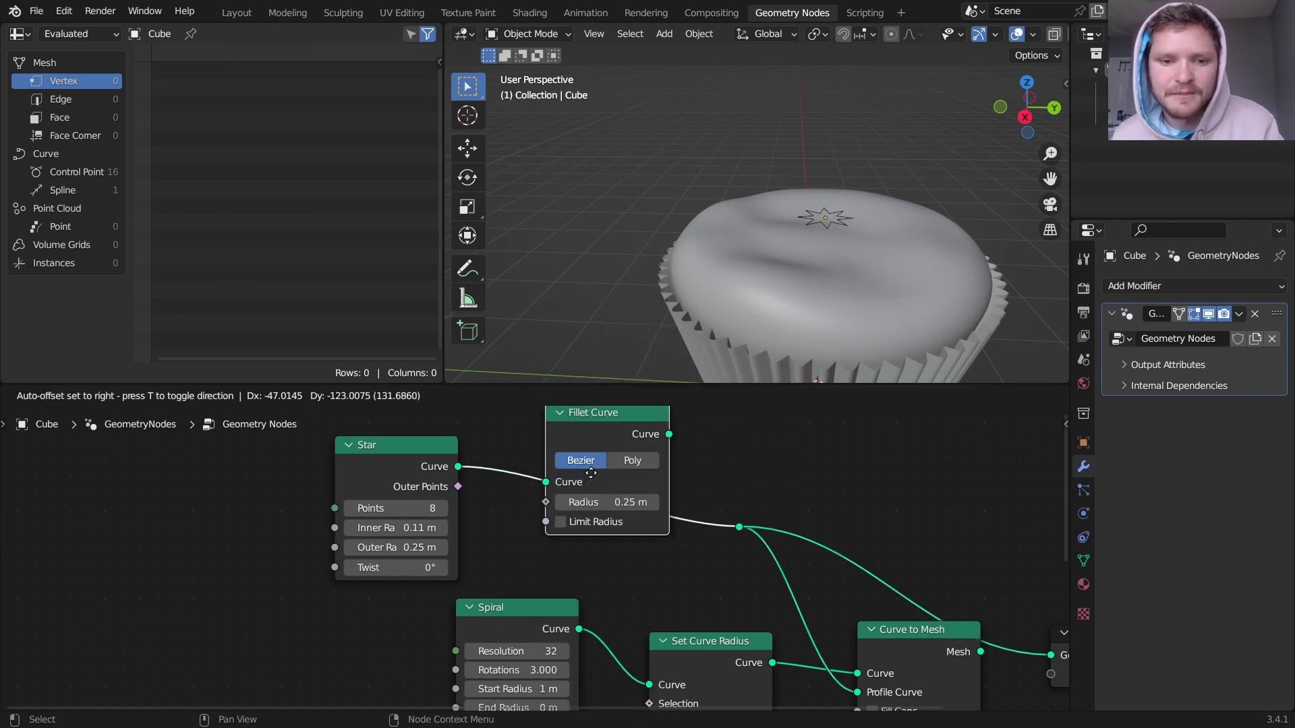
click(607, 432)
scroll(885, 217, up, 3)
shift+middle_drag(885, 217, 603, 219)
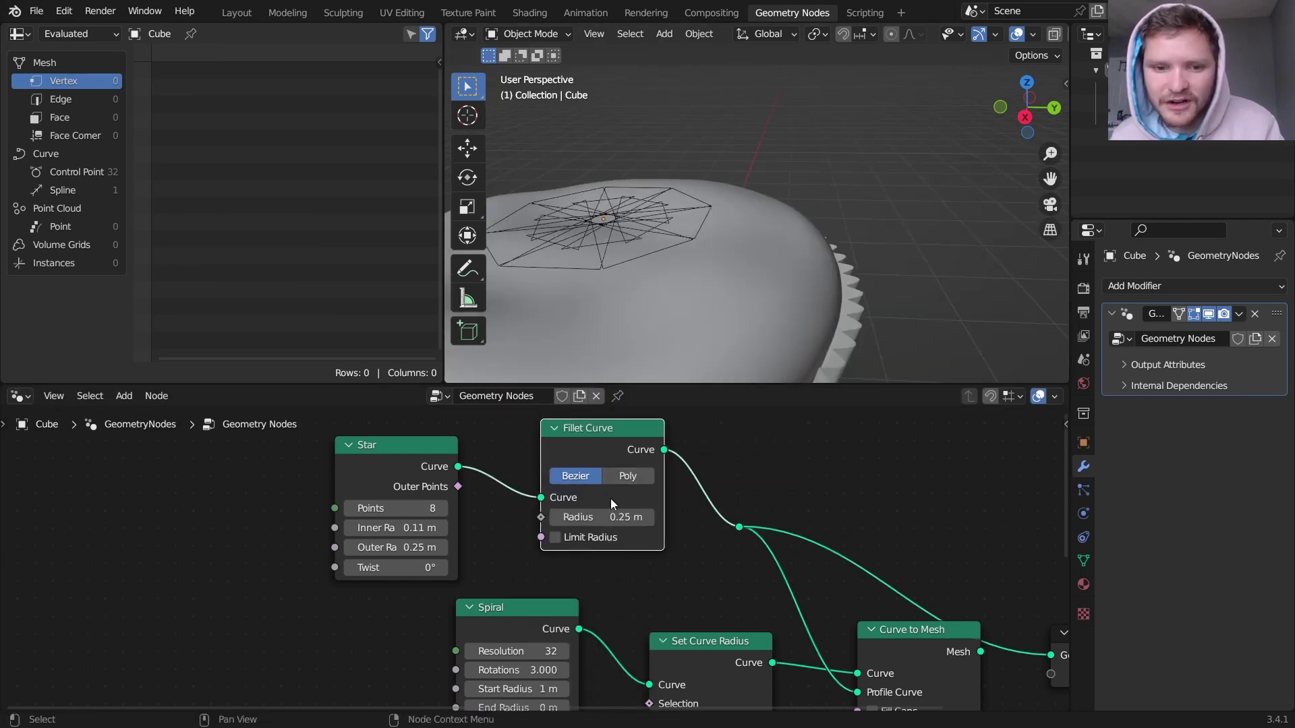
Set the Fillet Curve node to Poly with Limit Radius enabled and a radius of 0.01 m.
click(556, 537)
click(619, 476)
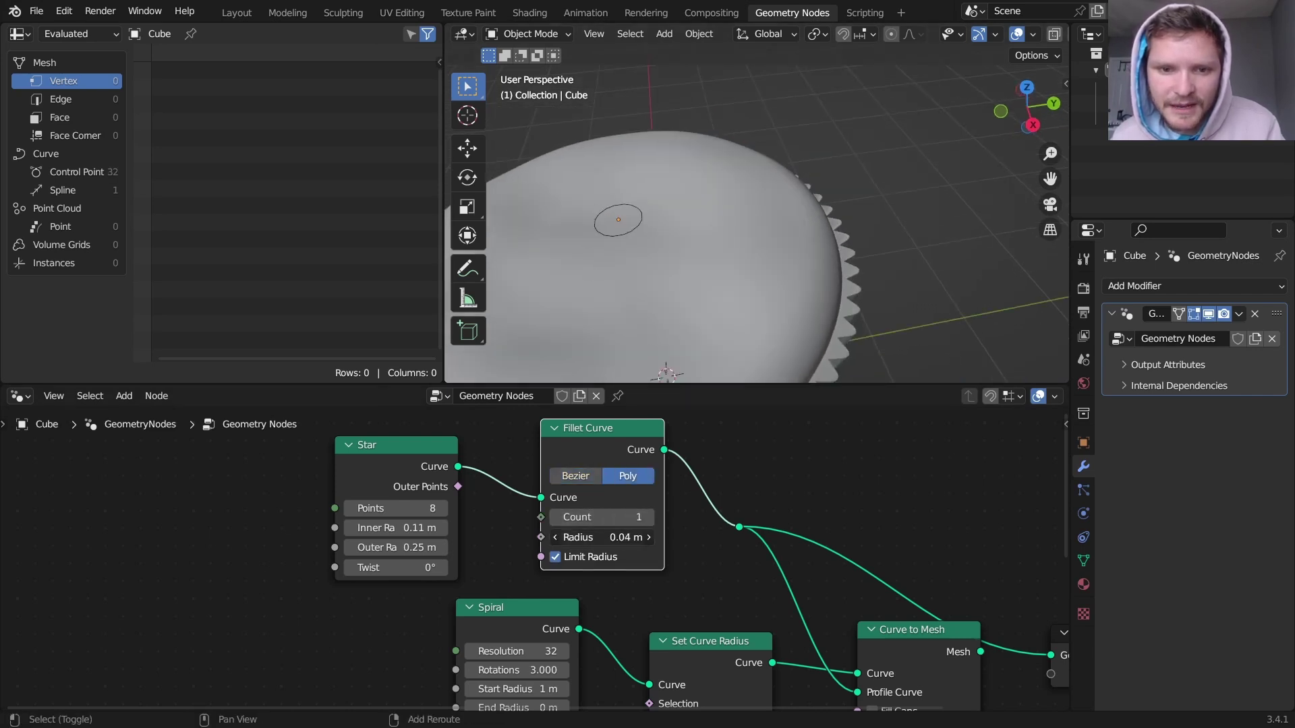
shift+drag(602, 538, 594, 538)
scroll(626, 192, up, 3)
shift+middle_drag(563, 232, 727, 281)
scroll(659, 260, up, 2)
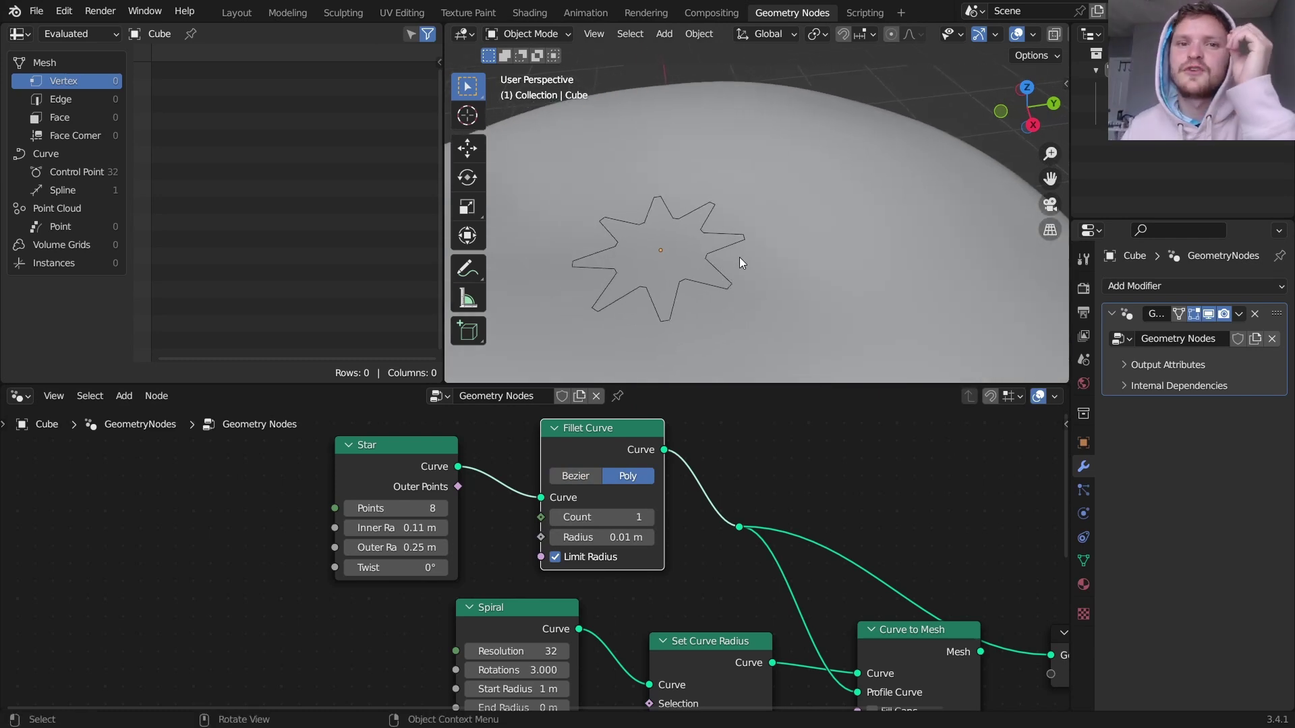
Set the Fillet Curve's Count to 4 and Radius to 0.02 m, and preview the Curve to Mesh result on the cupcake.
click(651, 517)
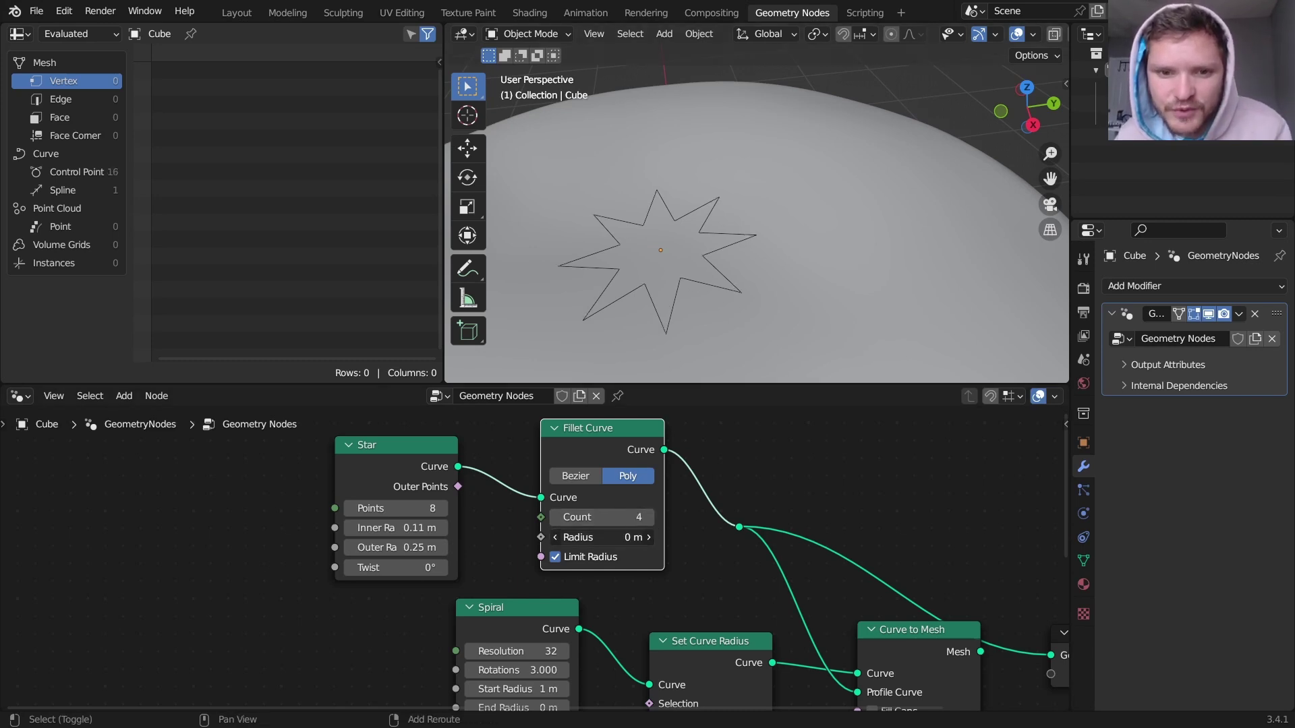
shift+drag(601, 536, 622, 537)
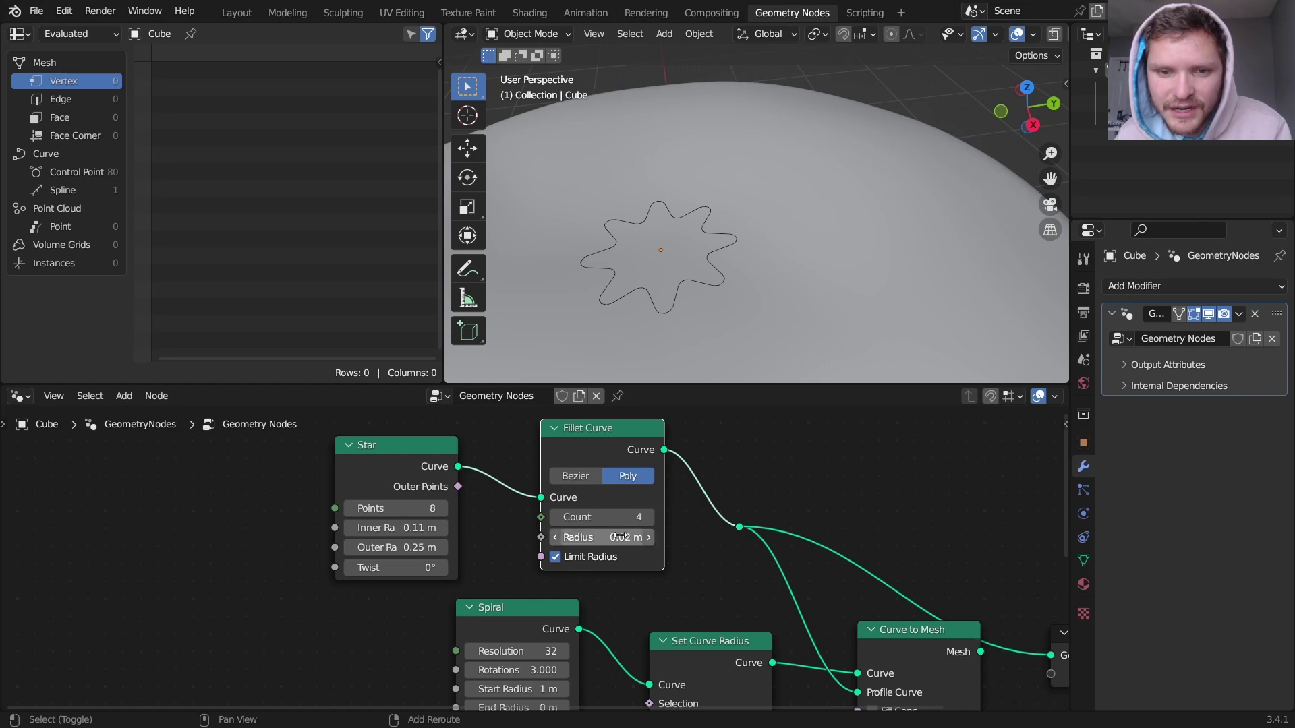
middle_drag(874, 620, 610, 523)
ctrl+shift+click(664, 542)
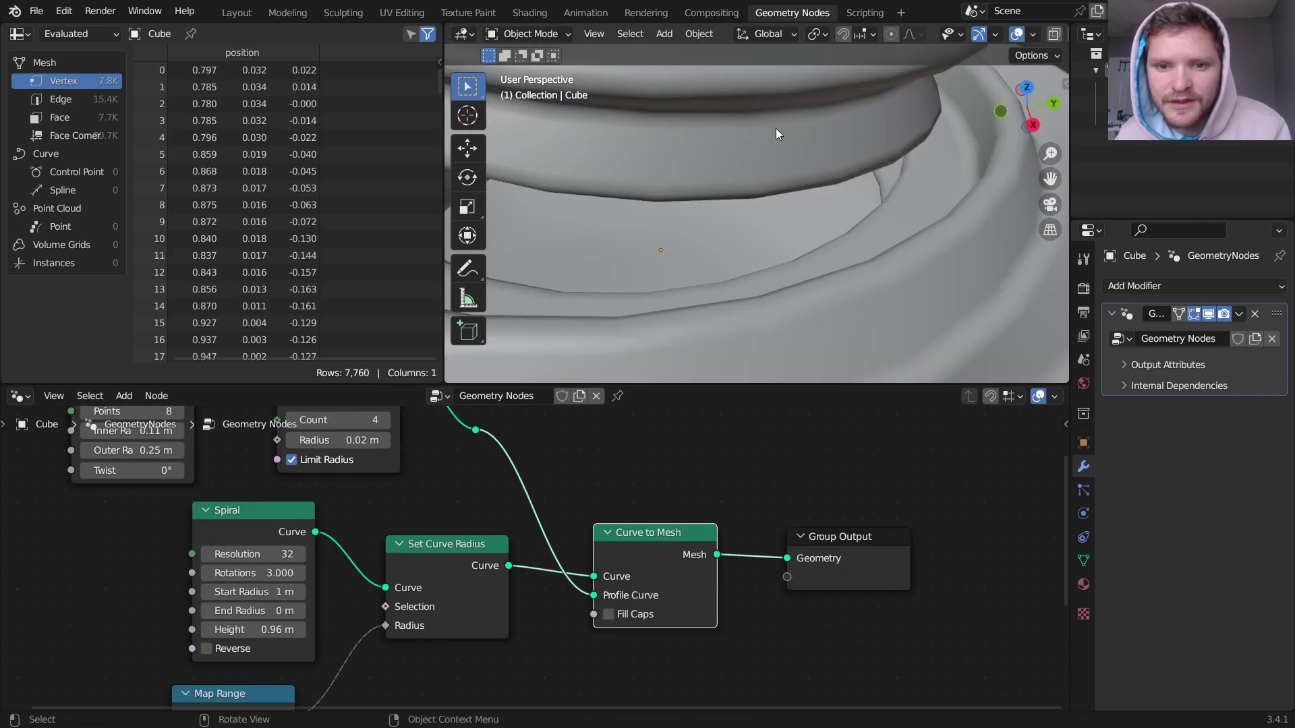
scroll(804, 209, down, 4)
mouse_move(800, 209)
middle_down()
mouse_move(787, 174)
mouse_move(781, 205)
mouse_move(808, 223)
middle_up()
scroll(787, 178, down, 1)
scroll(786, 176, down, 2)
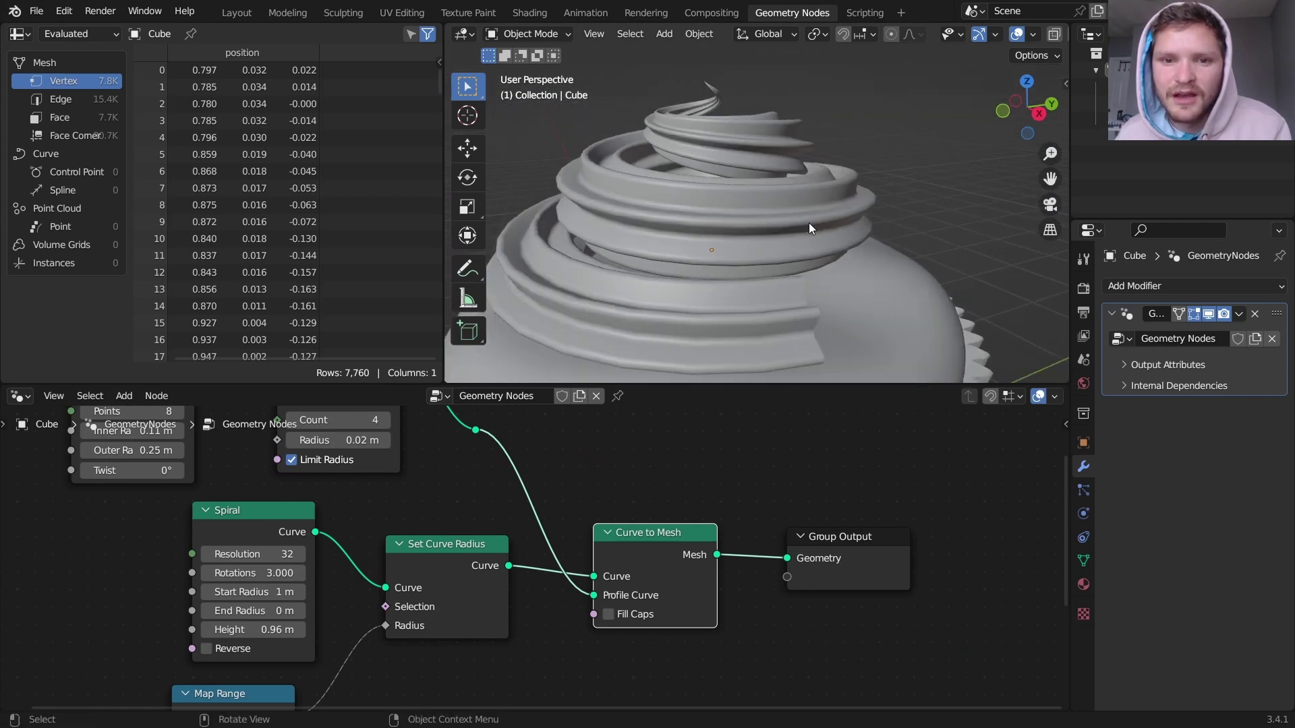
Lower the spiral topping by setting the Spiral node's Height to 0.87 m.
middle_drag(464, 544, 773, 570)
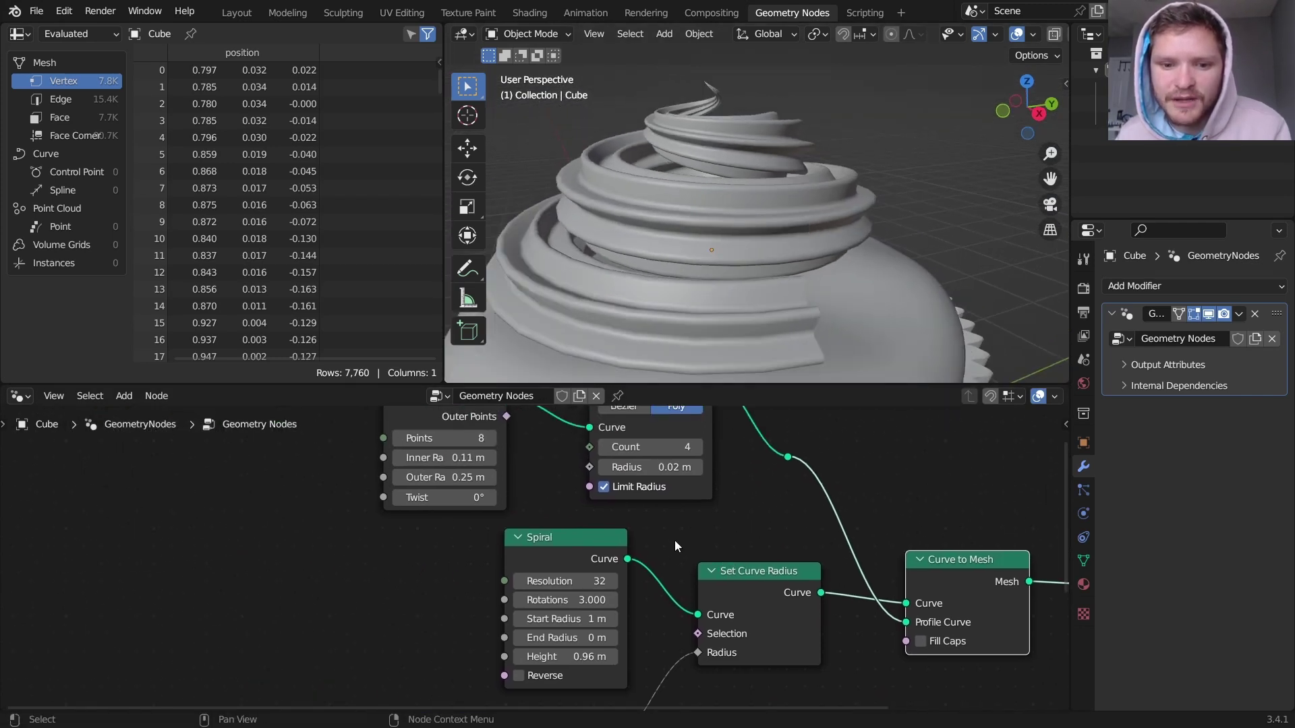
middle_drag(654, 587, 747, 598)
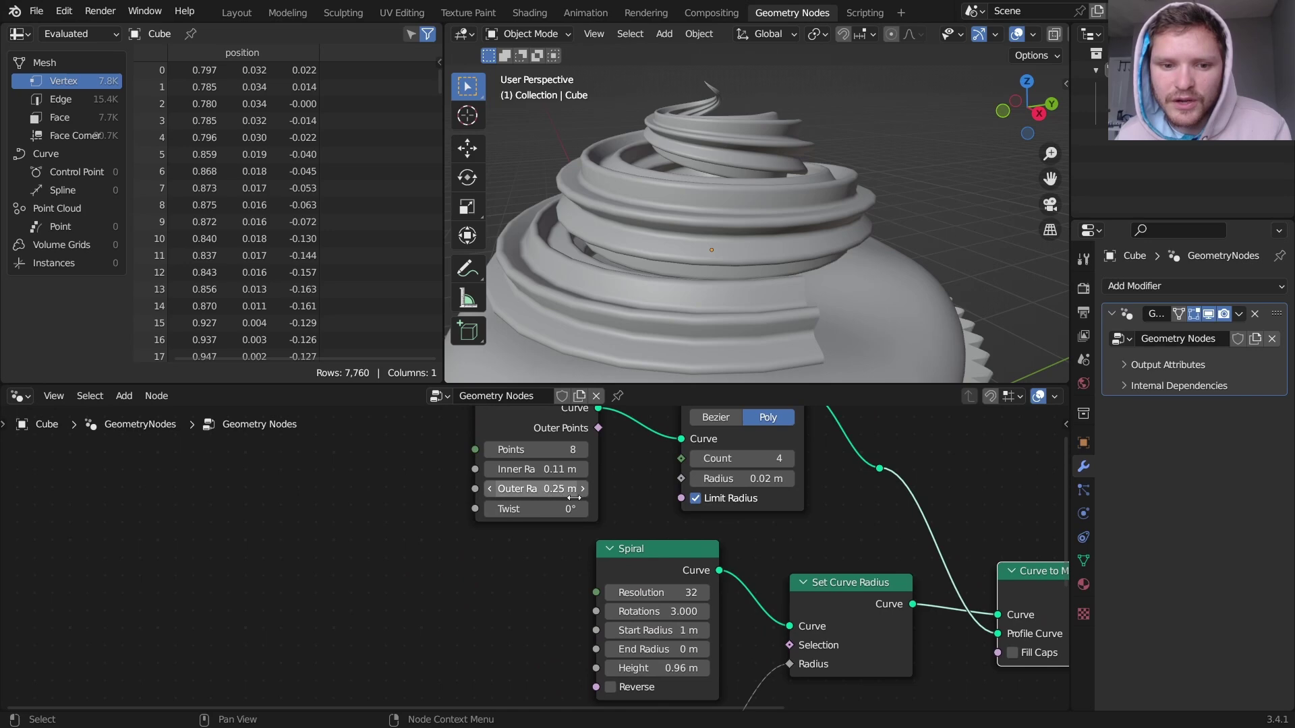
scroll(616, 498, down, 3)
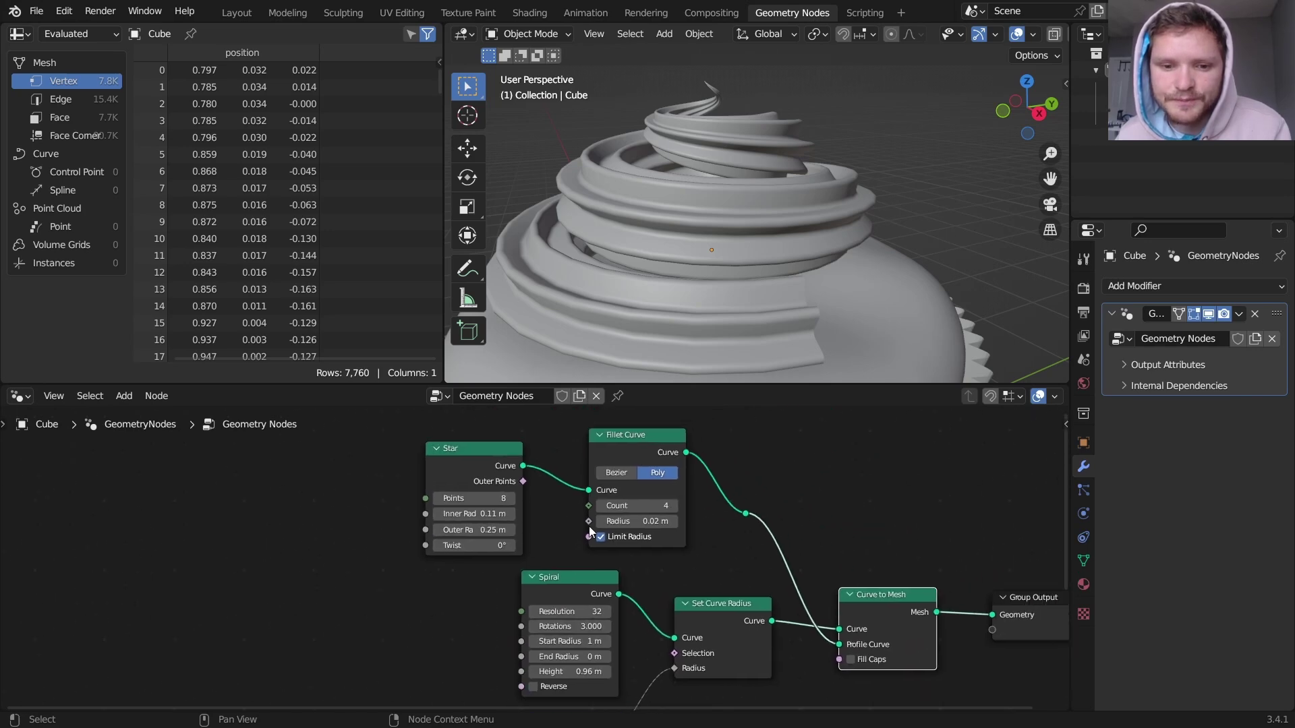
scroll(630, 558, up, 1)
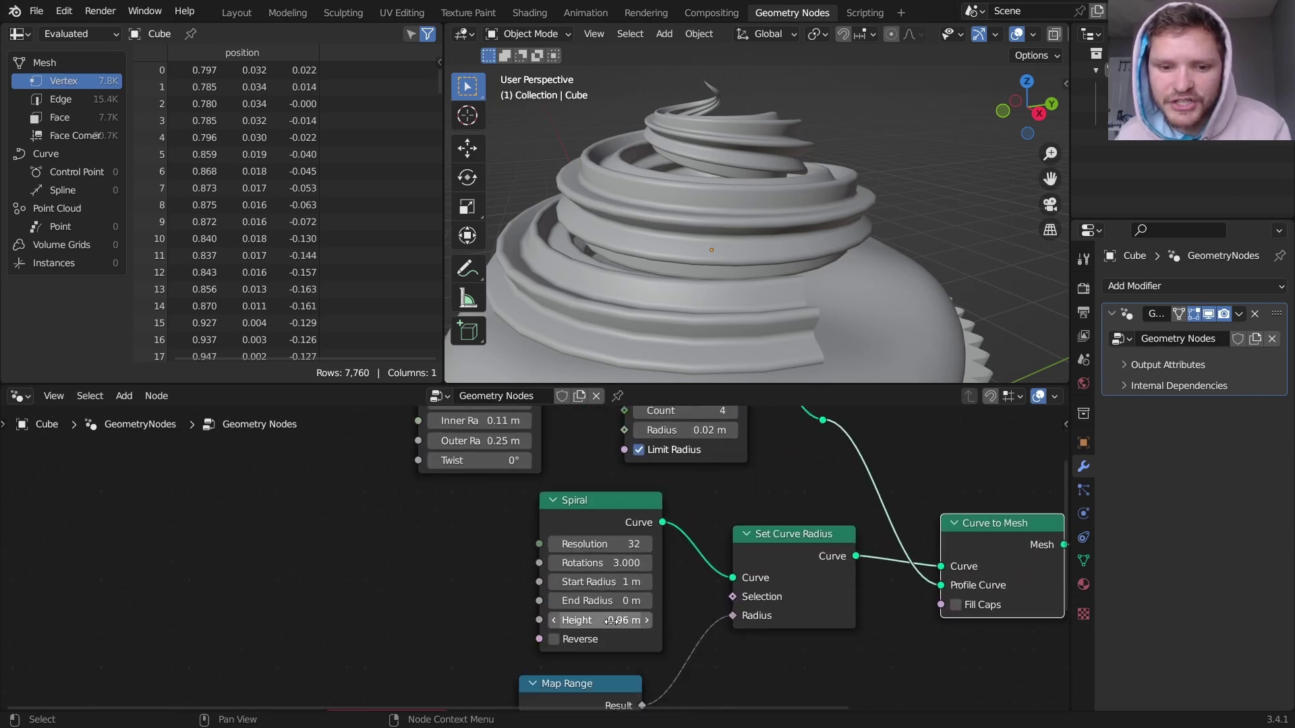
drag(611, 620, 587, 621)
scroll(820, 273, down, 3)
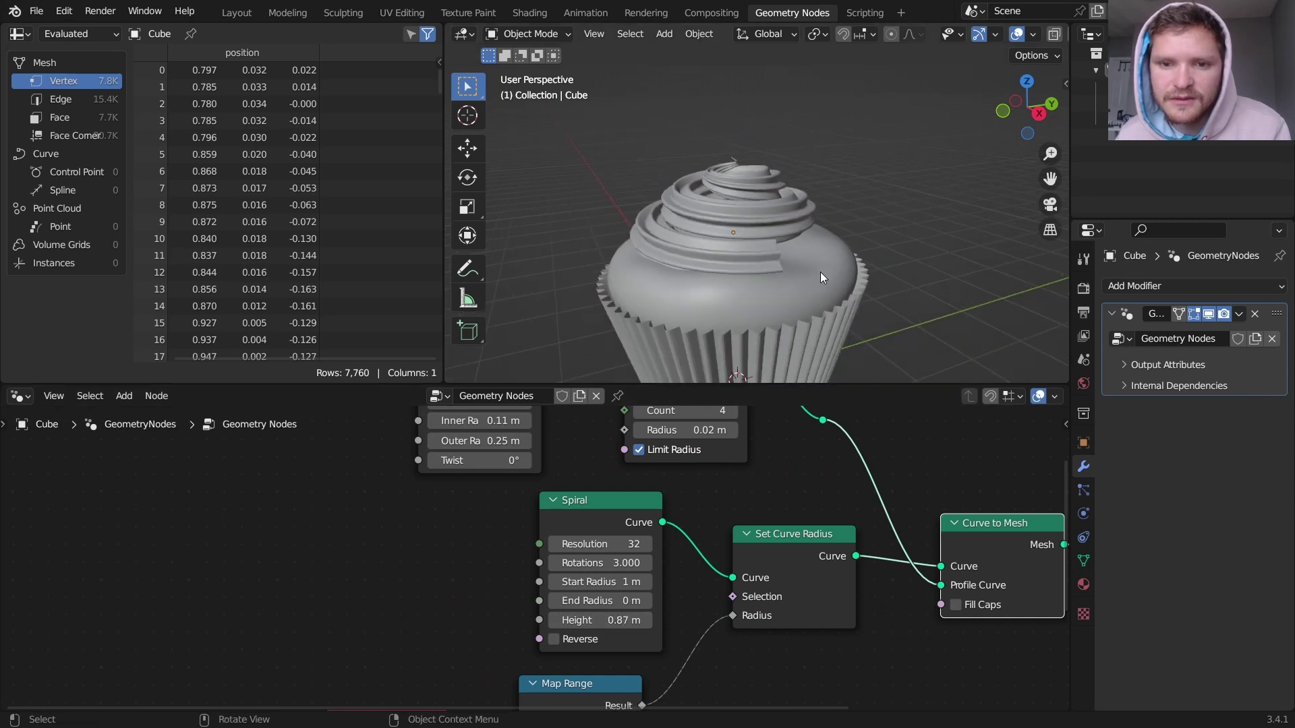
Scale the spiral topping down slightly, adjust its position on the cake along Z, and deselect it.
click(789, 233)
key(s)
click(819, 229)
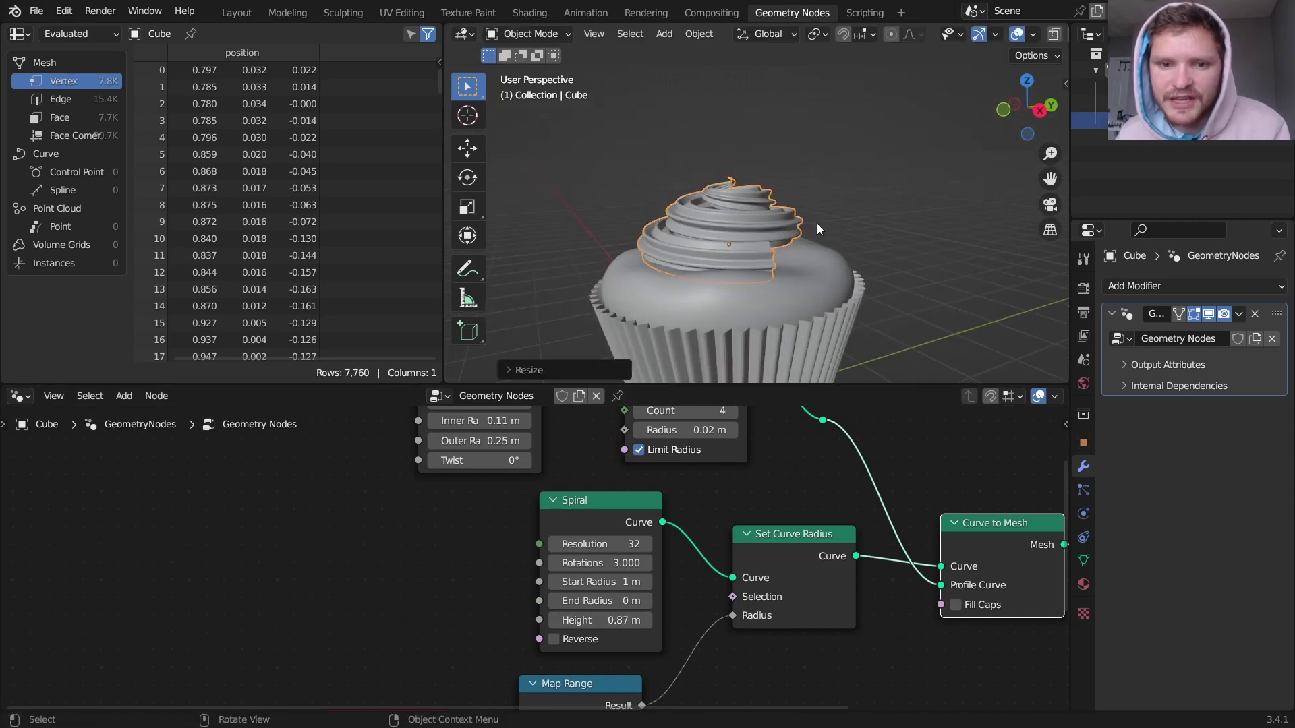
key(g)
key(z)
click(824, 223)
click(849, 222)
middle_drag(786, 224, 731, 253)
Thicken the topping by setting the Map Range node's To Max to 1.39.
middle_drag(686, 584, 707, 431)
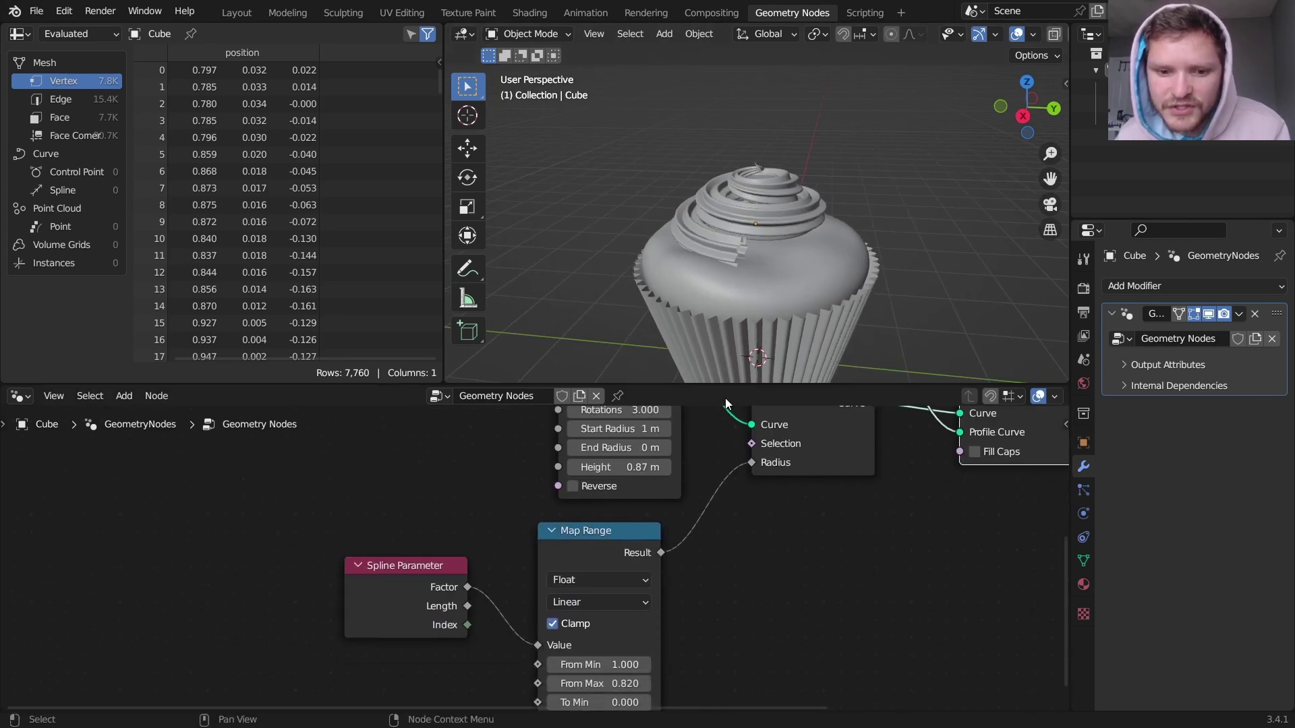
middle_drag(699, 564, 707, 466)
shift+drag(621, 625, 650, 624)
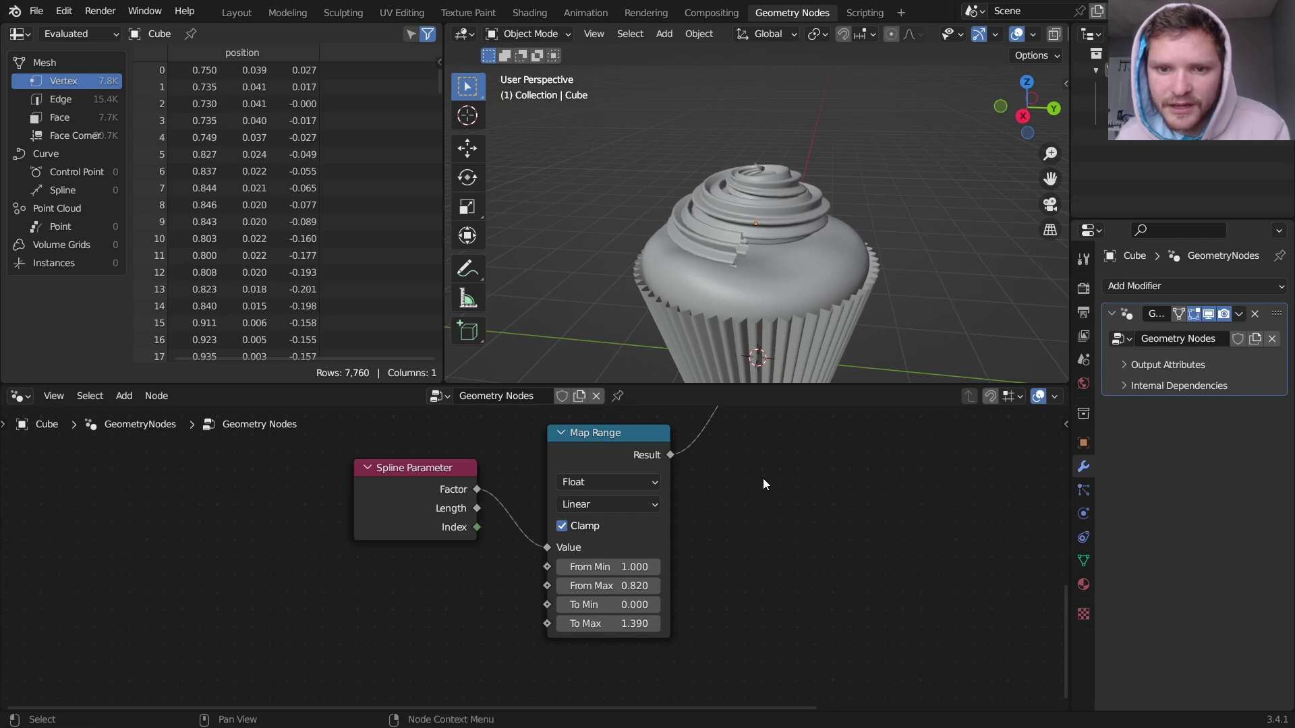
Enable Fill Caps on the Curve to Mesh node and check the topping's closed star-shaped end.
middle_drag(760, 453, 721, 607)
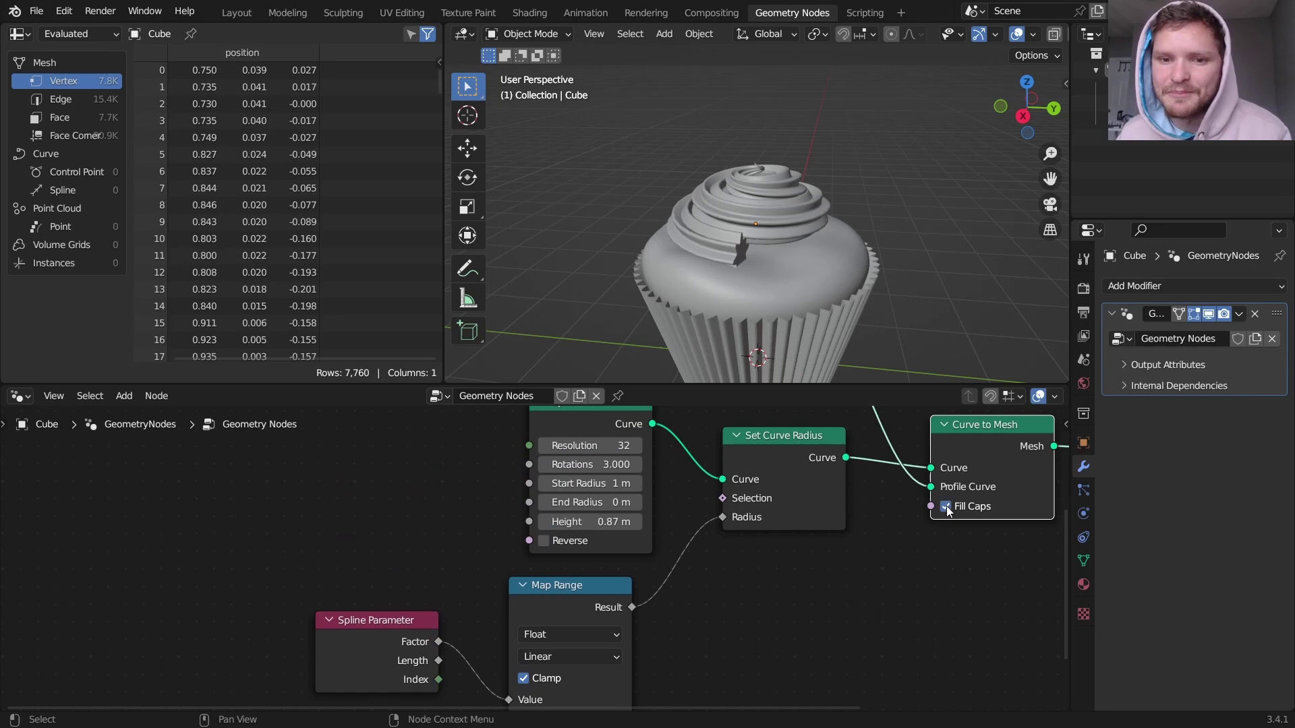
scroll(728, 247, up, 6)
middle_drag(693, 234, 680, 216)
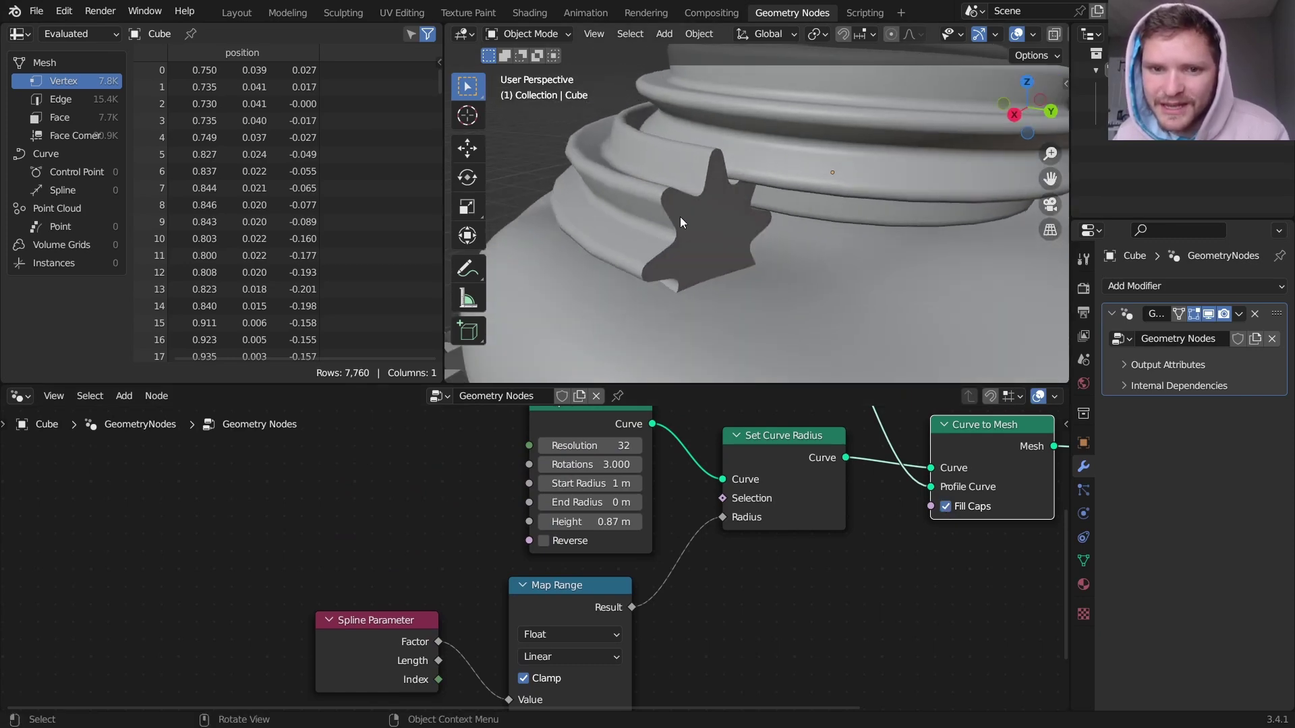
click(947, 510)
click(947, 510)
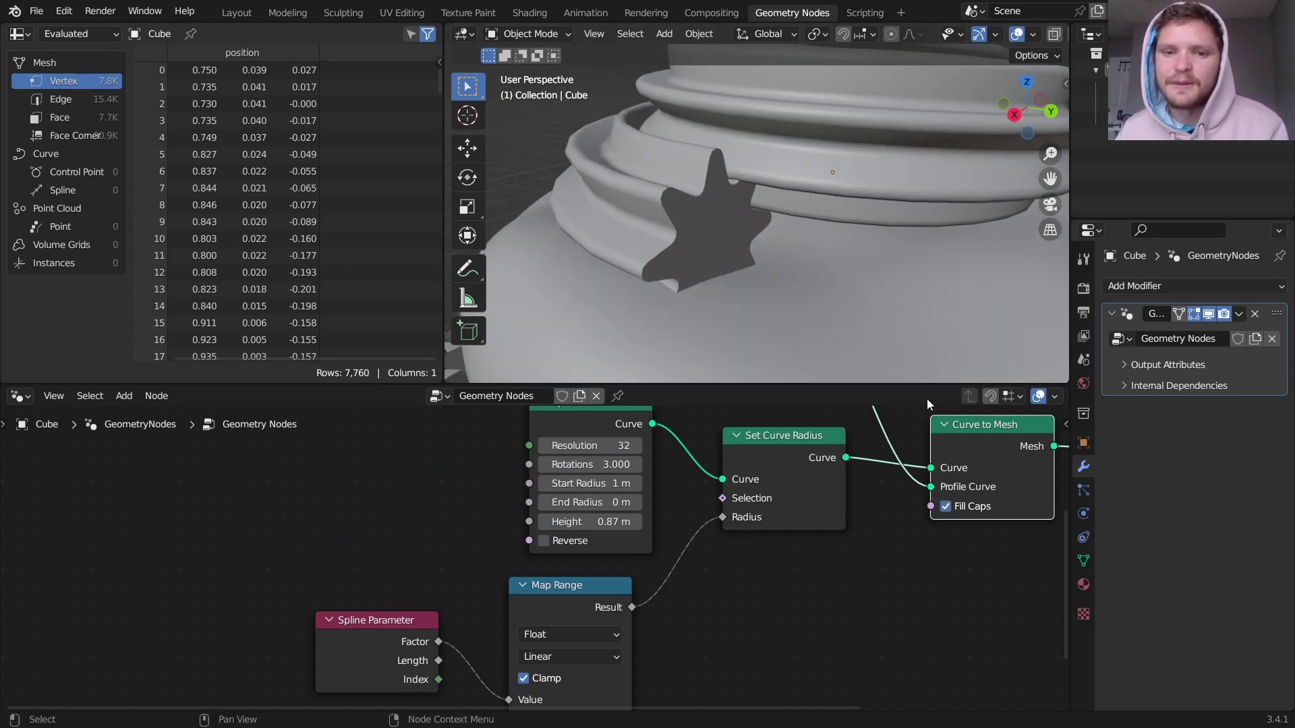
scroll(800, 252, down, 5)
middle_drag(800, 252, 828, 261)
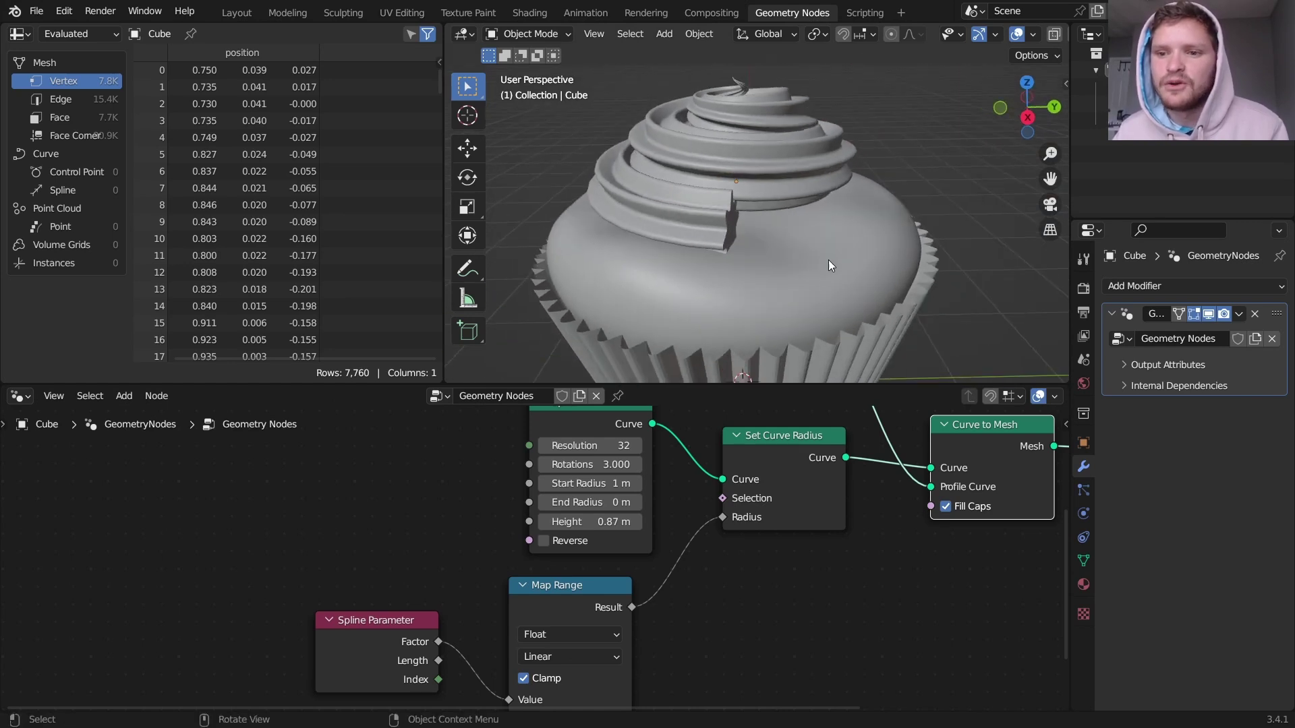
Apply the topping's Geometry Nodes modifier and switch to the Sculpting workspace with the topping's open end in view.
key(ctrl+a)
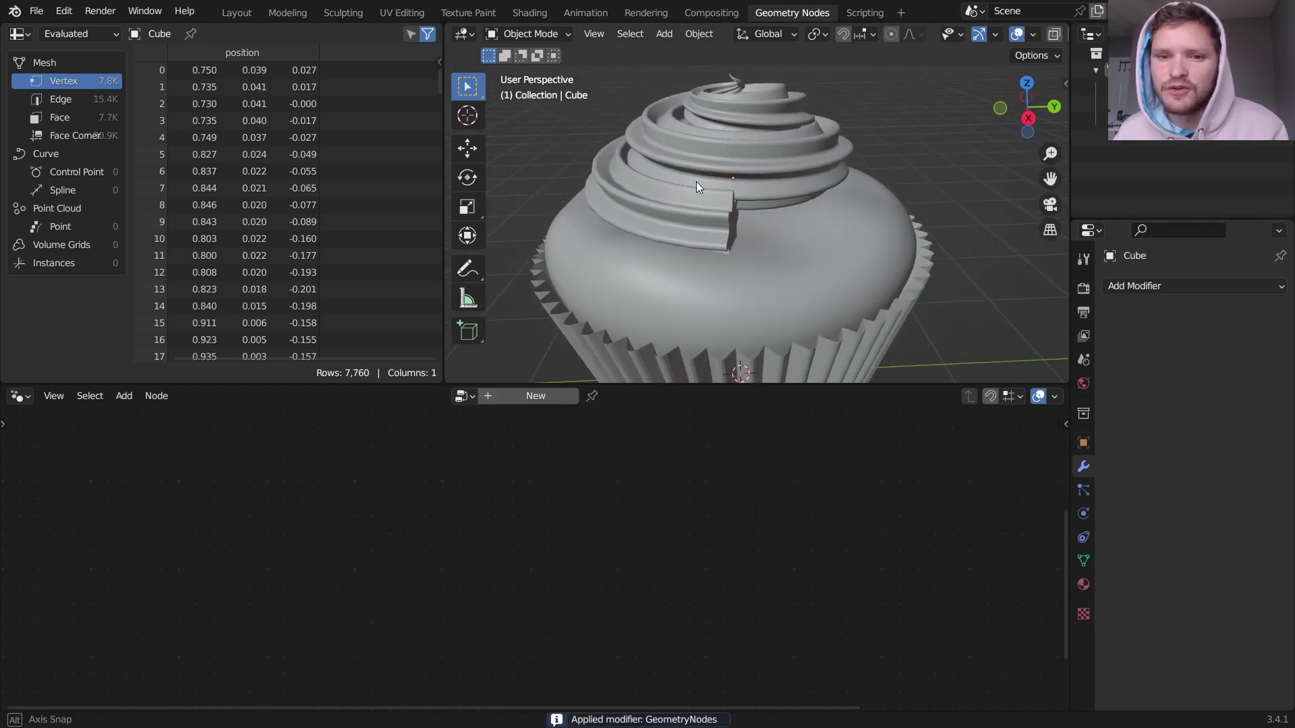
middle_drag(696, 181, 727, 167)
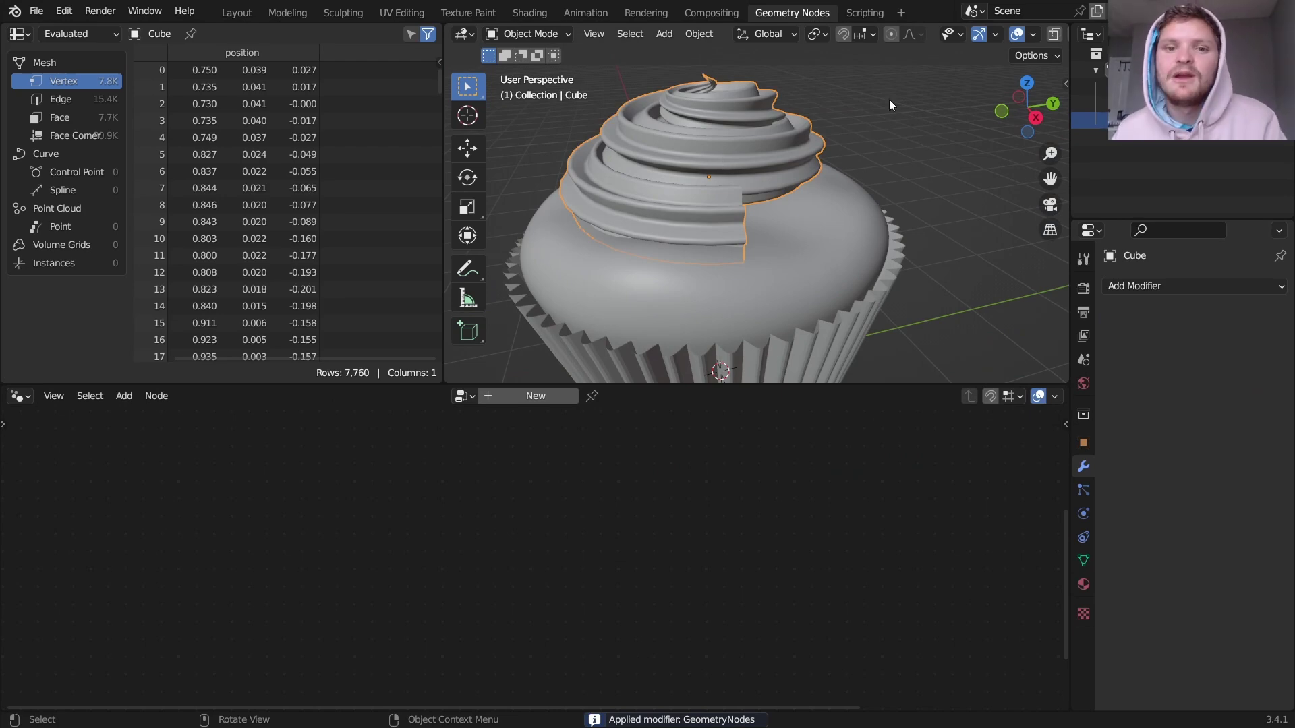
click(343, 13)
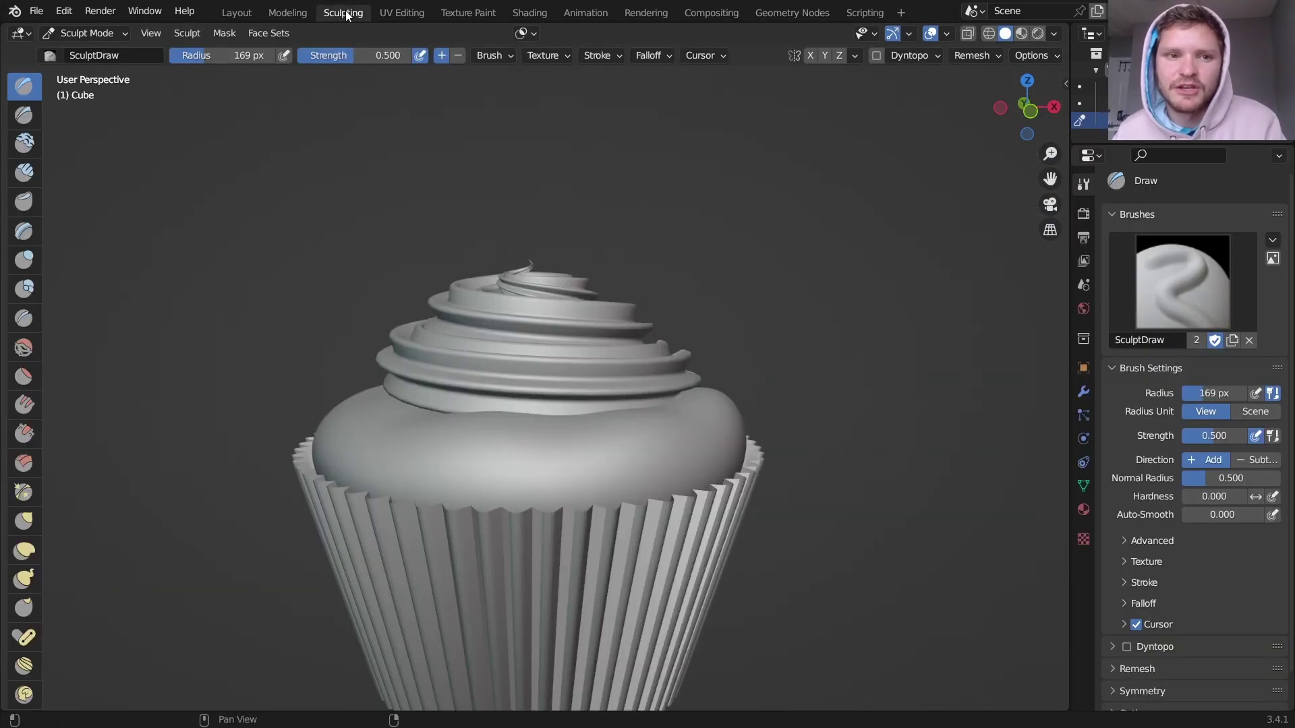
middle_drag(611, 323, 664, 330)
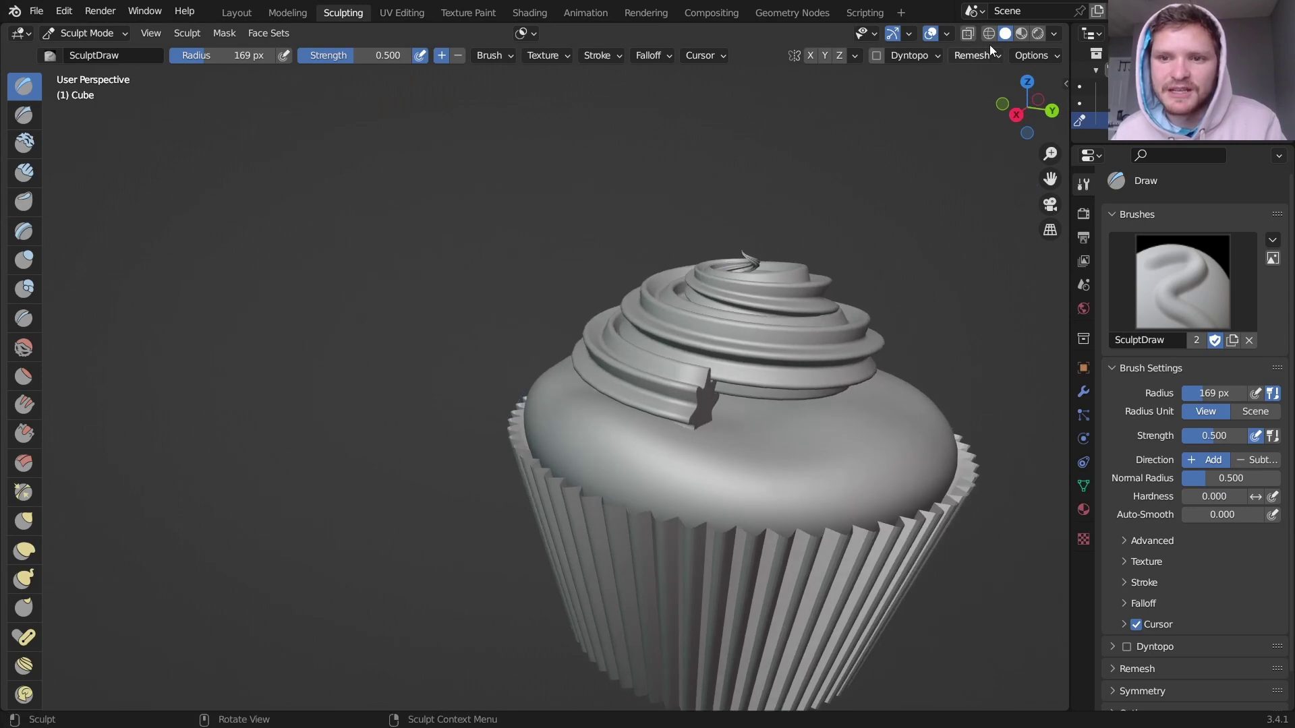
Enable Dyntopo for the topping with a detail size of 6 px.
click(877, 56)
click(914, 55)
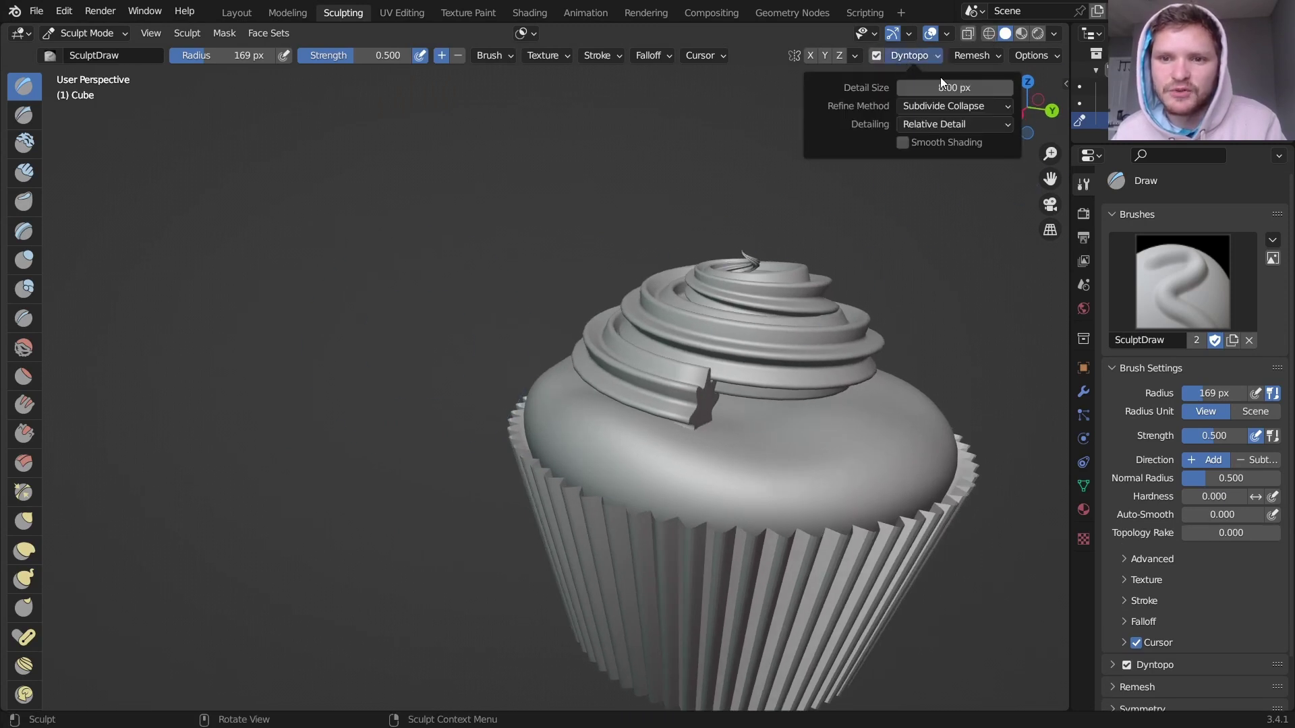
click(952, 87)
text(6)
key(Return)
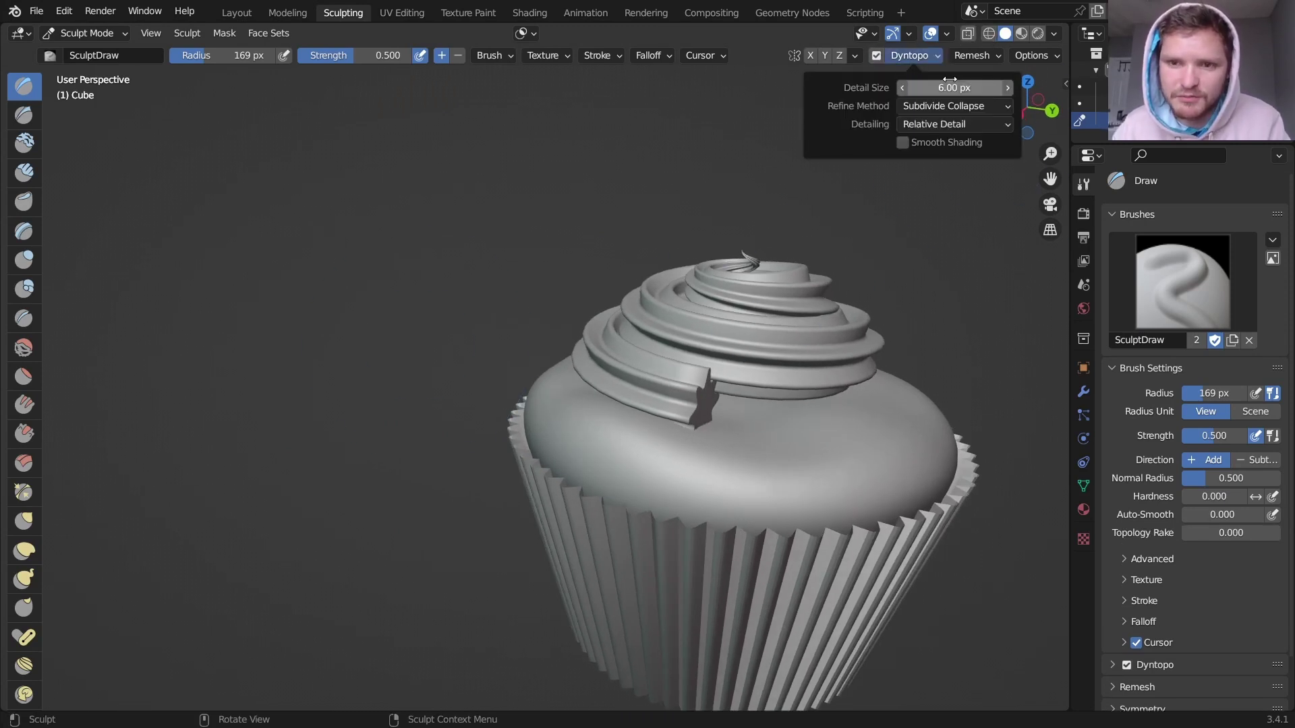
Sculpt the topping's flat star-shaped end with the Draw brush to soften its edges.
scroll(702, 398, up, 5)
scroll(586, 376, up, 3)
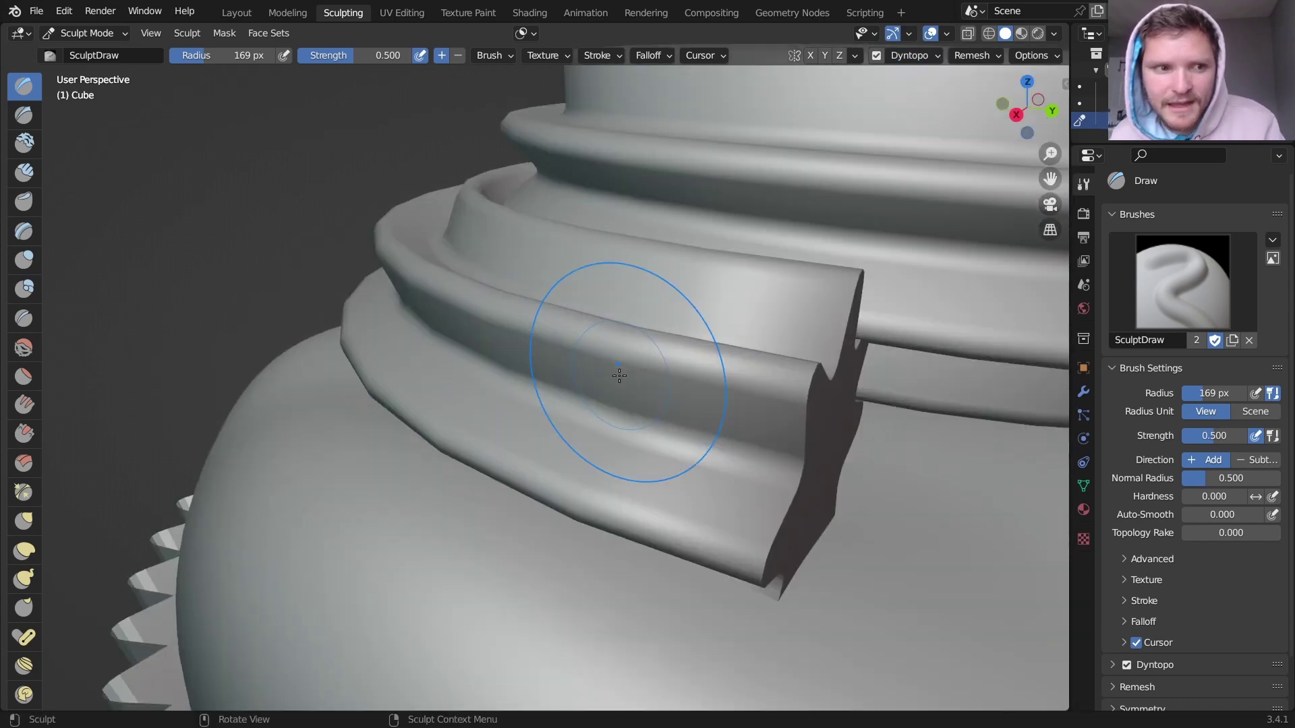
mouse_move(624, 367)
shift+middle_down()
mouse_move(491, 358)
mouse_move(572, 378)
shift+middle_up()
mouse_move(651, 395)
mouse_down()
mouse_move(676, 404)
mouse_move(672, 445)
mouse_move(694, 486)
mouse_move(661, 547)
mouse_move(762, 465)
mouse_move(776, 398)
mouse_move(749, 317)
mouse_move(718, 362)
mouse_up()
scroll(718, 363, down, 4)
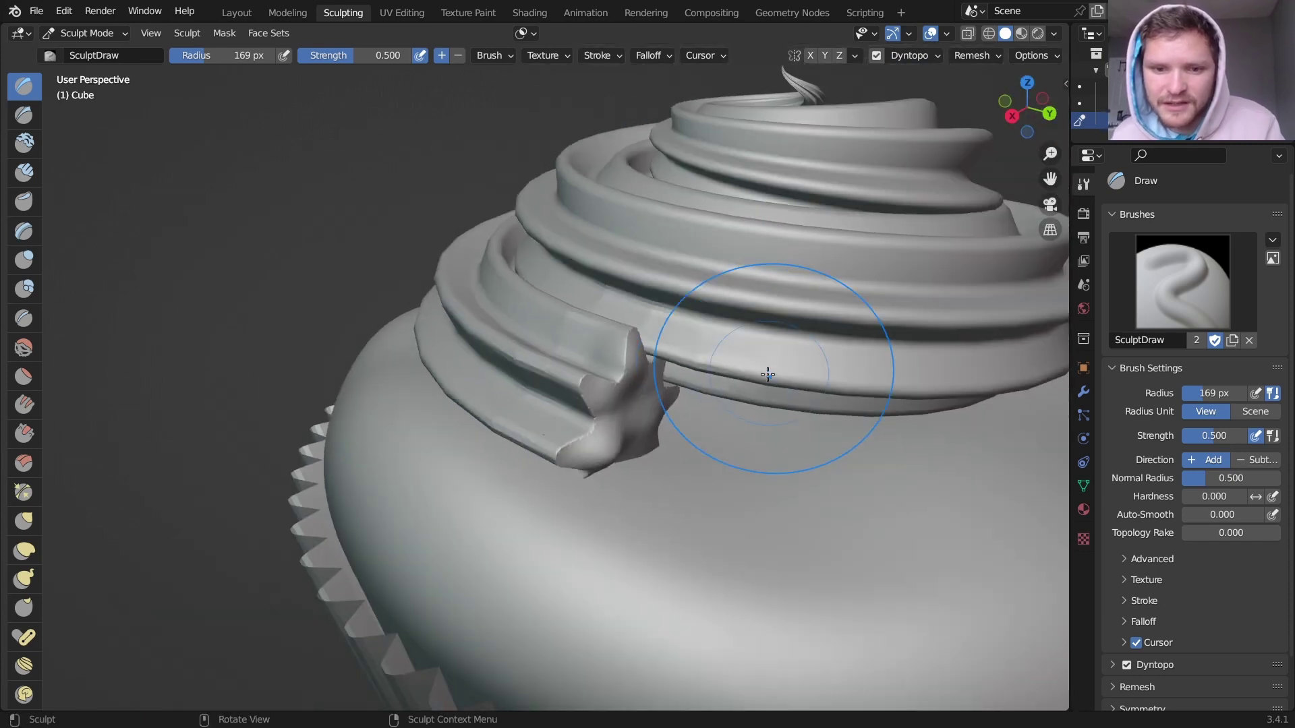
Enlarge the Draw brush to a radius of 198 px and round off the end of the topping's lowest coil.
key(f)
click(796, 412)
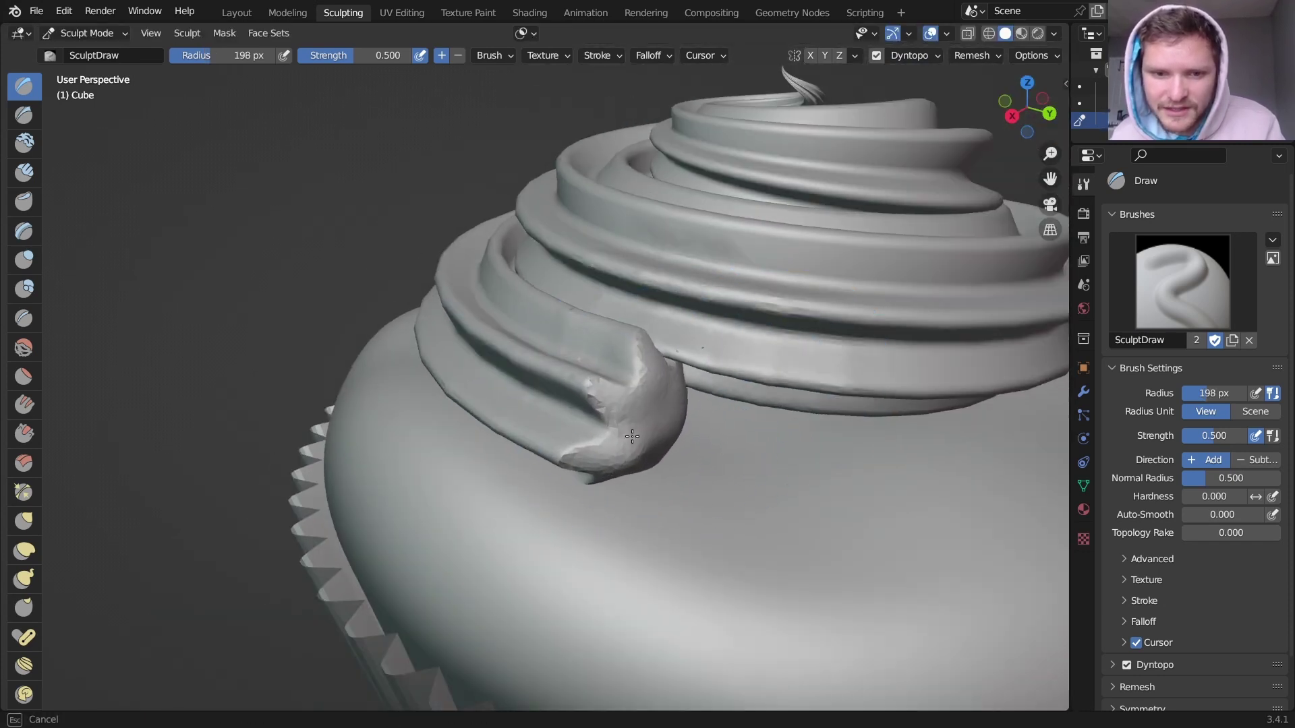
middle_drag(643, 396, 685, 410)
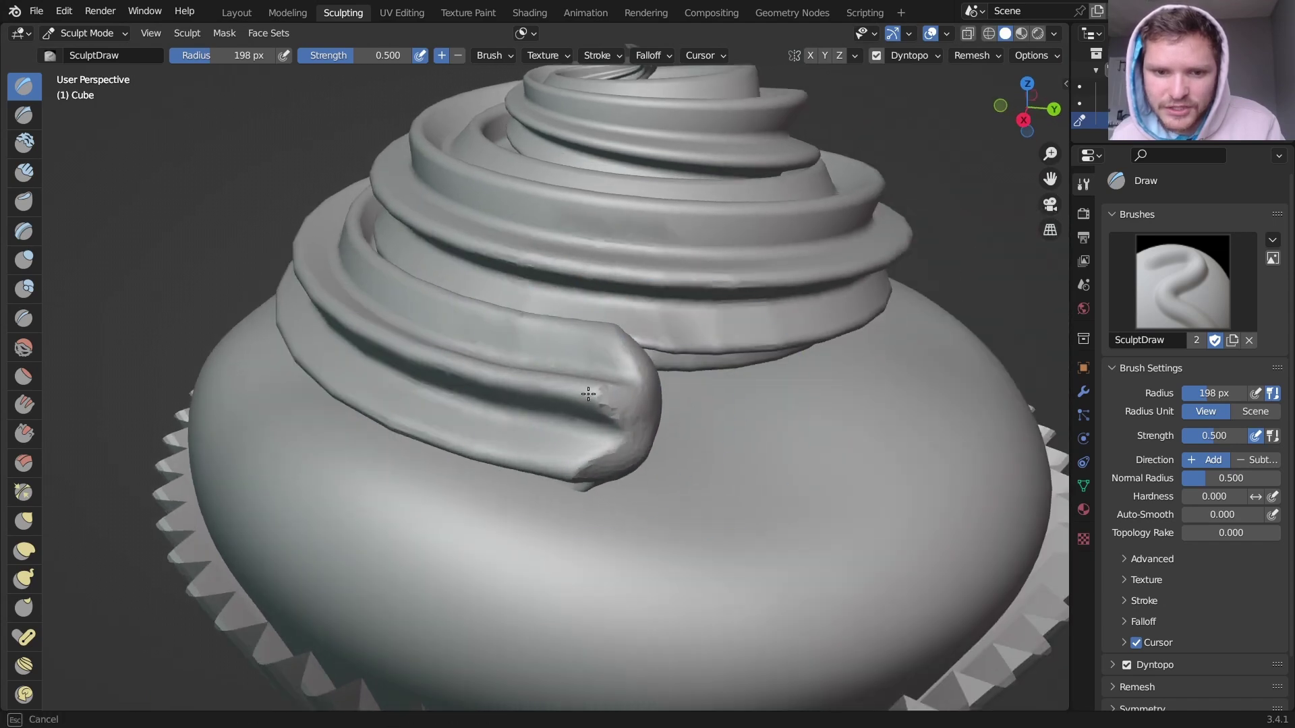
middle_drag(588, 394, 762, 350)
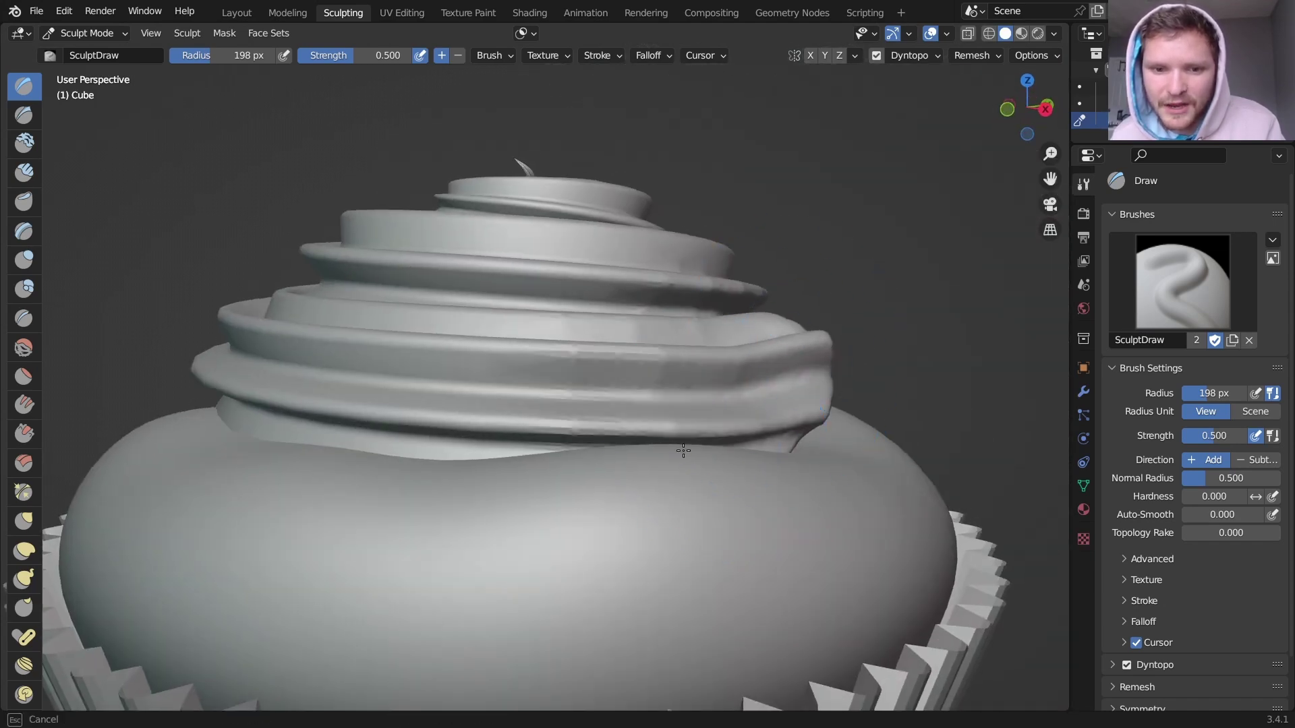
Sculpt along the lower edges of the topping's bottom coils with the Draw brush to make them thicker and wavier.
middle_drag(549, 463, 775, 413)
shift+drag(629, 418, 553, 388)
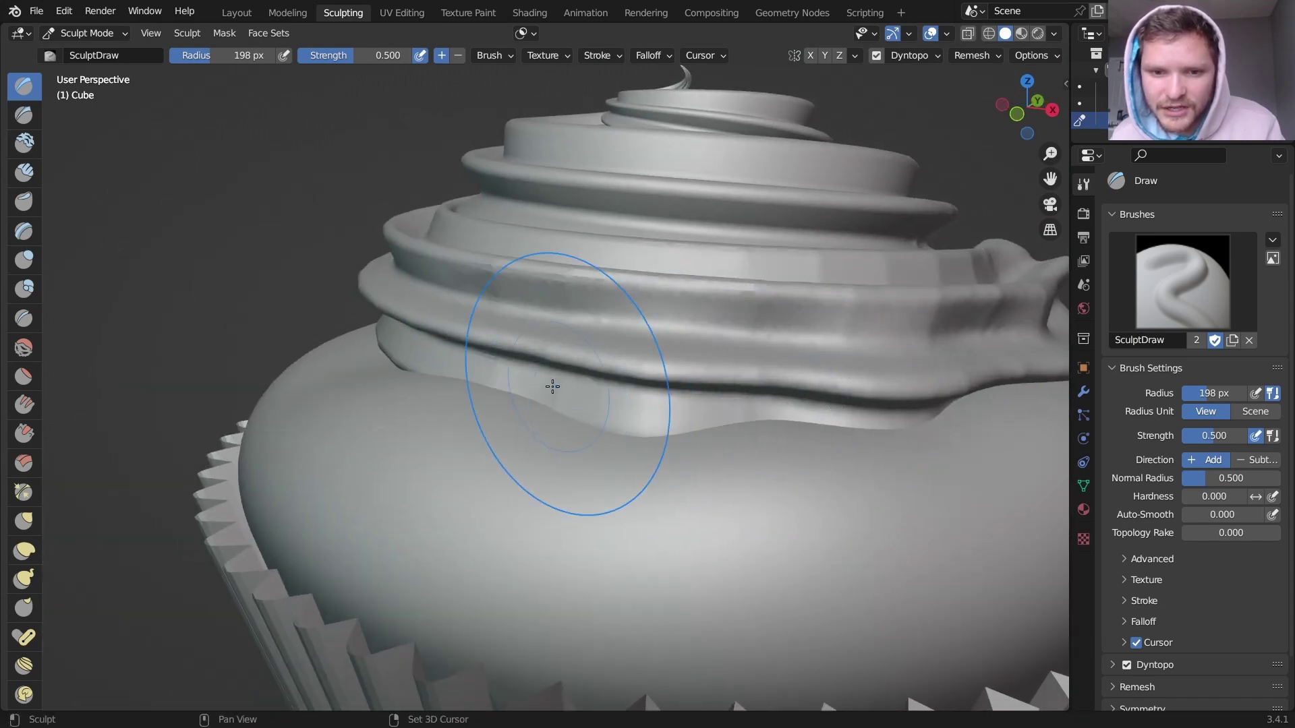
middle_drag(553, 387, 802, 408)
shift+drag(658, 408, 562, 404)
mouse_move(562, 403)
shift+middle_down()
mouse_move(671, 417)
mouse_move(644, 412)
shift+middle_up()
mouse_move(557, 397)
shift+middle_down()
mouse_move(728, 427)
mouse_move(651, 407)
mouse_move(708, 408)
shift+middle_up()
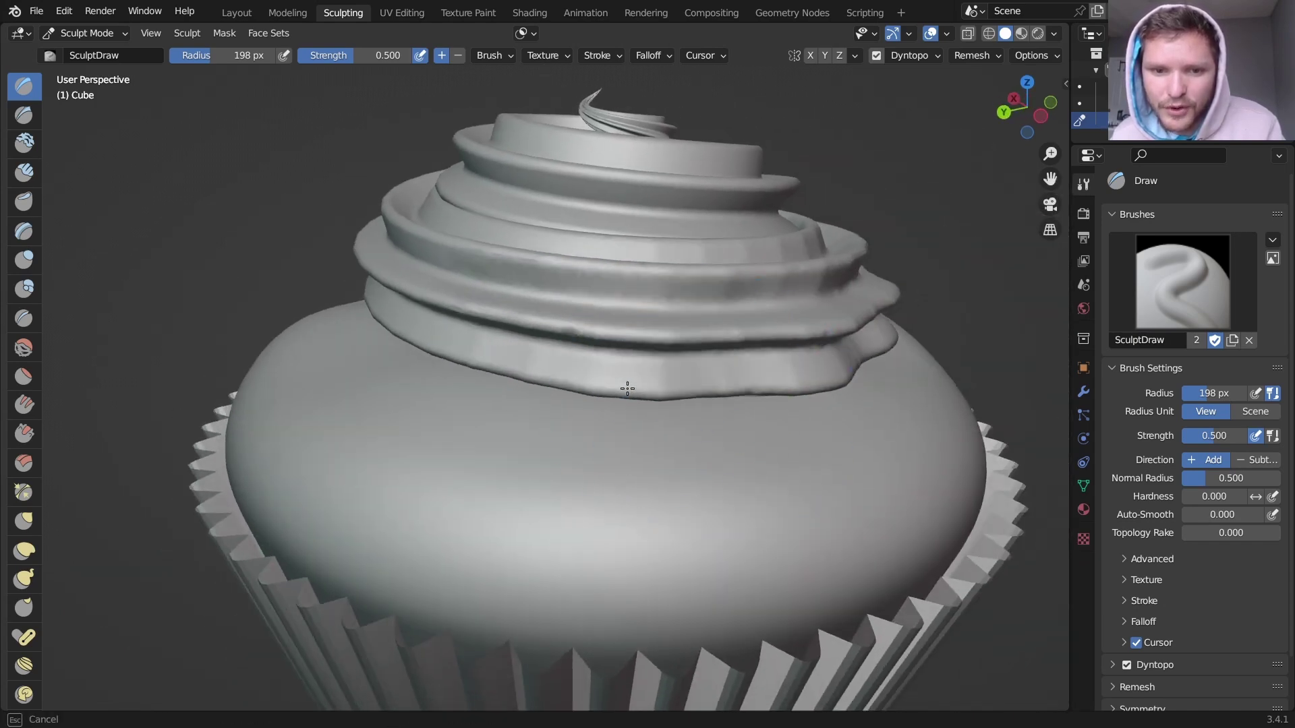
mouse_move(497, 347)
middle_down()
mouse_move(757, 376)
mouse_move(689, 376)
mouse_move(809, 362)
mouse_move(776, 372)
middle_up()
mouse_move(793, 364)
mouse_down()
mouse_move(755, 327)
mouse_move(721, 362)
mouse_up()
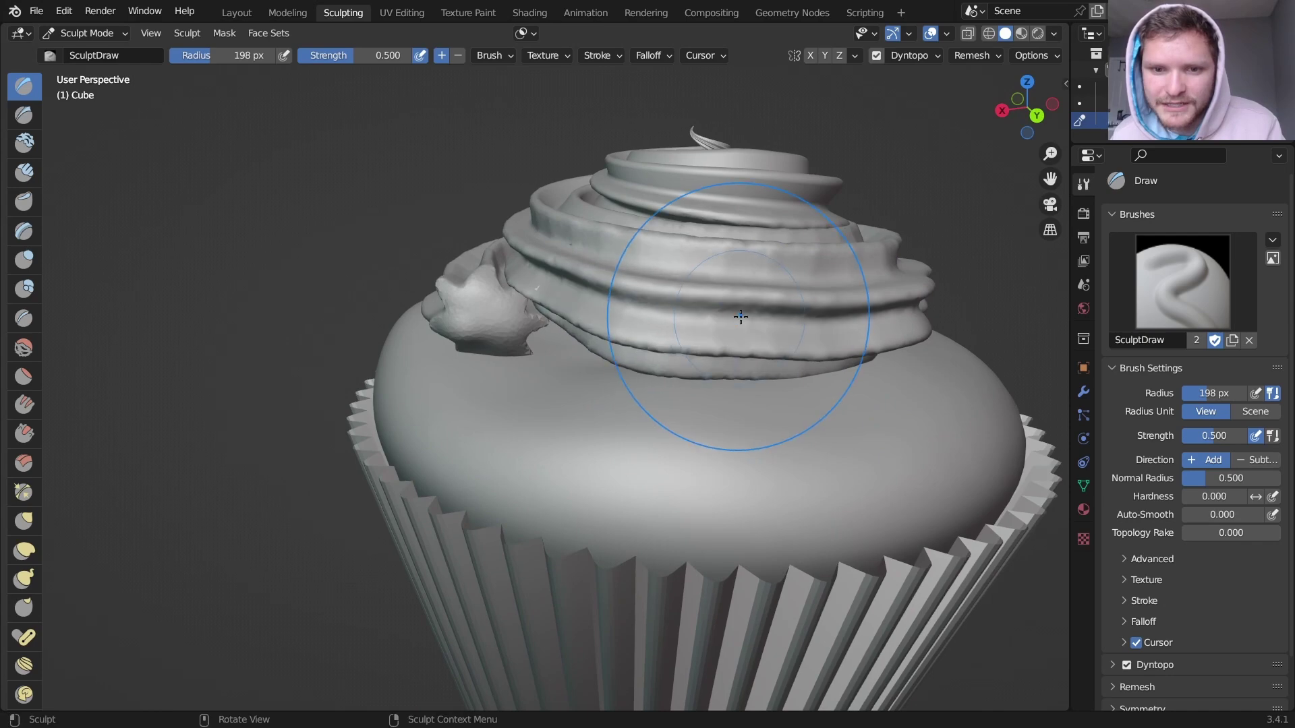
Build up the topping's front coils beside the rounded open end with the Draw brush at 198 px.
middle_drag(740, 317, 861, 330)
scroll(861, 330, down, 3)
scroll(550, 331, up, 3)
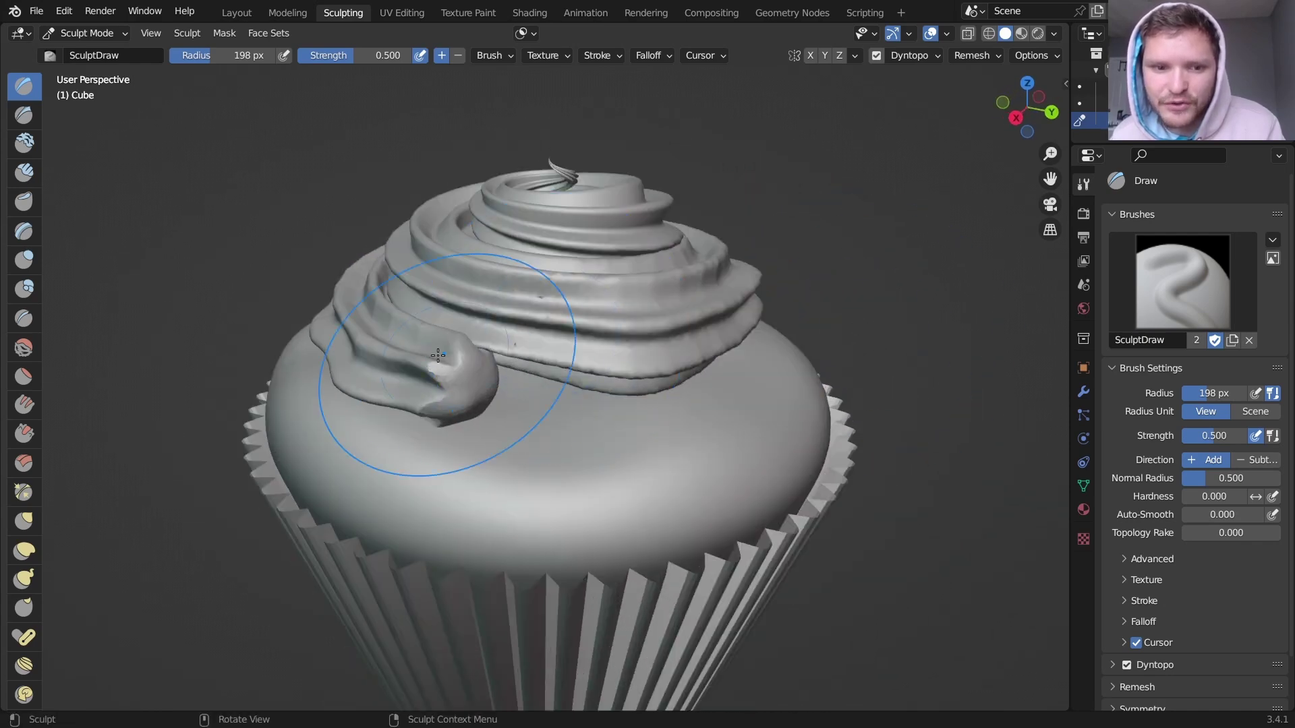
shift+middle_drag(438, 355, 607, 374)
scroll(607, 374, up, 2)
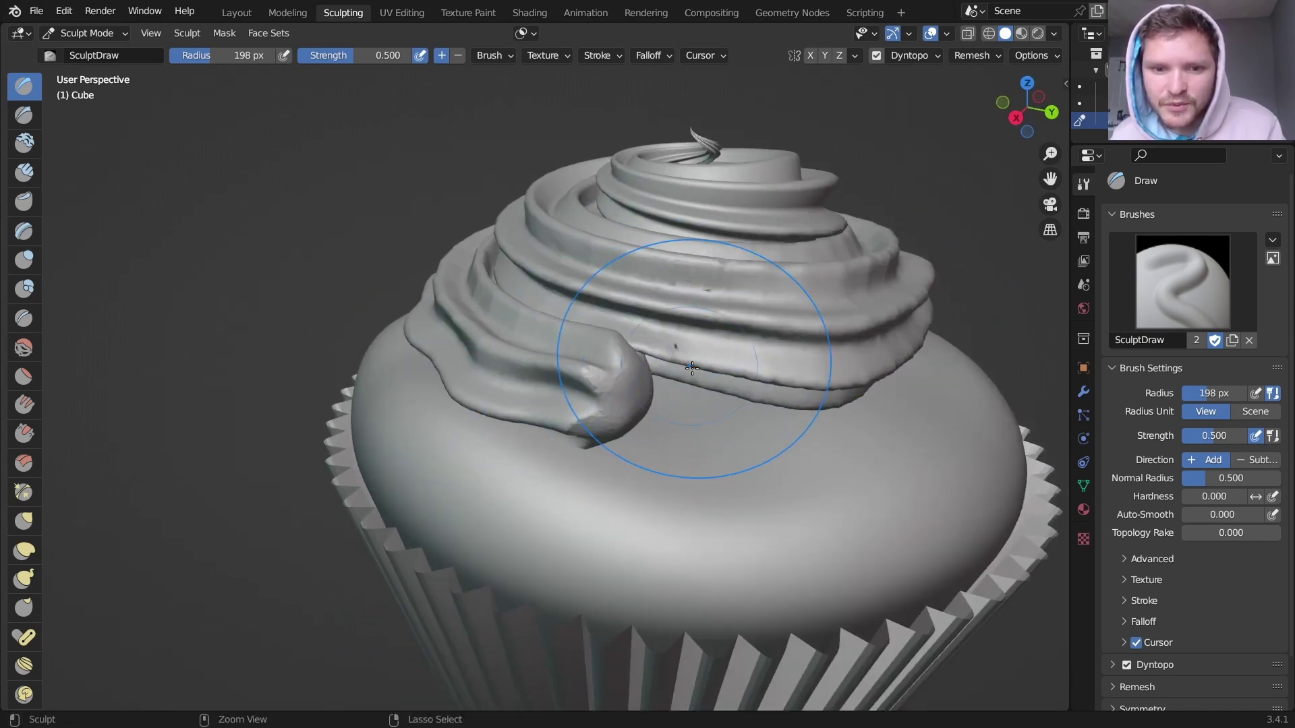
shift+middle_drag(720, 282, 663, 414)
scroll(660, 342, up, 2)
shift+middle_drag(660, 343, 583, 465)
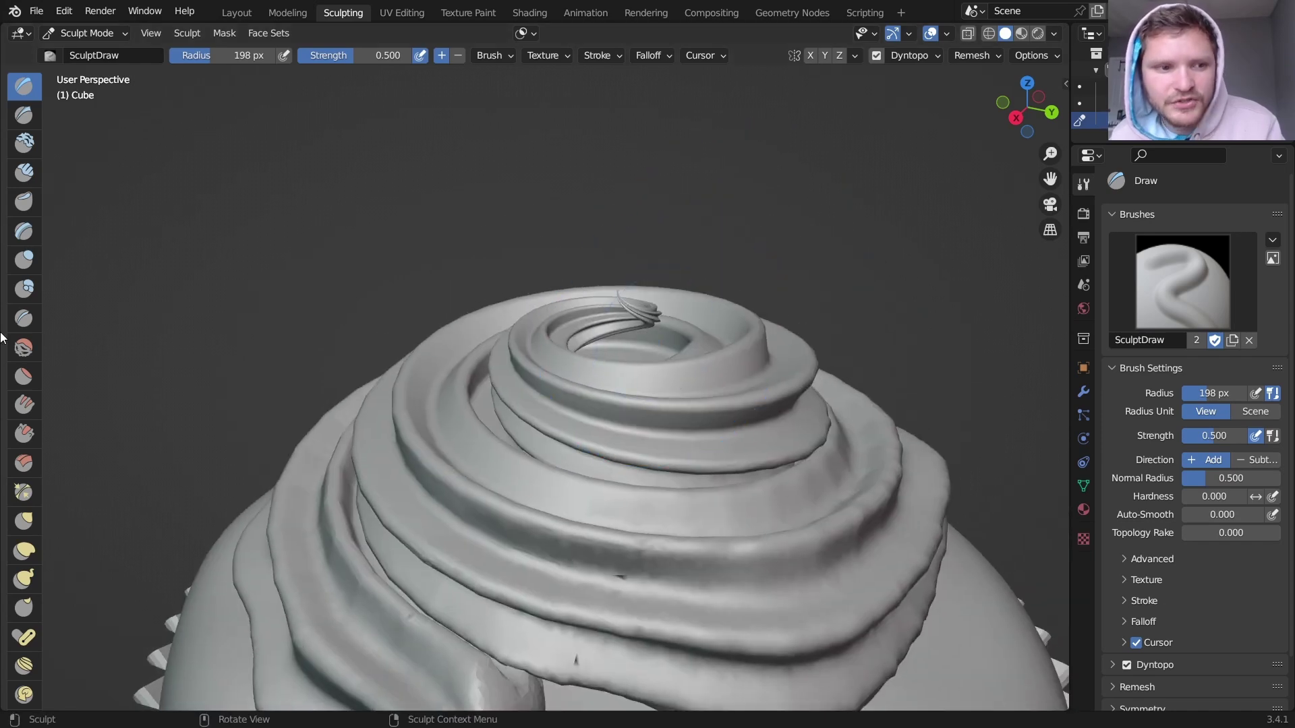
Inflate the topping's thin peak tip and its uppermost coil with the Inflate brush at a 198 px radius.
click(13, 263)
scroll(691, 246, up, 5)
shift+middle_drag(773, 215, 710, 277)
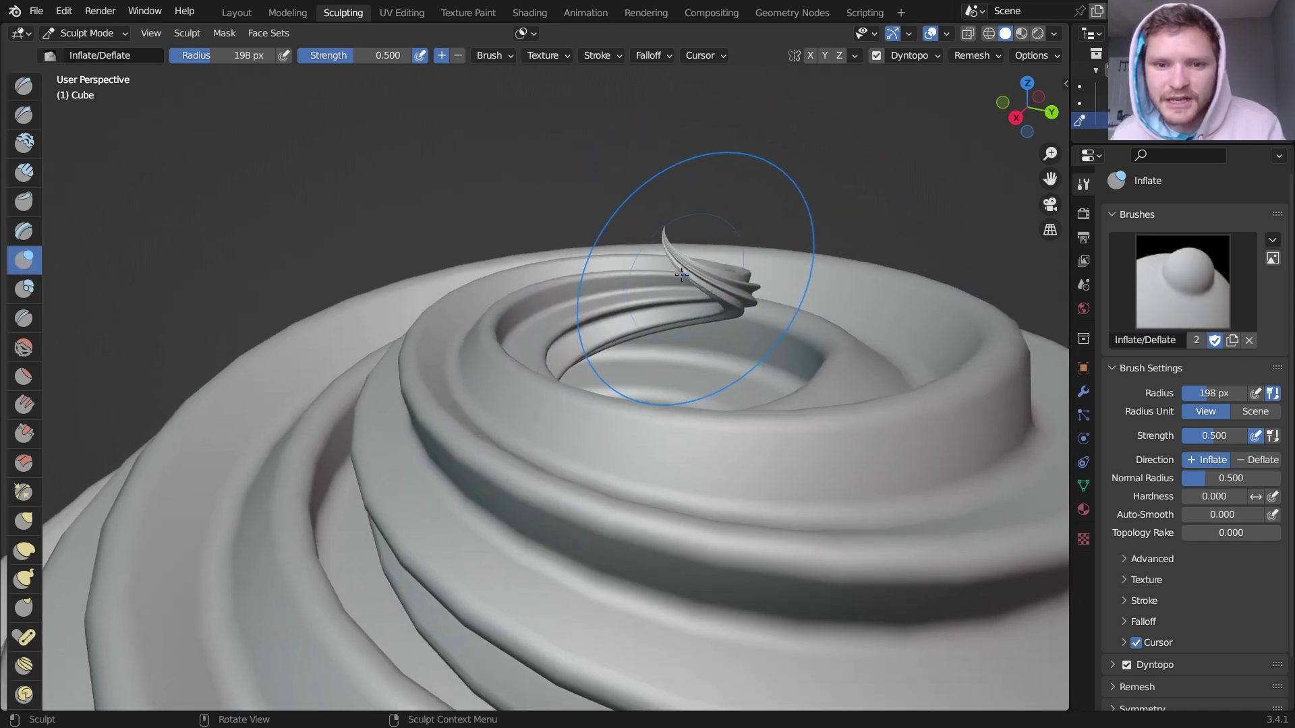
drag(719, 286, 687, 257)
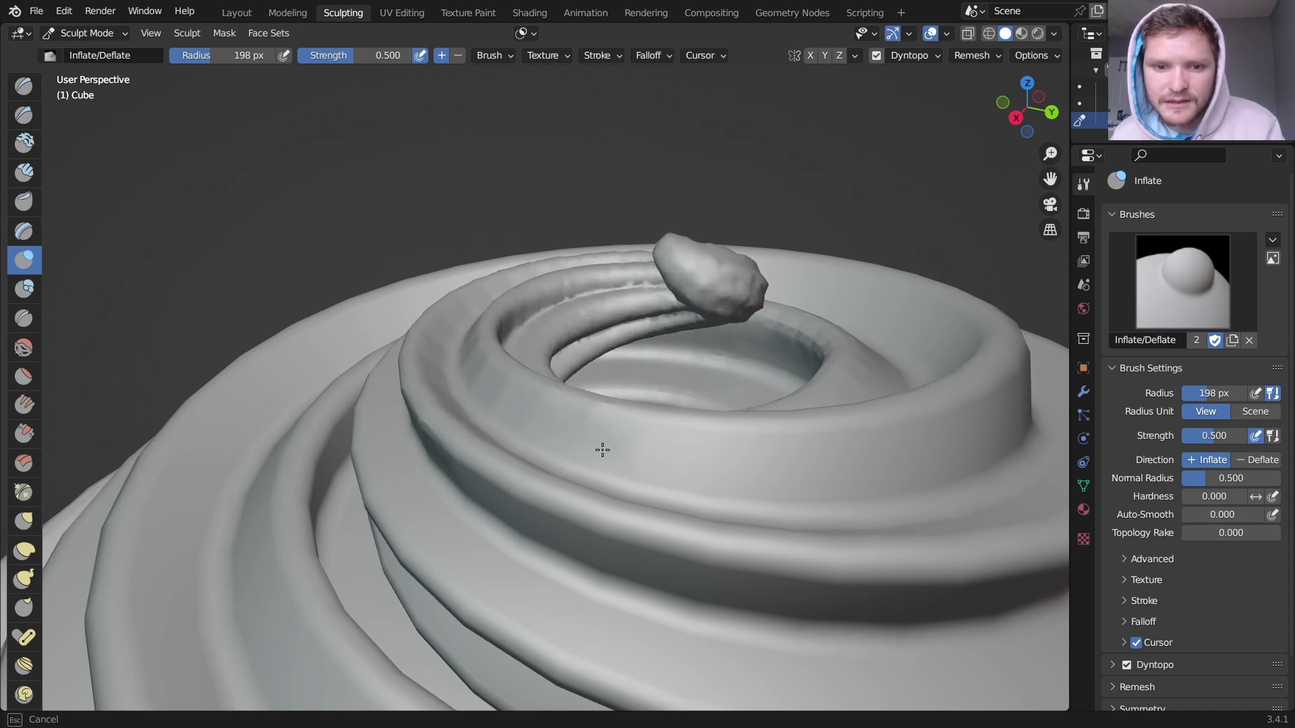
mouse_move(602, 450)
mouse_down()
mouse_move(634, 367)
mouse_move(700, 343)
mouse_up()
scroll(610, 398, down, 6)
scroll(605, 373, up, 6)
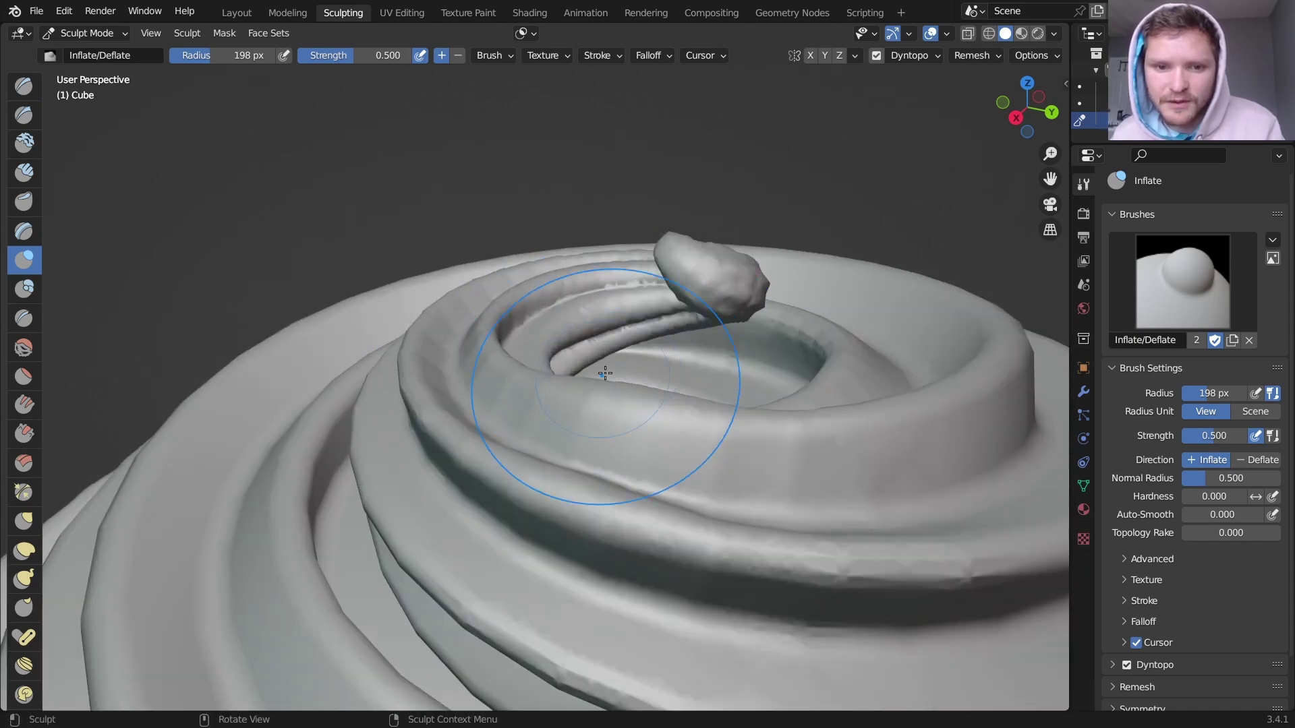
mouse_move(605, 373)
middle_down()
mouse_move(573, 390)
mouse_move(598, 380)
mouse_move(588, 322)
middle_up()
Enlarge the Inflate brush to 249 px and puff up the tip and upper coils of the topping further.
key(f)
click(613, 360)
scroll(607, 371, down, 3)
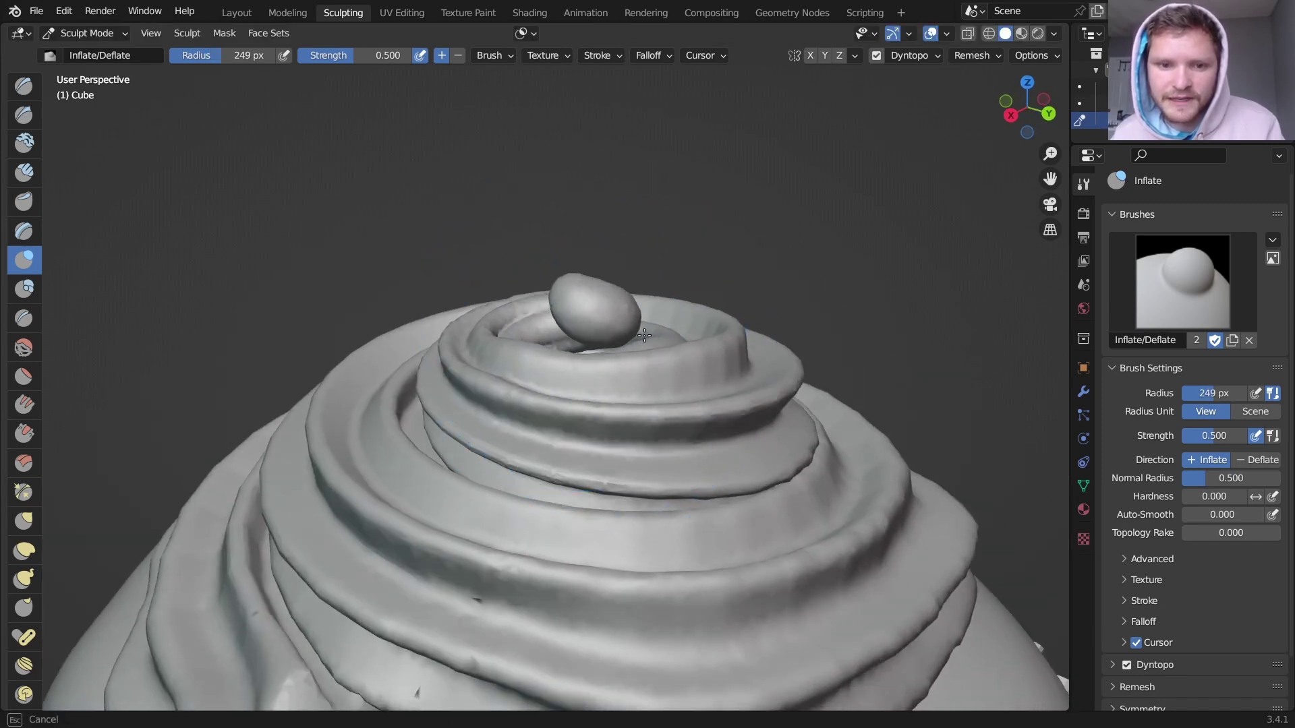
drag(644, 336, 584, 341)
scroll(582, 343, down, 3)
middle_drag(560, 403, 660, 397)
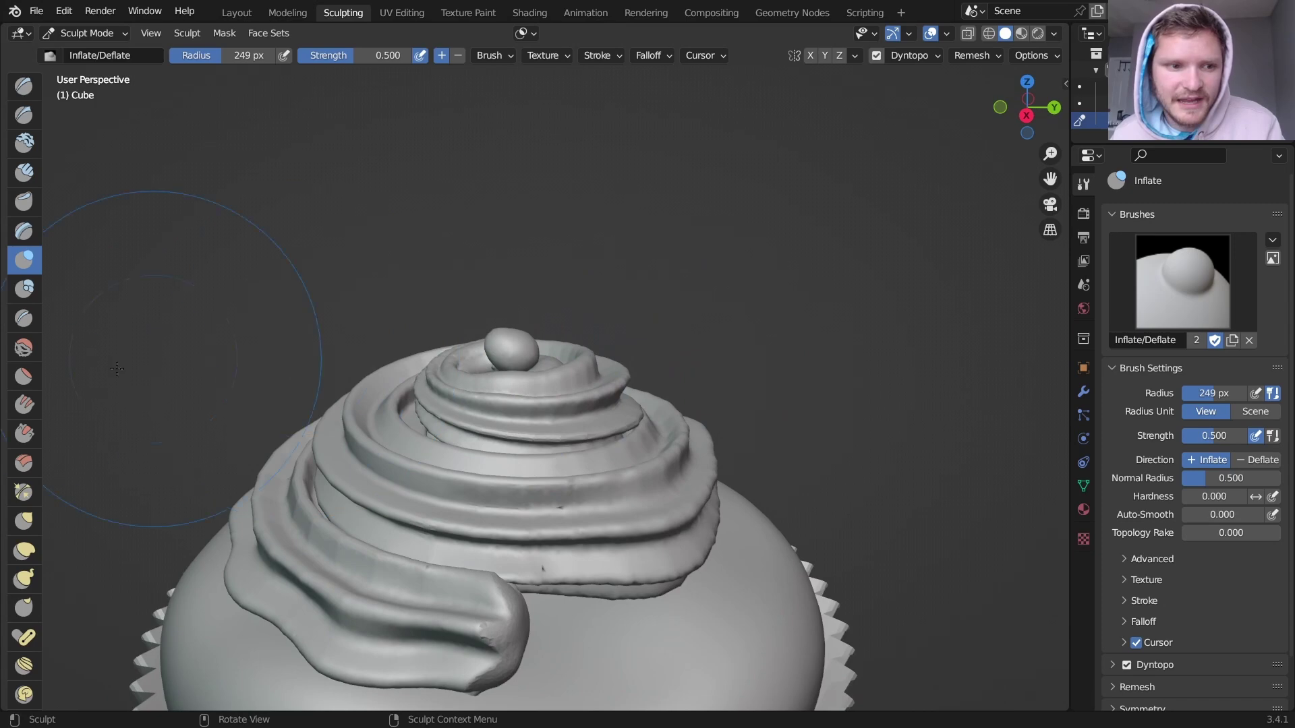
Smooth the swollen tip into the topping's uppermost coil with the Smooth brush at strength 0.700.
click(24, 346)
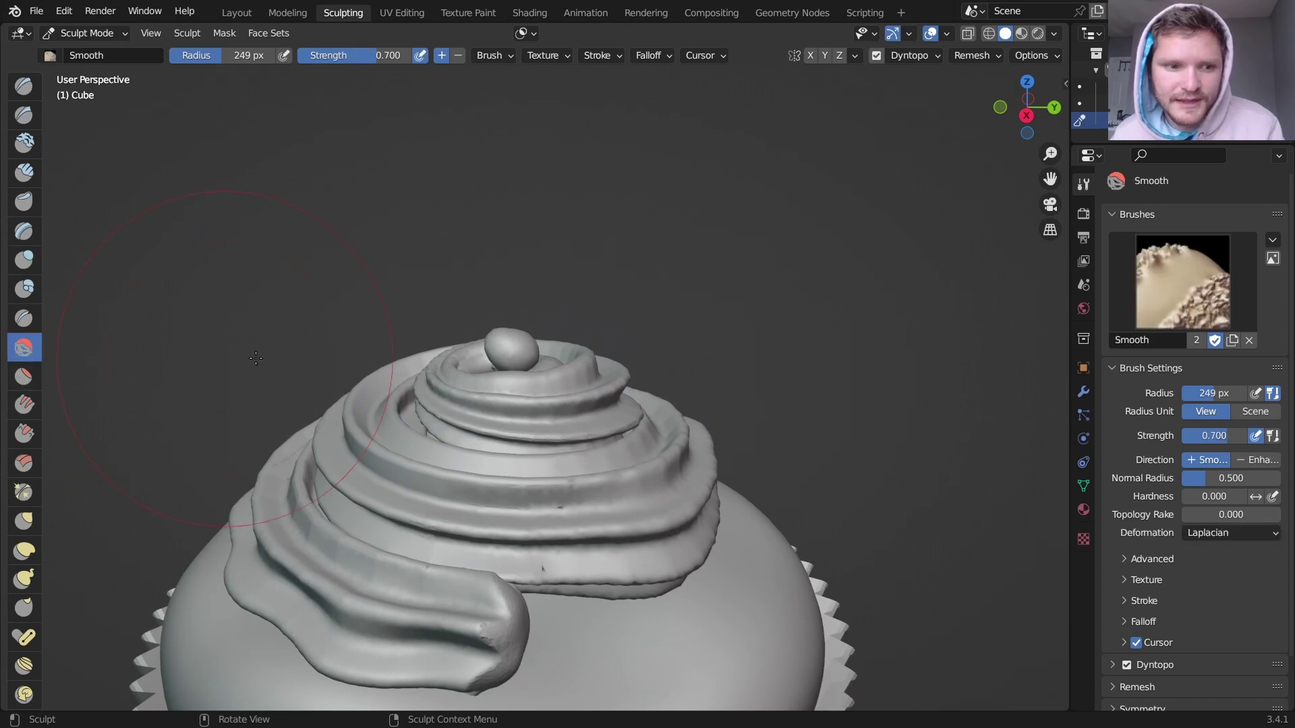
scroll(491, 327, up, 3)
mouse_move(492, 327)
middle_down()
mouse_move(571, 394)
mouse_move(539, 368)
middle_up()
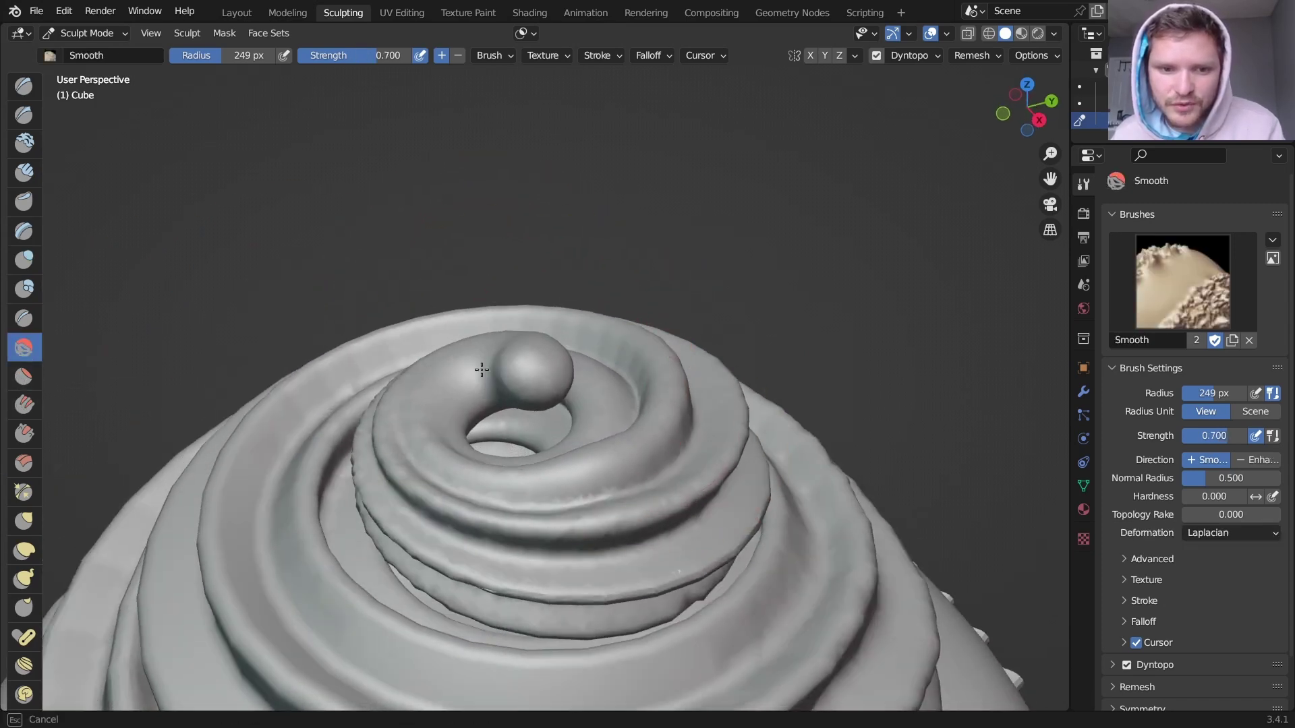
mouse_move(481, 370)
mouse_down()
mouse_move(526, 376)
mouse_move(520, 477)
mouse_move(629, 447)
mouse_up()
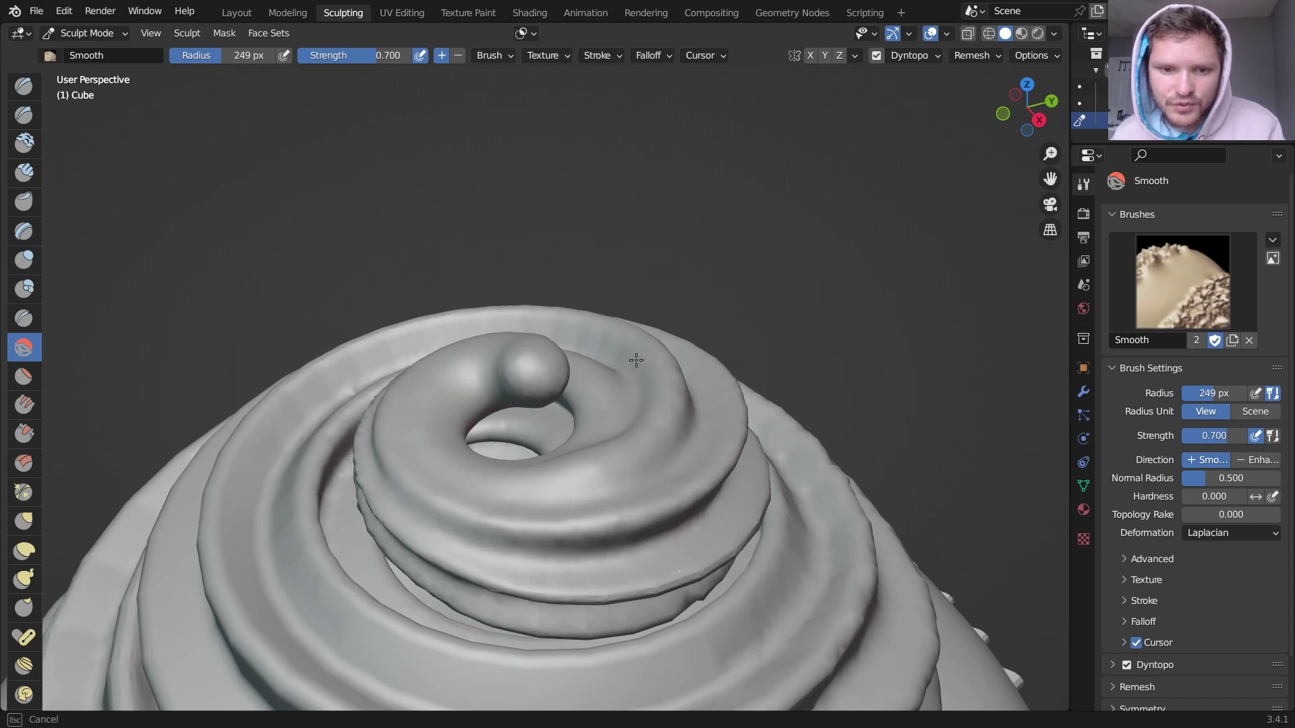
scroll(451, 331, down, 3)
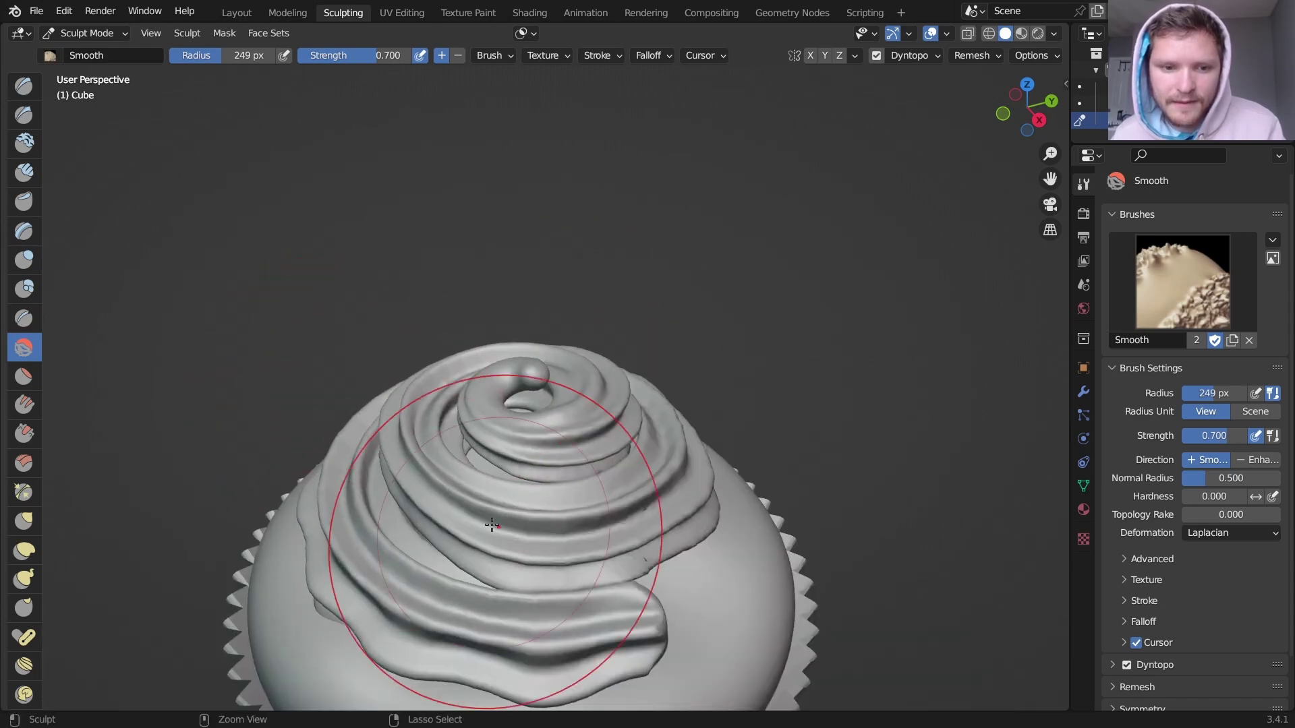
Smooth the middle and lower coils around the topping with the Smooth brush, undoing an unwanted stroke.
middle_drag(529, 506, 662, 451)
middle_drag(780, 419, 737, 308)
drag(738, 308, 648, 285)
key(ctrl+z)
mouse_move(545, 538)
shift+middle_down()
mouse_move(594, 390)
mouse_move(571, 477)
mouse_move(614, 428)
mouse_move(485, 426)
mouse_move(697, 436)
mouse_move(577, 380)
shift+middle_up()
scroll(571, 477, down, 3)
scroll(613, 428, up, 3)
middle_drag(499, 373, 675, 437)
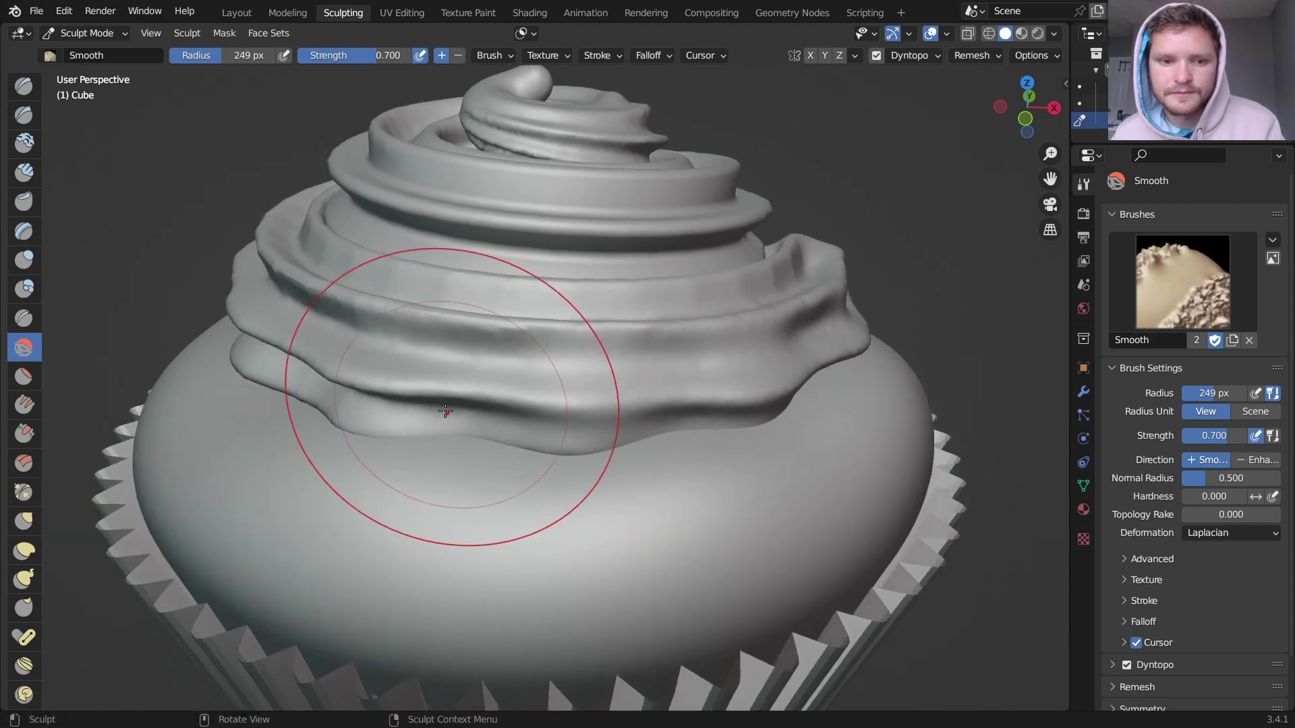
mouse_move(452, 377)
middle_down()
mouse_move(523, 440)
mouse_move(673, 471)
mouse_move(511, 431)
mouse_move(524, 468)
mouse_move(598, 456)
middle_up()
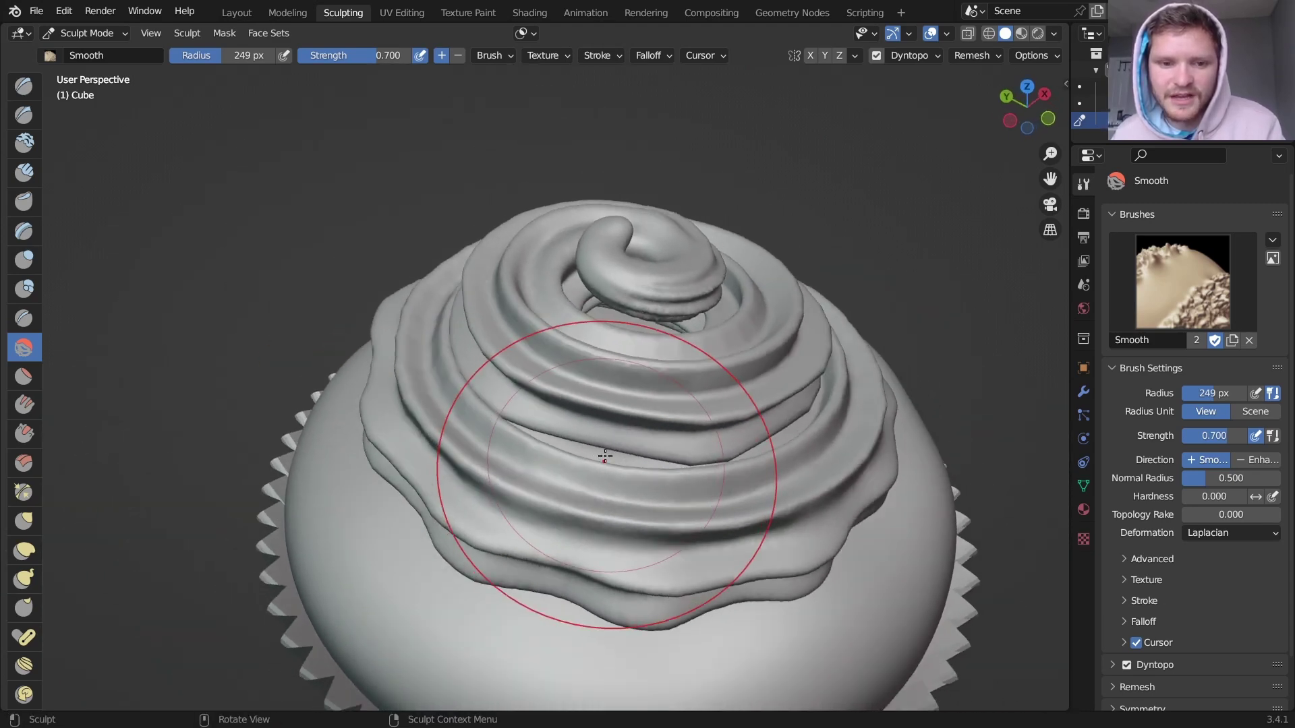
Reduce the Smooth brush to a radius of 189 px and smooth the coils on the topping's back side.
key(f)
click(821, 549)
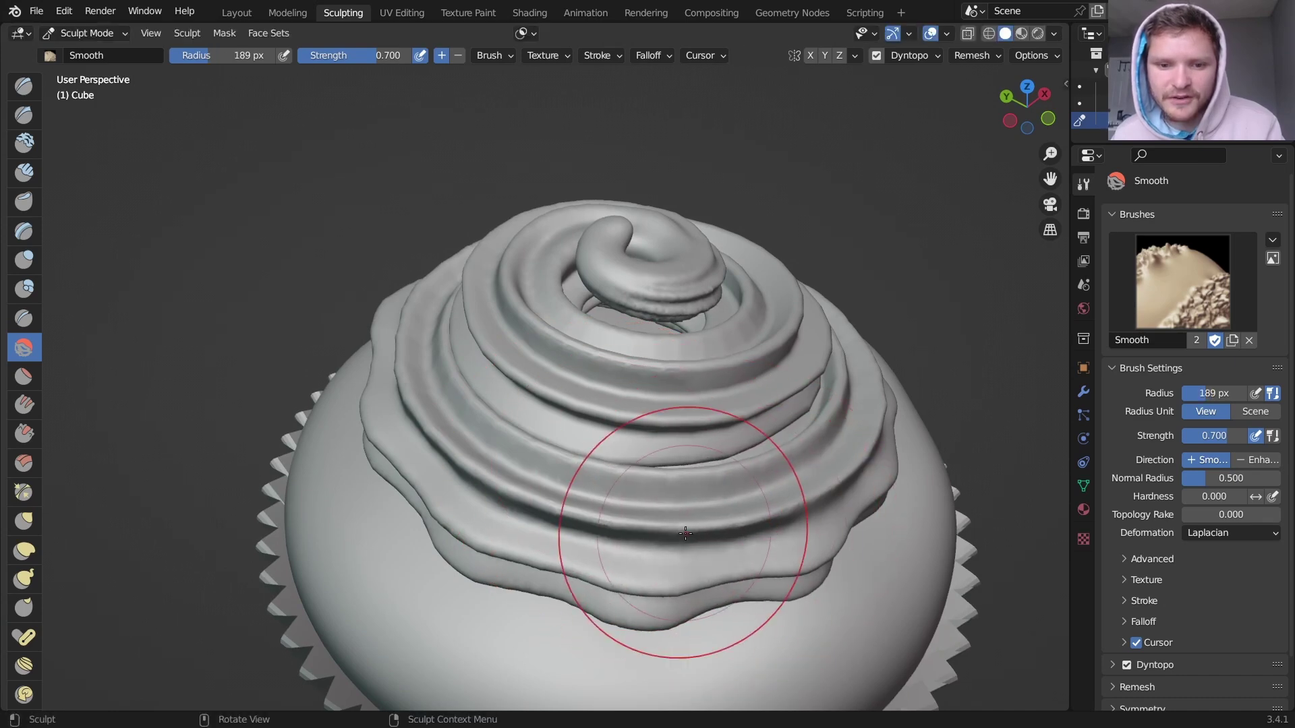
middle_drag(566, 497, 620, 467)
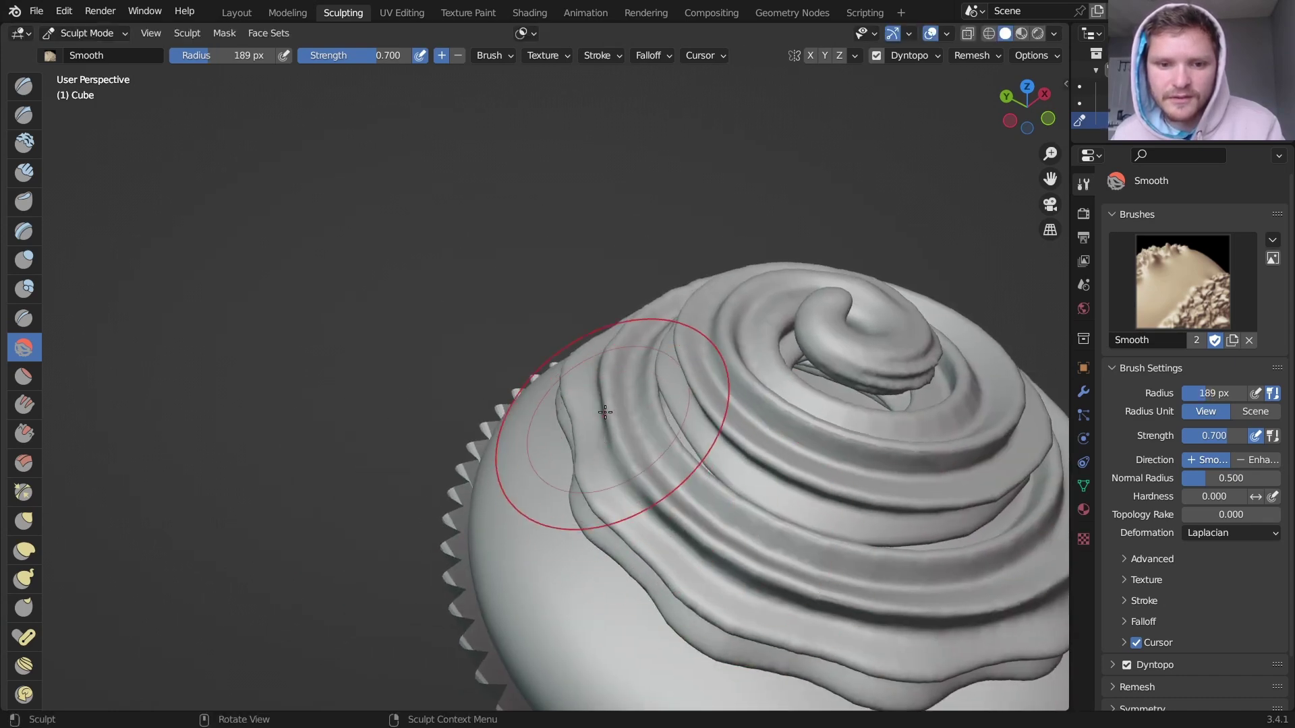
middle_drag(605, 412, 414, 421)
scroll(702, 419, up, 2)
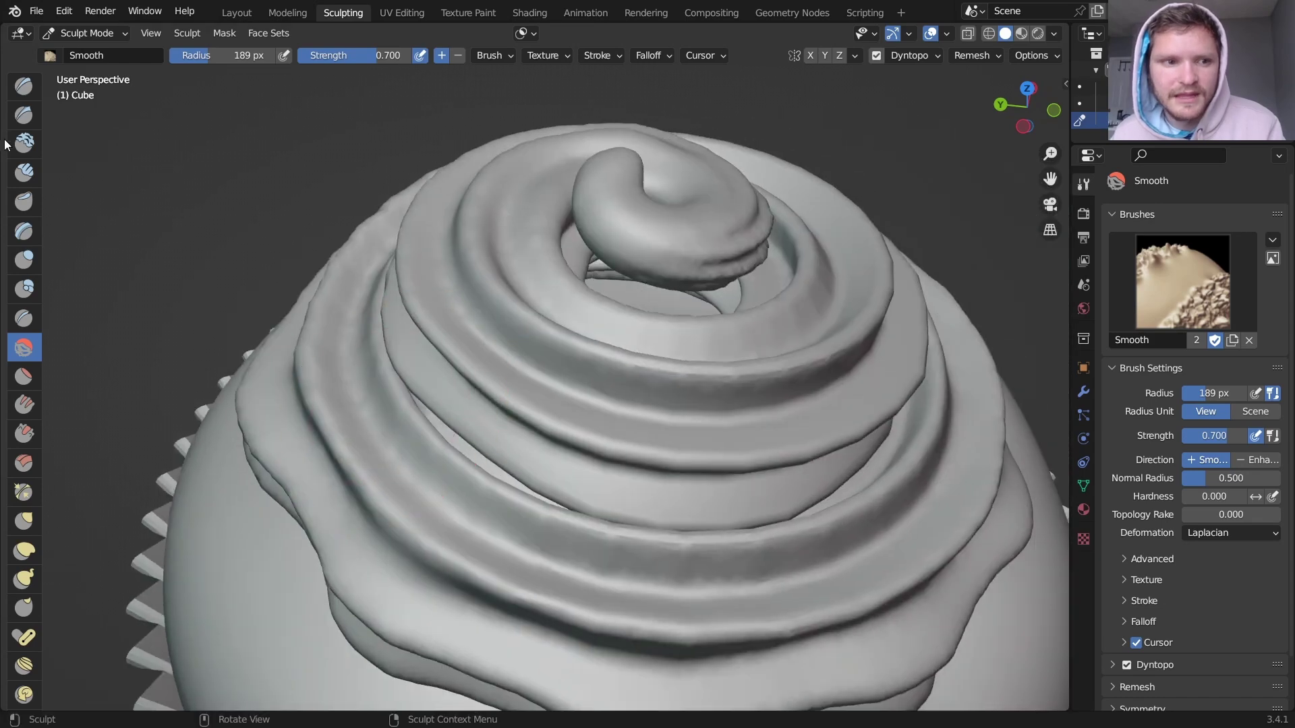
Thicken the topping's middle coils with the Draw brush to narrow the gaps between them.
click(23, 86)
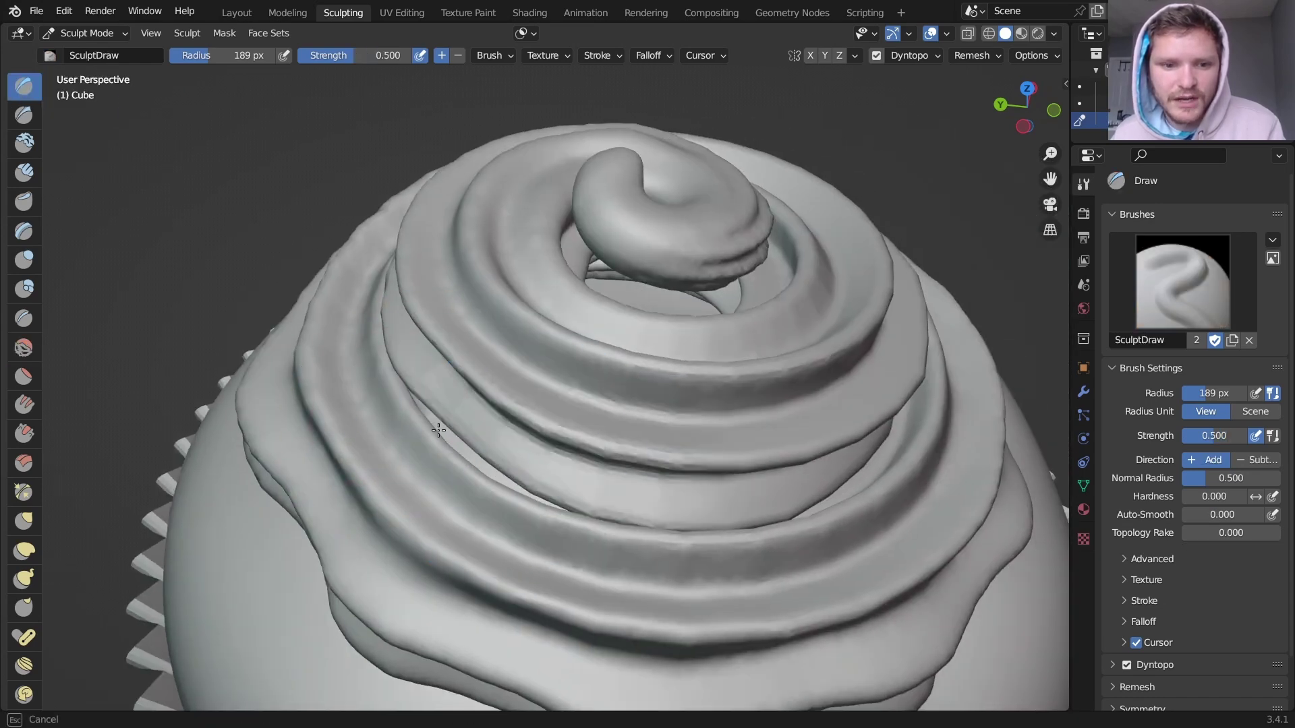
drag(405, 398, 492, 432)
mouse_move(757, 482)
mouse_down()
mouse_move(808, 499)
mouse_move(834, 445)
mouse_up()
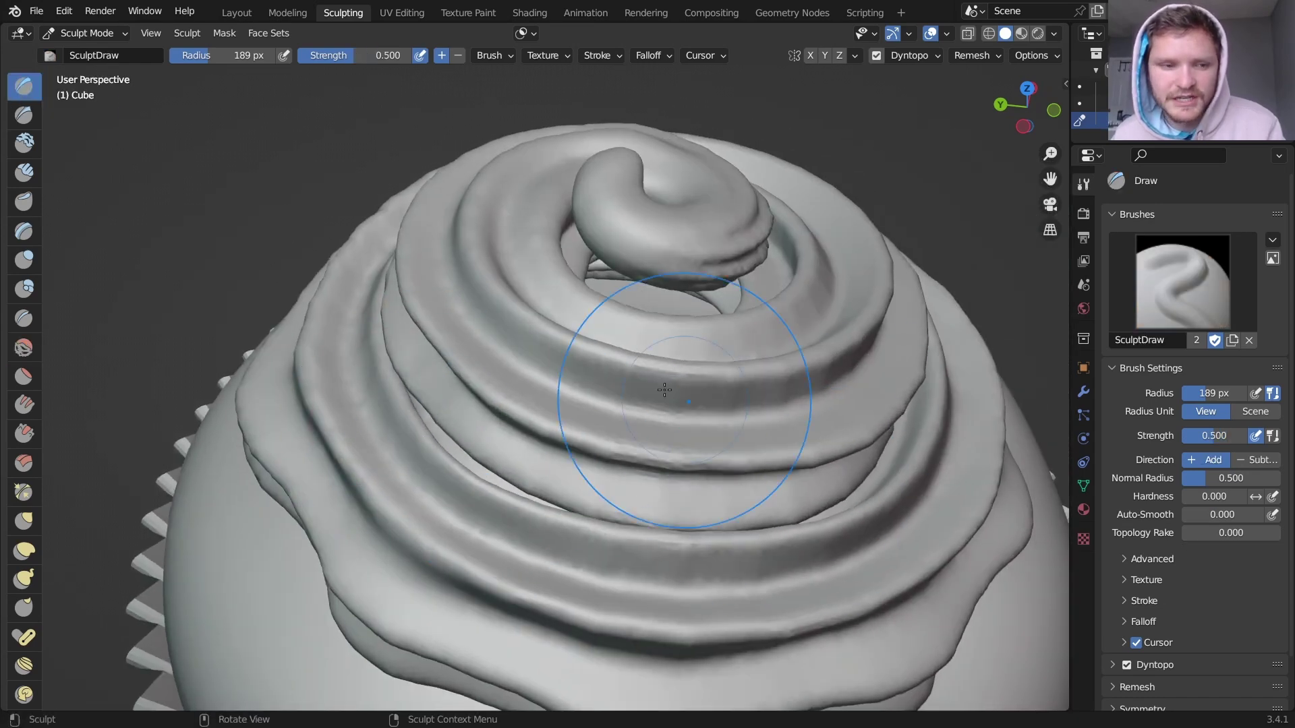
Smooth the freshly thickened middle coils with the Smooth brush at 189 px.
click(24, 347)
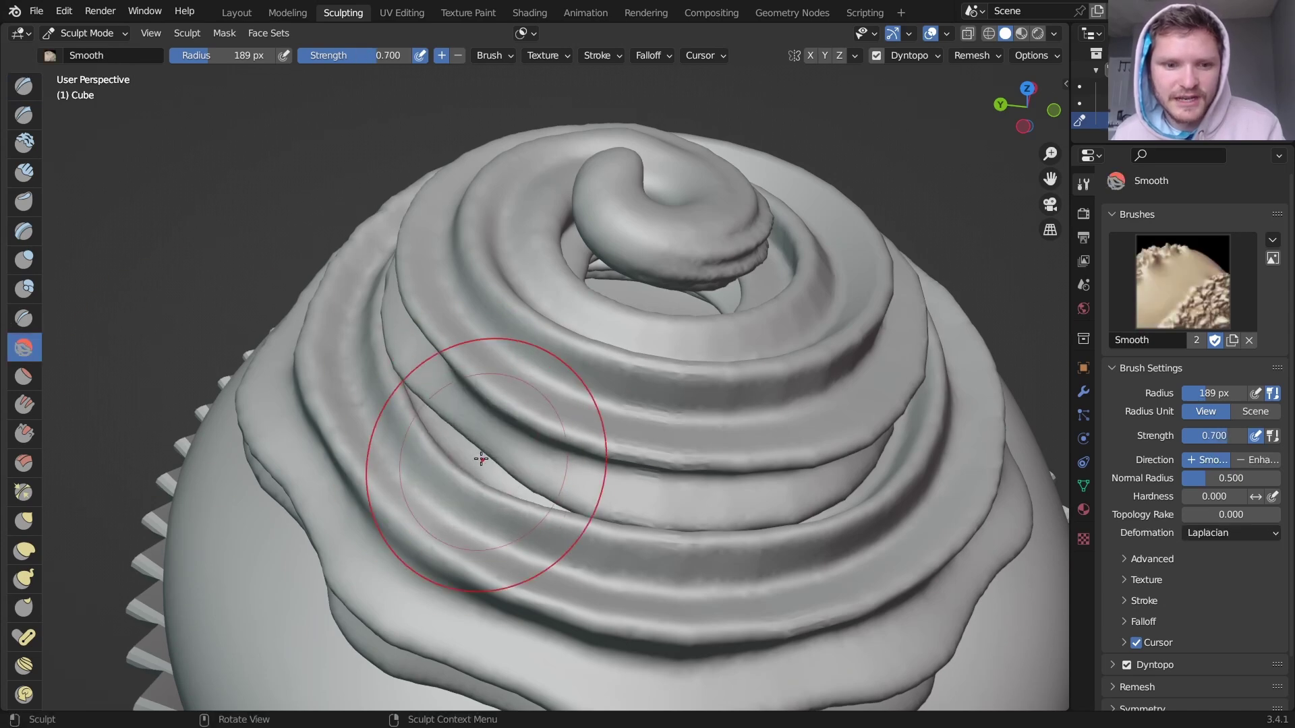
drag(452, 482, 492, 476)
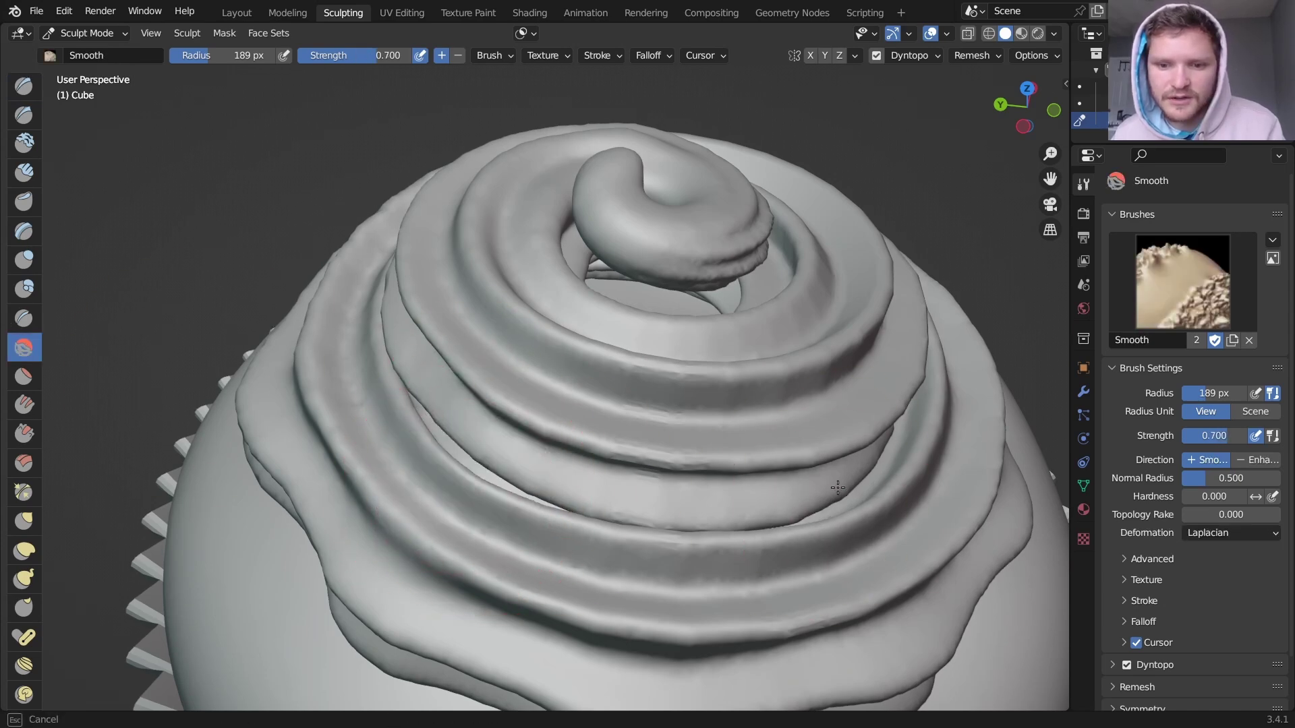
middle_drag(868, 509, 852, 452)
scroll(851, 452, down, 6)
mouse_move(705, 440)
middle_down()
mouse_move(599, 430)
mouse_move(606, 443)
middle_up()
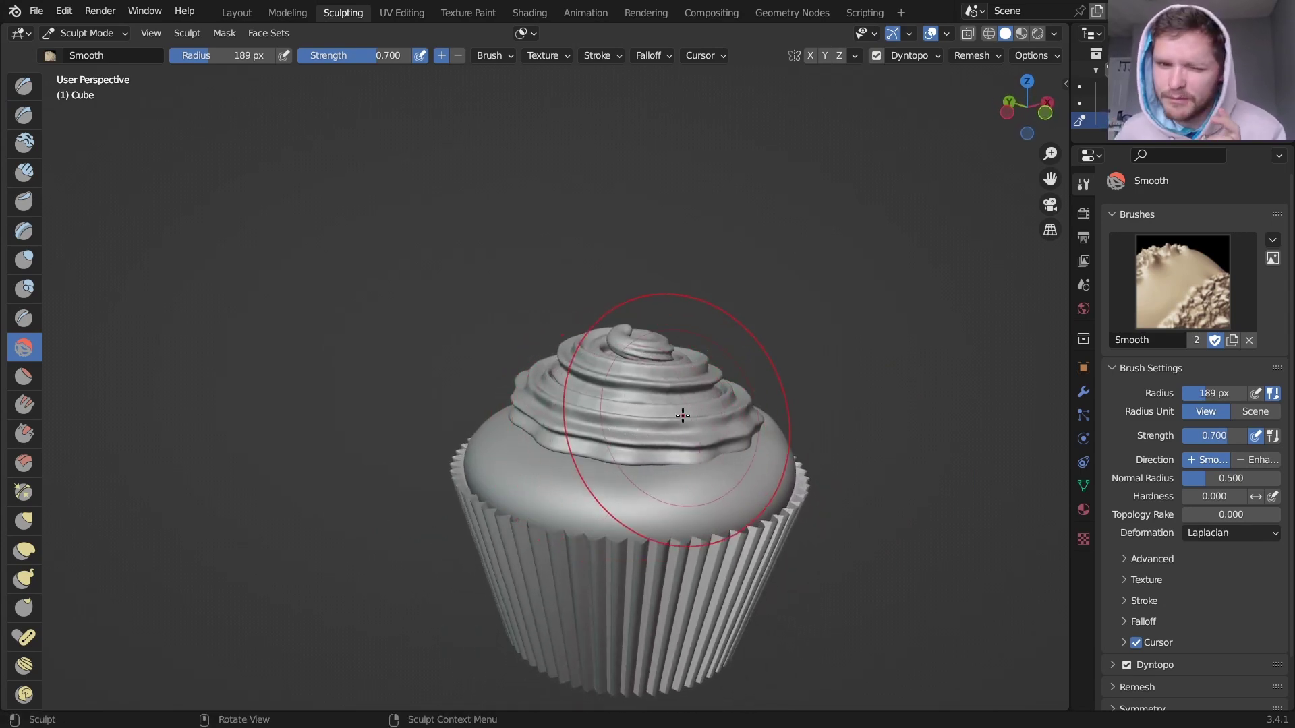
Check the sculpted topping from several sides, return to the Layout workspace and deselect the topping.
mouse_move(677, 487)
middle_down()
mouse_move(675, 451)
mouse_move(627, 439)
mouse_move(540, 478)
mouse_move(569, 469)
middle_up()
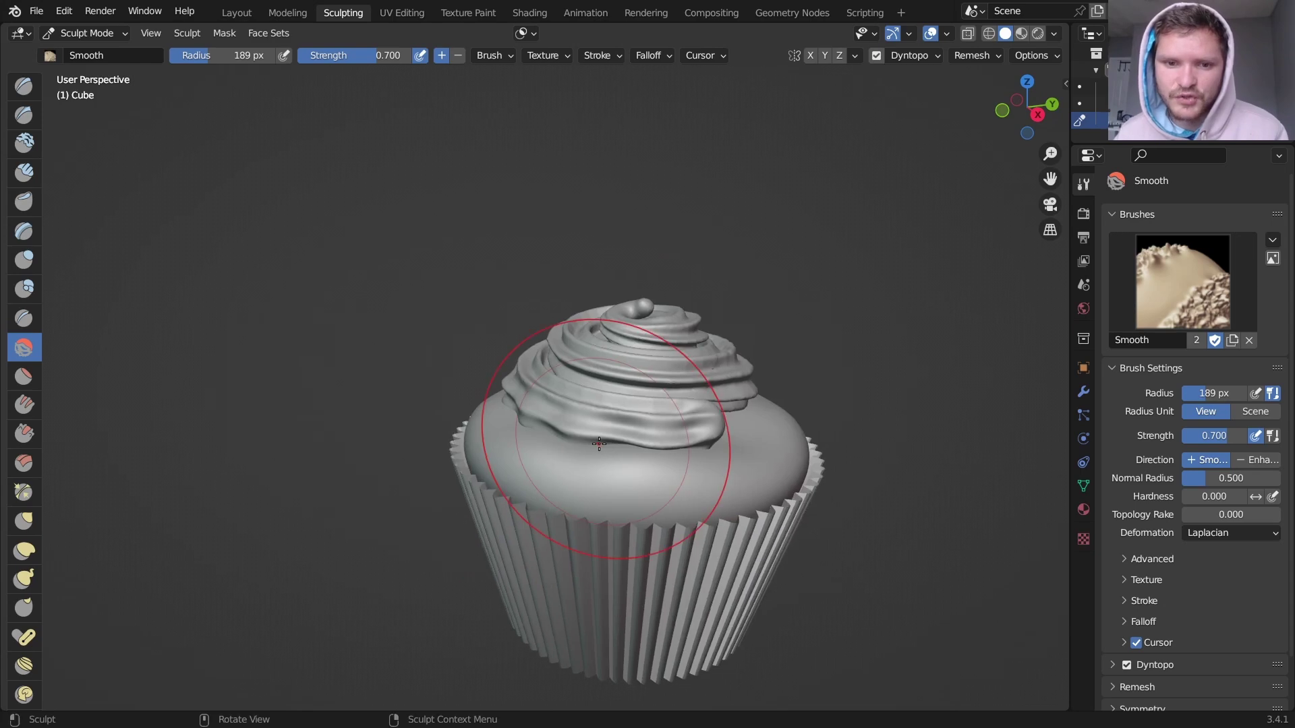
scroll(646, 449, down, 2)
shift+middle_drag(646, 495, 644, 418)
click(236, 13)
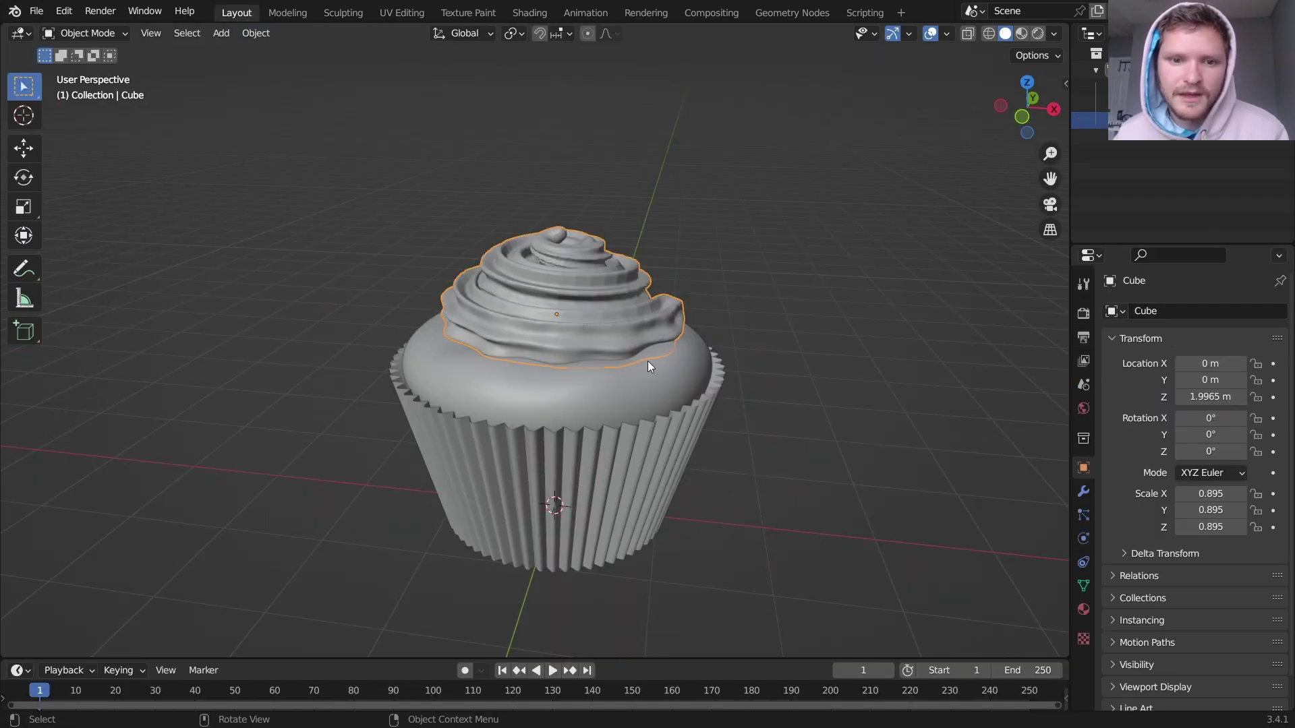
click(879, 393)
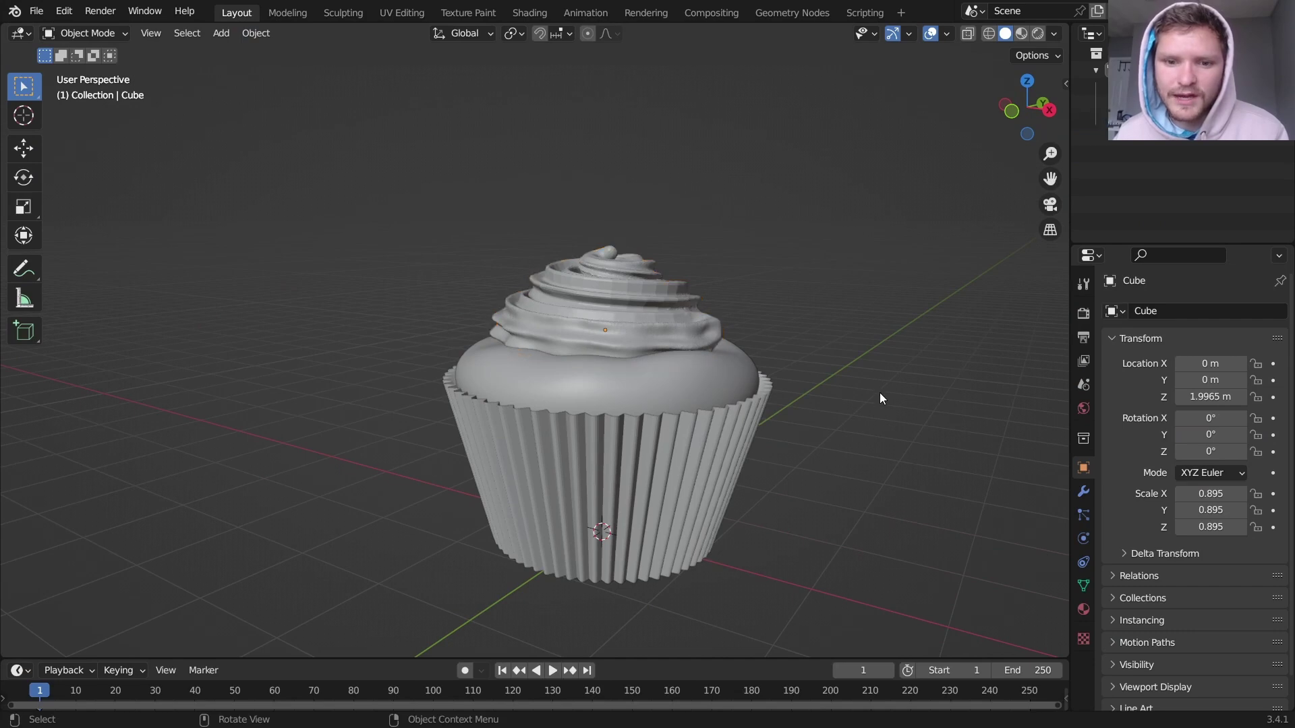
Try moving the wrapper and the cake body vertically along Z, and revert the moves.
click(725, 441)
key(g)
key(z)
key(Escape)
click(729, 375)
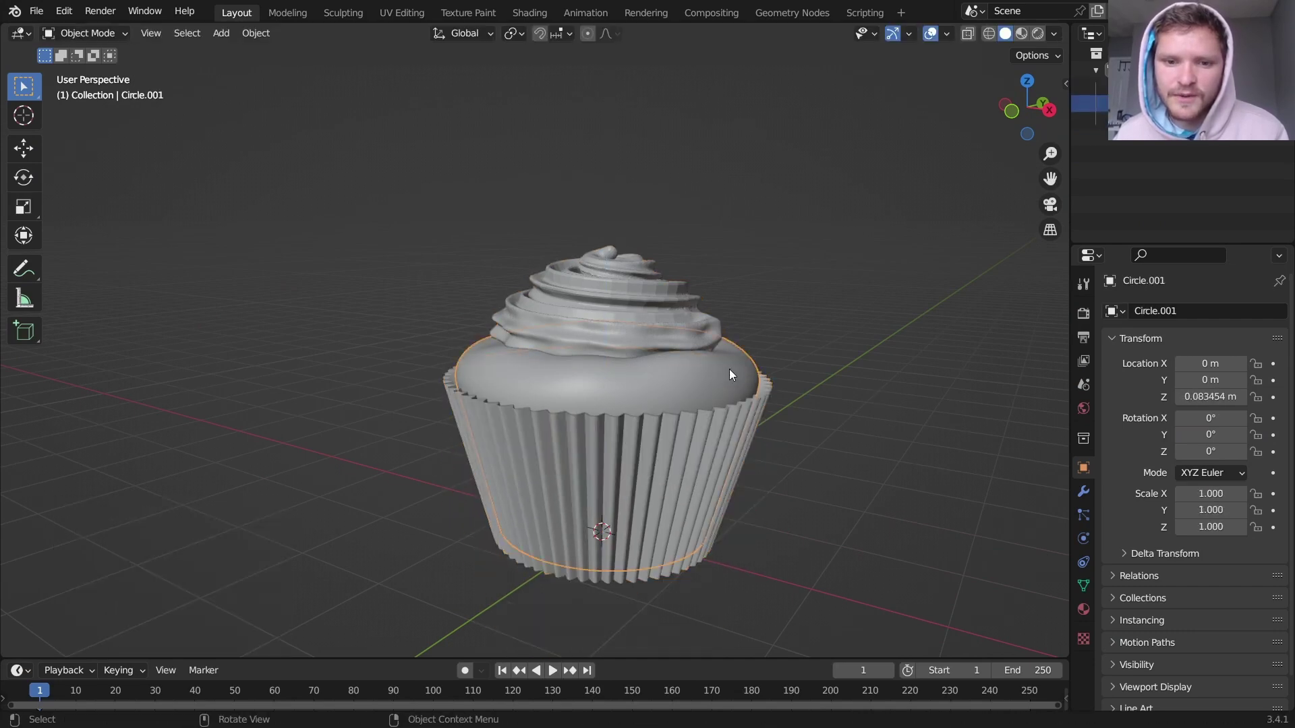
key(g)
key(z)
click(733, 324)
key(ctrl+z)
Lift the topping off the cake along Z and undo the move.
click(633, 298)
key(g)
key(z)
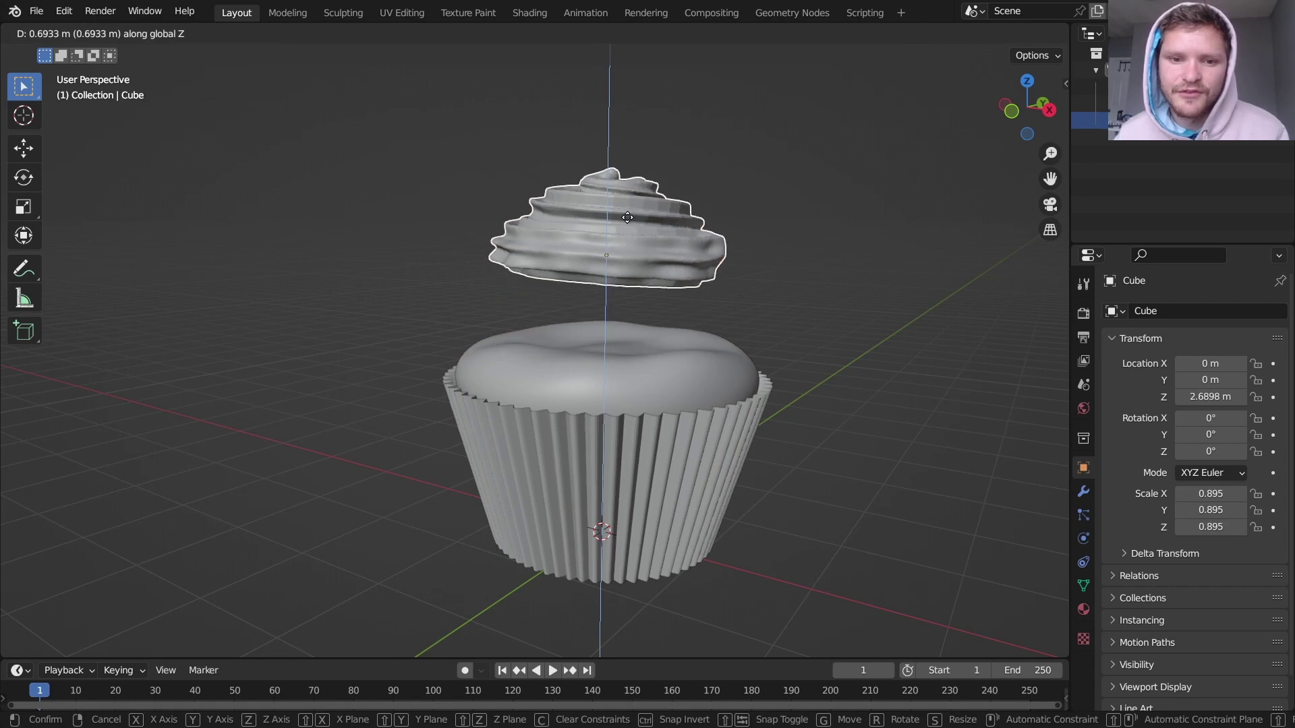
click(627, 217)
key(ctrl+z)
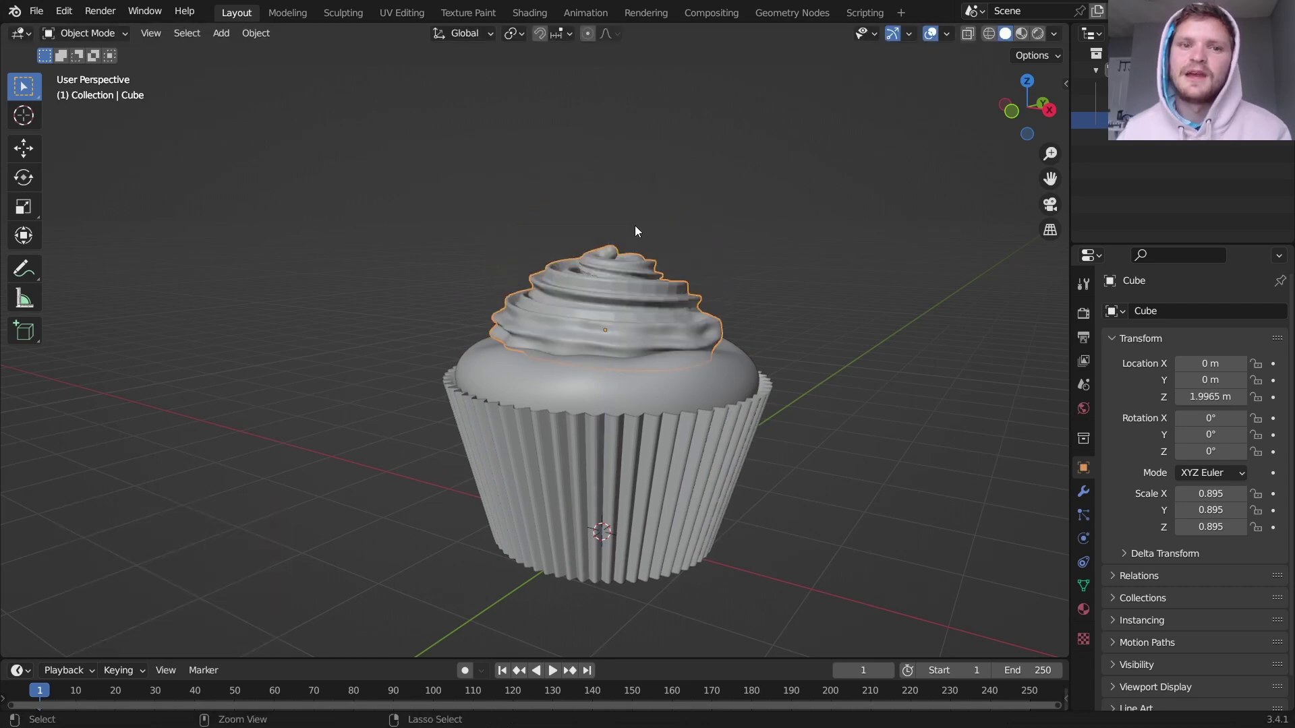
Show the cupcake with rendered shading in the Shading workspace and set the render engine to Cycles with GPU Compute.
click(523, 14)
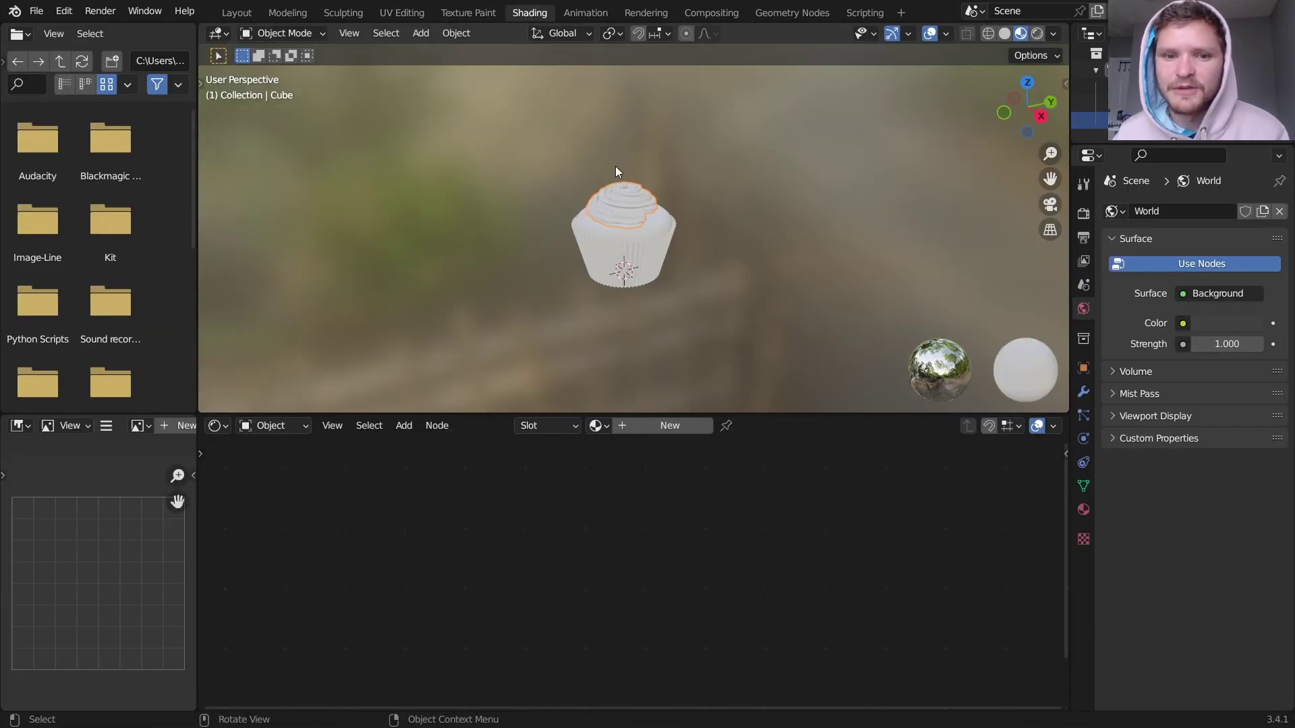
click(1036, 35)
click(1083, 213)
click(1207, 211)
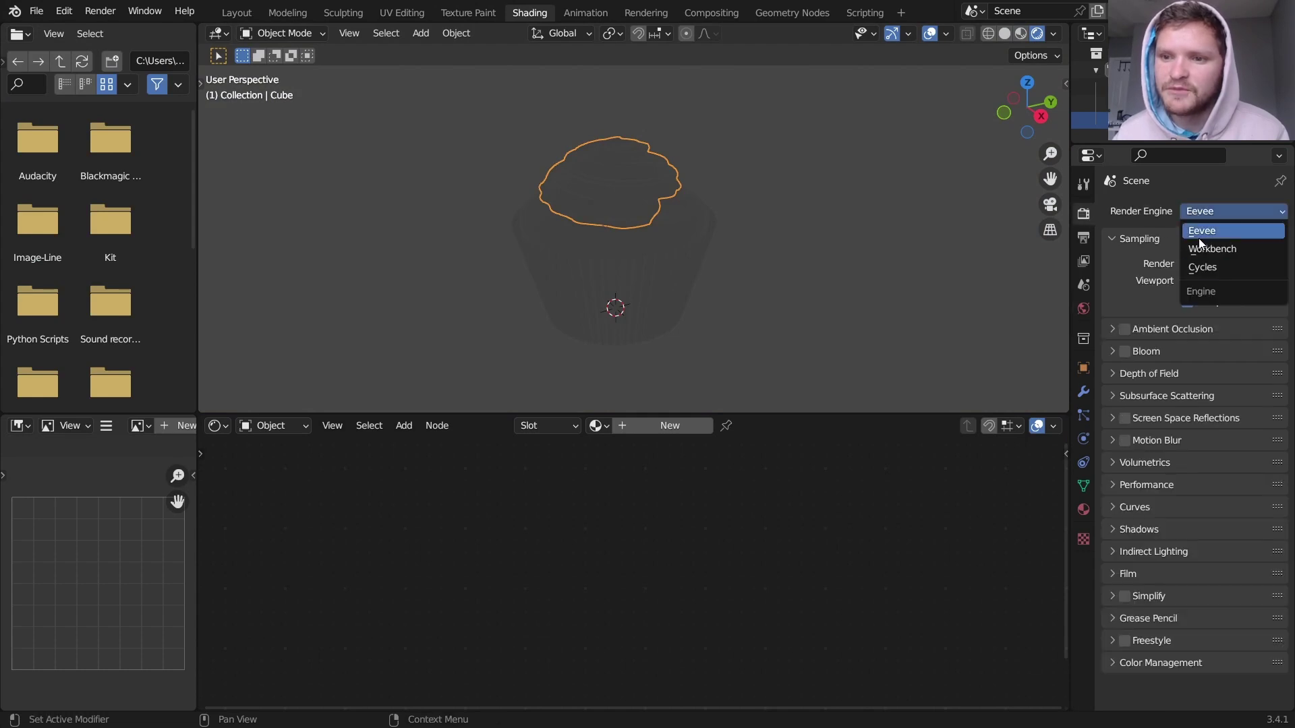
click(1203, 267)
click(1208, 254)
click(1207, 293)
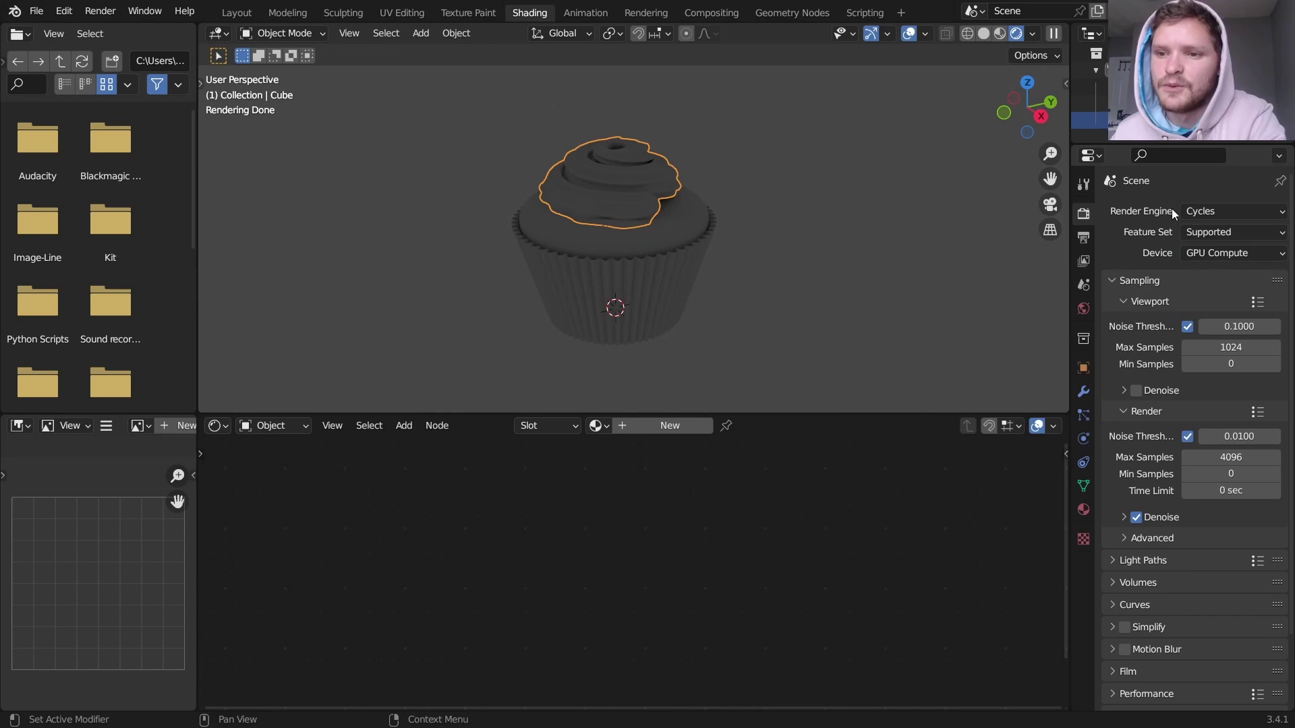
Light the world with an Environment Texture as background colour, loading the peppermint image from the HDRIs folder.
click(1082, 315)
click(1187, 316)
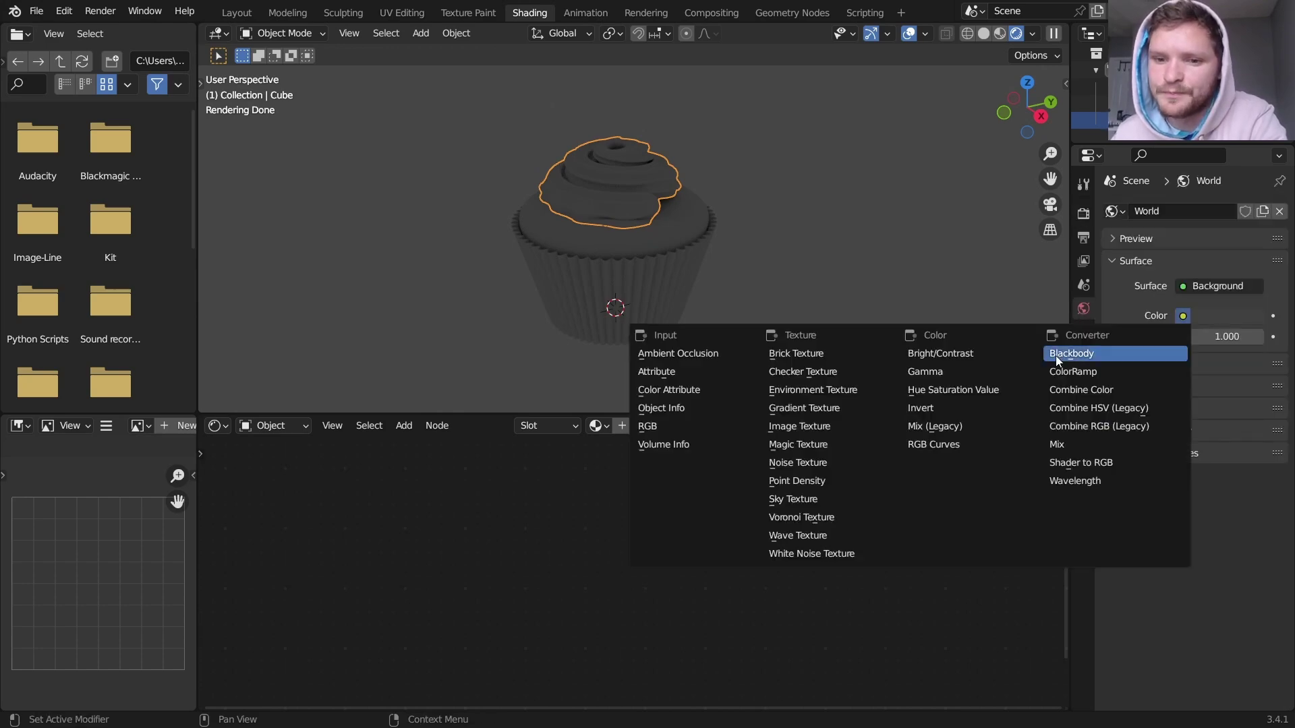
click(833, 387)
click(1274, 337)
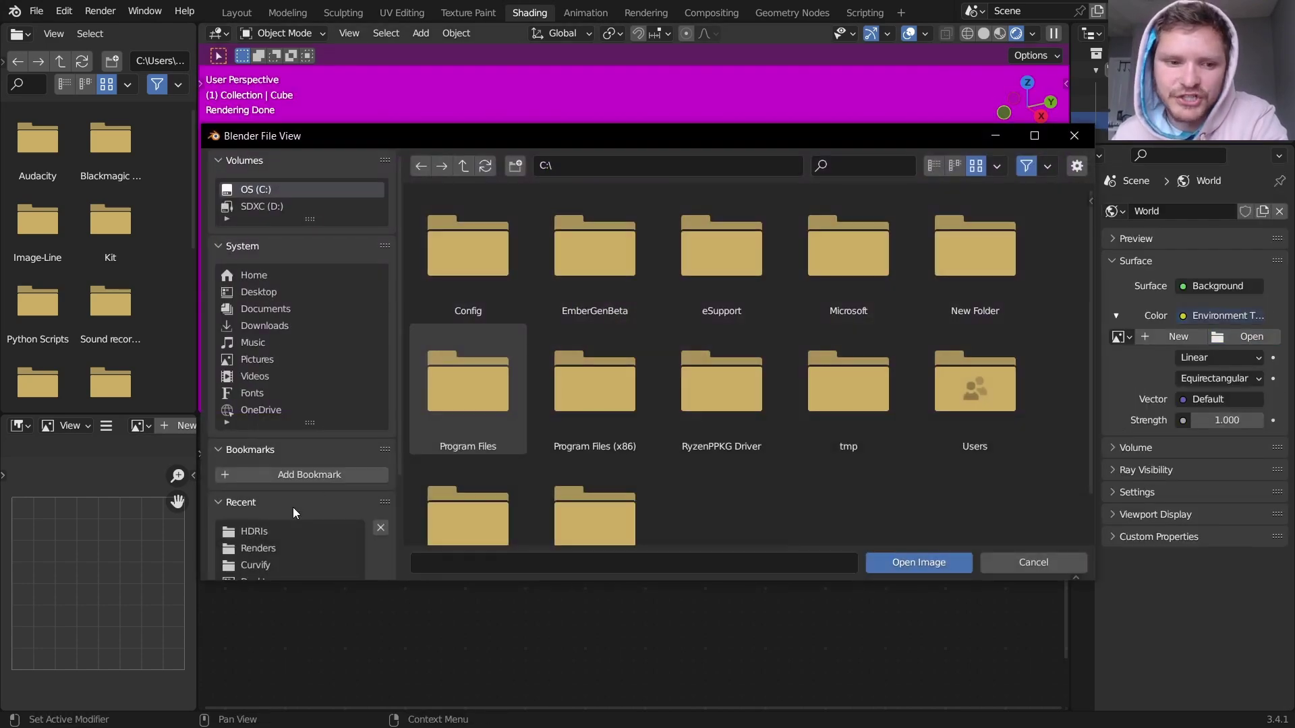
click(258, 533)
double_click(956, 381)
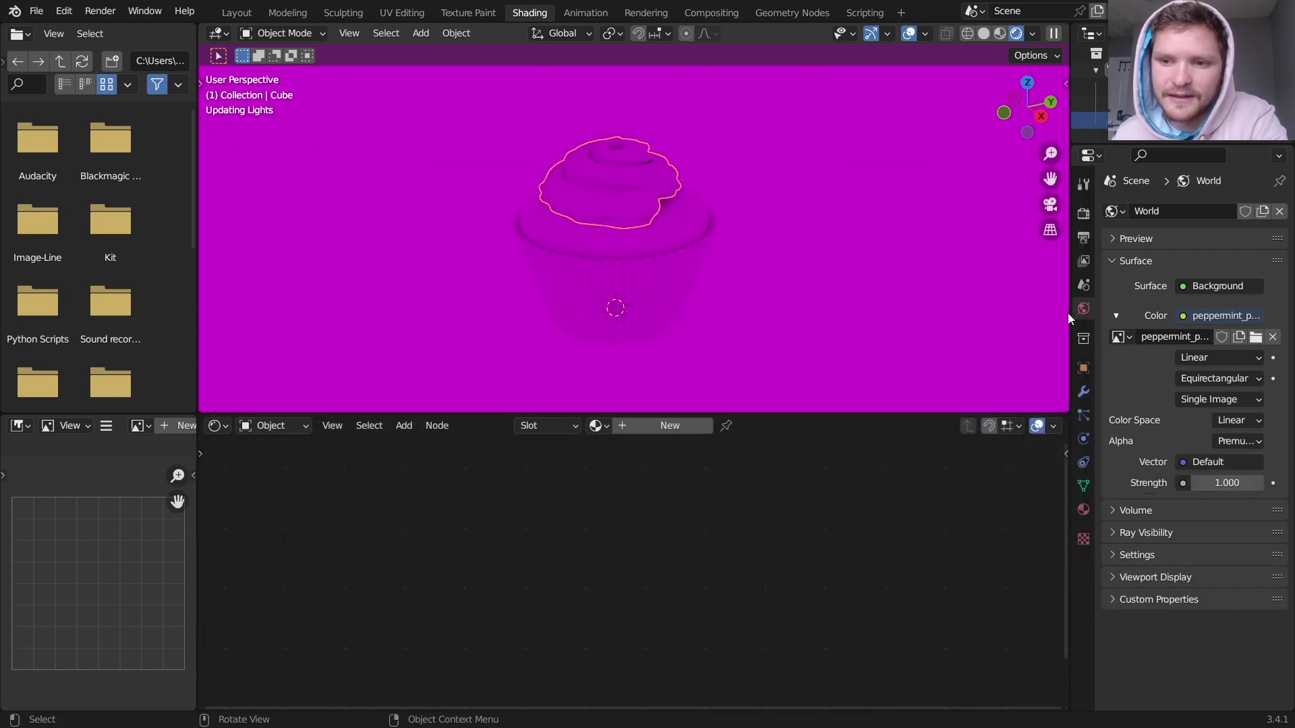
Make the render film background transparent and deselect the topping.
click(1084, 212)
scroll(1153, 561, down, 2)
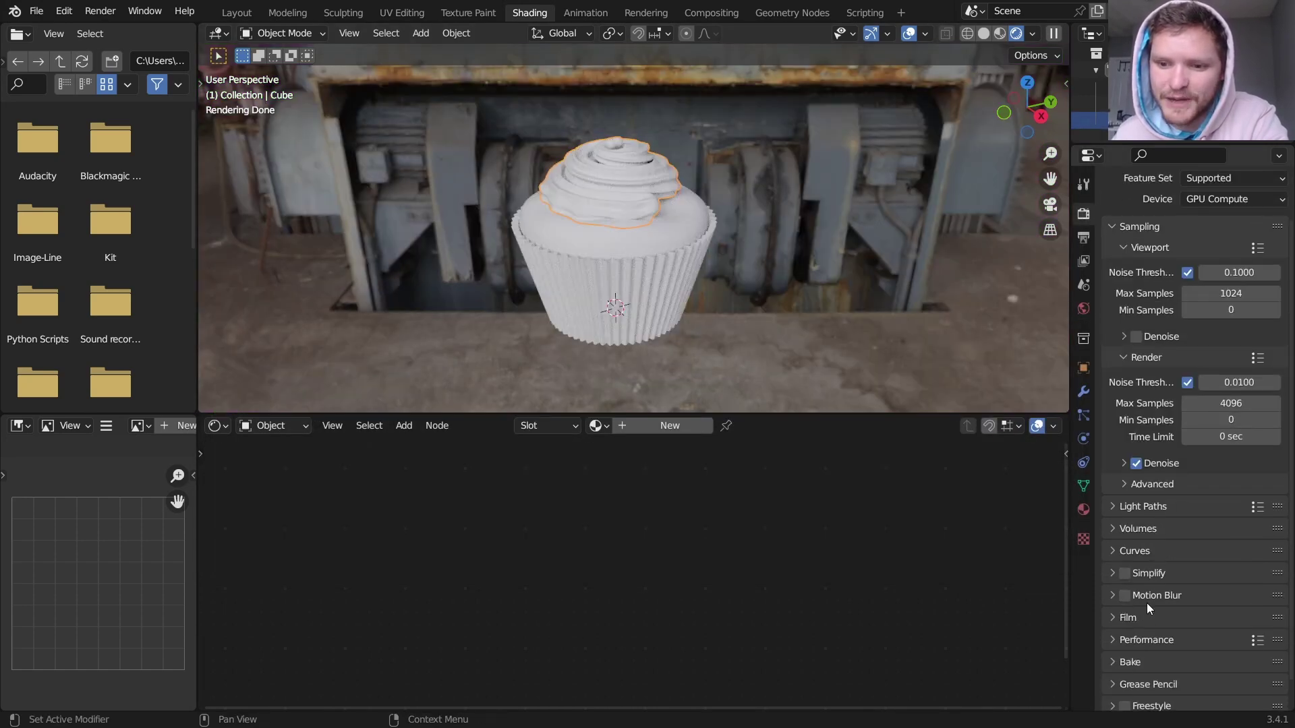
click(1139, 618)
scroll(1140, 622, down, 3)
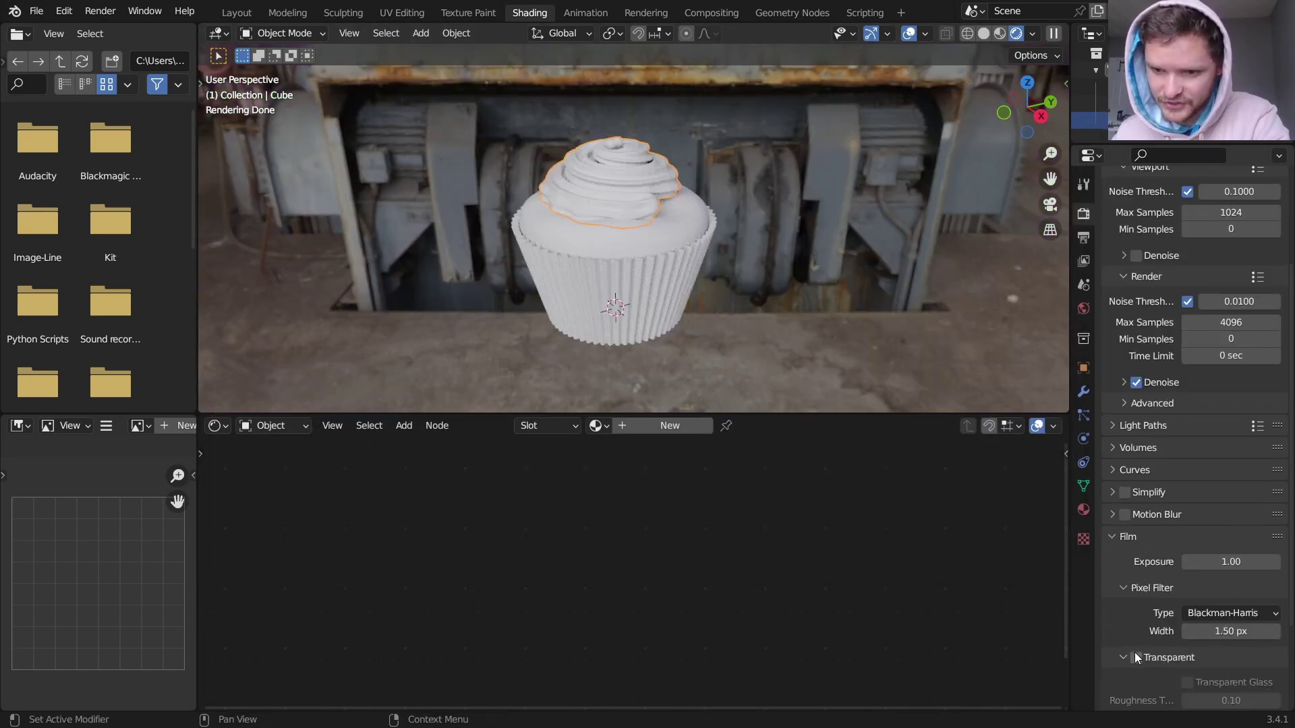
click(1136, 656)
click(754, 232)
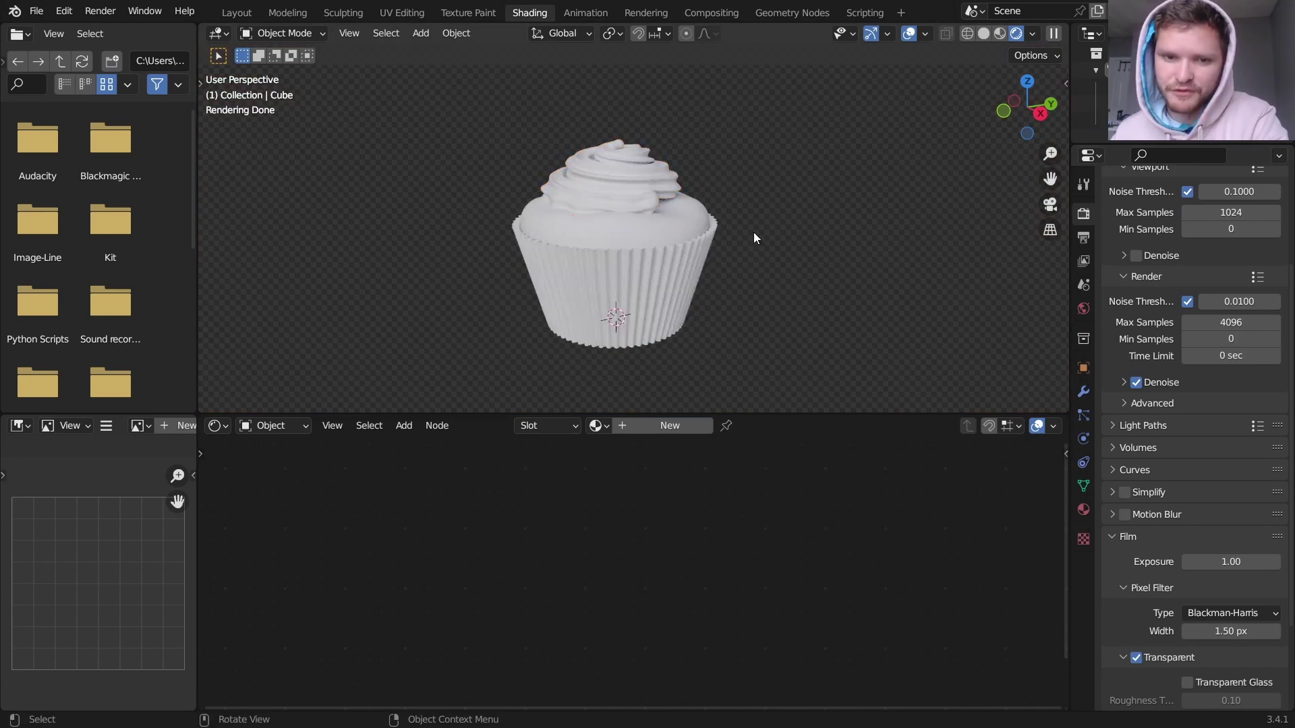
Create a new material for the pleated wrapper and name it sheet.
click(687, 273)
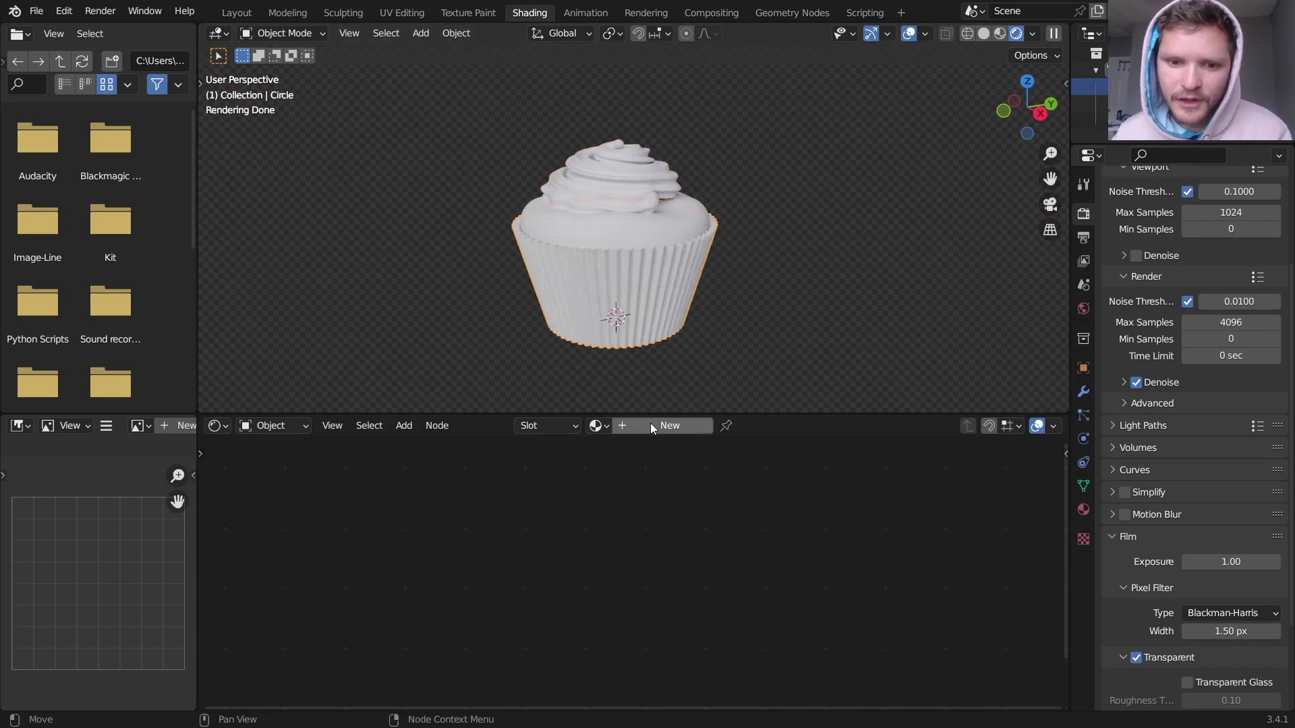
click(698, 427)
text(sh)
click(698, 426)
text(shee)
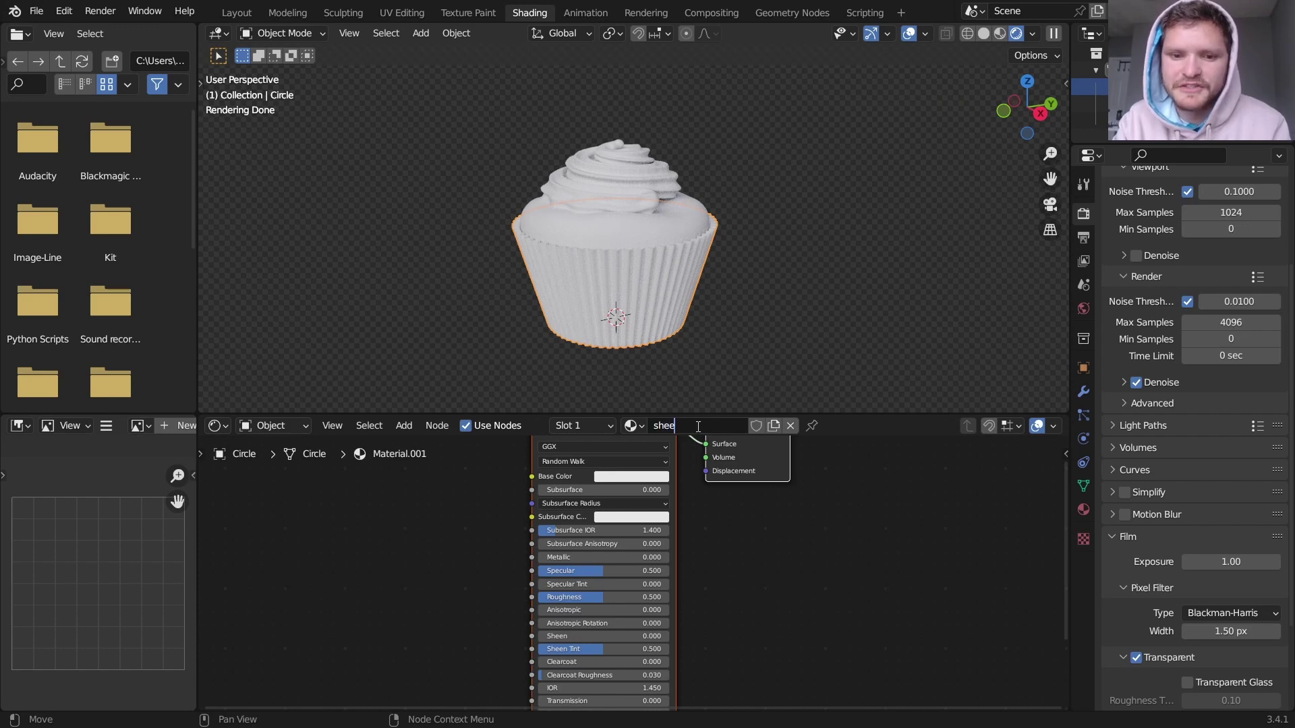
text(t)
key(Return)
Set the wrapper material's base colour to dark reddish brown with hue 0.028, saturation 0.805 and value 0.050.
click(602, 477)
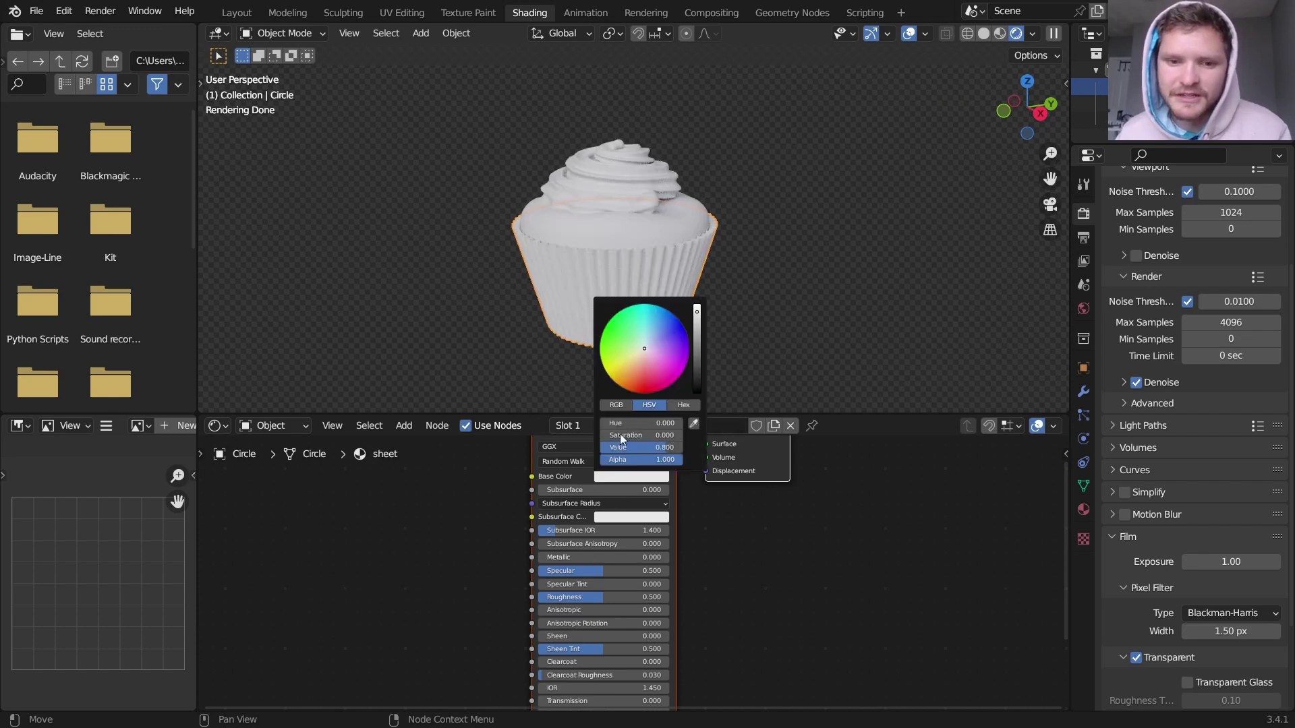
drag(653, 373, 664, 312)
key(ctrl+z)
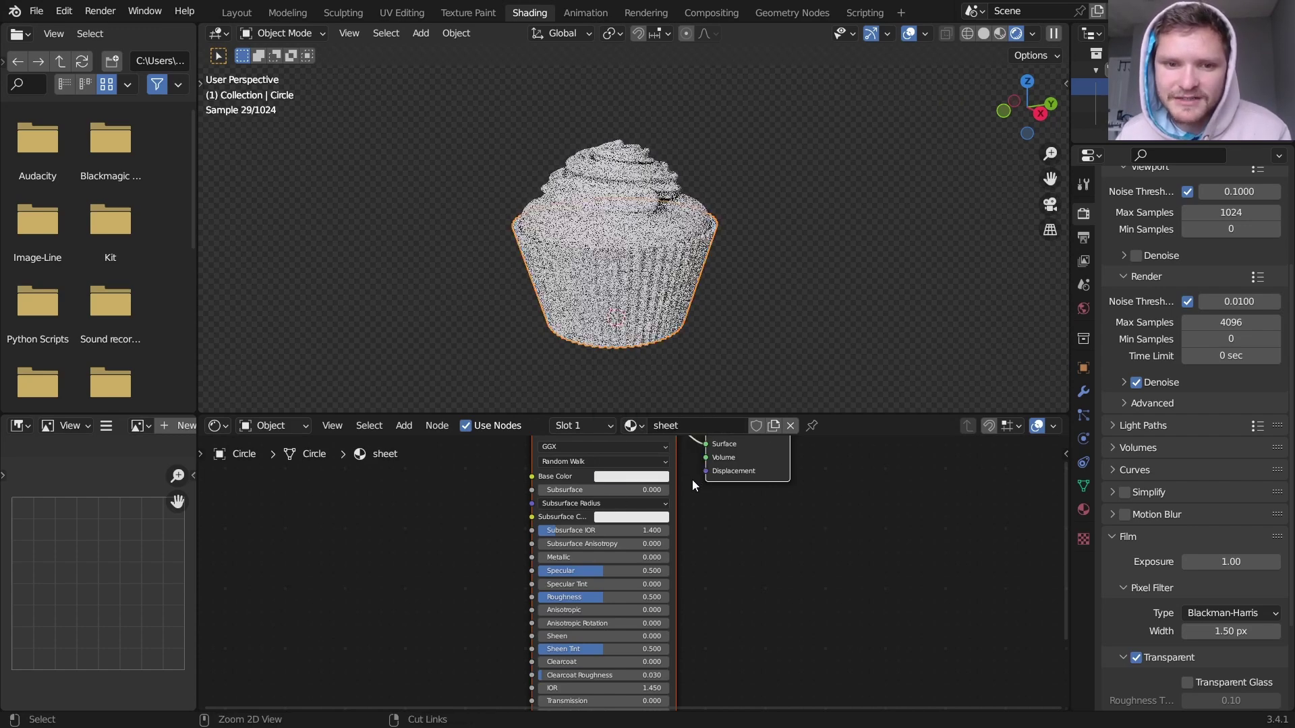
scroll(638, 489, up, 2)
click(680, 518)
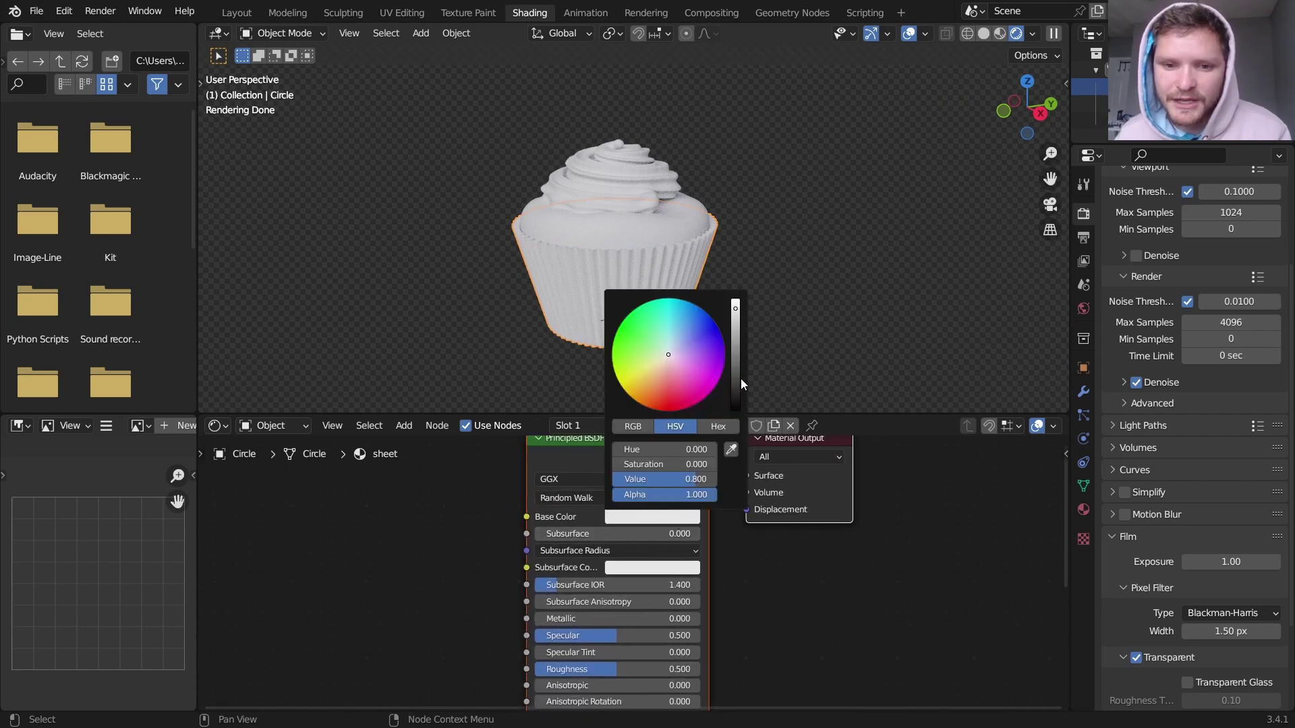
drag(740, 378, 733, 383)
click(659, 388)
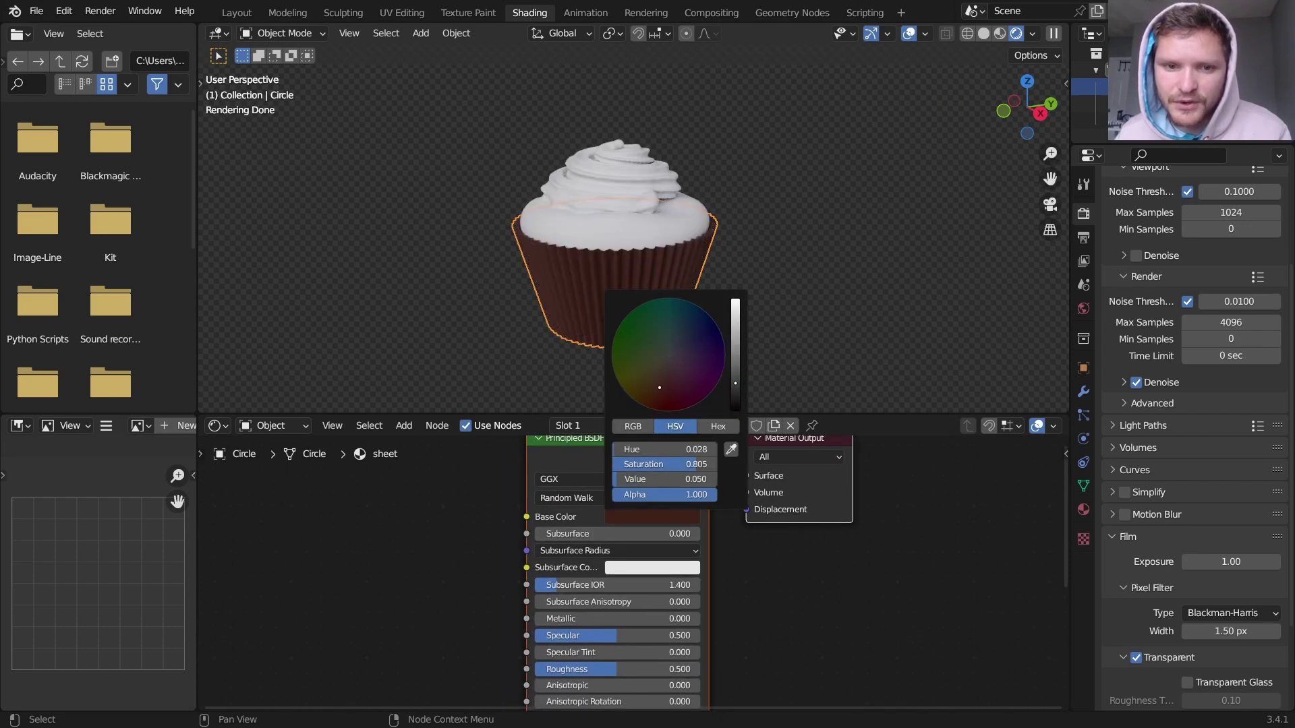
Lower the wrapper material's alpha to 0.833 and deselect the wrapper to check it.
middle_drag(602, 661, 655, 502)
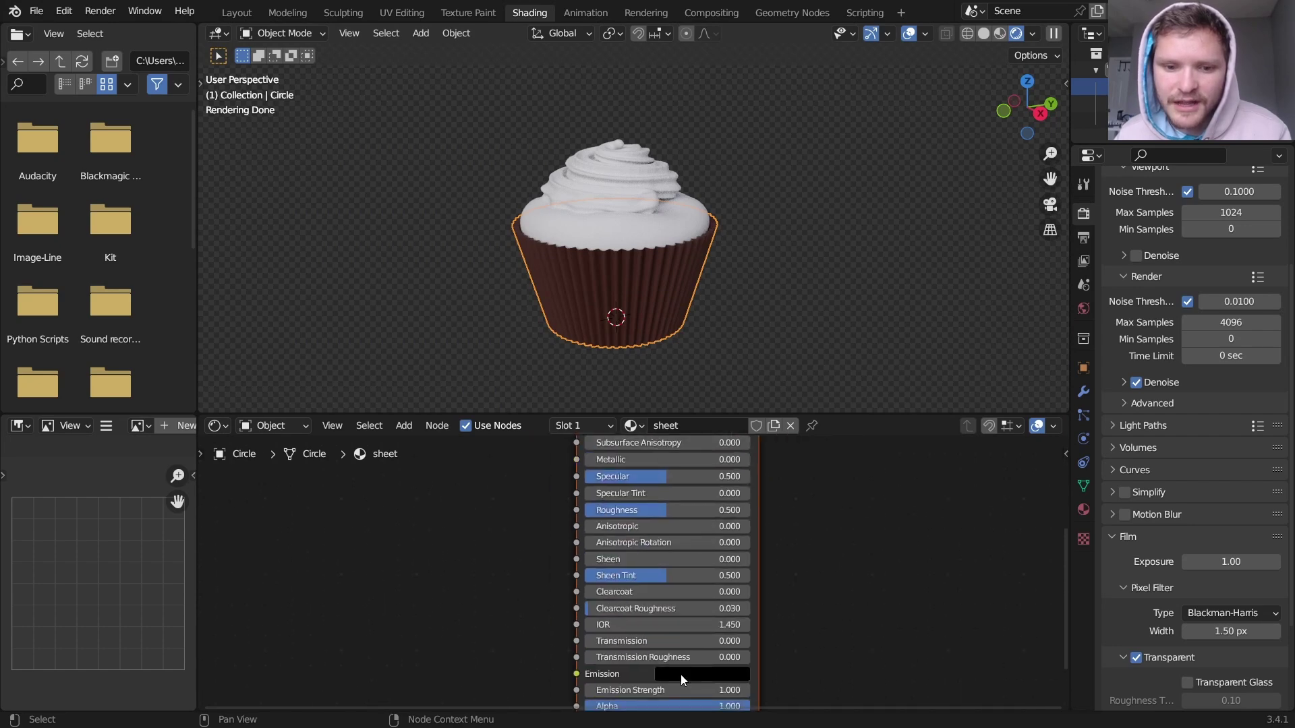
middle_drag(674, 700, 679, 596)
mouse_move(756, 602)
mouse_down()
mouse_move(709, 602)
mouse_move(733, 602)
mouse_up()
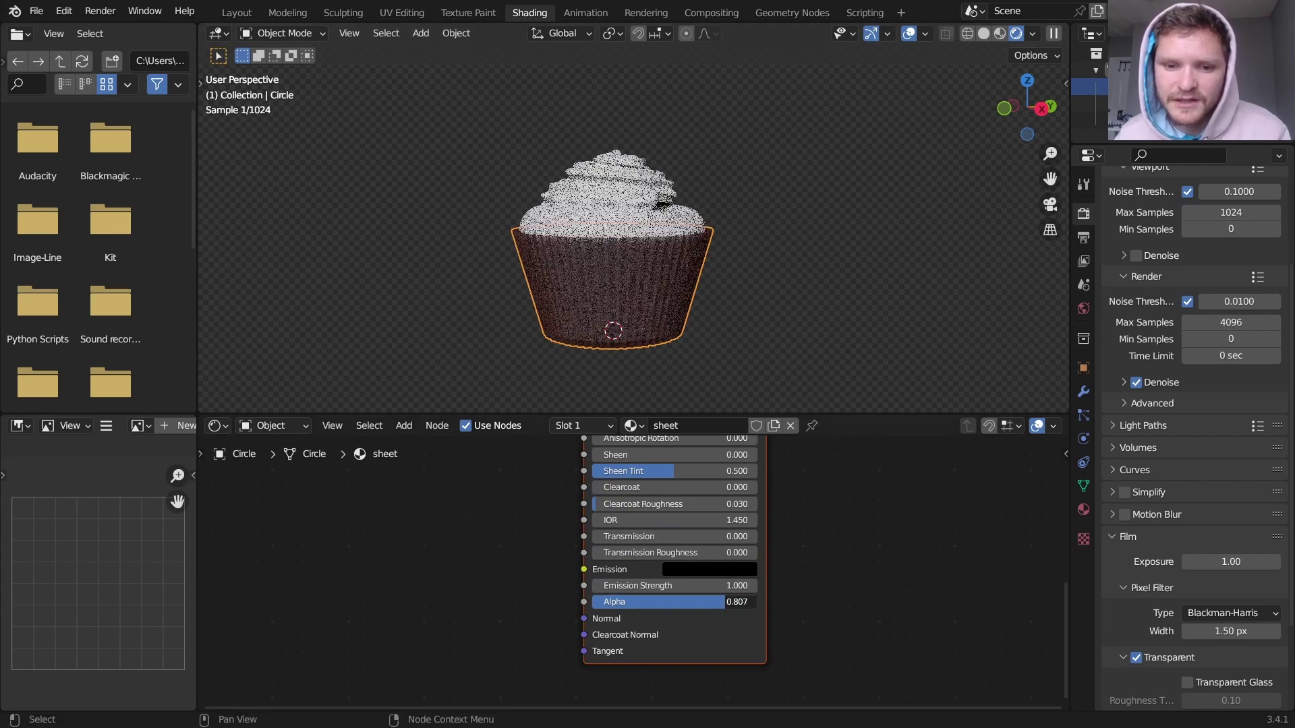
click(752, 240)
middle_drag(703, 257, 702, 276)
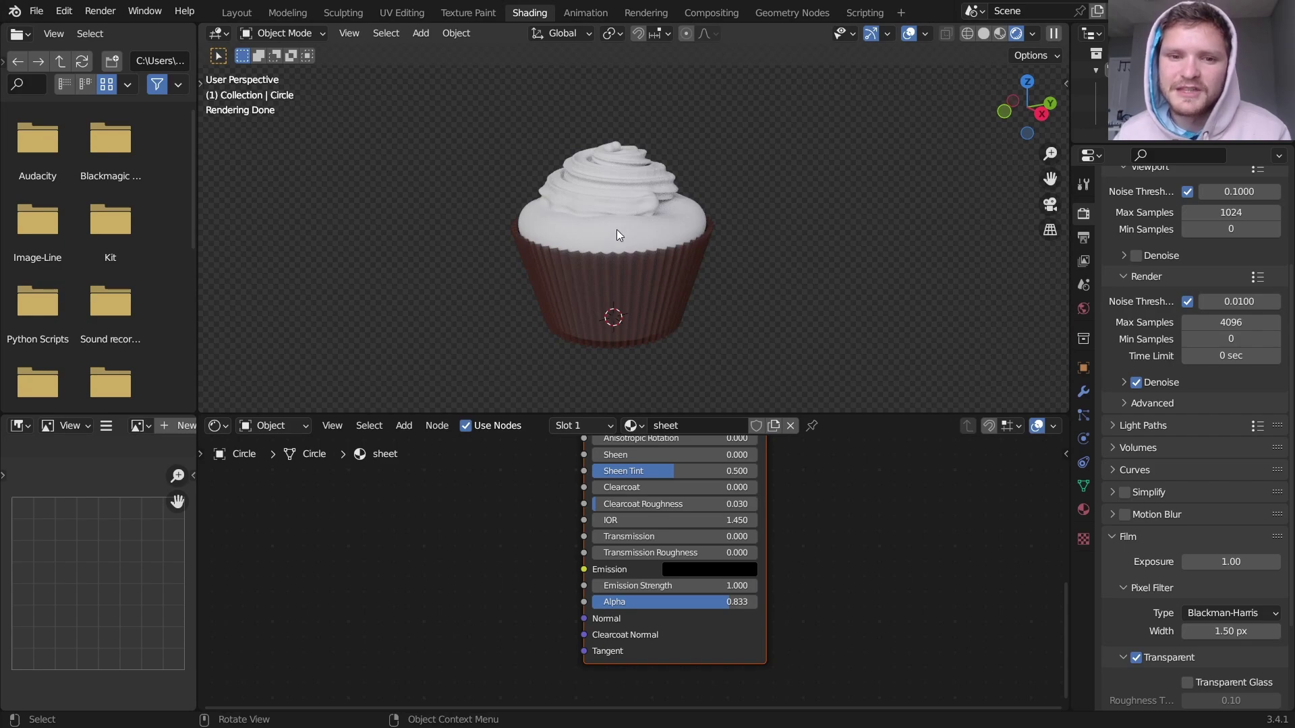
Give the cake body a new material with a dark brown base colour of hue 0.034, saturation 0.749 and value 0.017.
scroll(637, 229, up, 3)
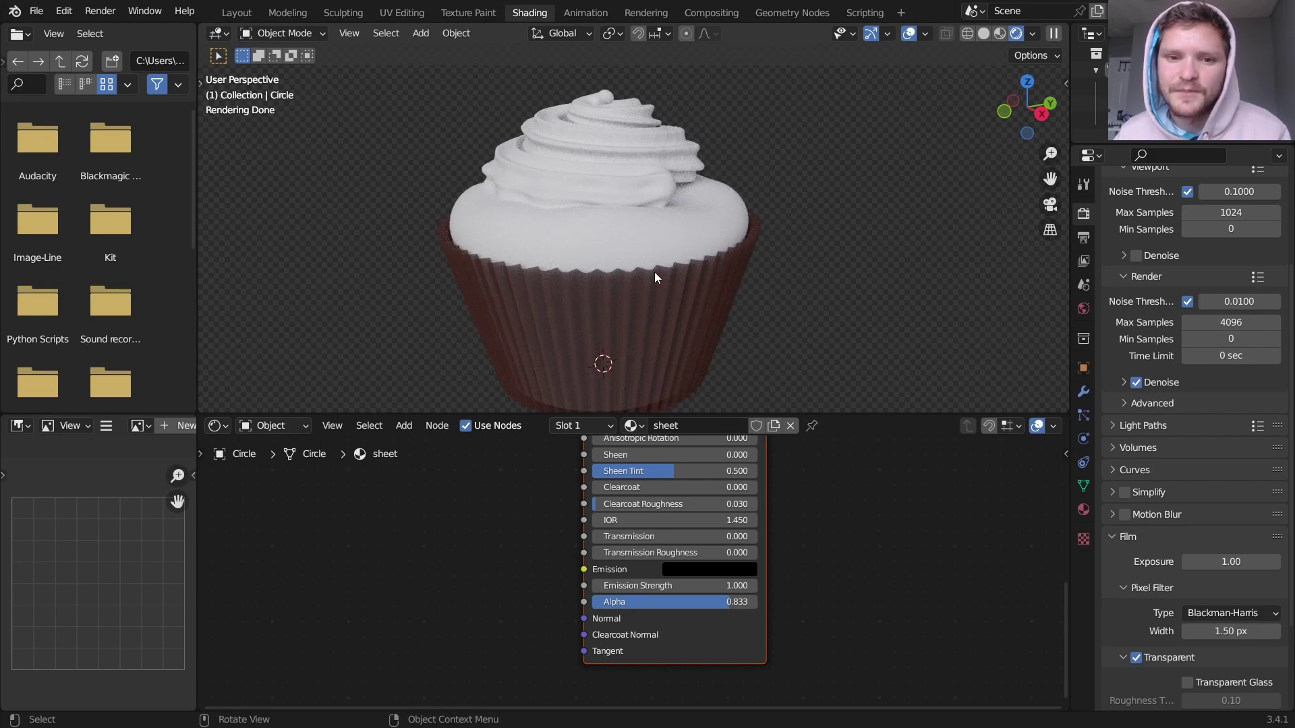
click(680, 233)
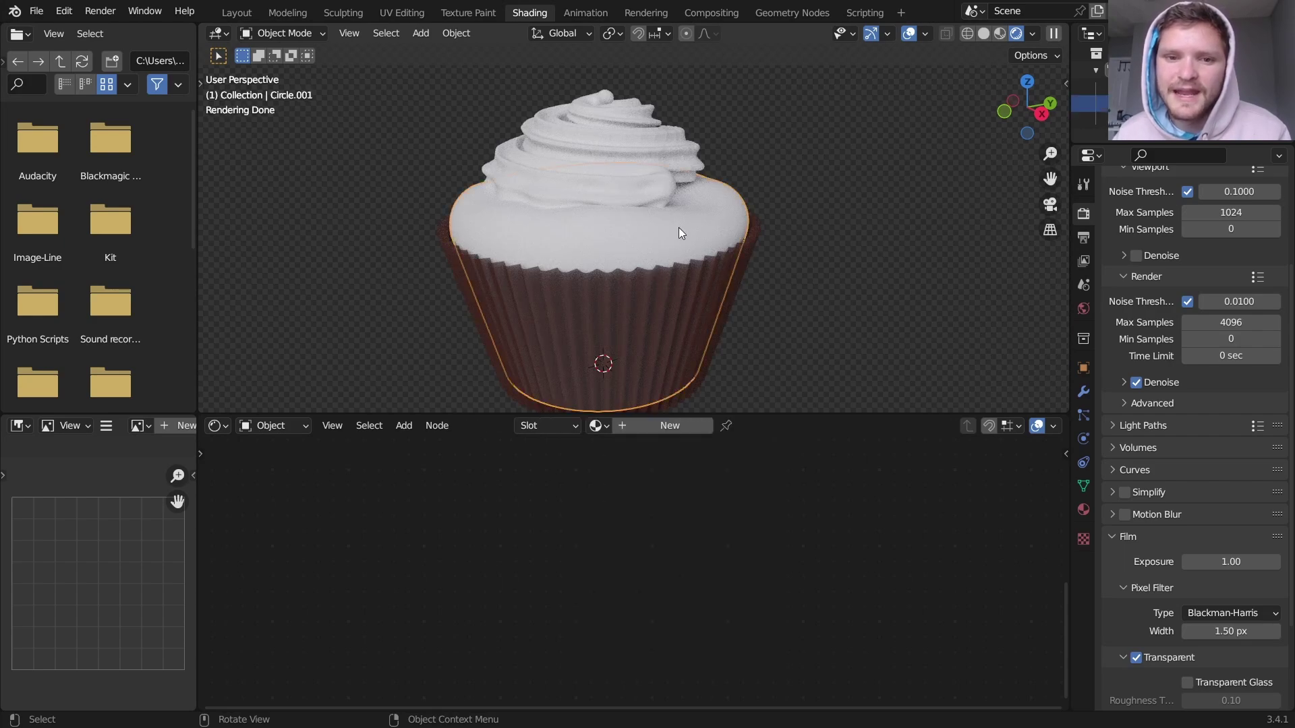
click(670, 426)
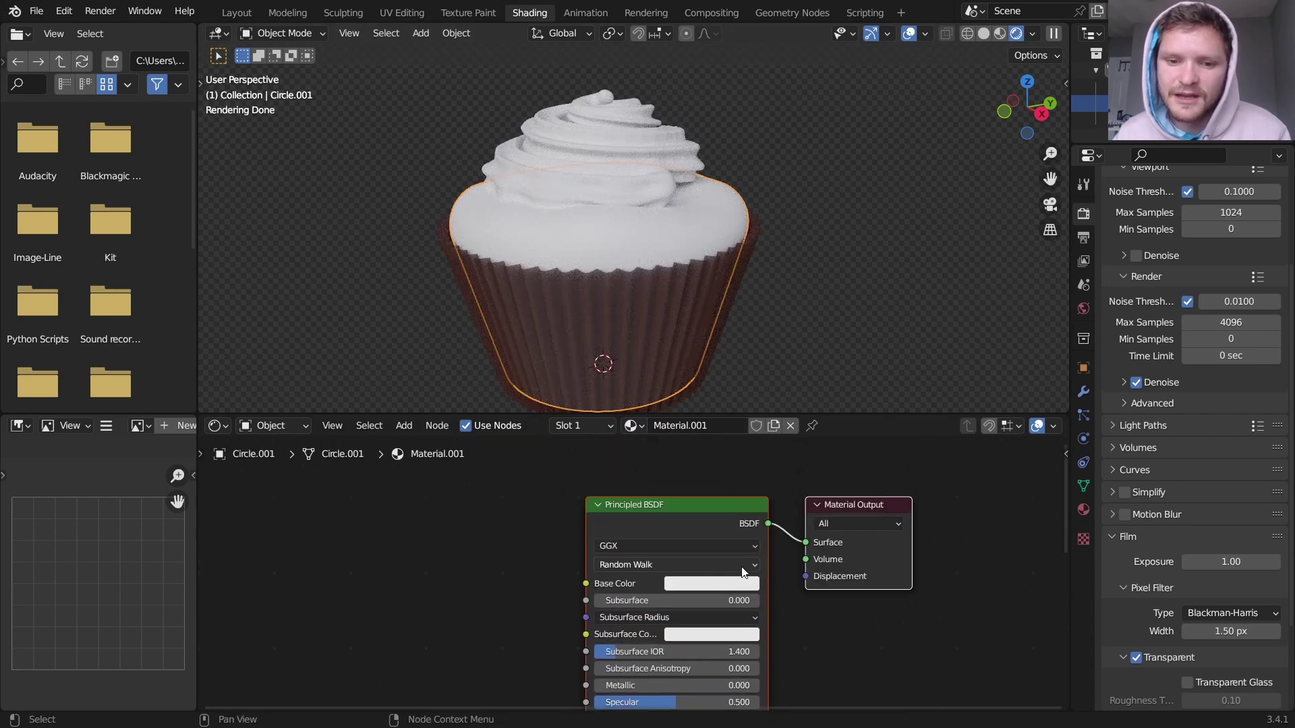
click(749, 584)
click(794, 465)
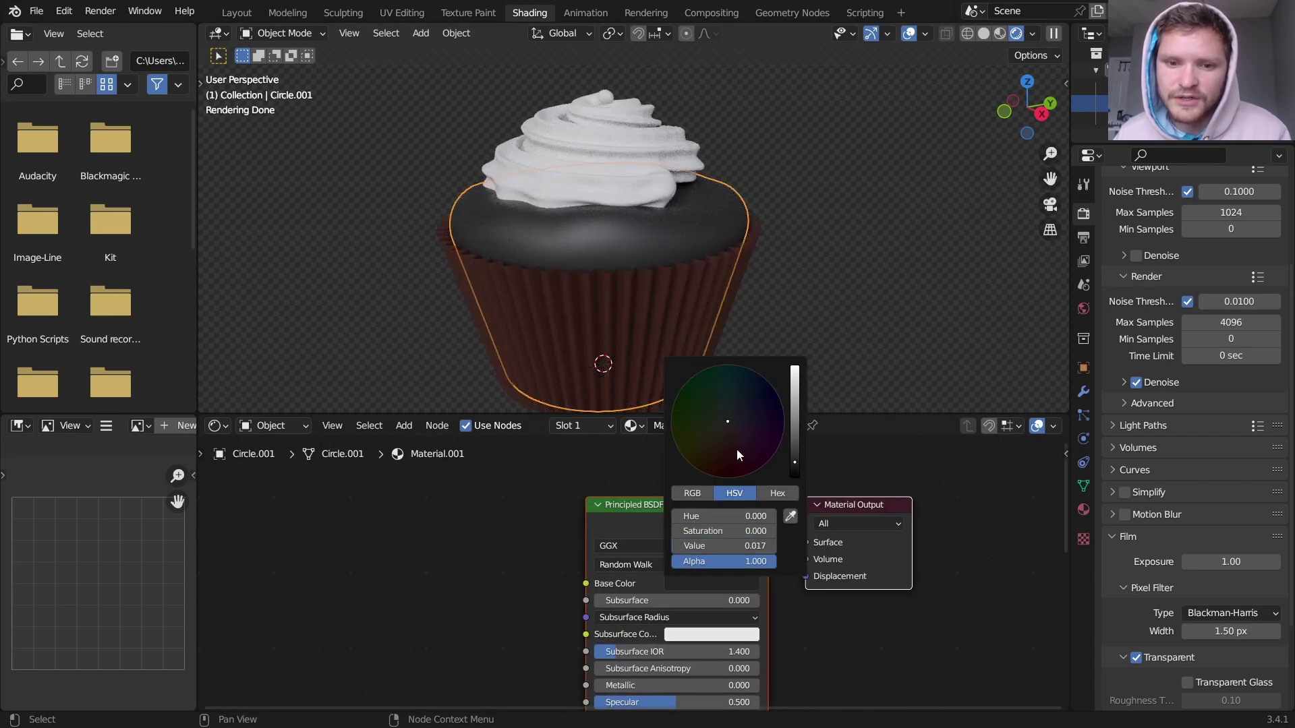
mouse_move(736, 449)
mouse_down()
mouse_move(723, 441)
mouse_move(718, 457)
mouse_up()
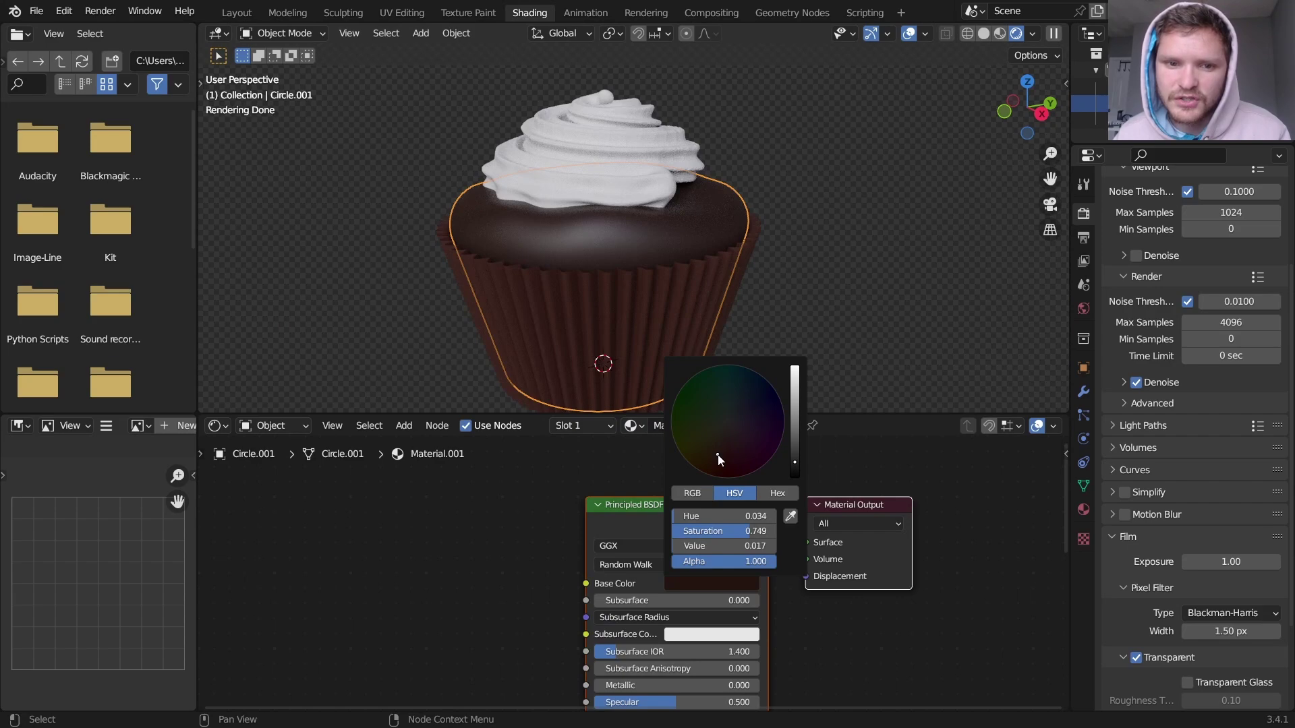
scroll(645, 281, down, 3)
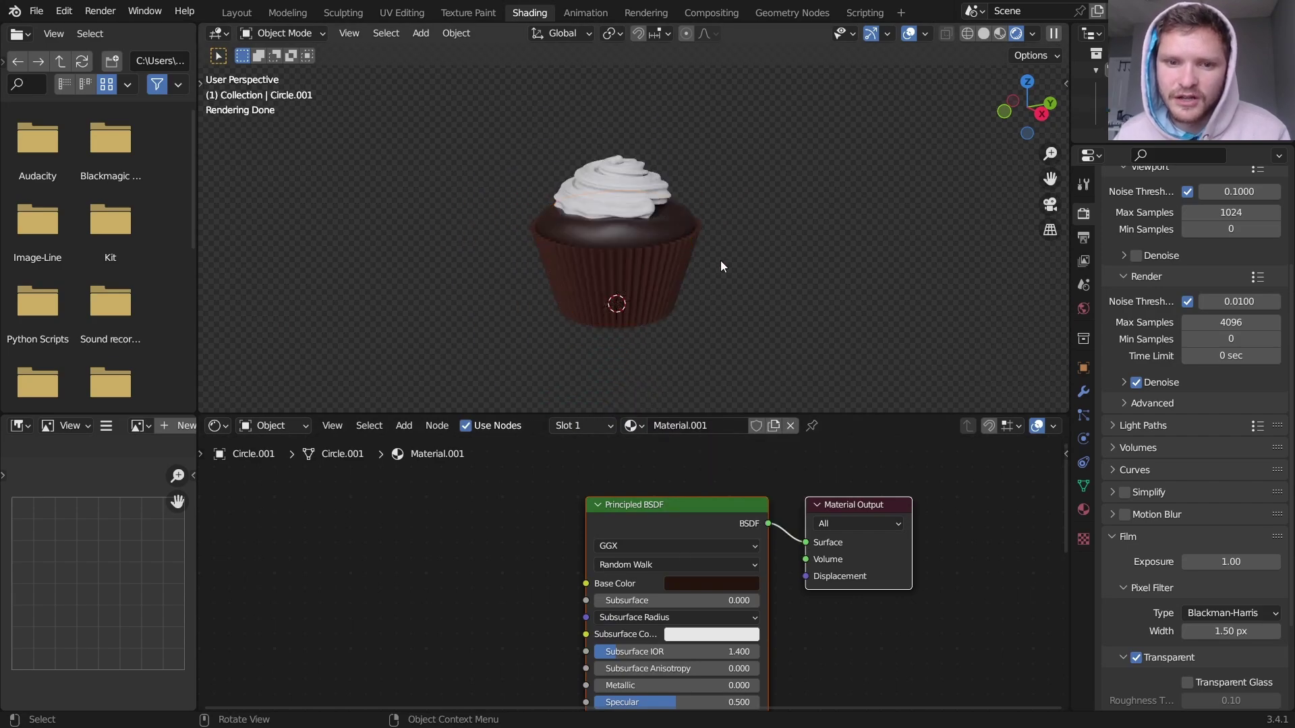
Add a Bump node to the cake material and feed its Height from a new Noise Texture's Fac output.
middle_drag(538, 624, 688, 544)
key(shift+a)
text(b)
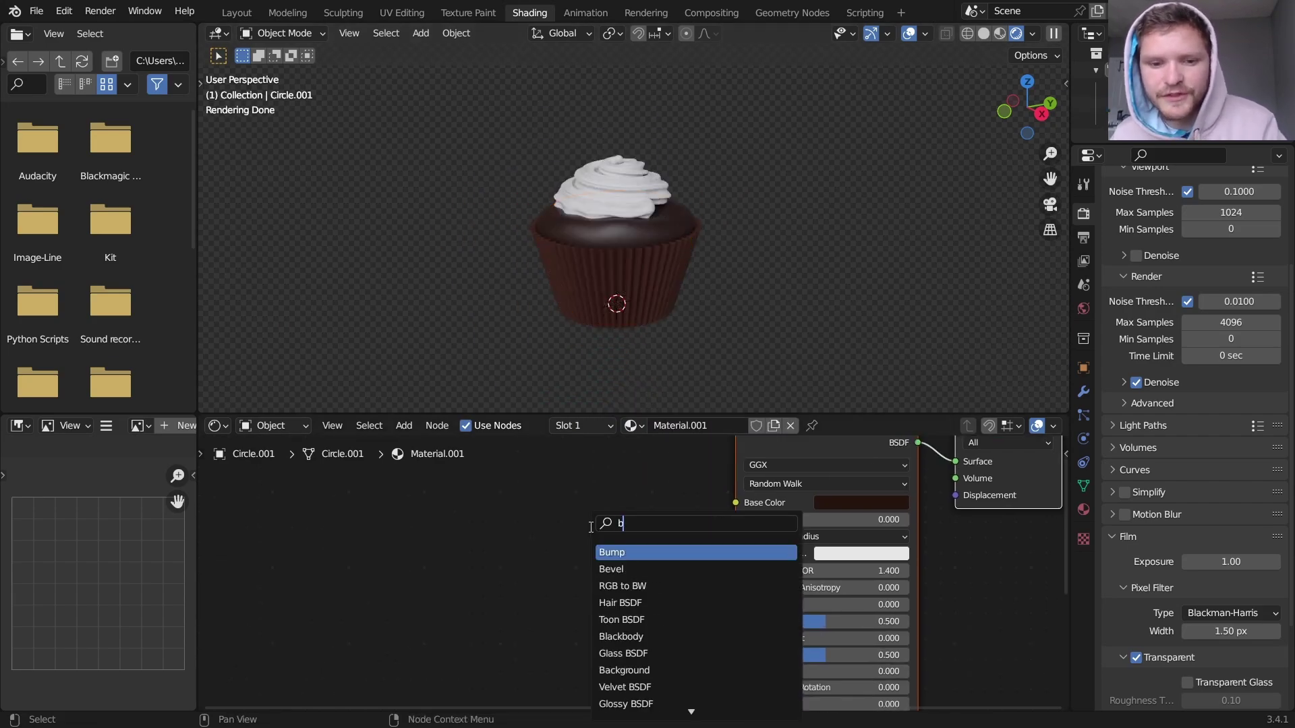
key(Return)
click(810, 523)
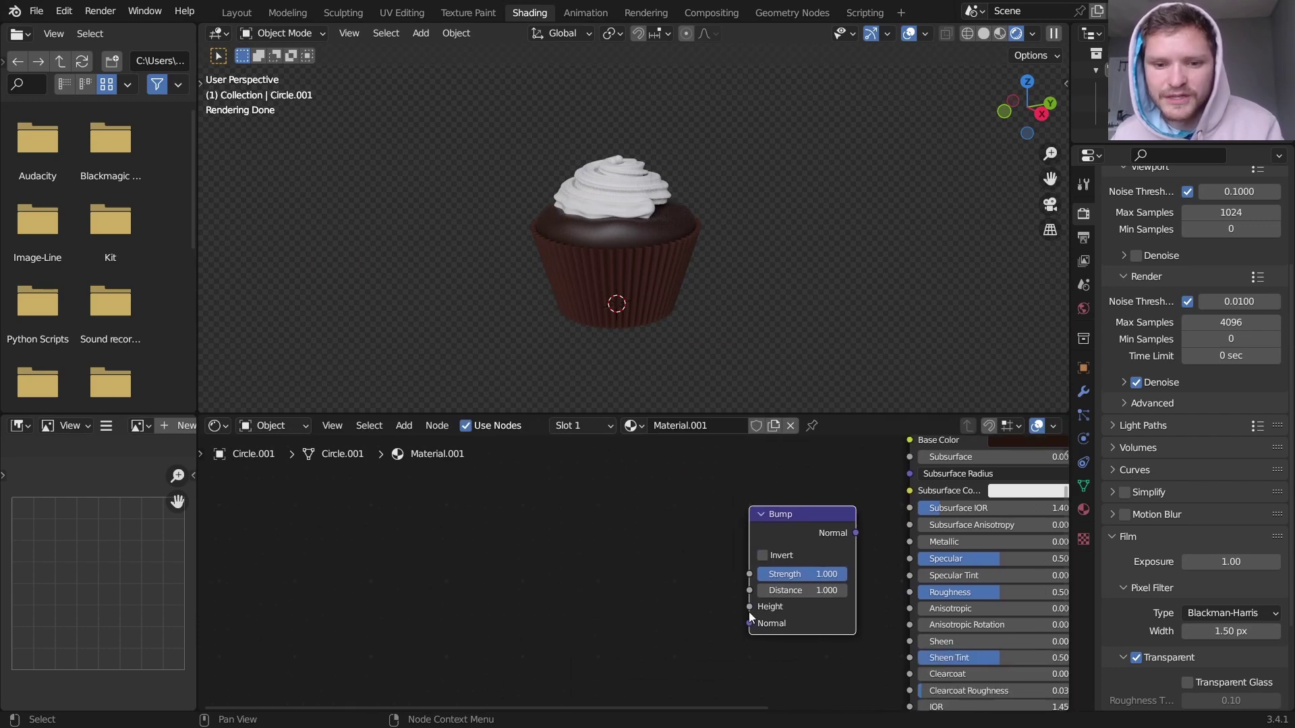
drag(749, 606, 473, 601)
text(nois)
key(Return)
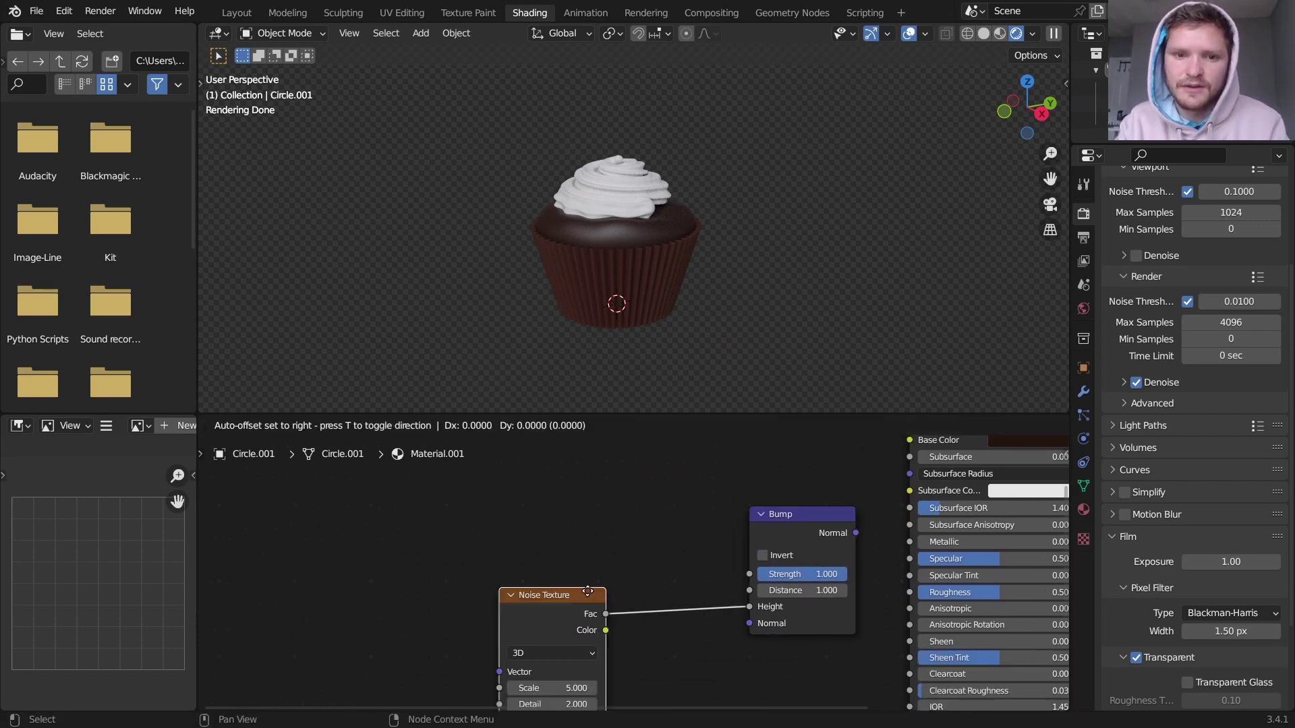
click(582, 566)
Link the Bump to the Principled BSDF's Normal, preview the noise and bump outputs, and restore the shader as surface output.
ctrl+shift+click(581, 570)
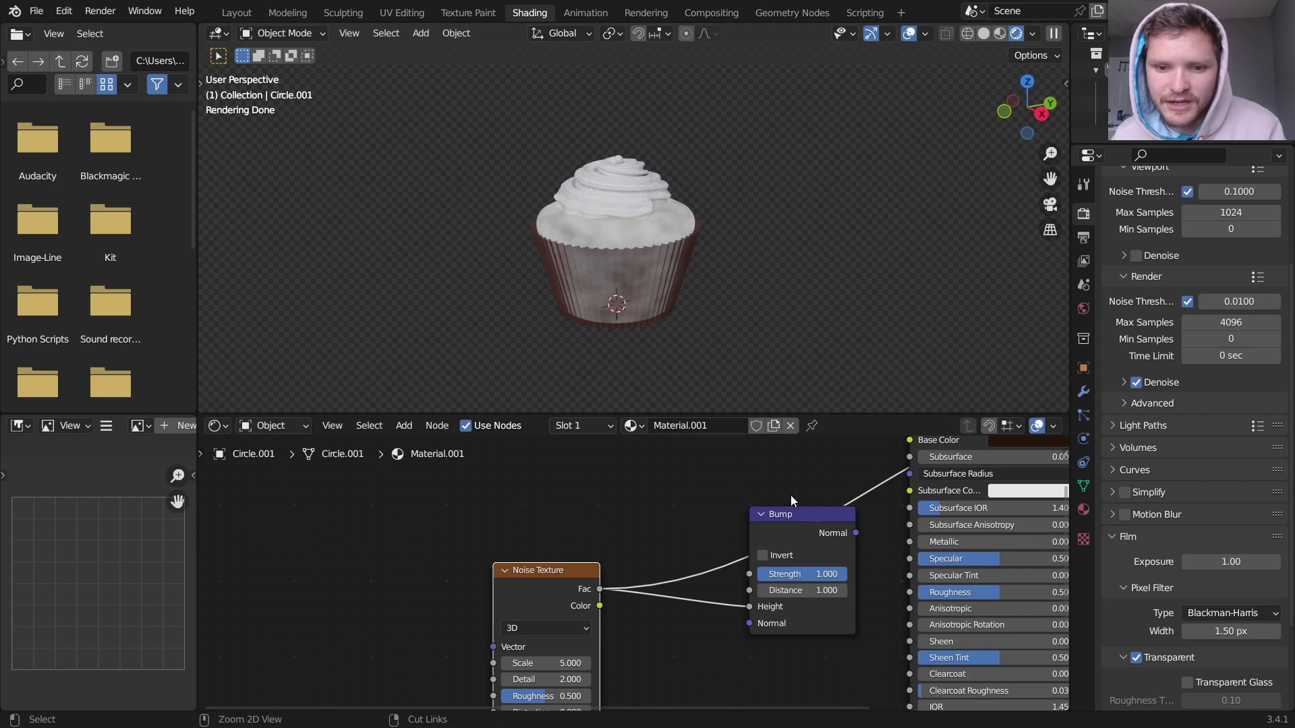
middle_drag(852, 534, 688, 458)
alt+right_drag(688, 460, 761, 619)
middle_drag(822, 542, 821, 685)
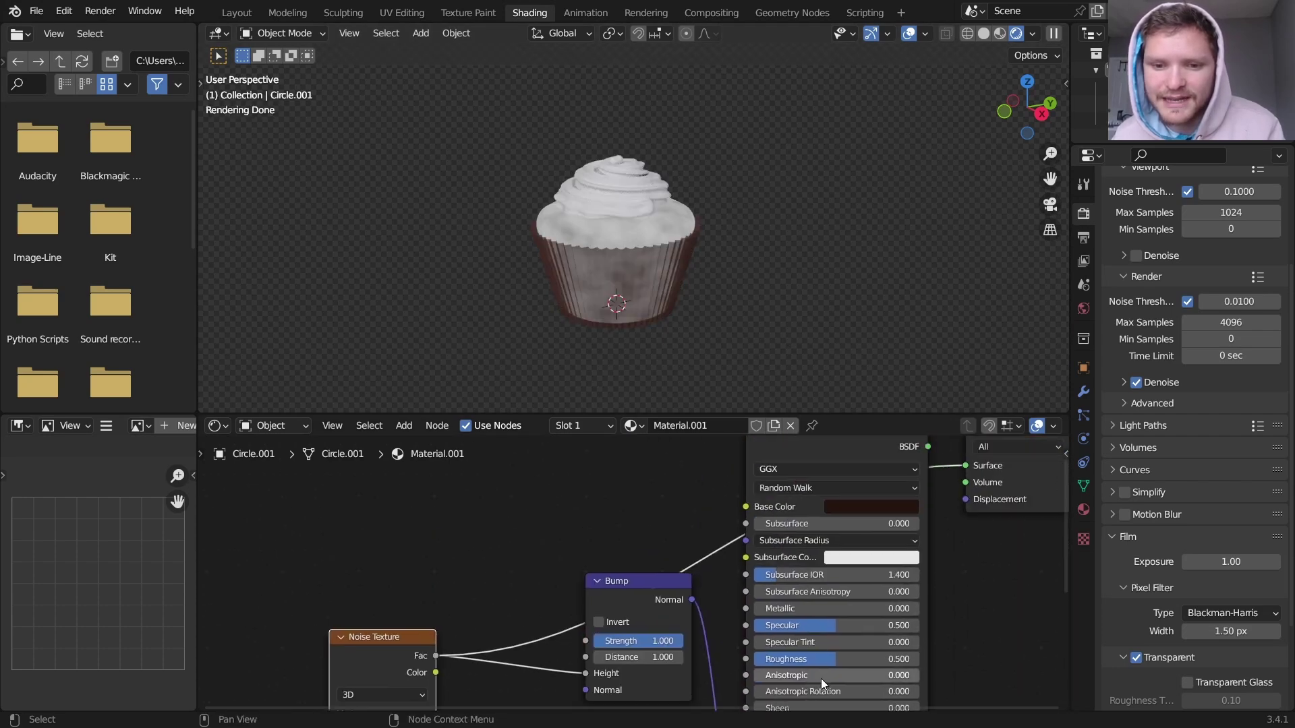
middle_drag(814, 509, 825, 527)
ctrl+shift+click(630, 621)
scroll(634, 304, up, 3)
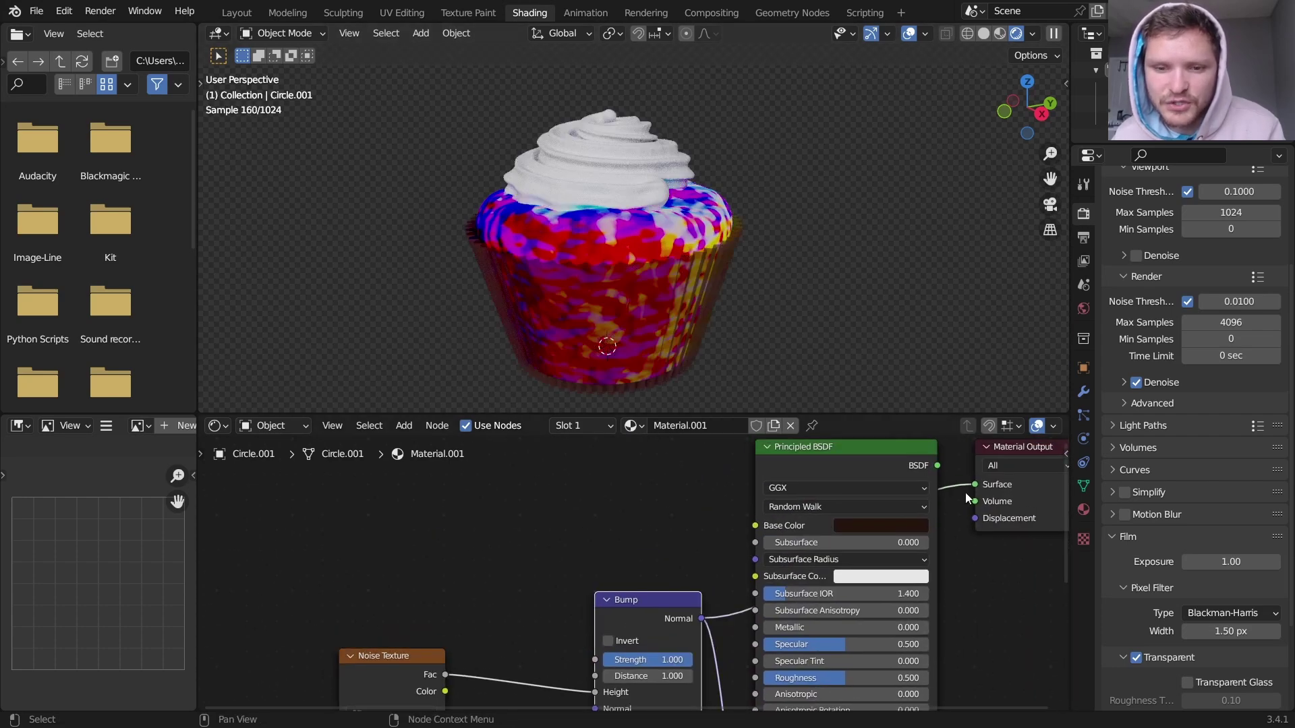
middle_drag(966, 498, 961, 510)
scroll(675, 210, up, 2)
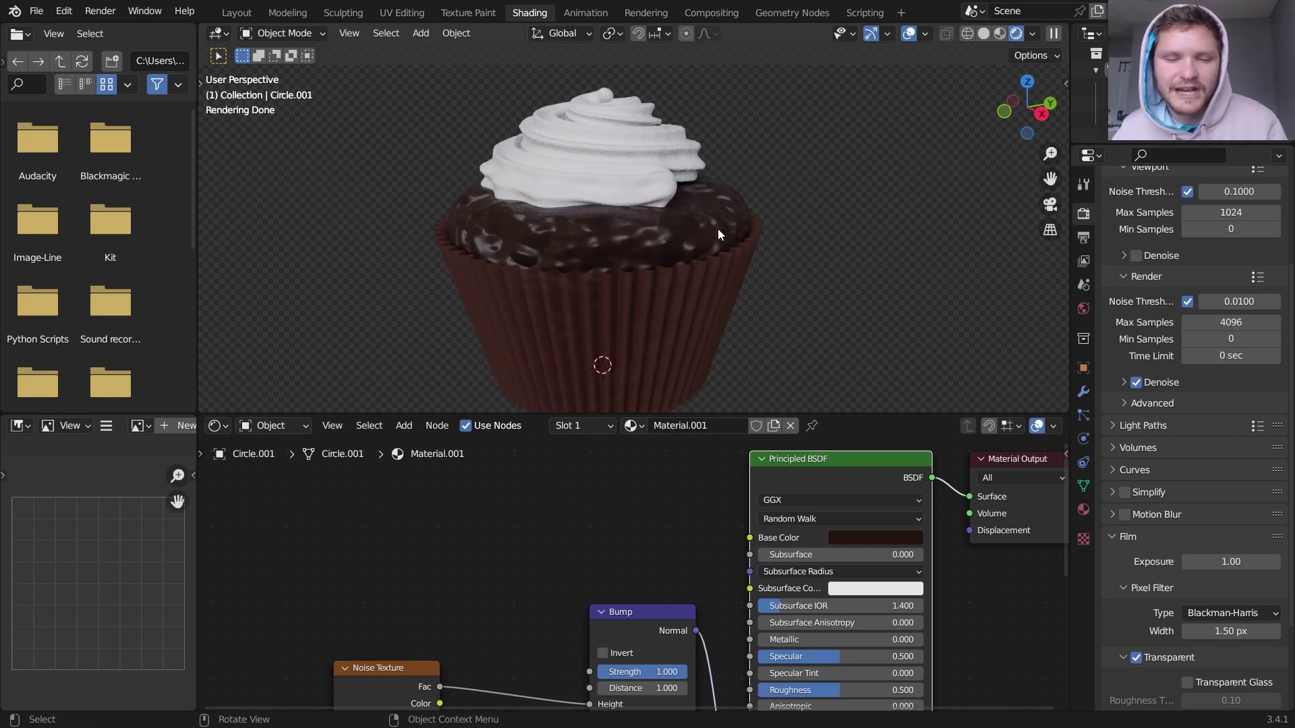
Set the cake's Noise Texture detail to 3 and its scale to 15.
middle_drag(411, 674, 655, 483)
scroll(667, 516, up, 6)
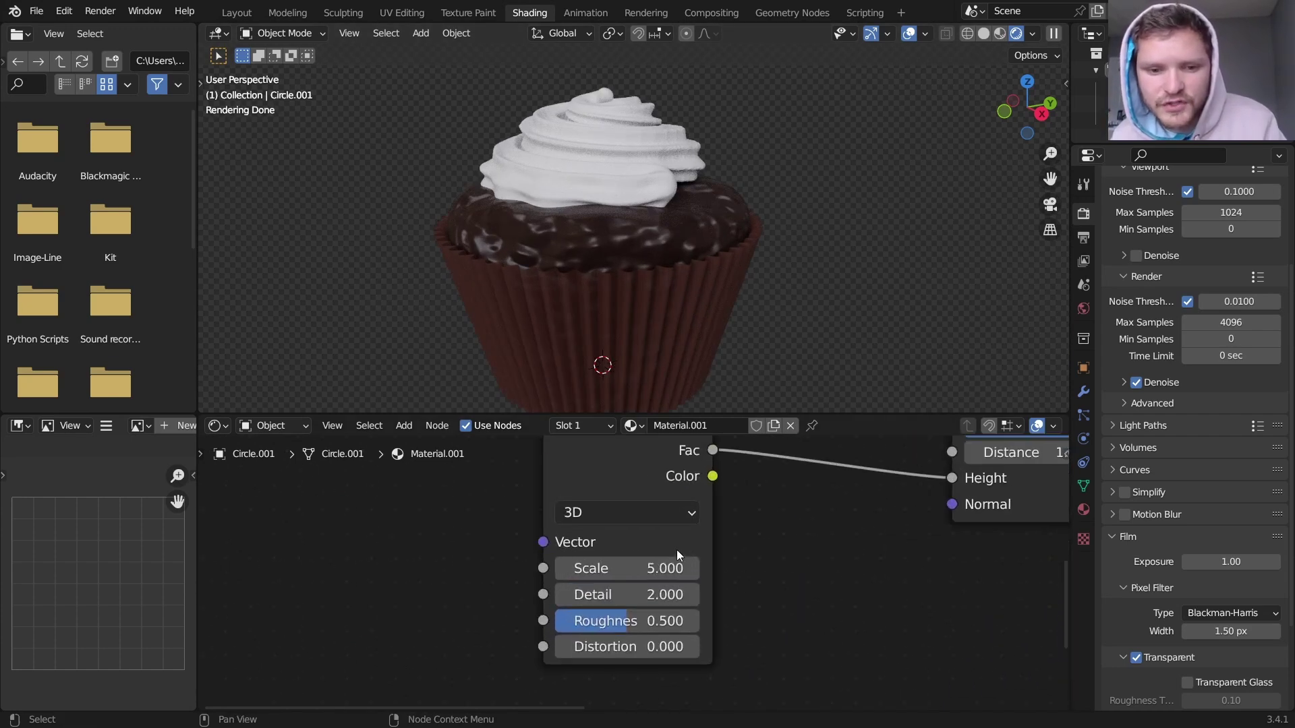
click(653, 594)
text(3)
key(Return)
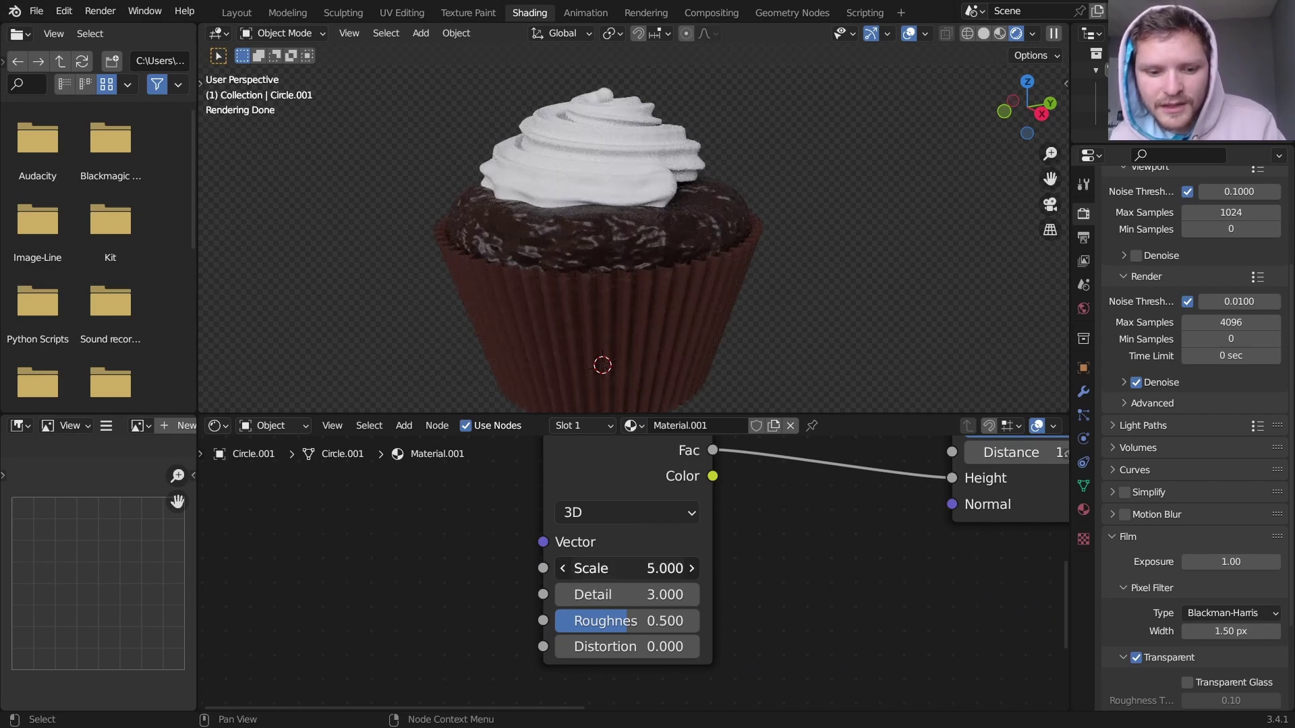
key(Return)
middle_drag(646, 231, 648, 234)
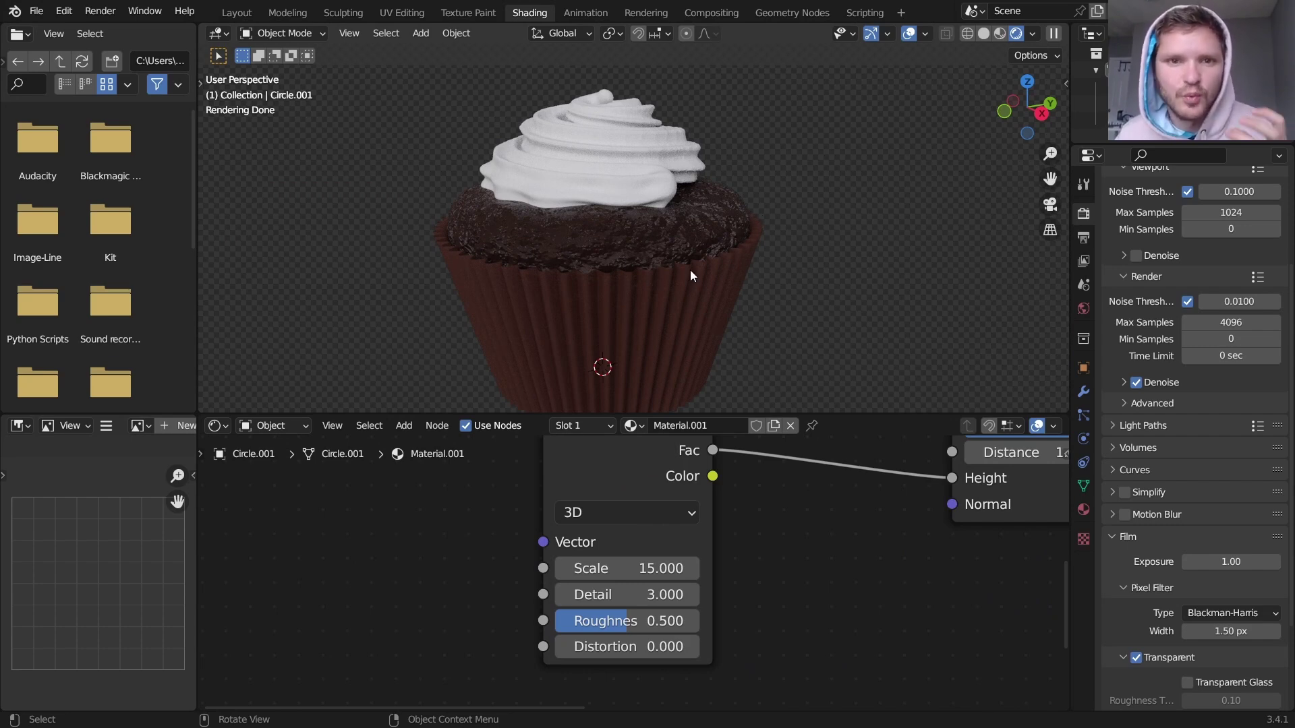
Reduce the cake material's roughness to 0.442 and its Bump strength to 0.580.
middle_drag(921, 528, 527, 591)
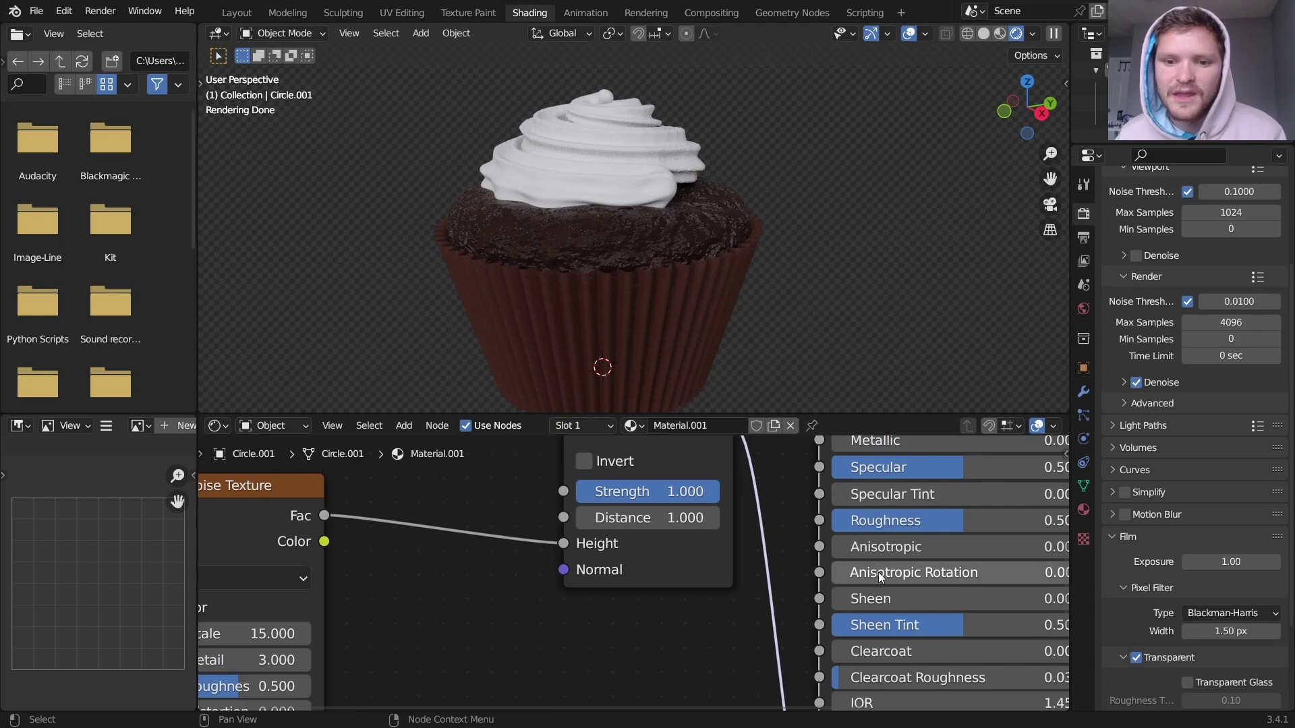
middle_drag(882, 576, 725, 588)
mouse_move(813, 529)
mouse_down()
mouse_move(790, 529)
mouse_move(892, 530)
mouse_move(800, 532)
mouse_up()
middle_drag(801, 533, 839, 604)
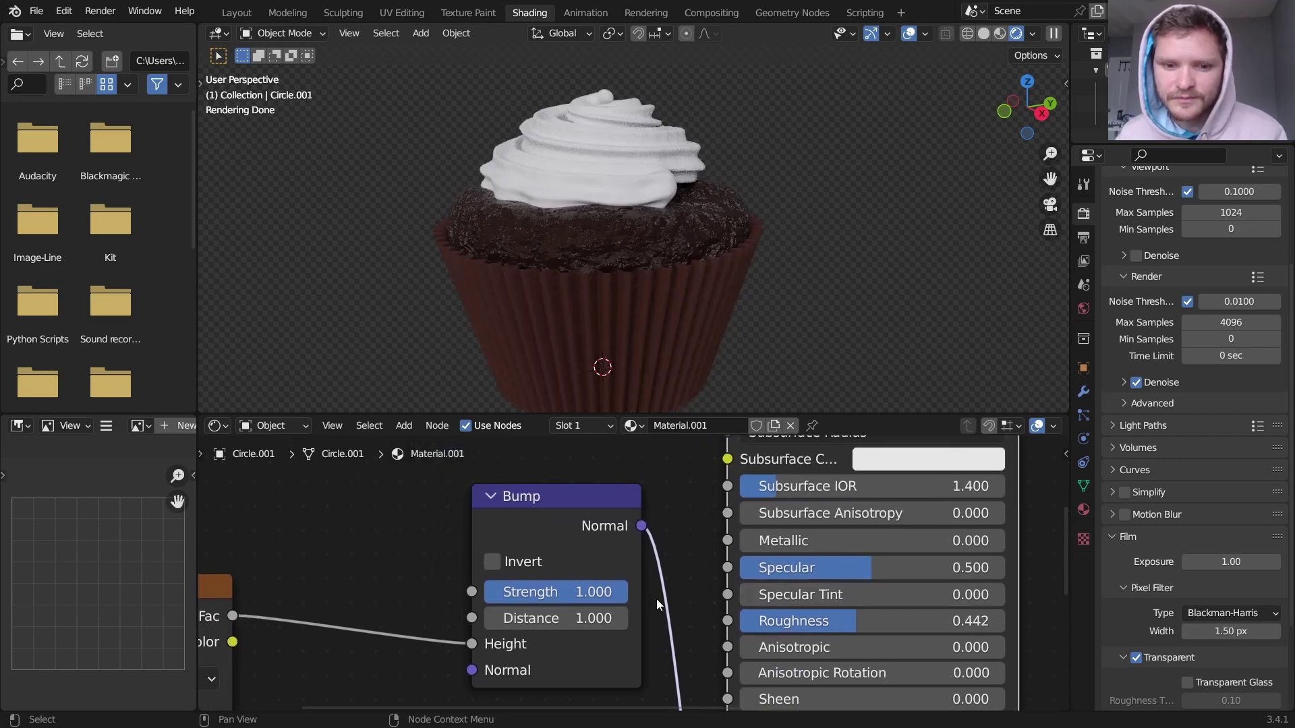
drag(606, 597, 496, 597)
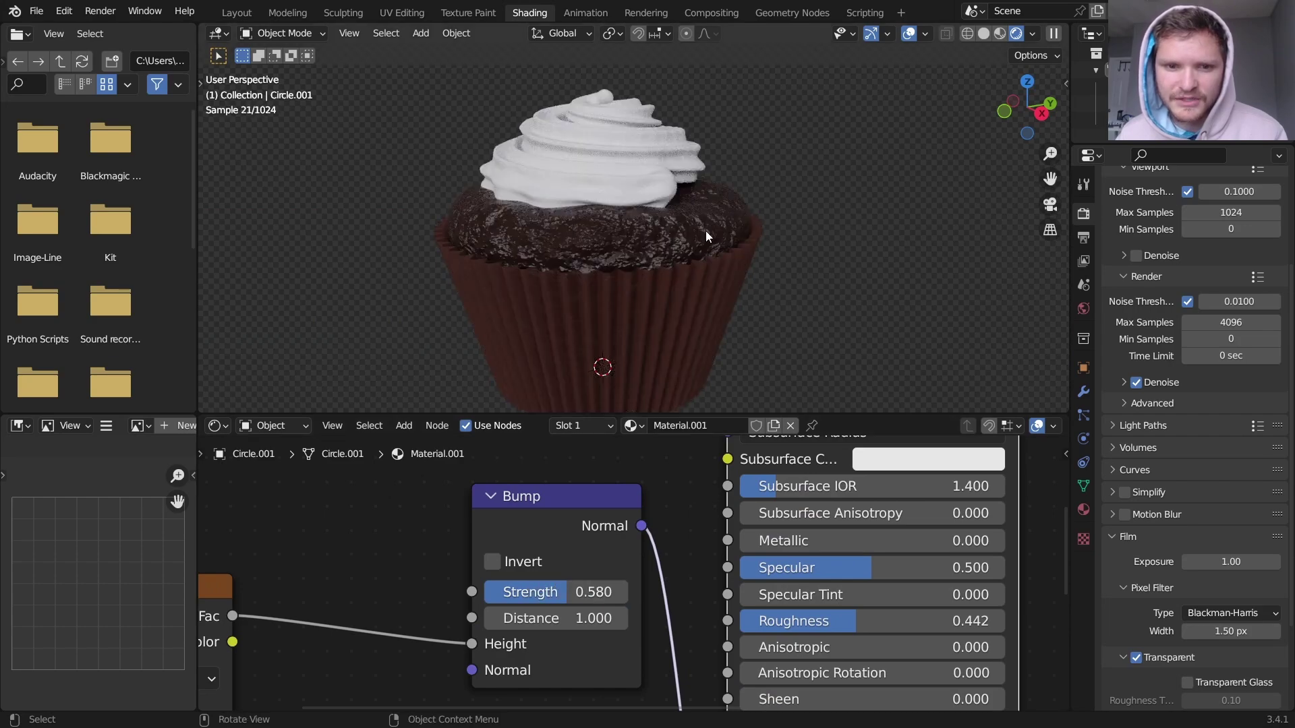
scroll(709, 213, down, 4)
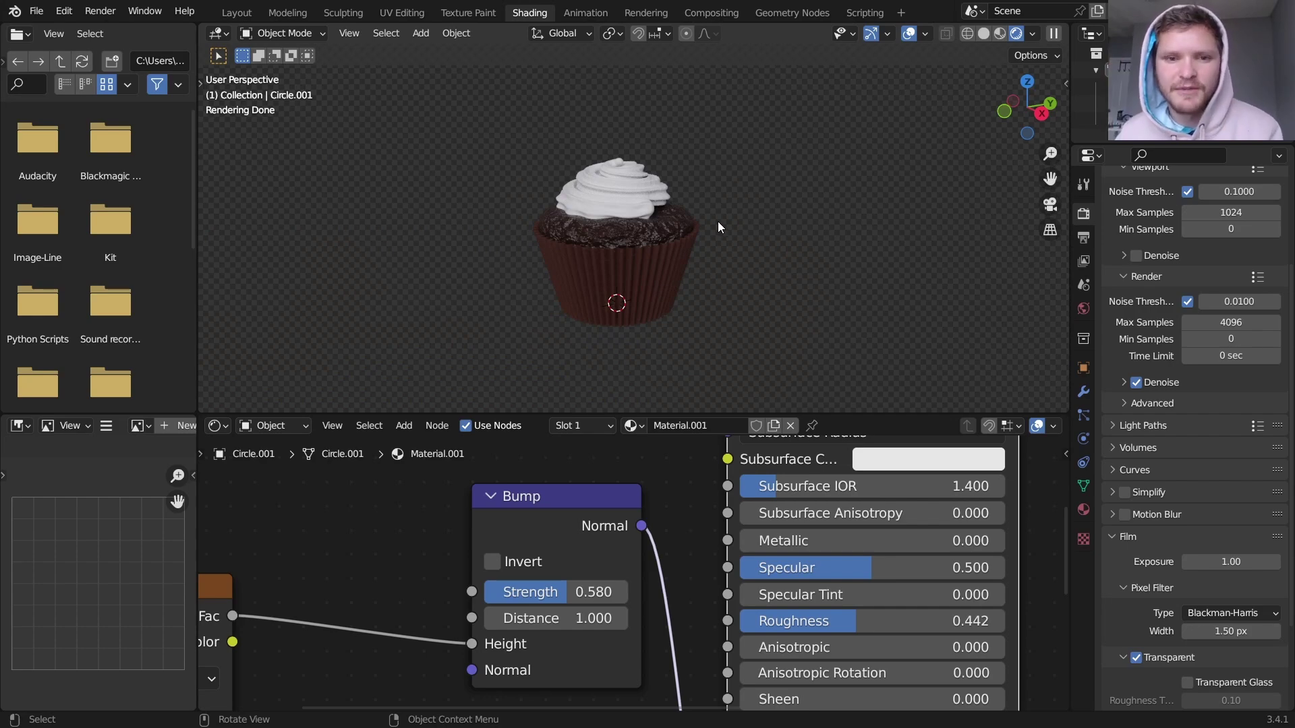
Set the cake material's Subsurface to 0.025, compare it with zero subsurface, and restore the 0.025 value.
middle_drag(769, 437, 800, 568)
scroll(593, 224, up, 3)
drag(799, 568, 763, 567)
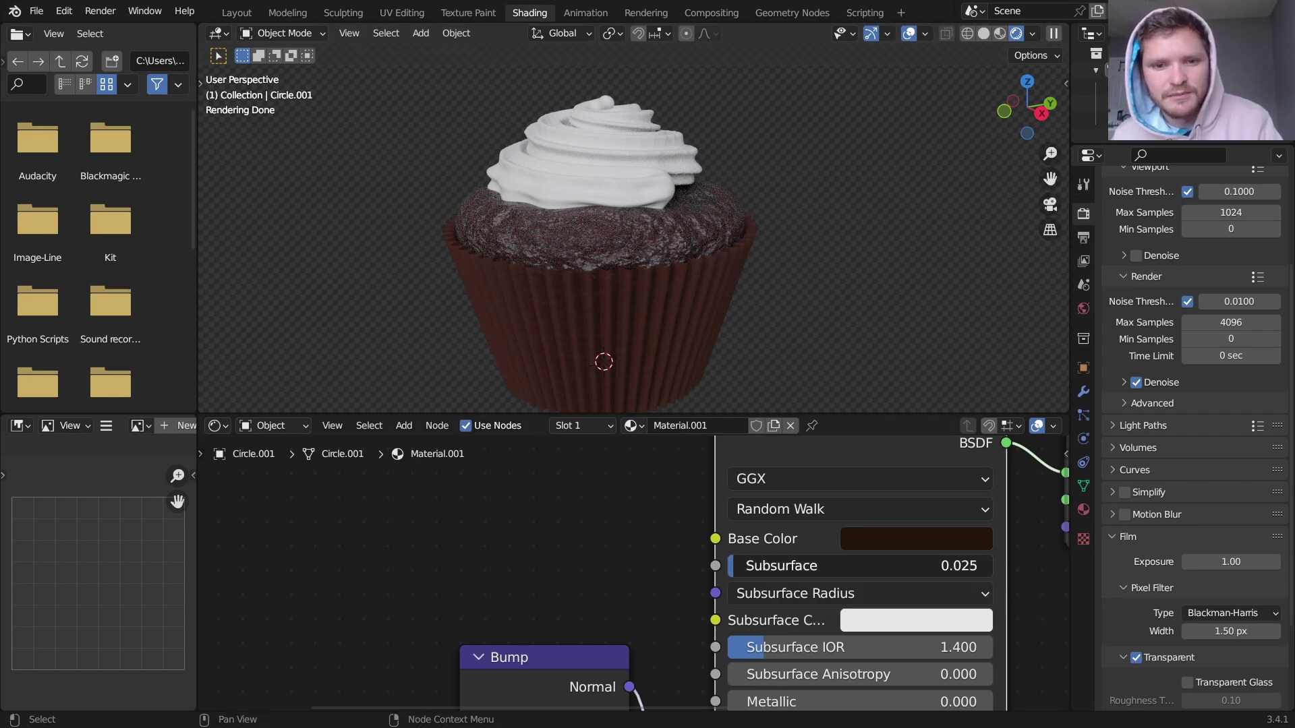
drag(763, 567, 729, 569)
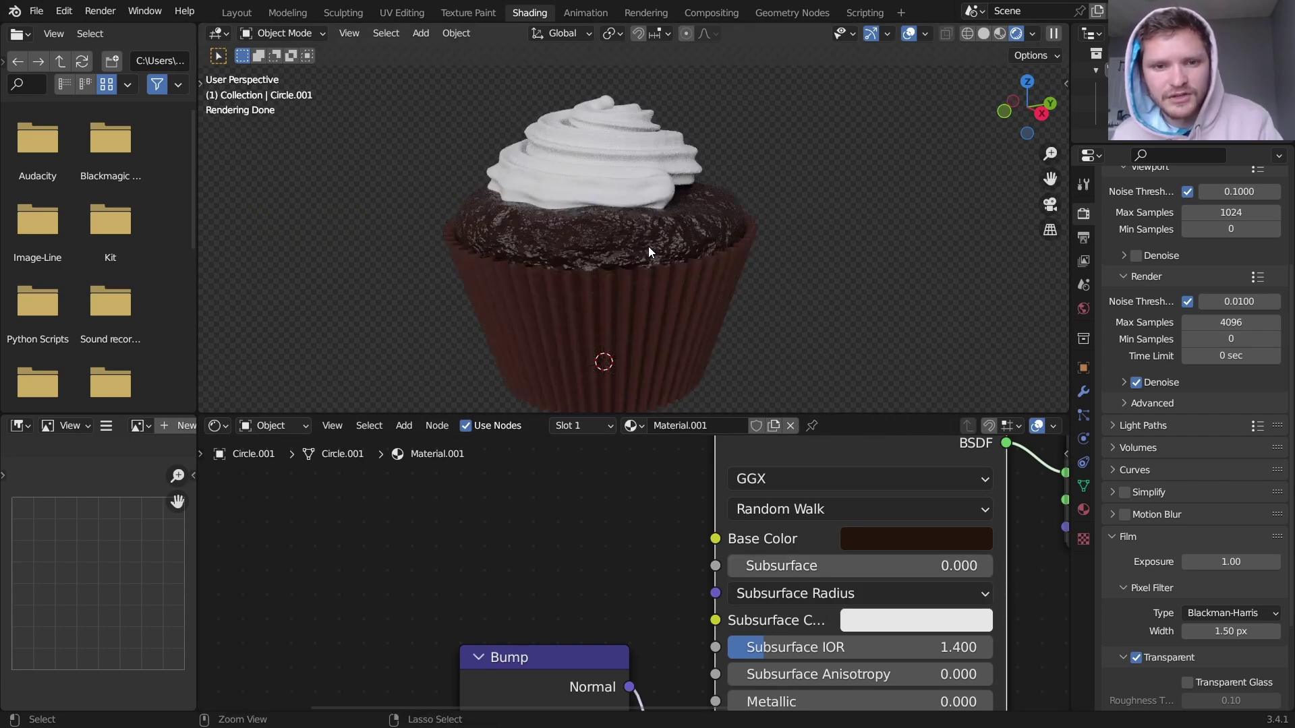
key(ctrl+z)
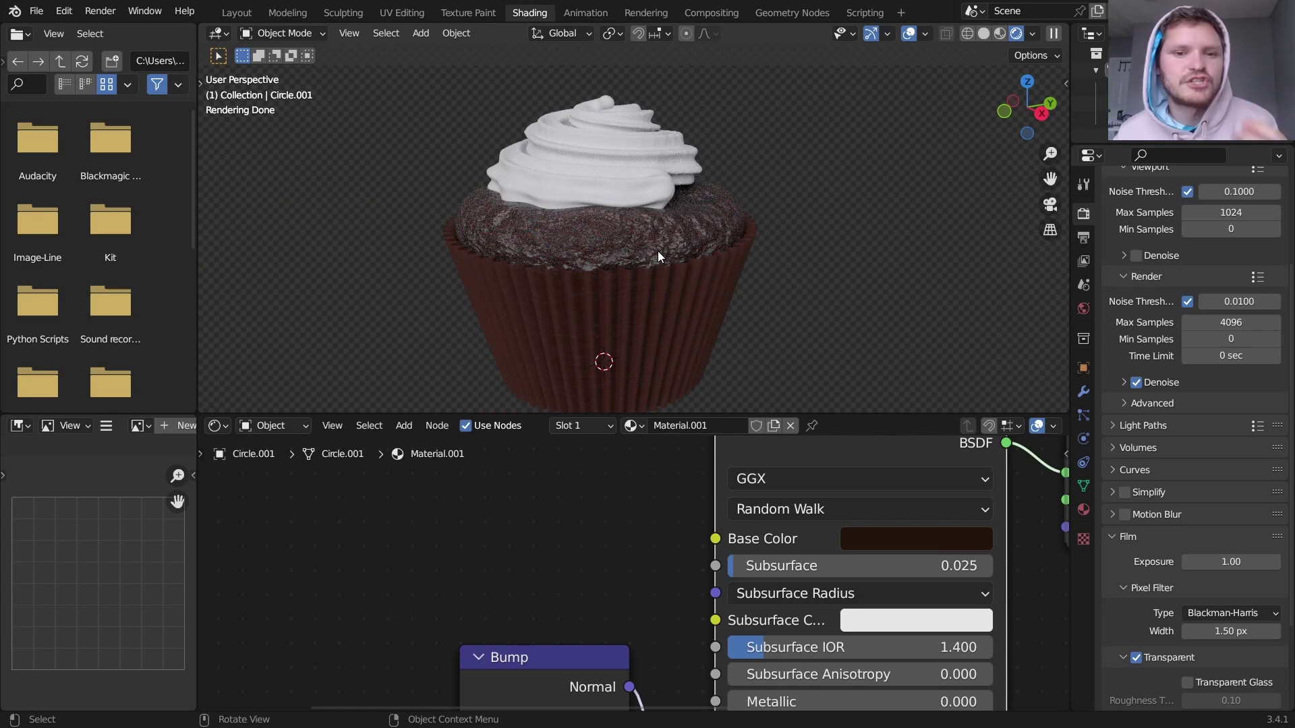
Give the spiral topping a new material with a dark red base colour of hue 0.001, saturation 0.884, value 0.031, and shade it smooth.
click(621, 166)
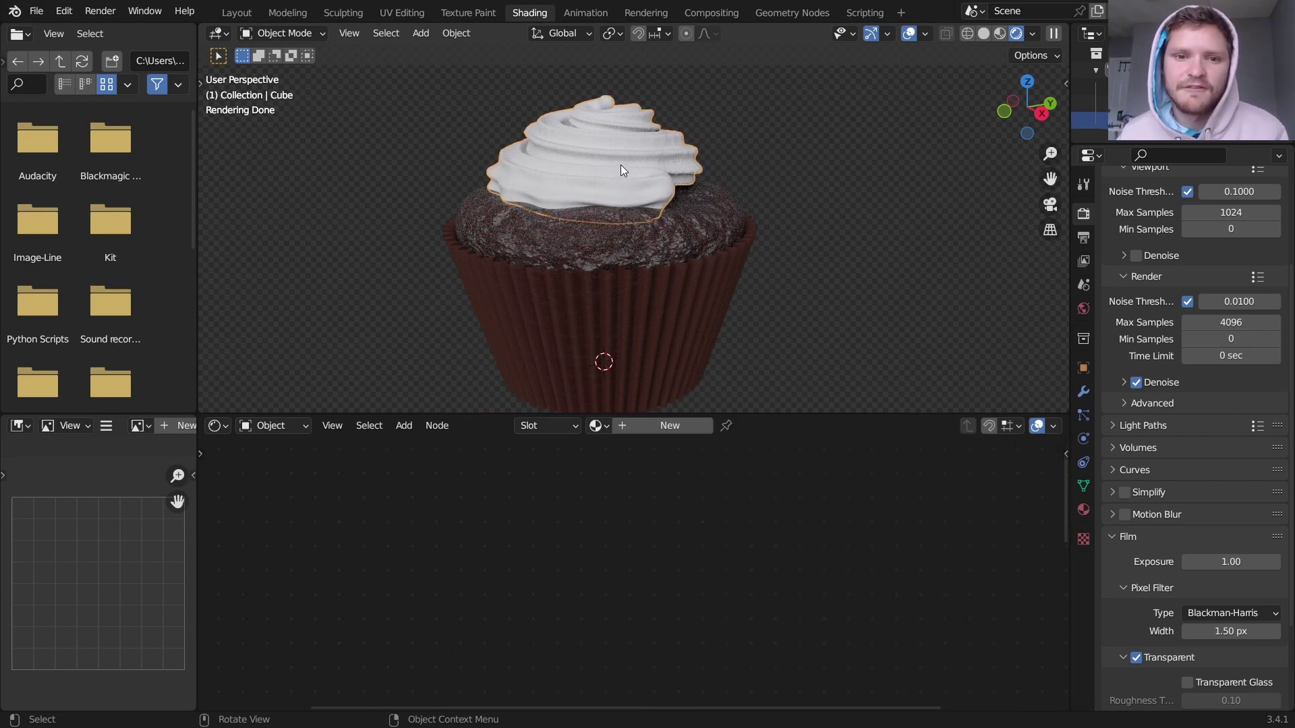
click(677, 427)
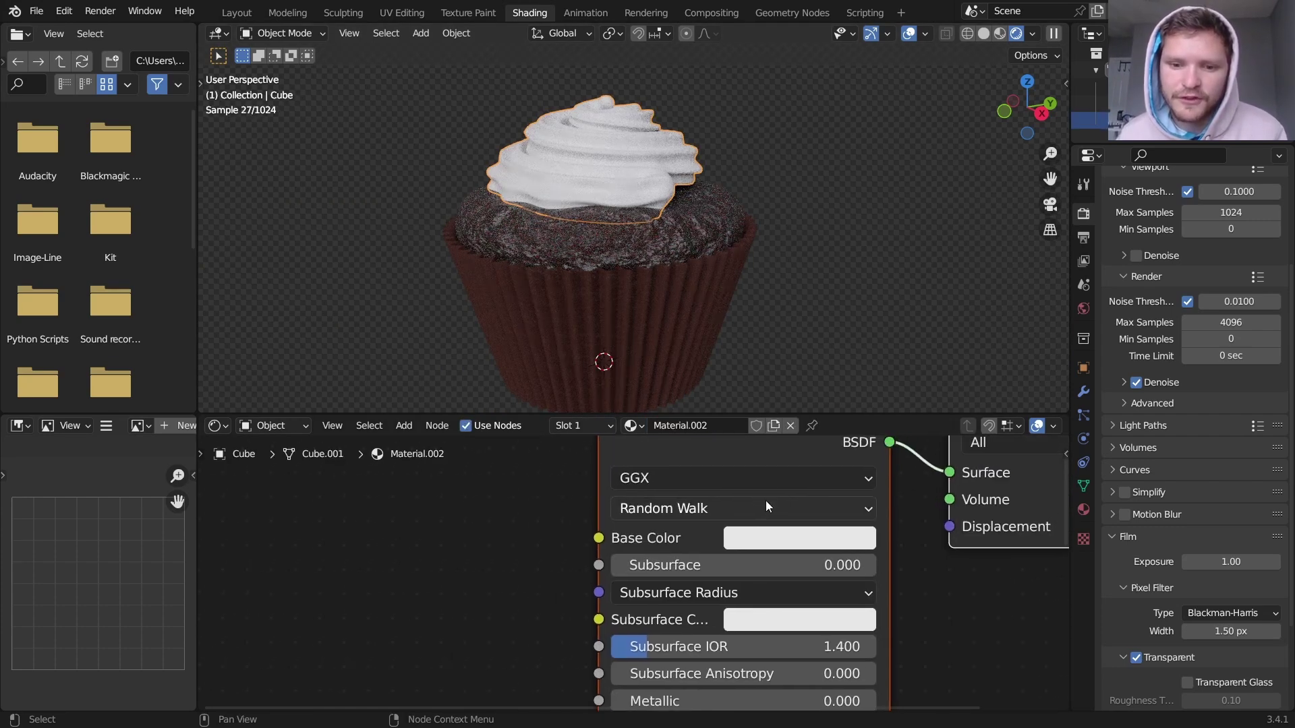
click(789, 532)
click(825, 358)
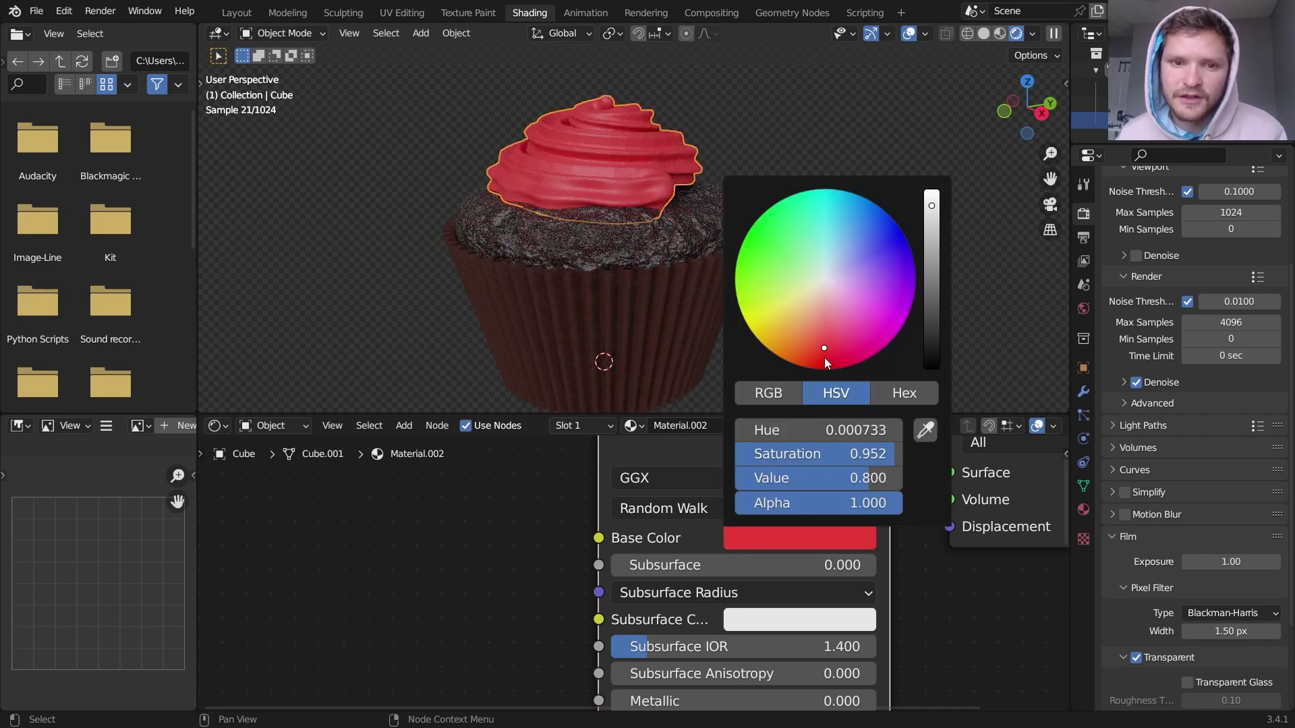
click(923, 336)
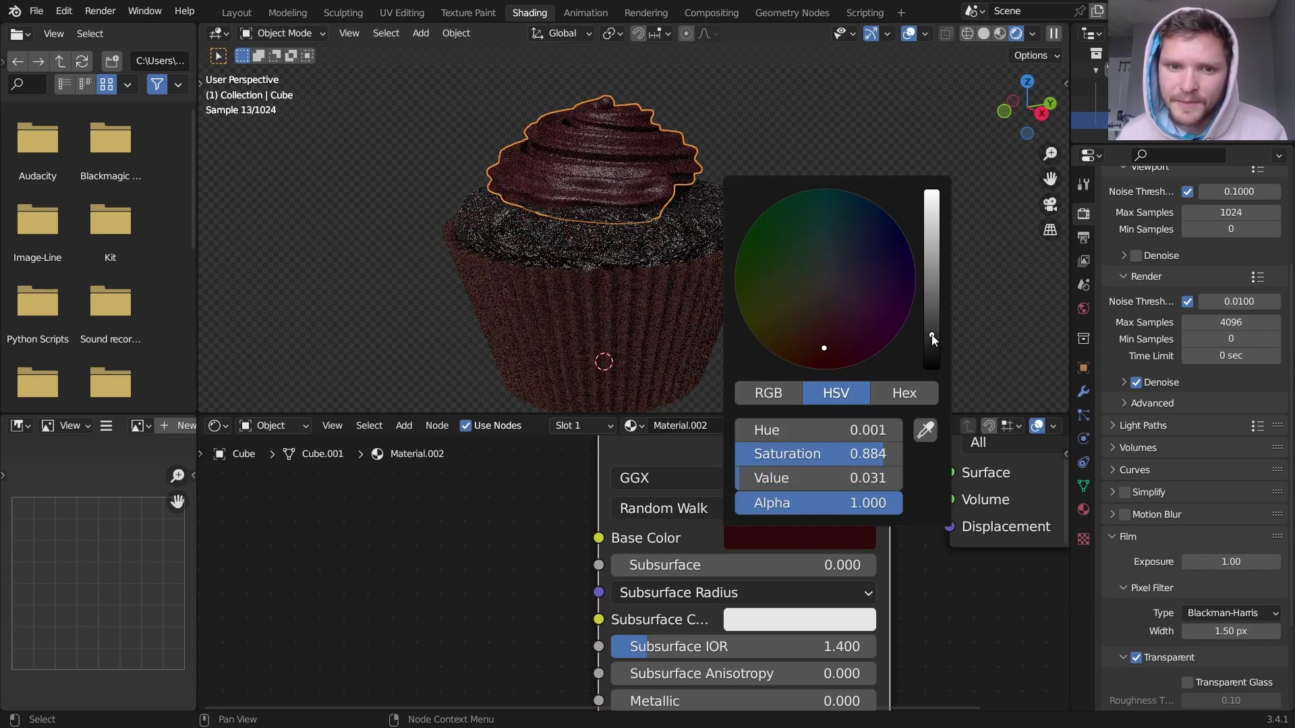
right_click(611, 158)
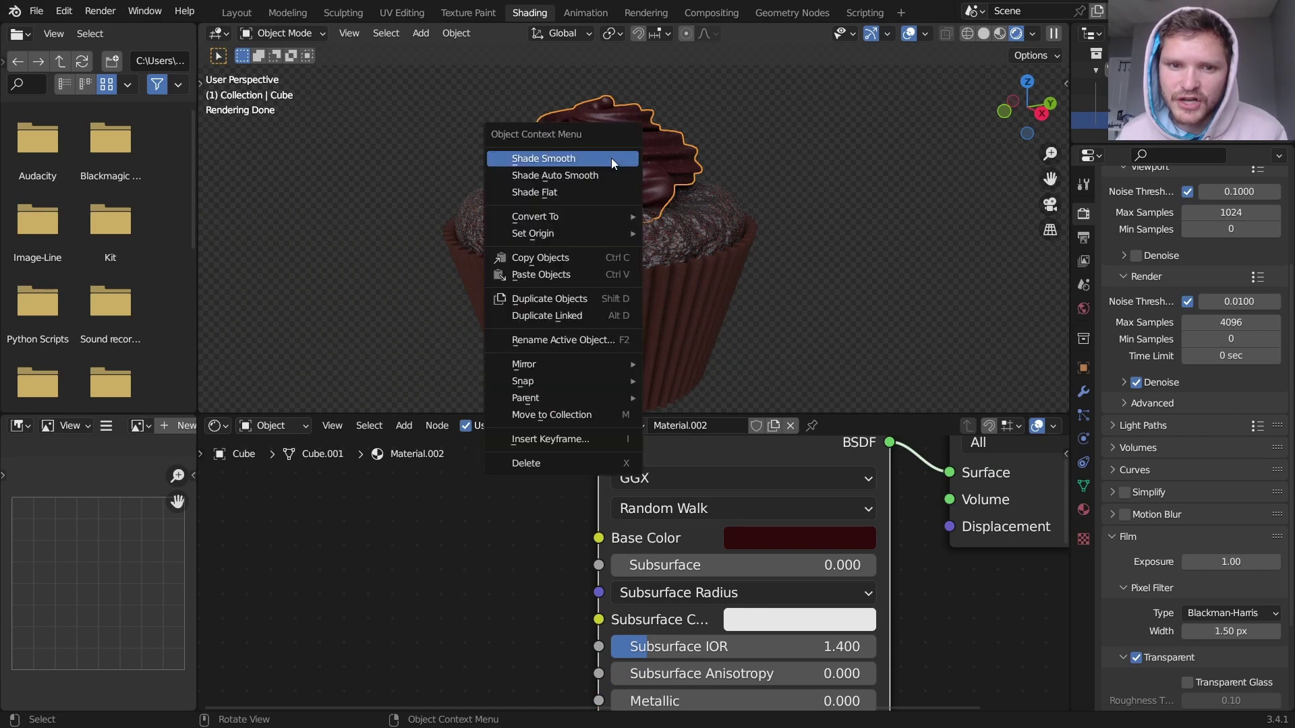
click(611, 158)
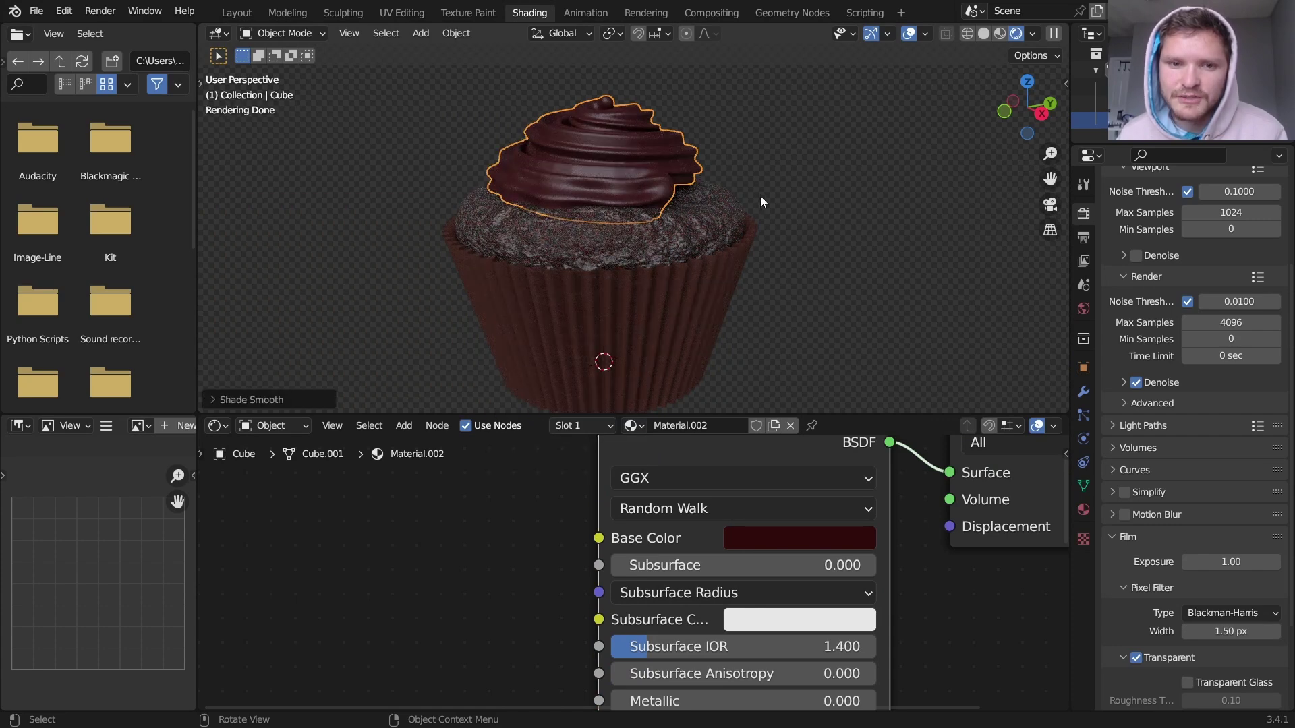
Add subsurface scattering of 0.044 to the topping's material, and halve it to 0.022.
drag(651, 565, 671, 565)
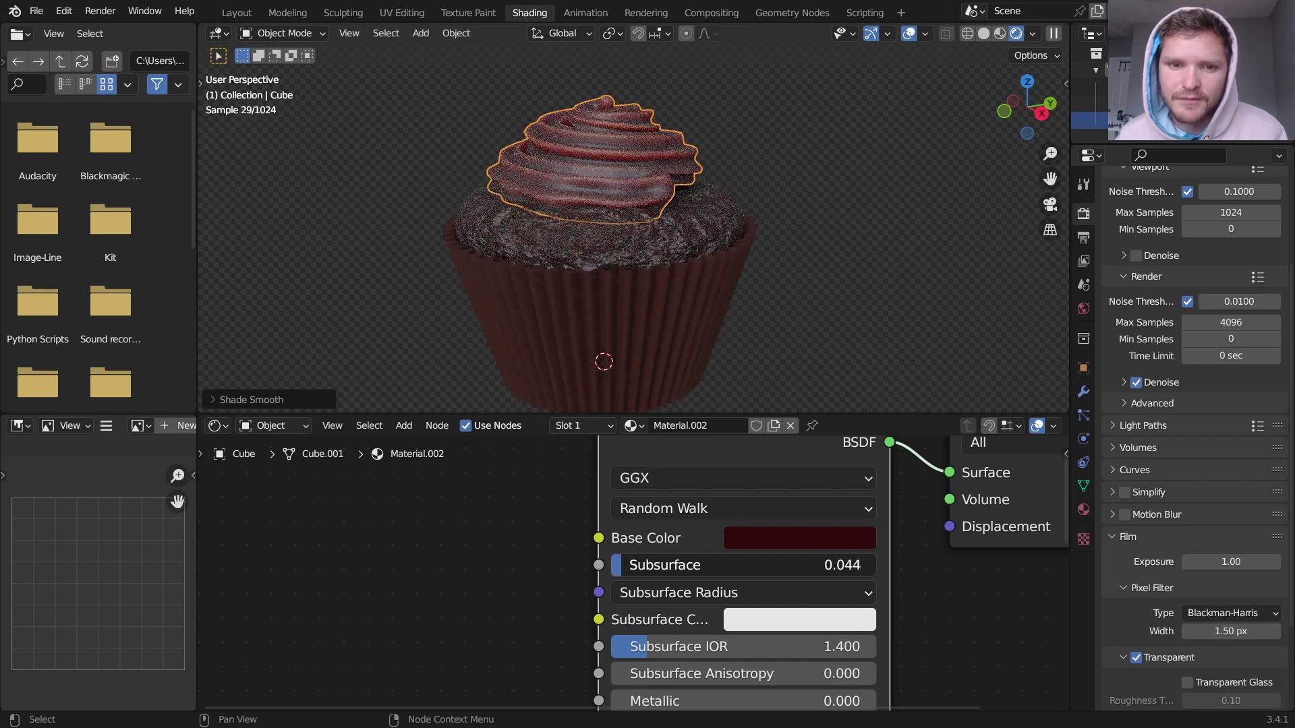
click(820, 310)
scroll(710, 267, down, 2)
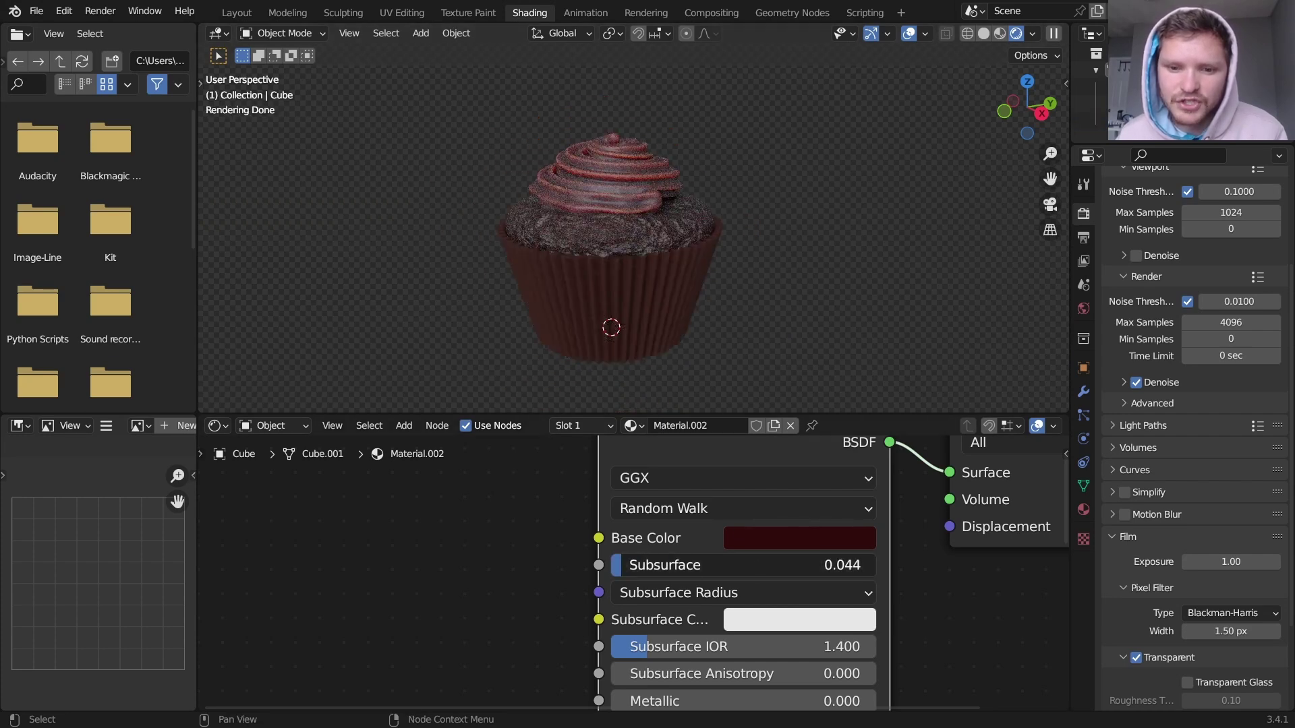
click(738, 565)
key(End)
text(/2)
key(Return)
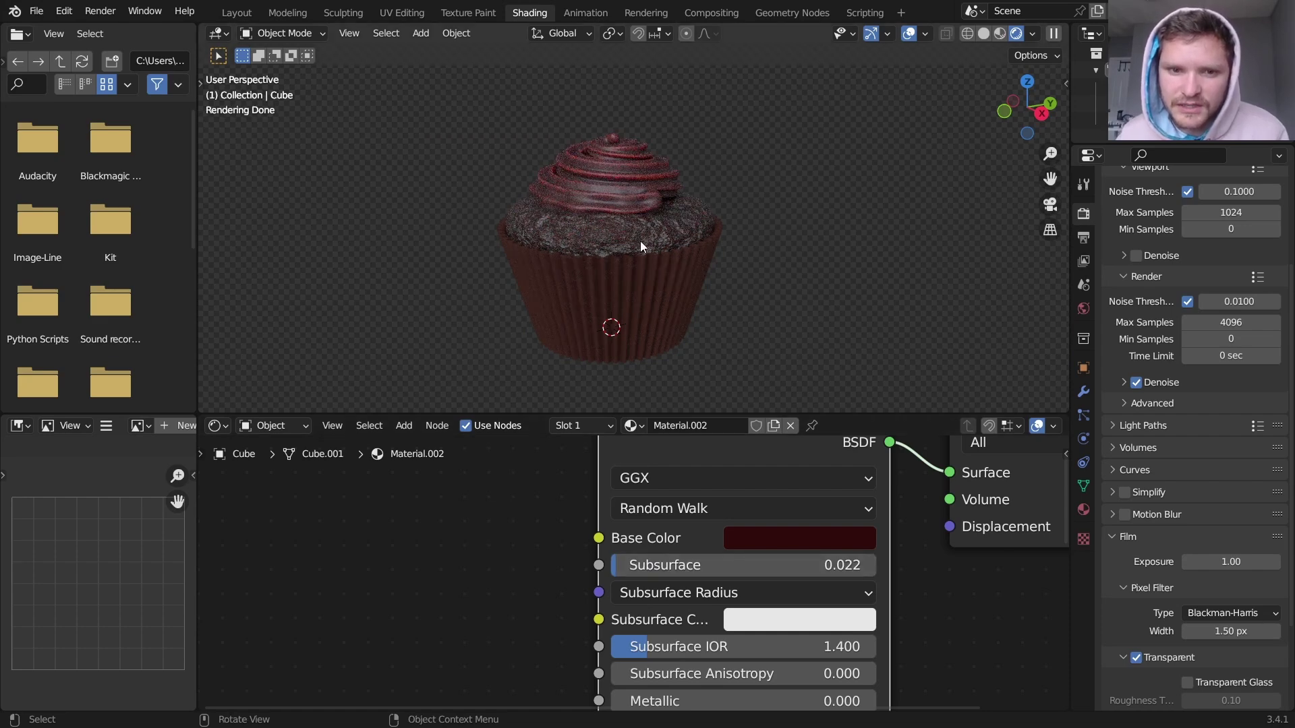
Set the topping's base colour to hue 0.011, saturation 0.869, value 0.061, and divide its Subsurface by 5 to 0.004.
mouse_move(641, 241)
middle_down()
mouse_move(699, 241)
mouse_move(623, 254)
middle_up()
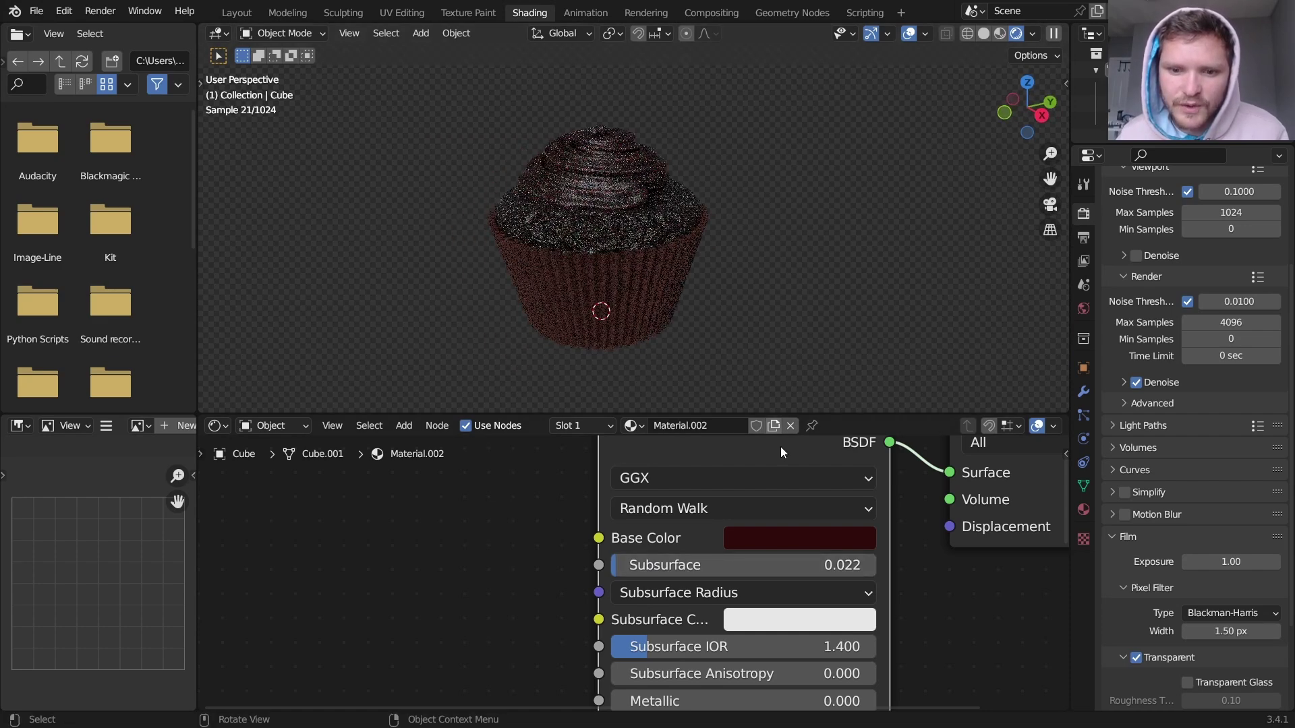
click(802, 538)
click(818, 341)
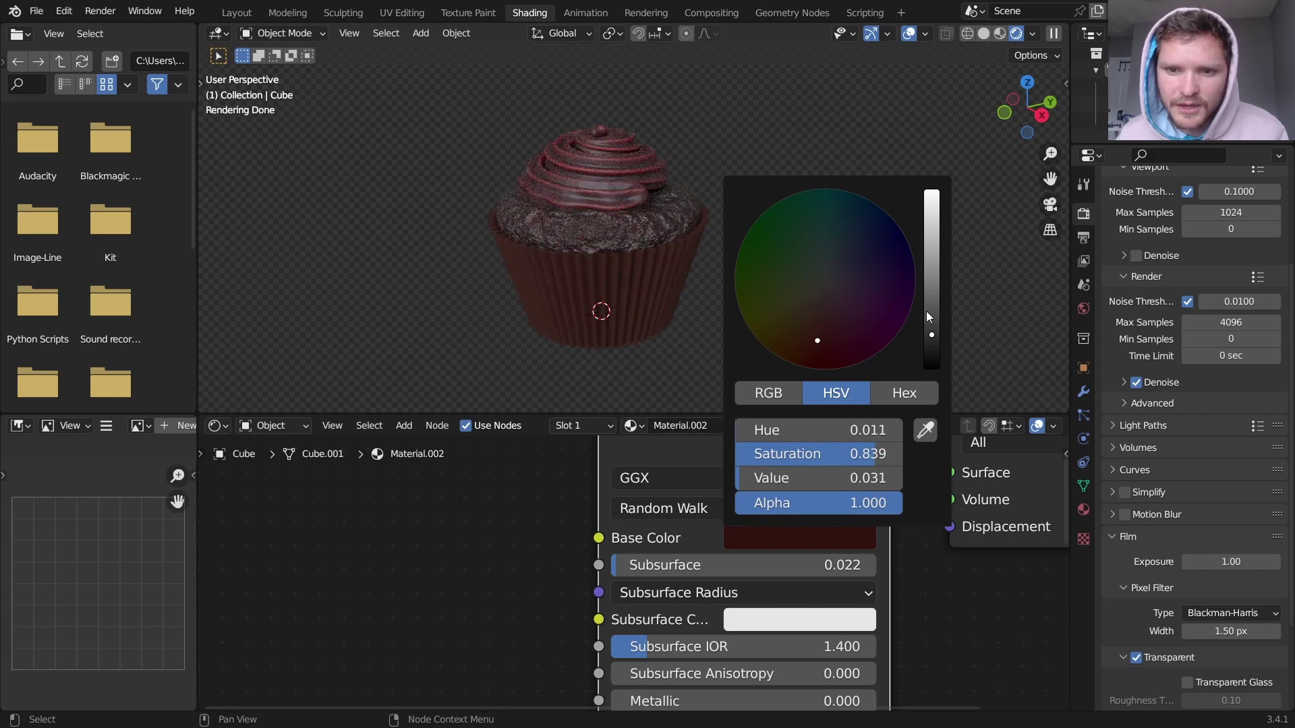
drag(929, 317, 931, 319)
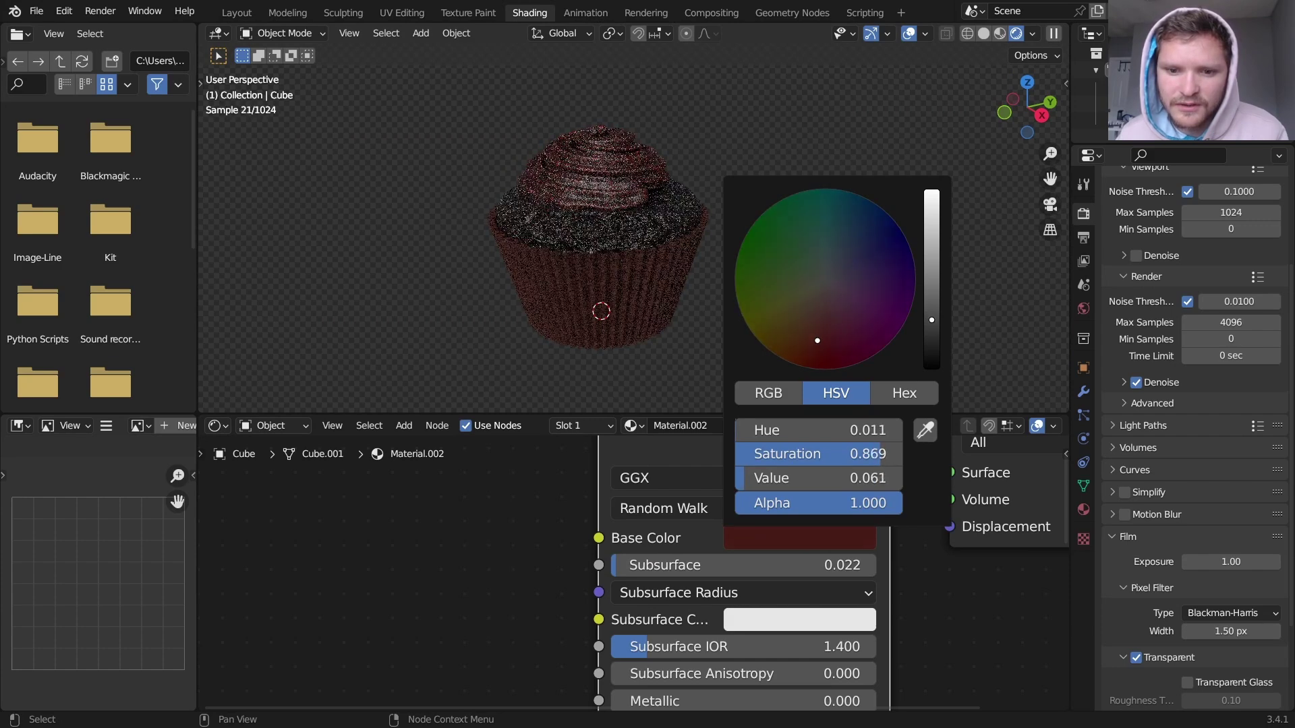
click(816, 563)
click(823, 554)
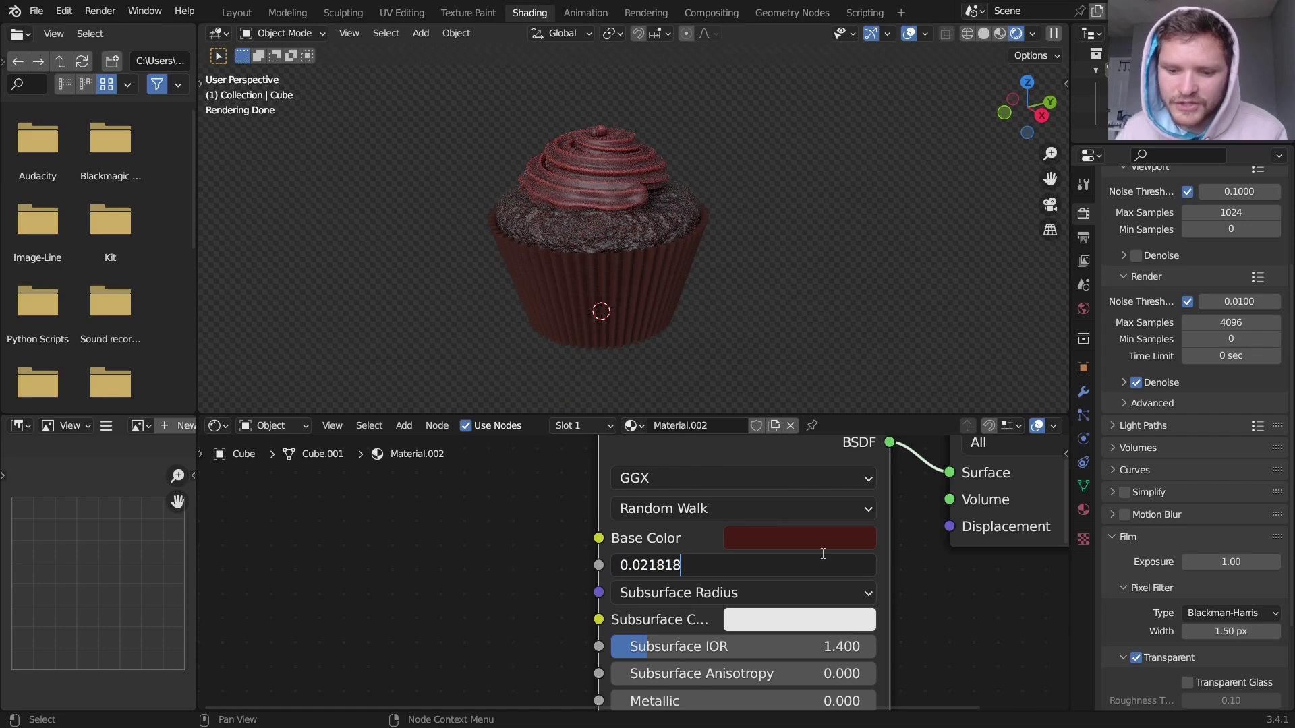
text(/5)
key(Return)
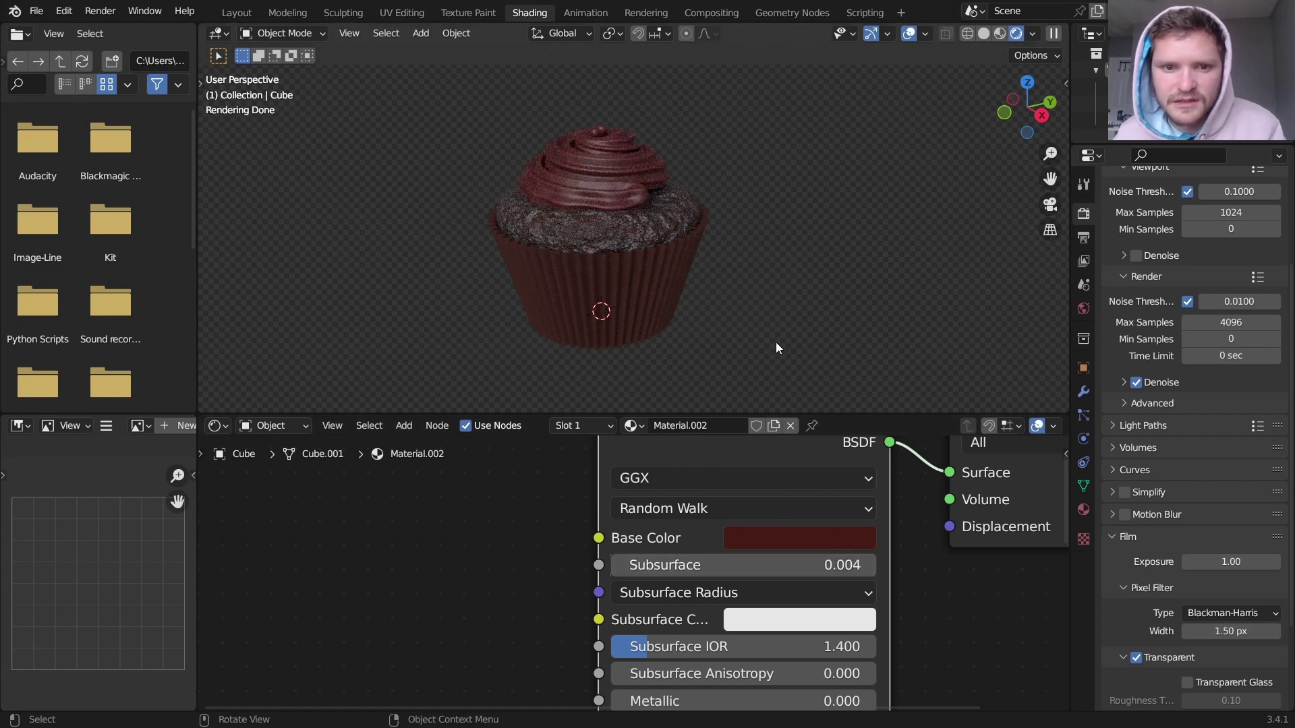
Darken the topping's base colour to a deep chocolate brown with hue 0.012, saturation 0.834 and value 0.027.
middle_drag(676, 251, 674, 244)
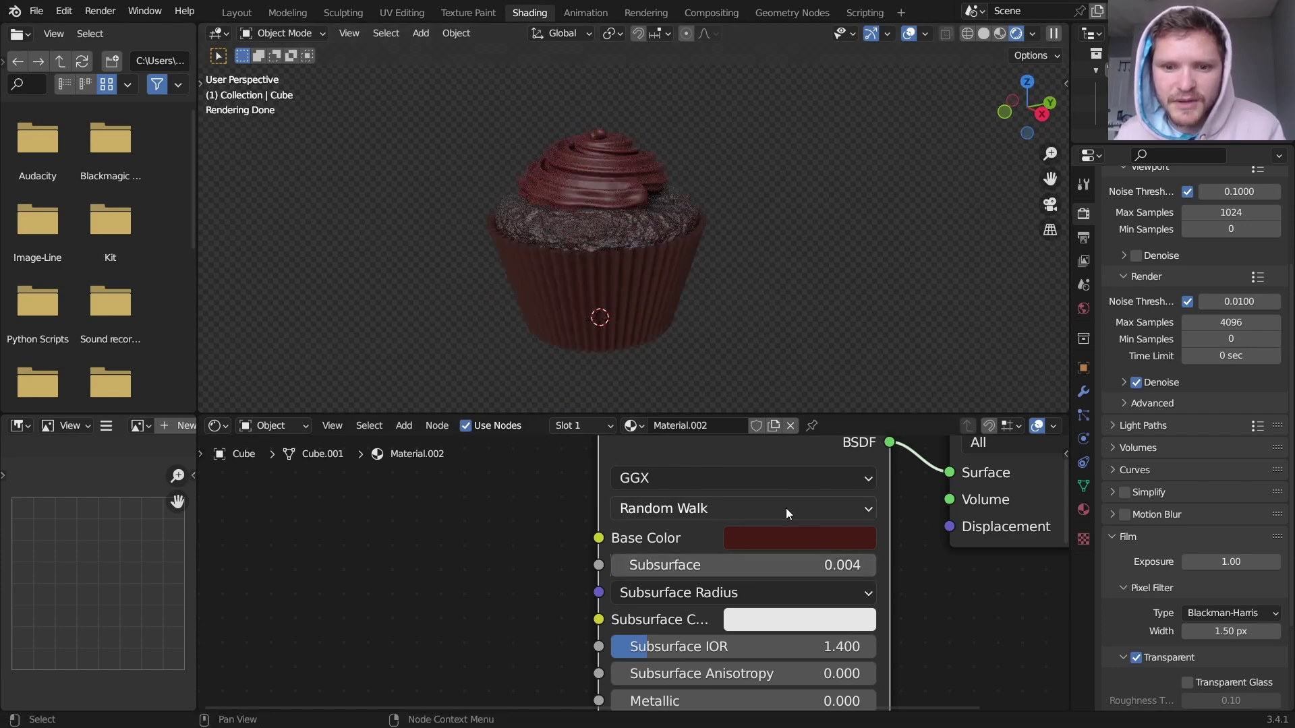
click(800, 538)
click(932, 337)
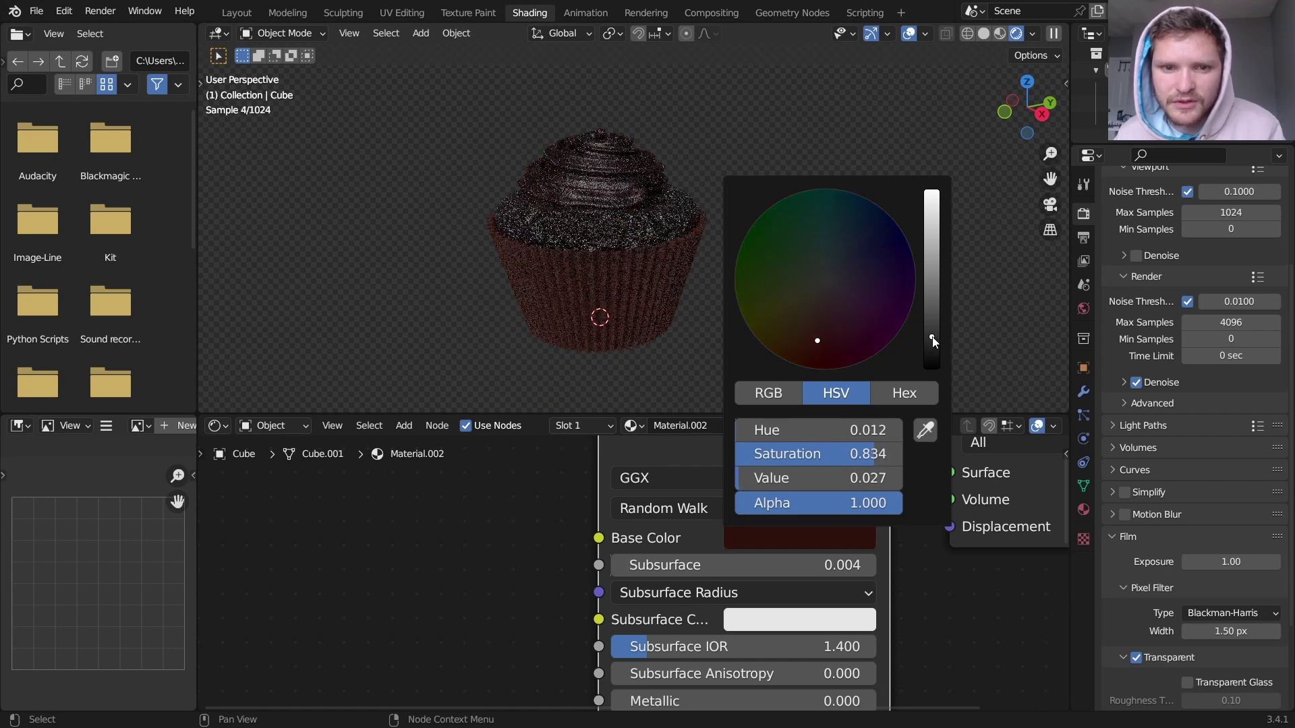
Try scaling the spiral topping down to about 0.76 of its size, and undo the scaling.
mouse_move(626, 262)
middle_down()
mouse_move(617, 277)
mouse_move(618, 257)
middle_up()
click(643, 173)
key(s)
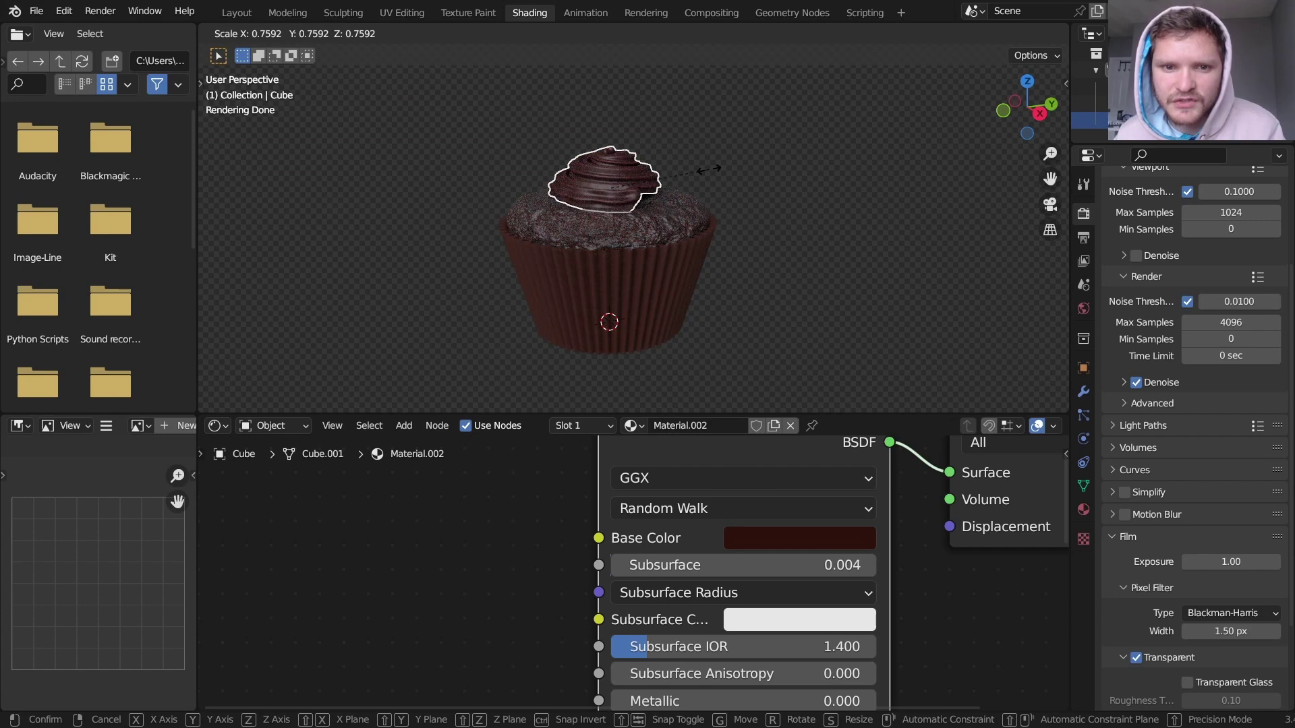
click(709, 169)
click(796, 205)
key(ctrl+z)
key(ctrl+z)
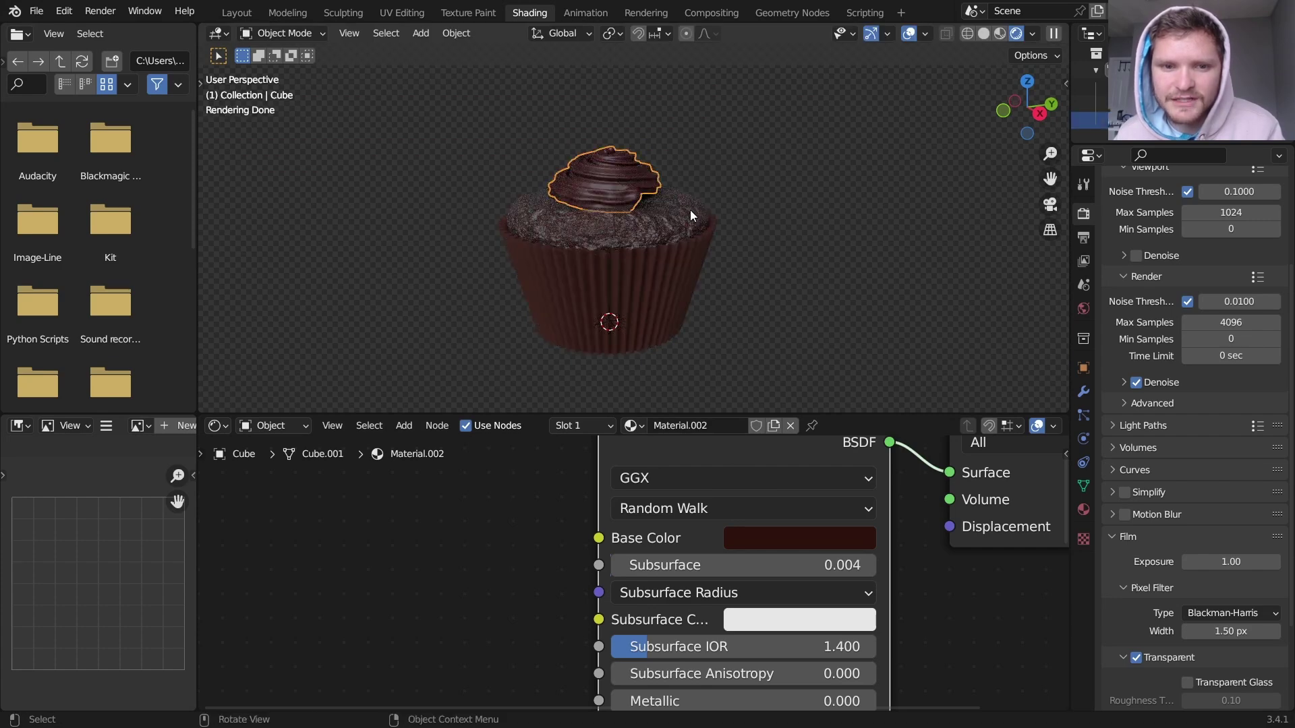
click(819, 230)
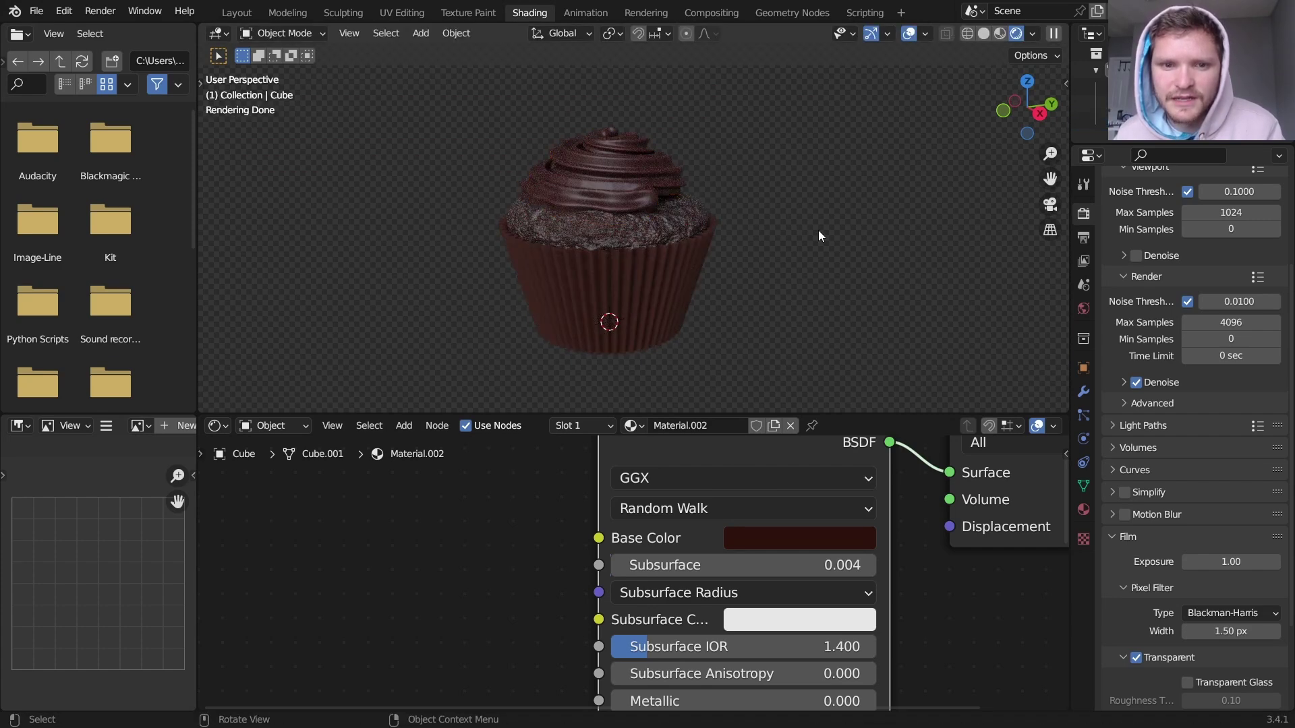
Switch to the Layout workspace and show its viewport in rendered shading.
scroll(762, 248, down, 3)
middle_drag(753, 253, 694, 249)
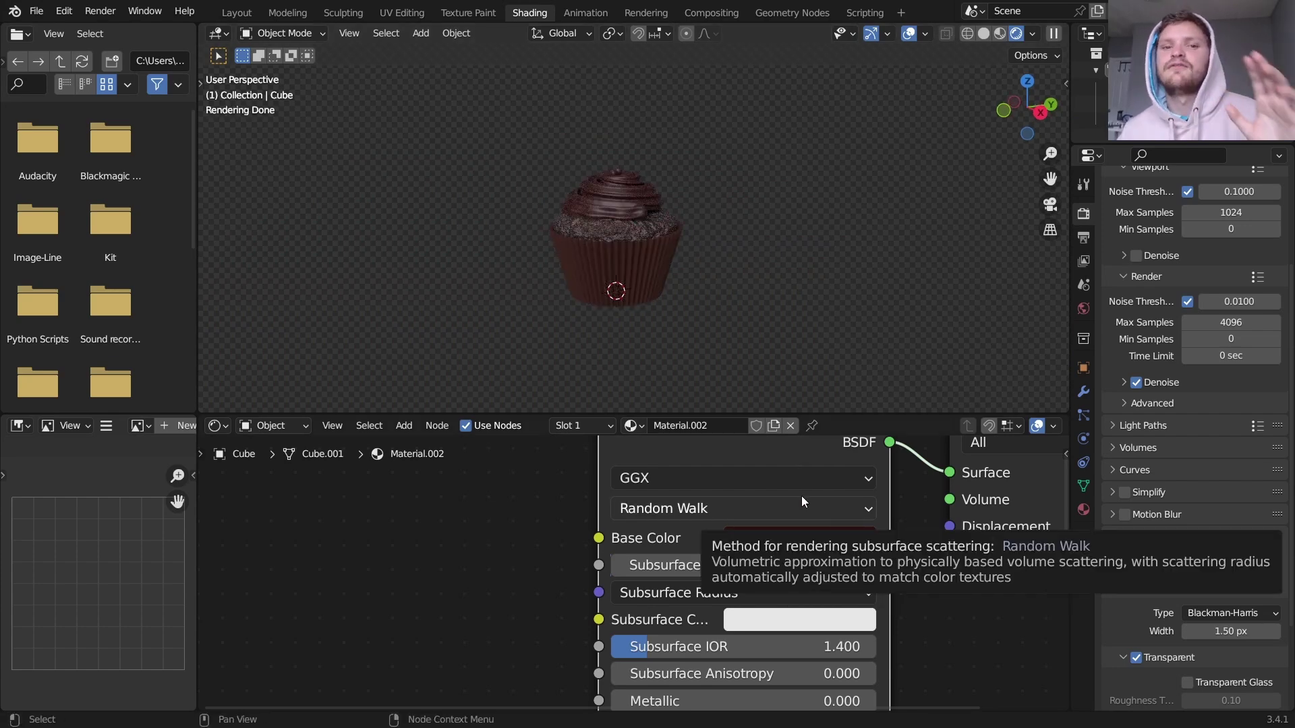
click(236, 13)
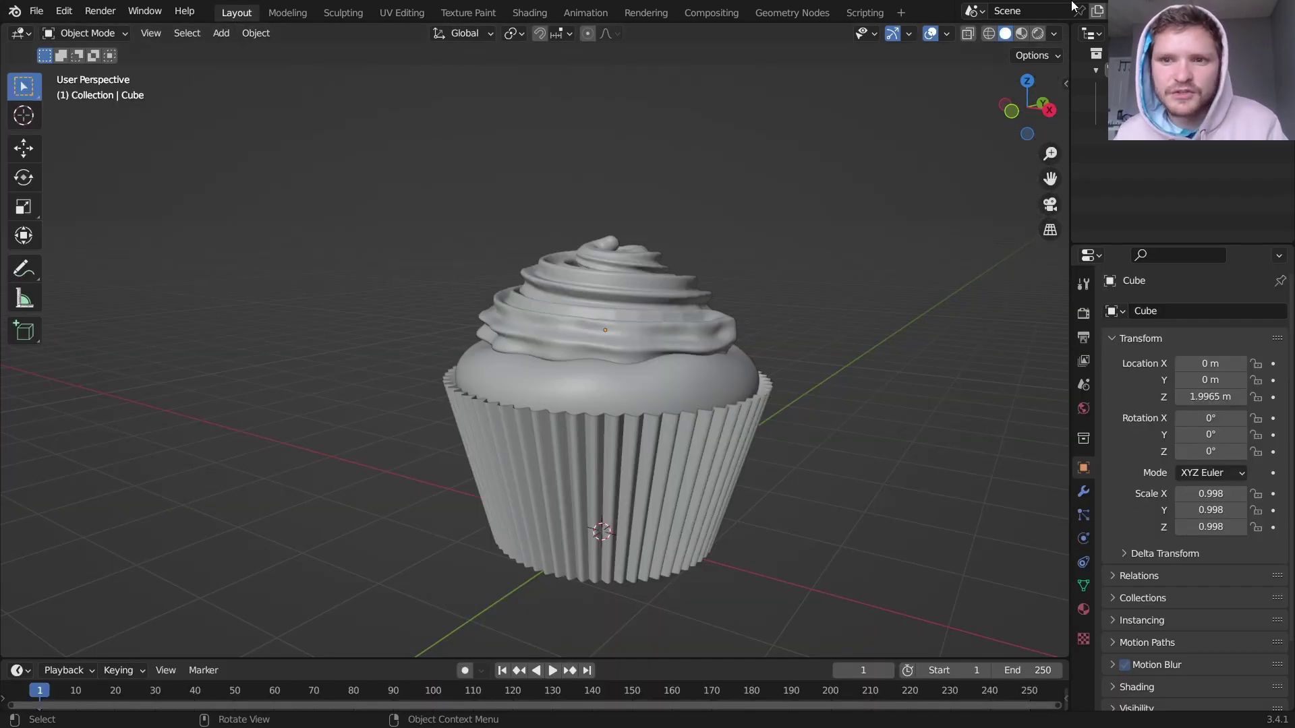
click(1016, 33)
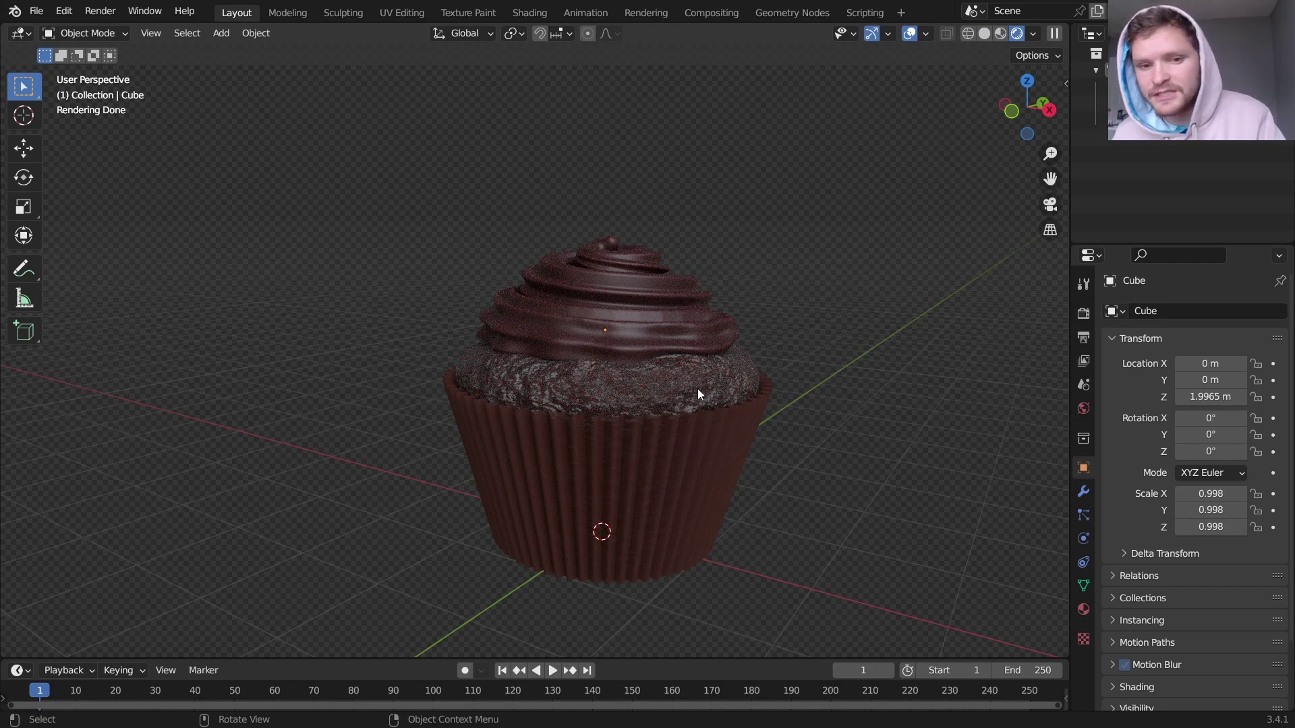
Scale the spiral topping down to about 0.830 and lower it along Z to about 1.9832 m on the cake.
scroll(698, 373, down, 9)
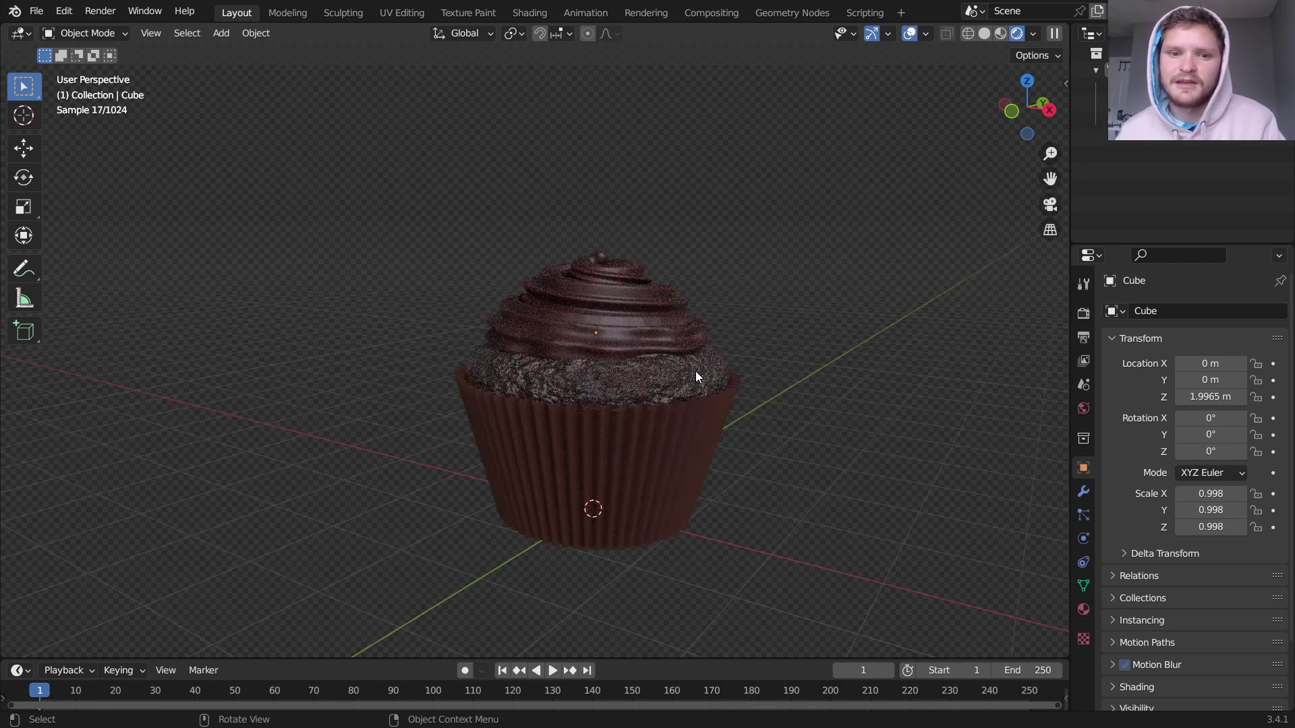
middle_drag(591, 371, 623, 395)
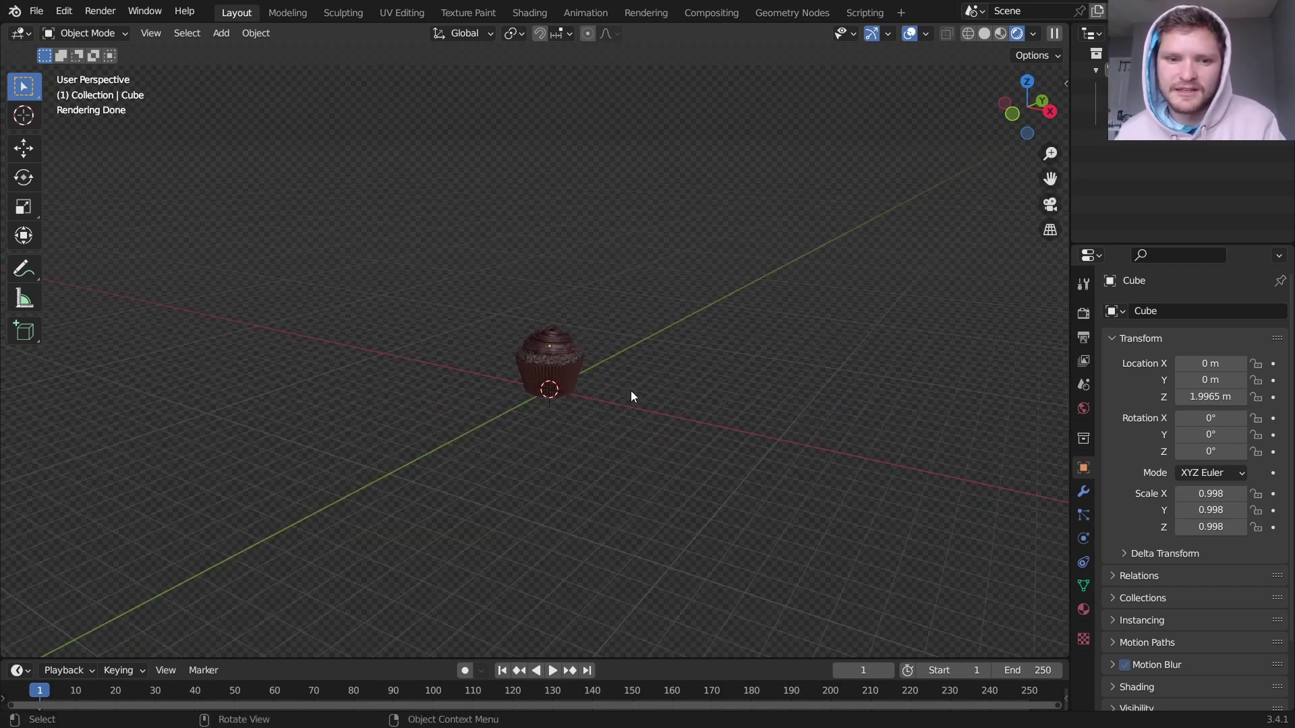
scroll(621, 377, up, 8)
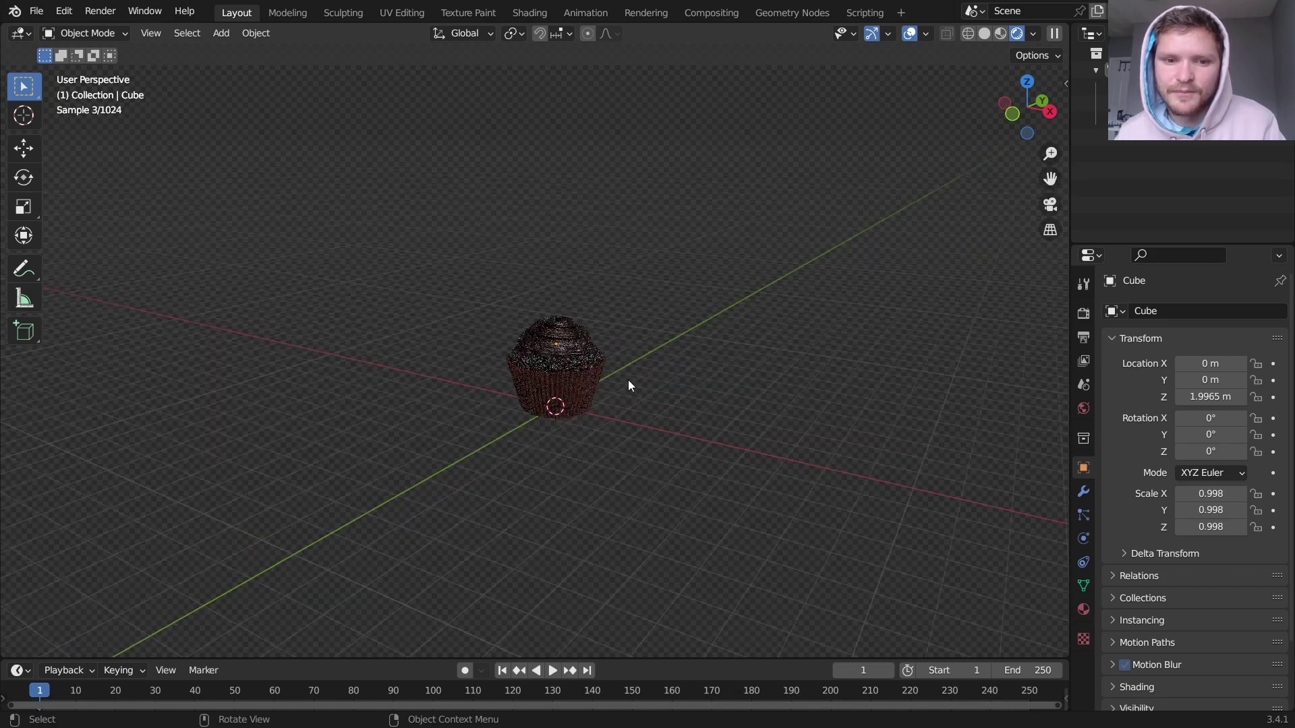
click(720, 323)
key(s)
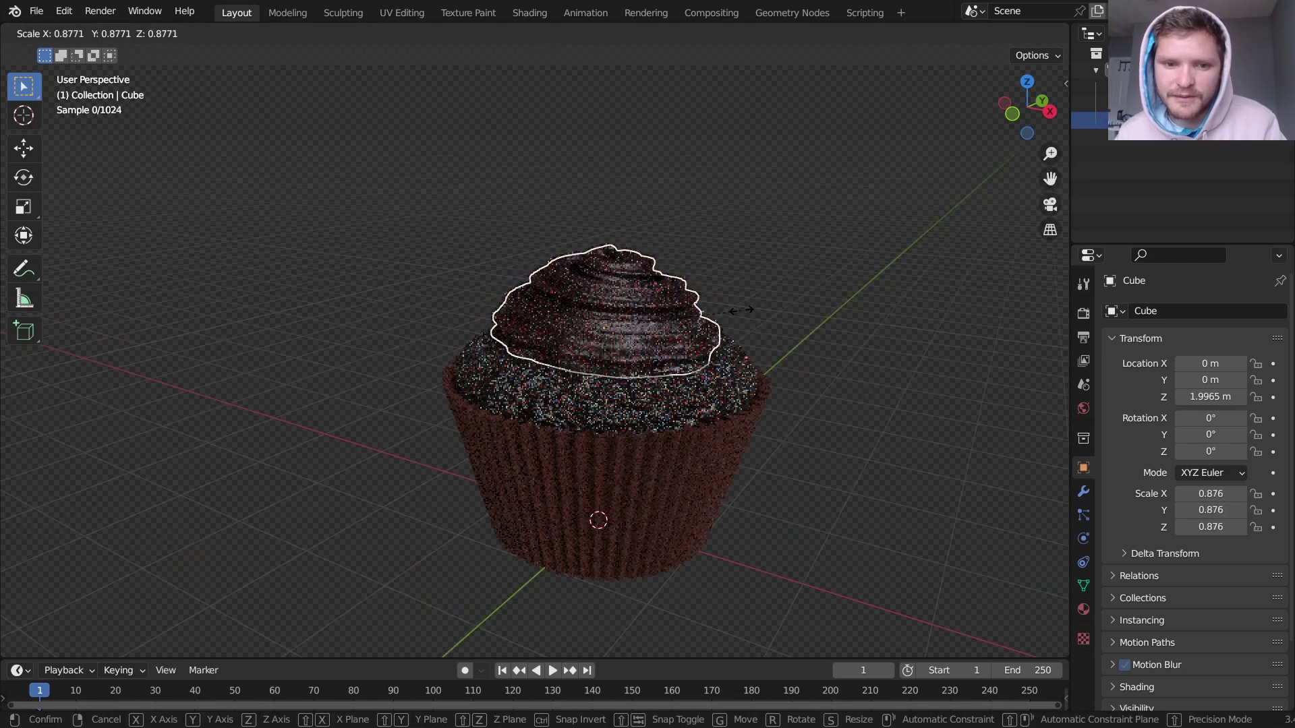
click(731, 313)
key(g)
key(z)
click(733, 317)
click(829, 339)
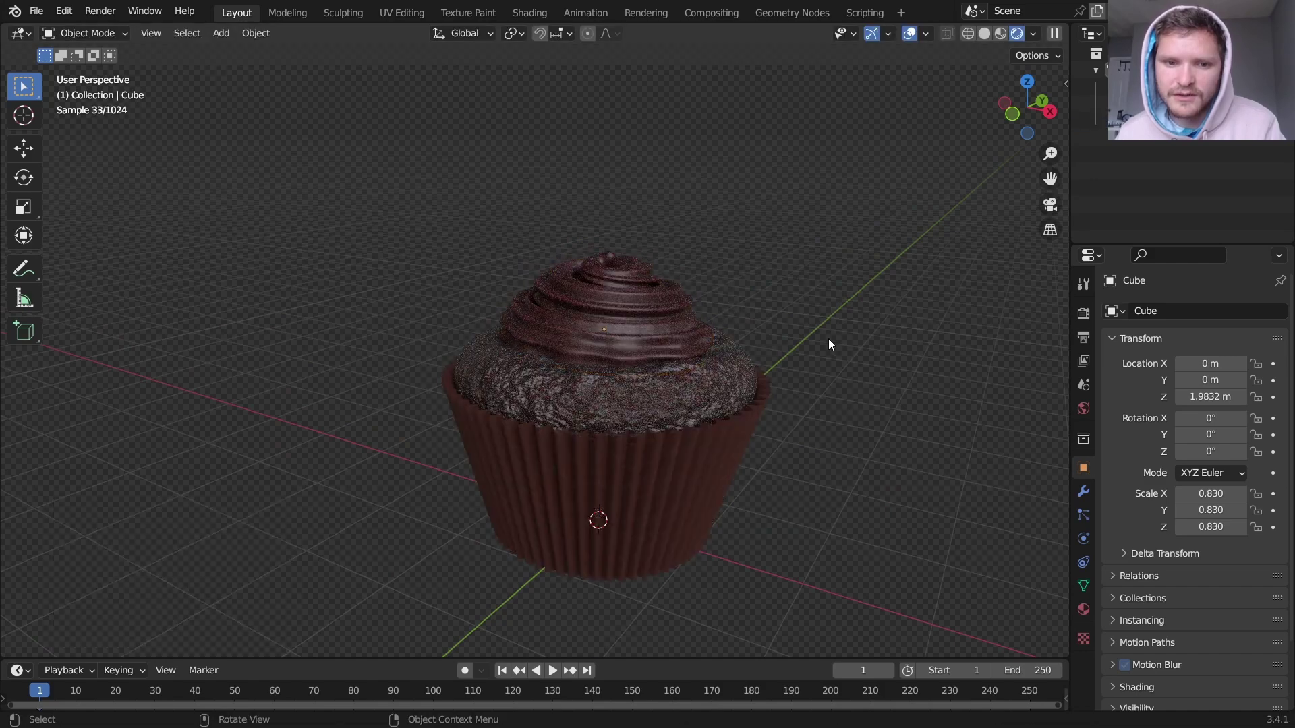
scroll(831, 340, down, 6)
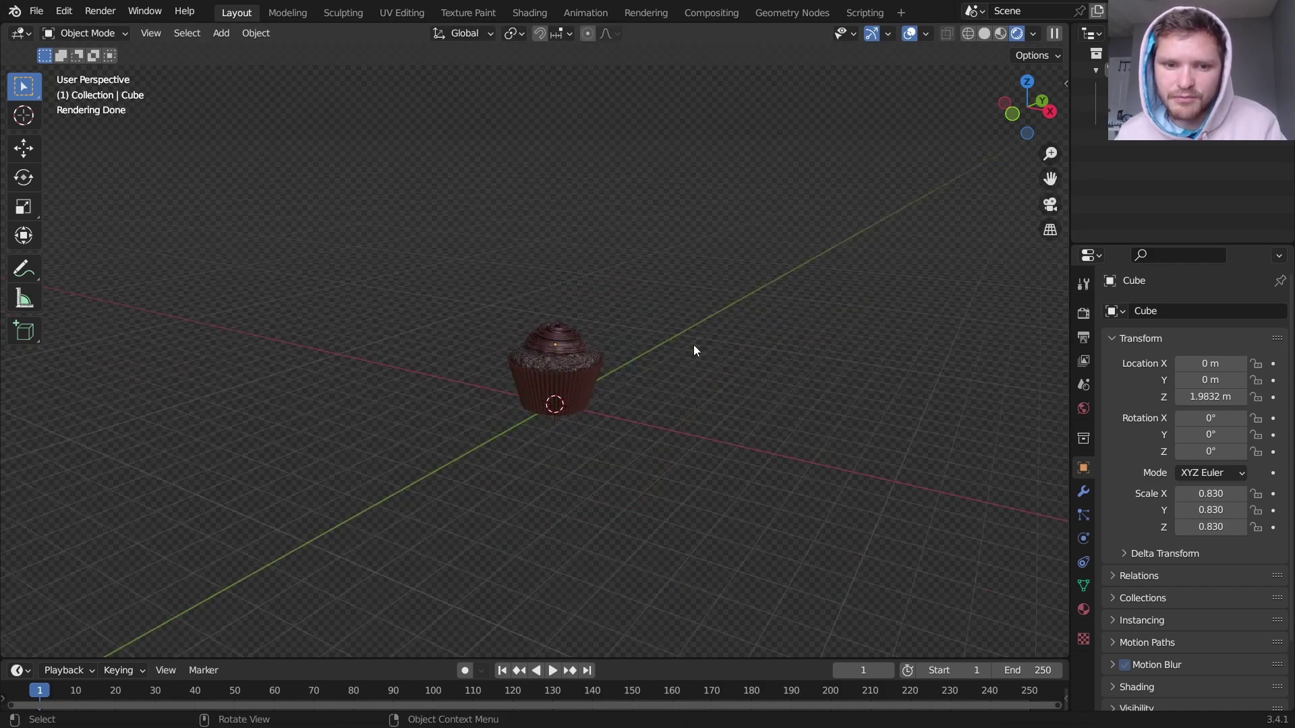
scroll(641, 356, up, 6)
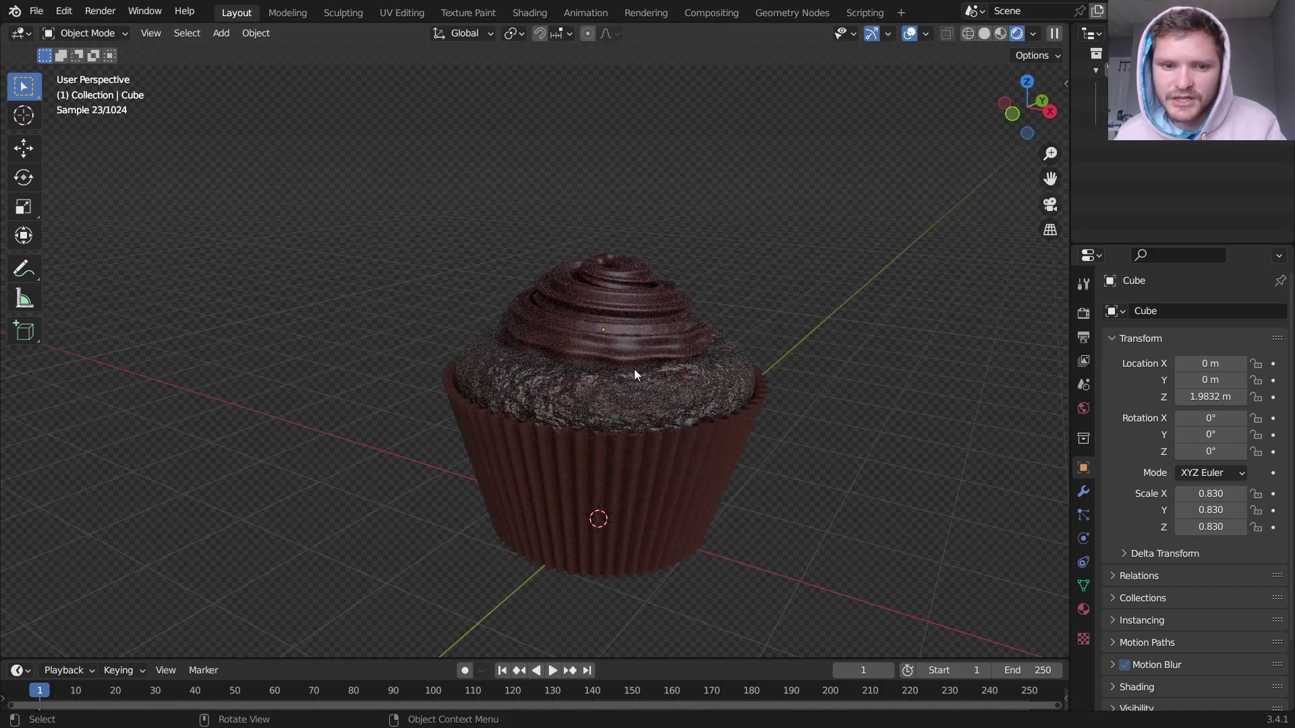
middle_drag(633, 373, 682, 398)
scroll(607, 366, down, 5)
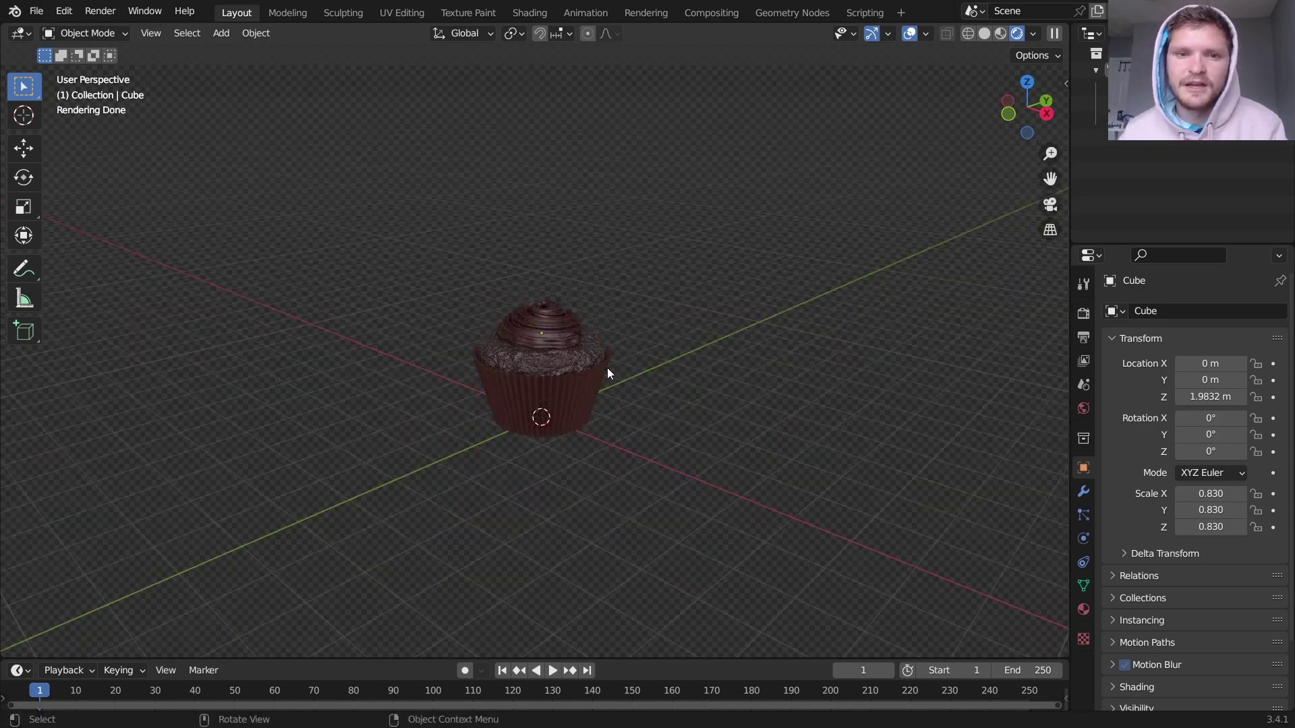